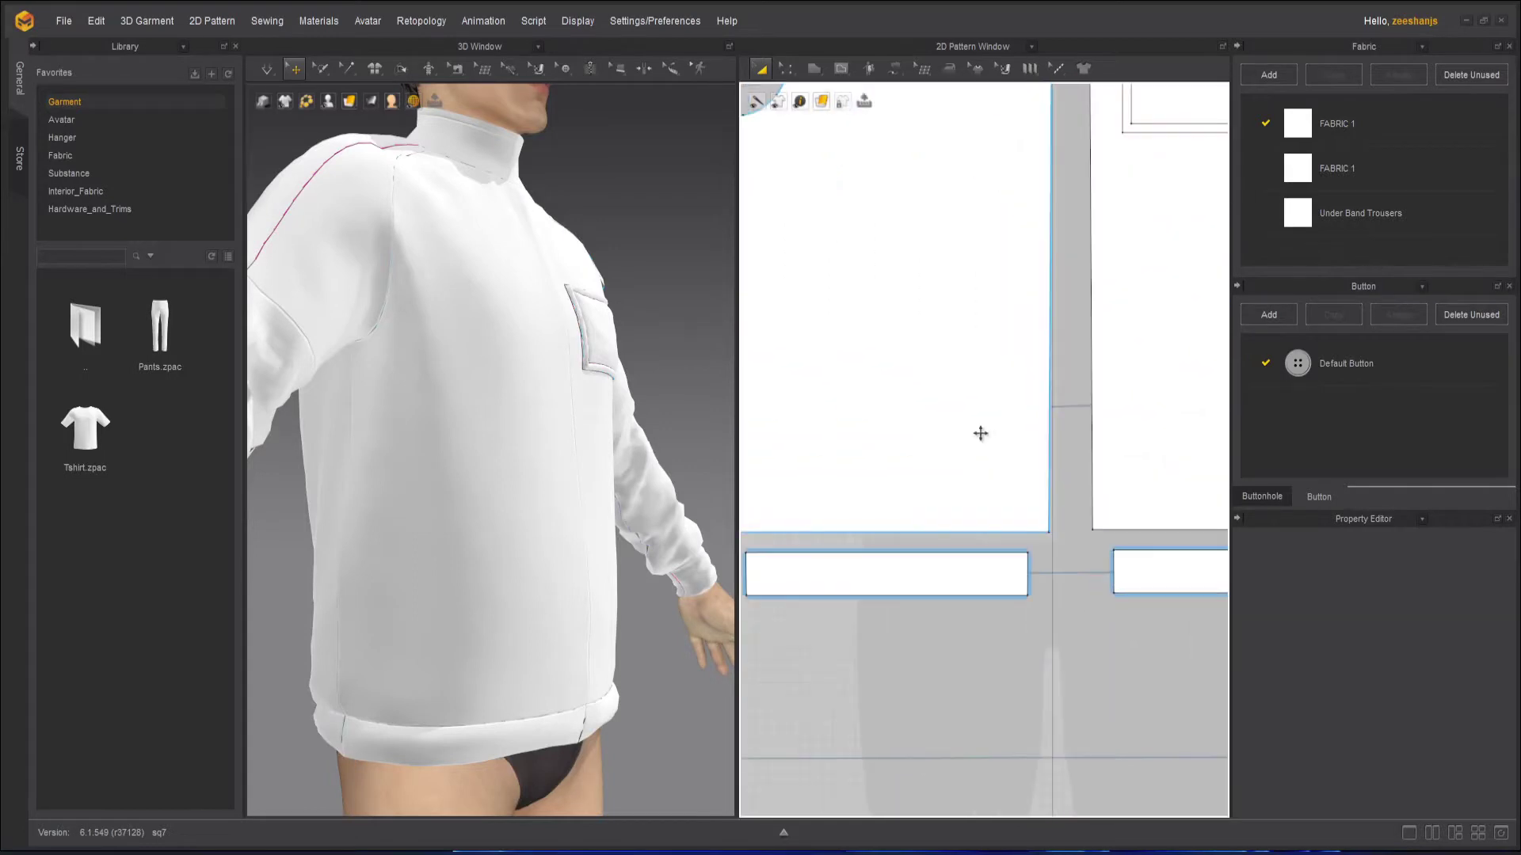
Step: Draw a slanted closed internal polygon about 26.5 cm long and 3.5 cm wide low on the front panel without the chest pocket
middle_click_drag(933, 599, 1052, 659)
left_click(899, 328)
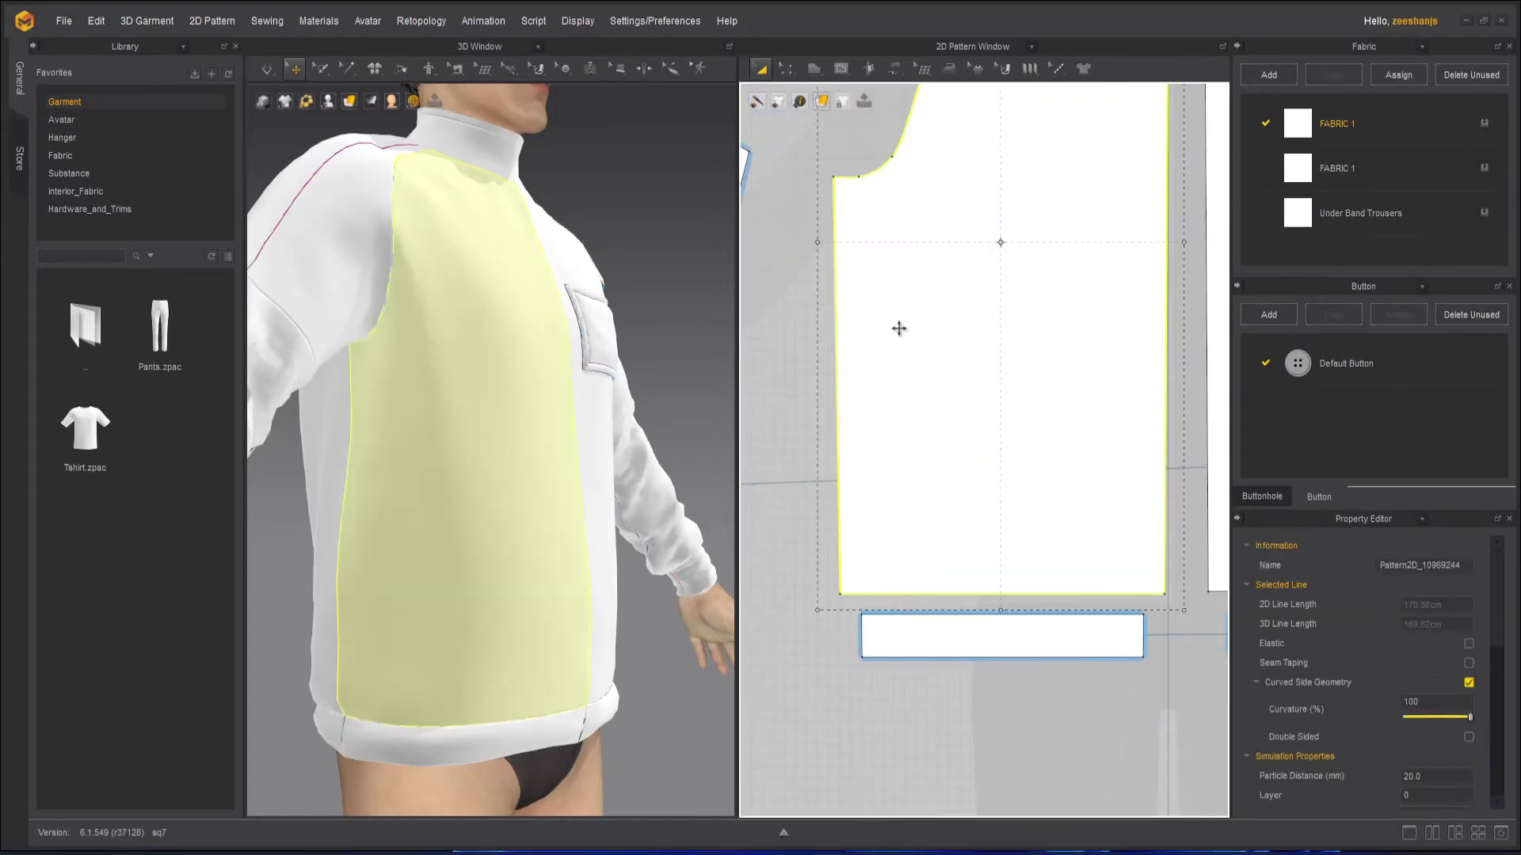
scroll(947, 261, "up", 2)
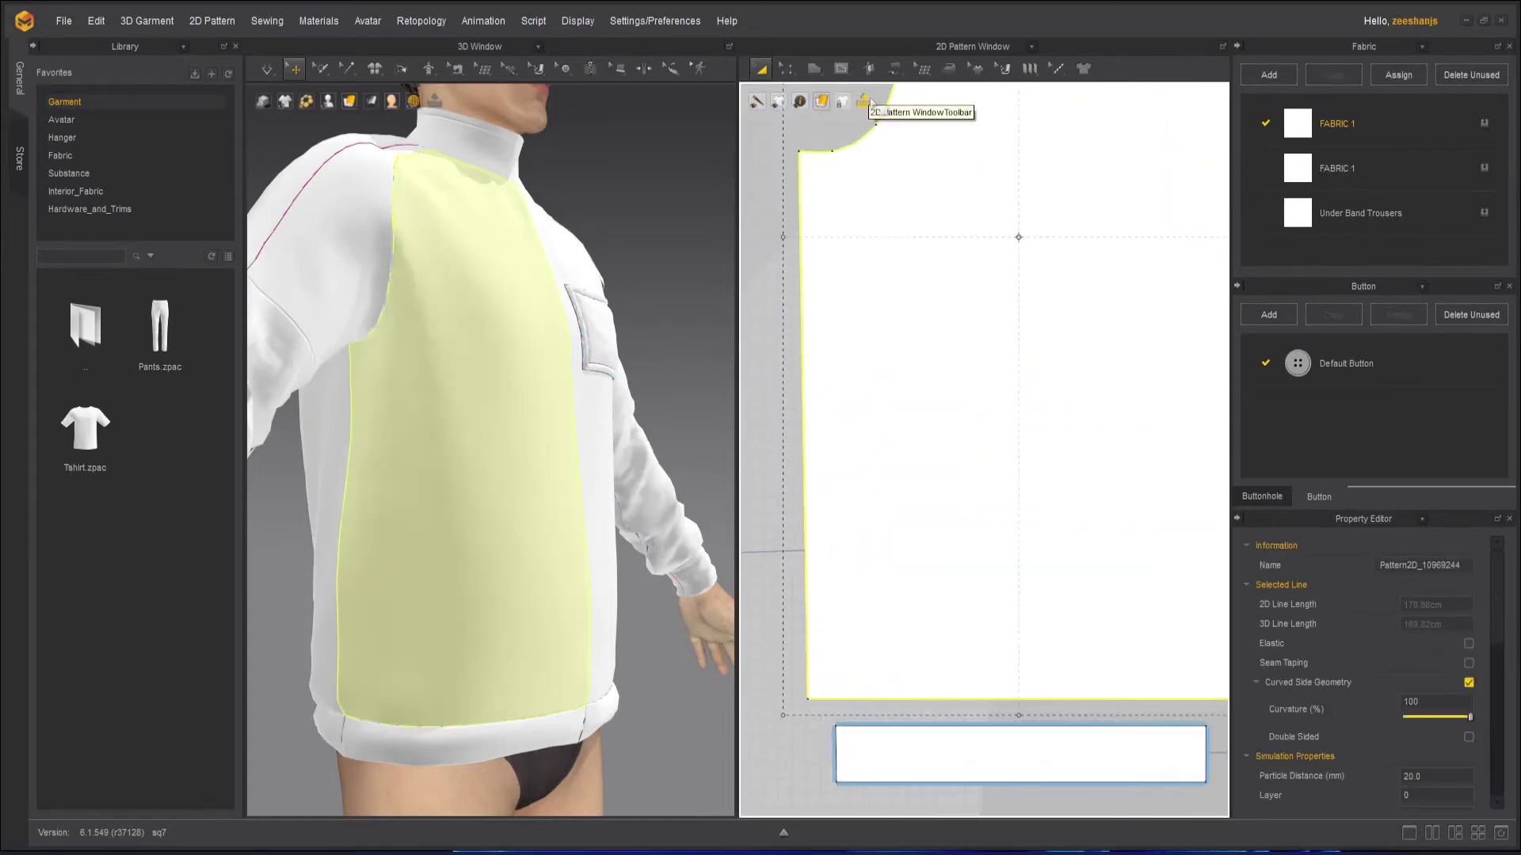
left_click(841, 70)
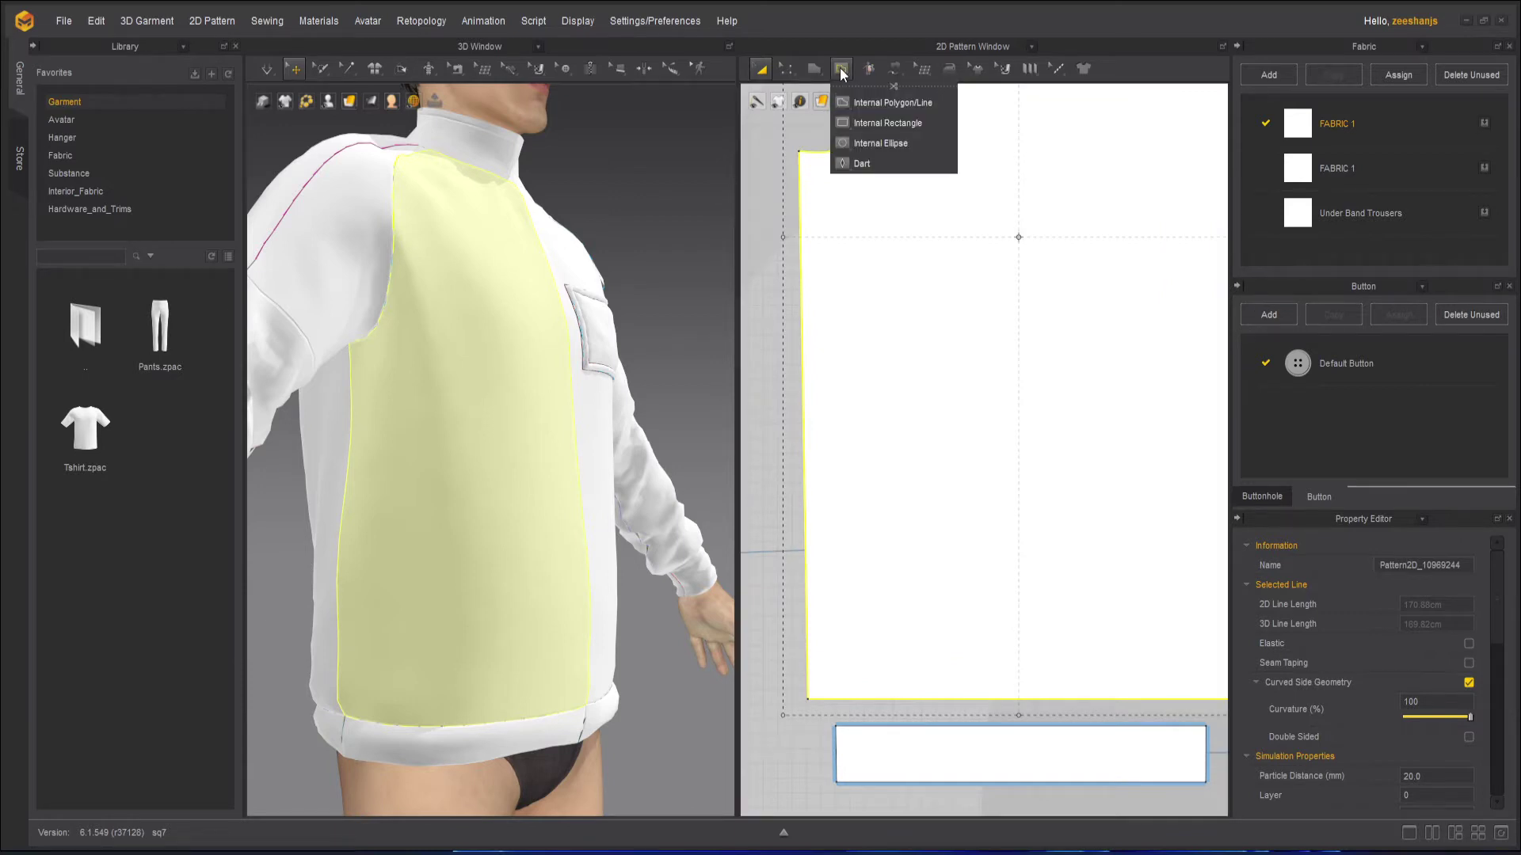
left_click(877, 103)
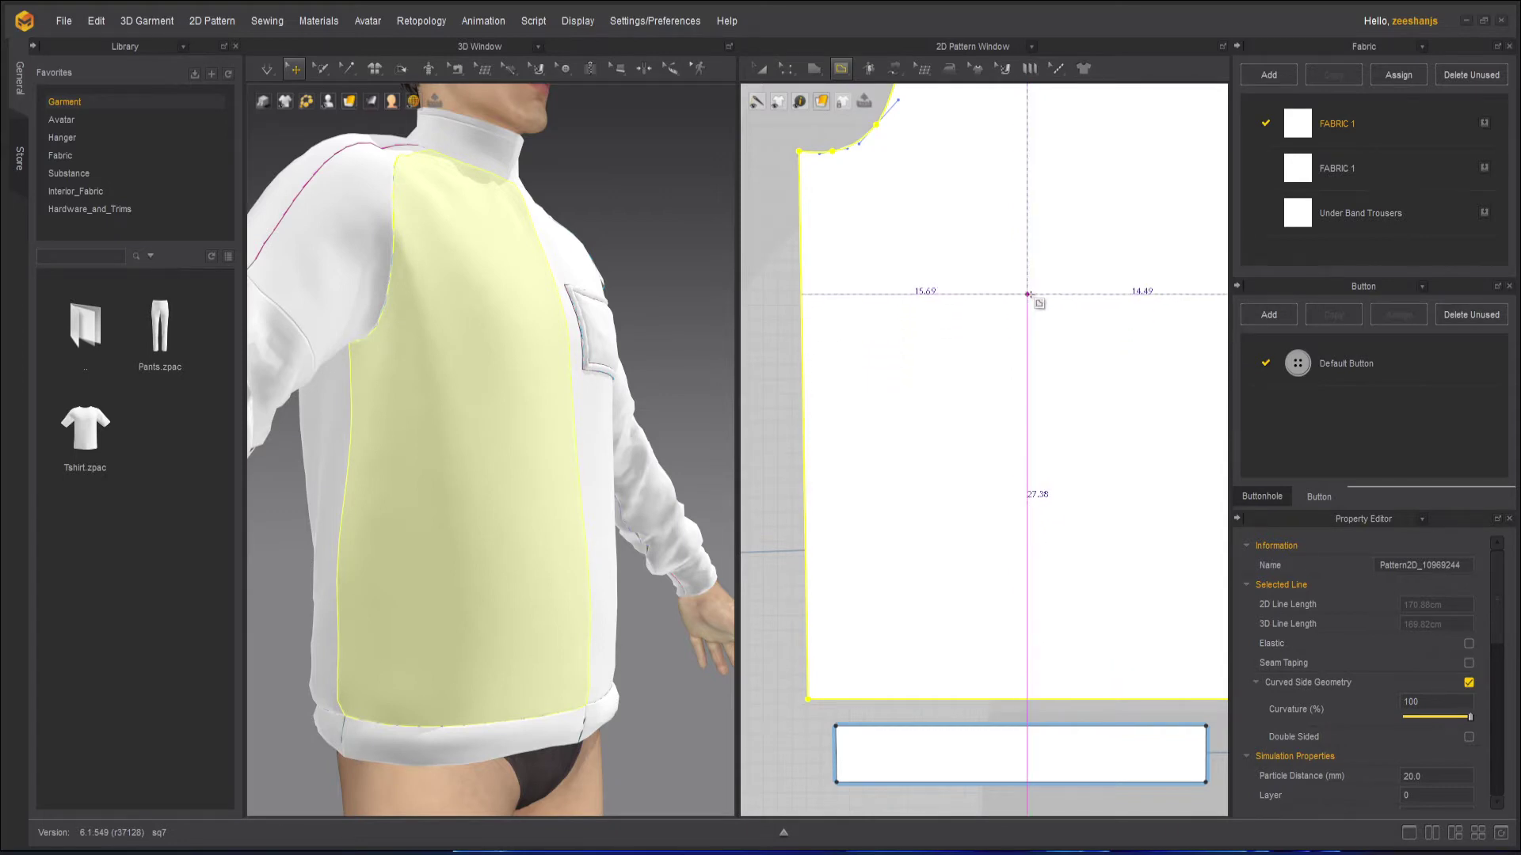
left_click(1028, 294)
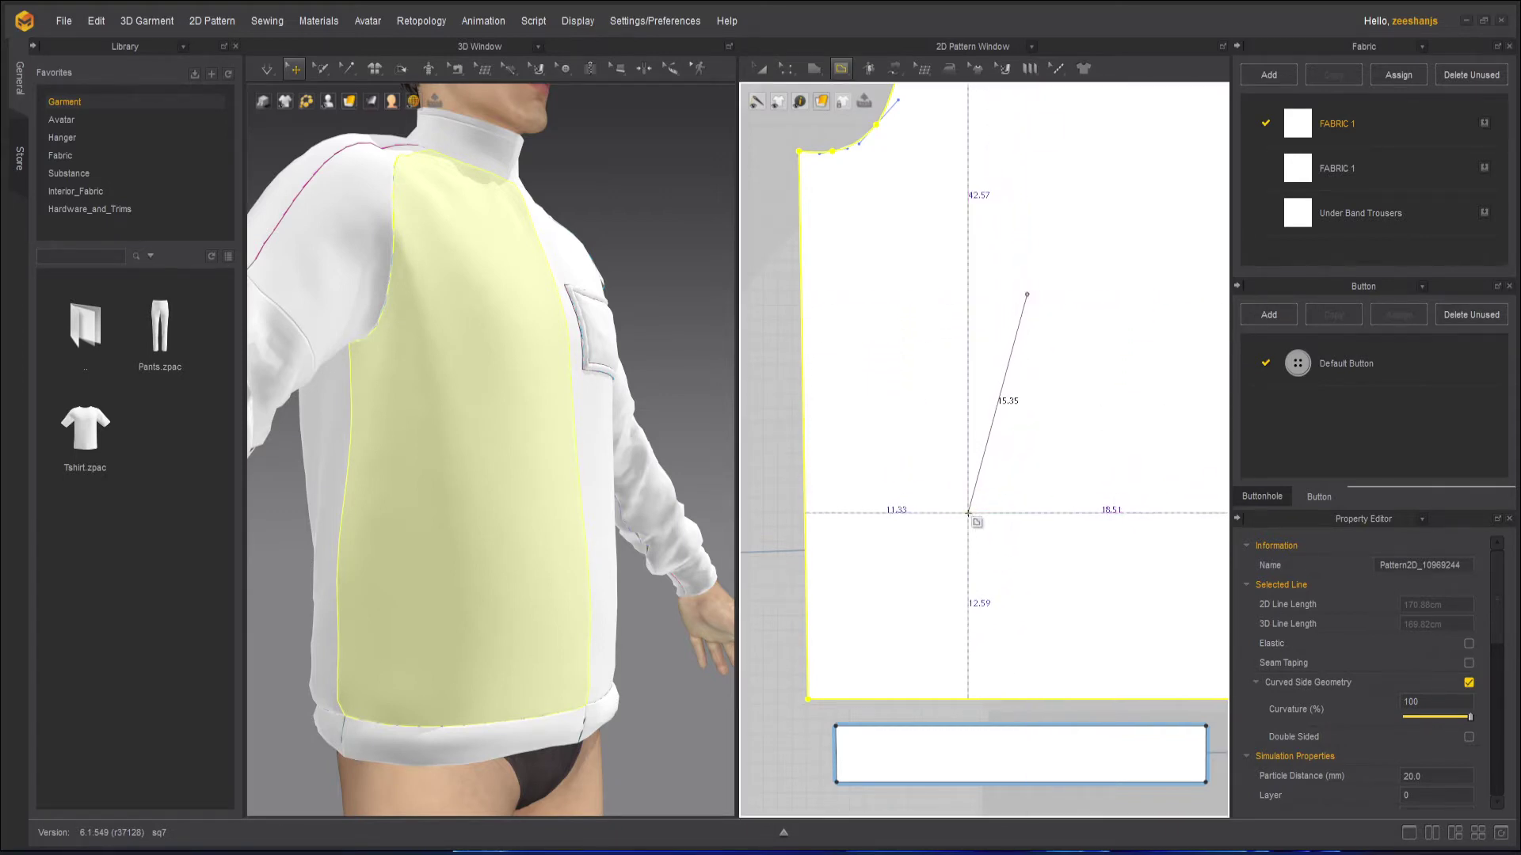
left_click(876, 655)
left_click(927, 654)
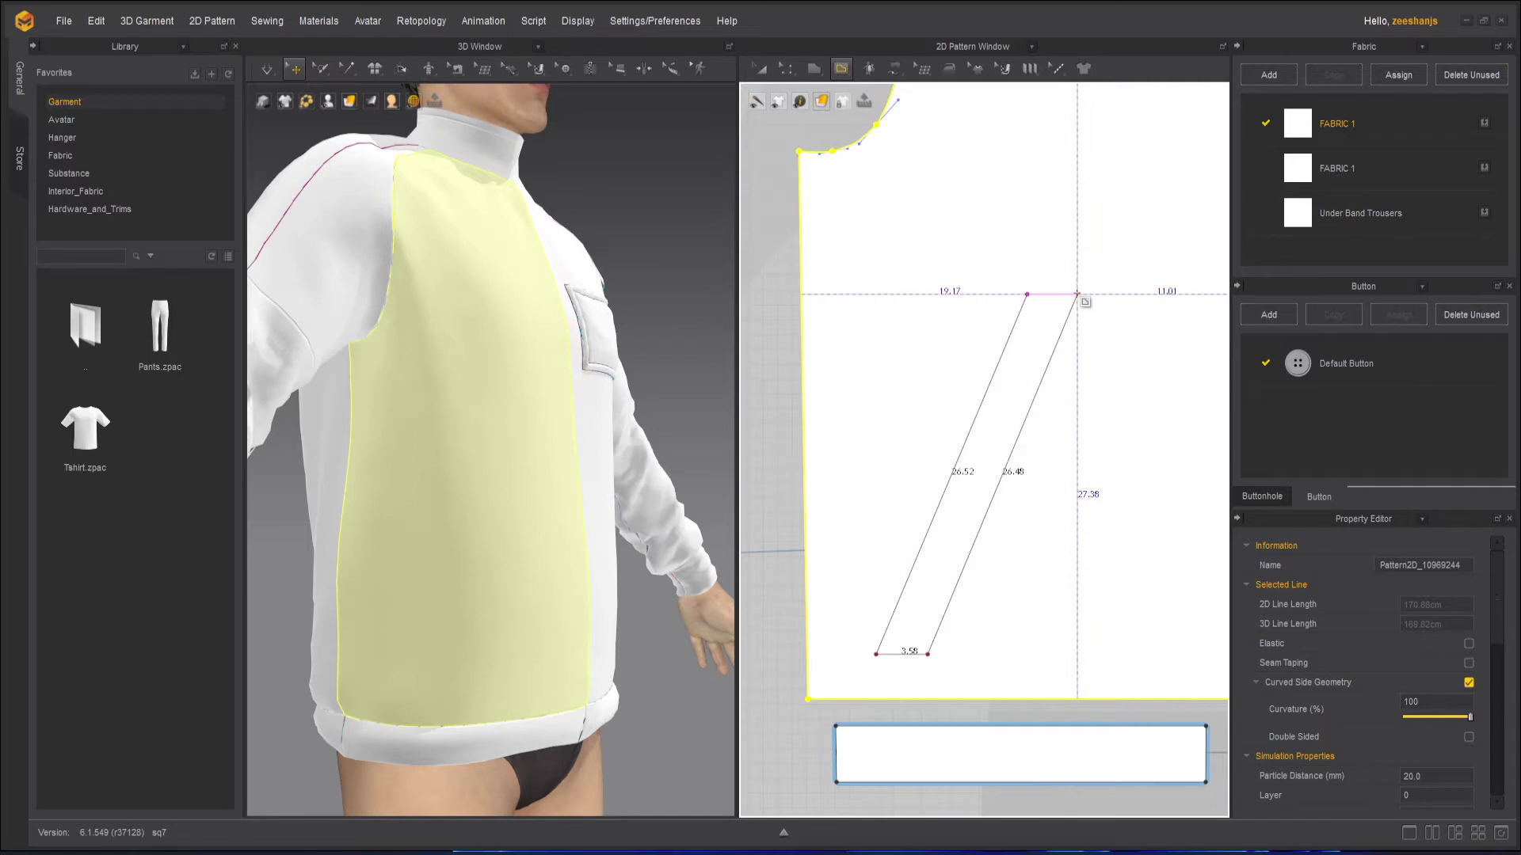
left_click(1077, 295)
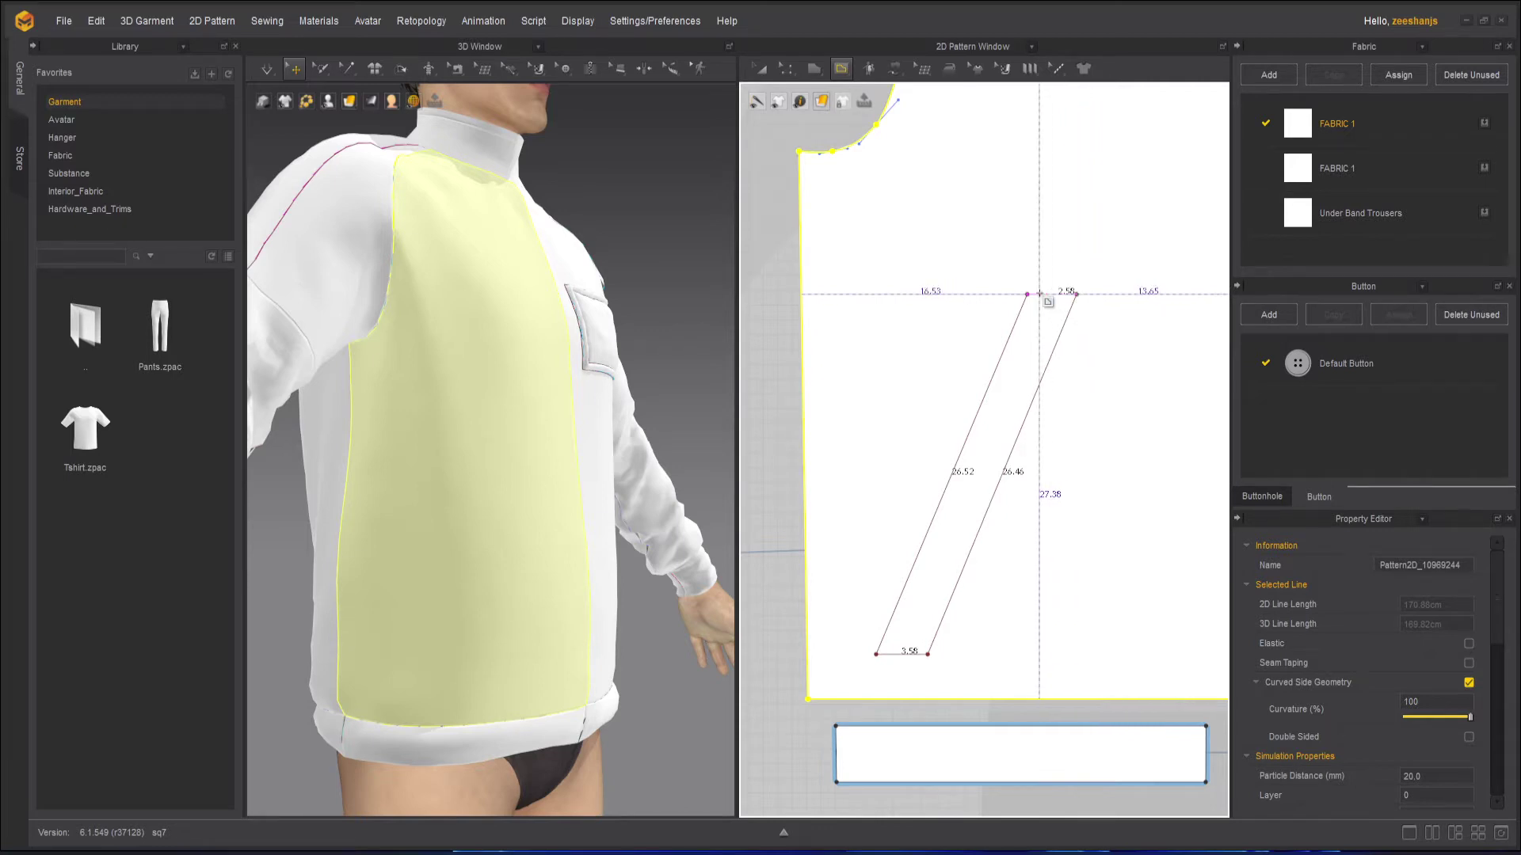
left_click(1027, 295)
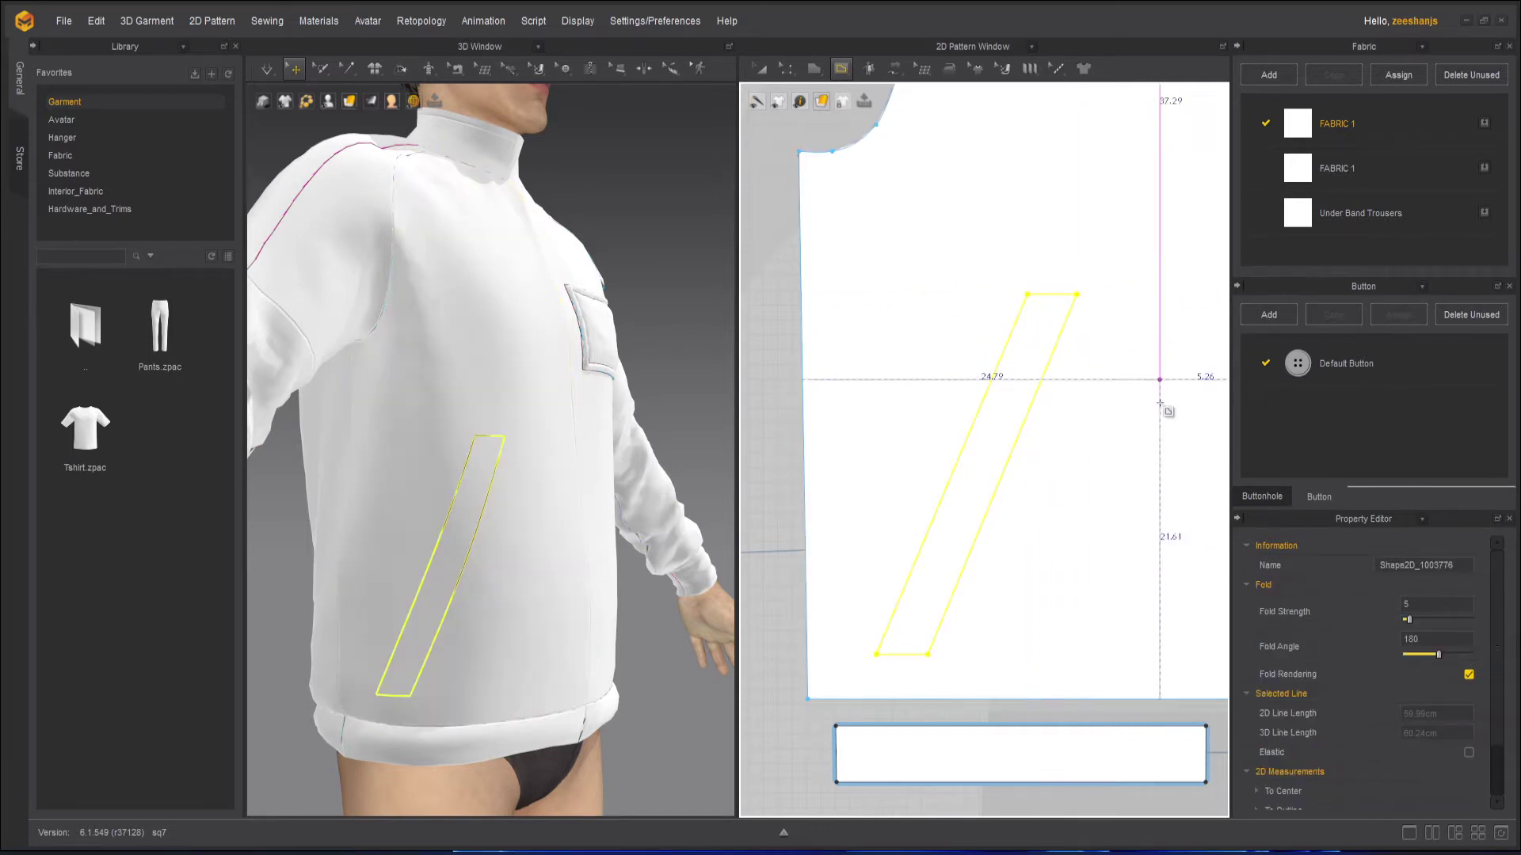
Step: Bend both long sides of the slanted strip into matching parallel curves with Edit Curvature
left_click(784, 71)
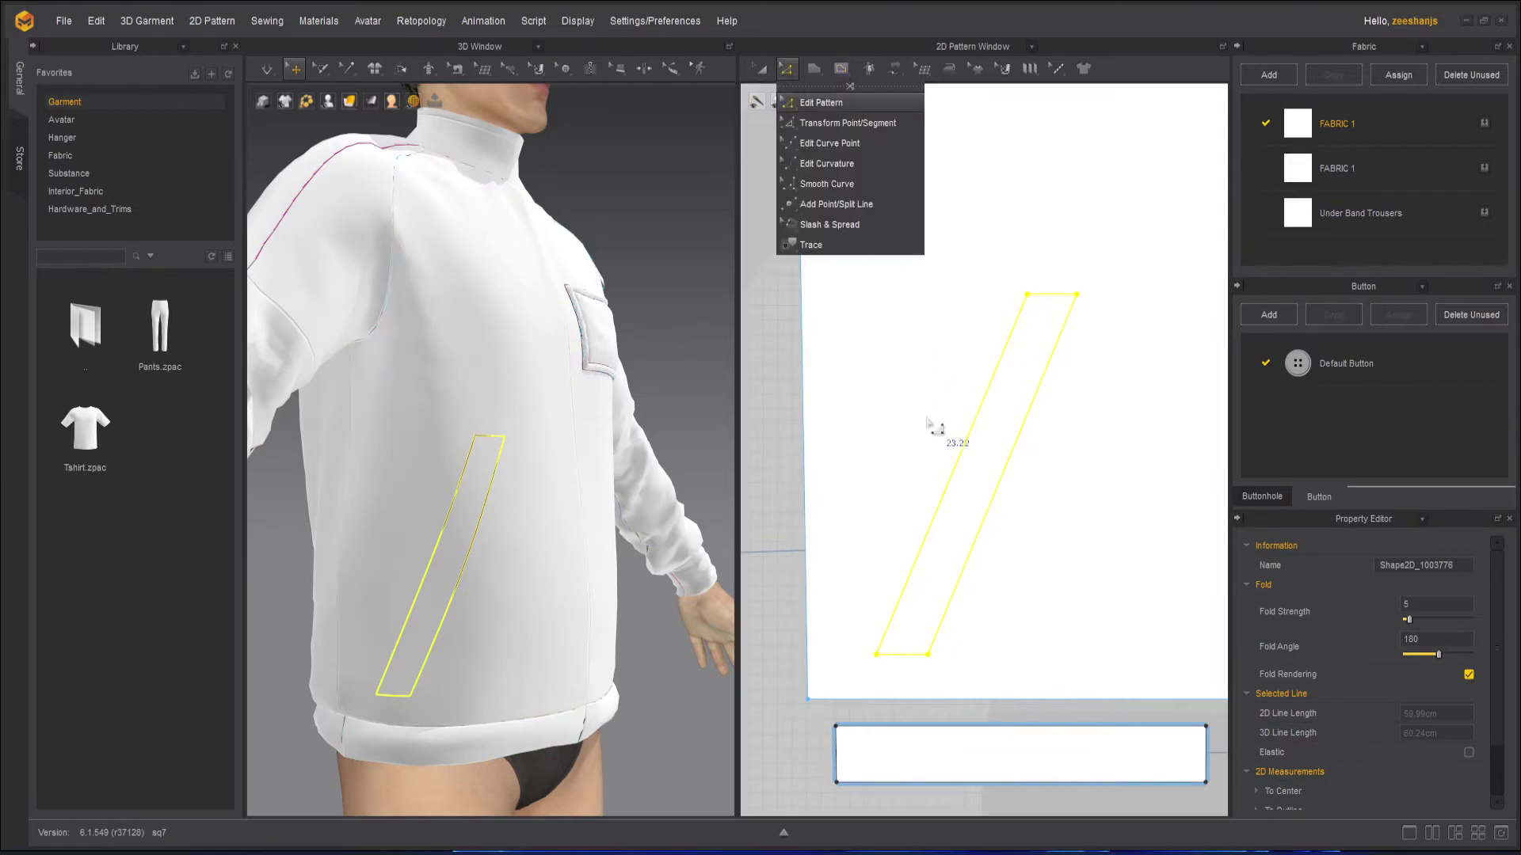
left_click(1046, 520)
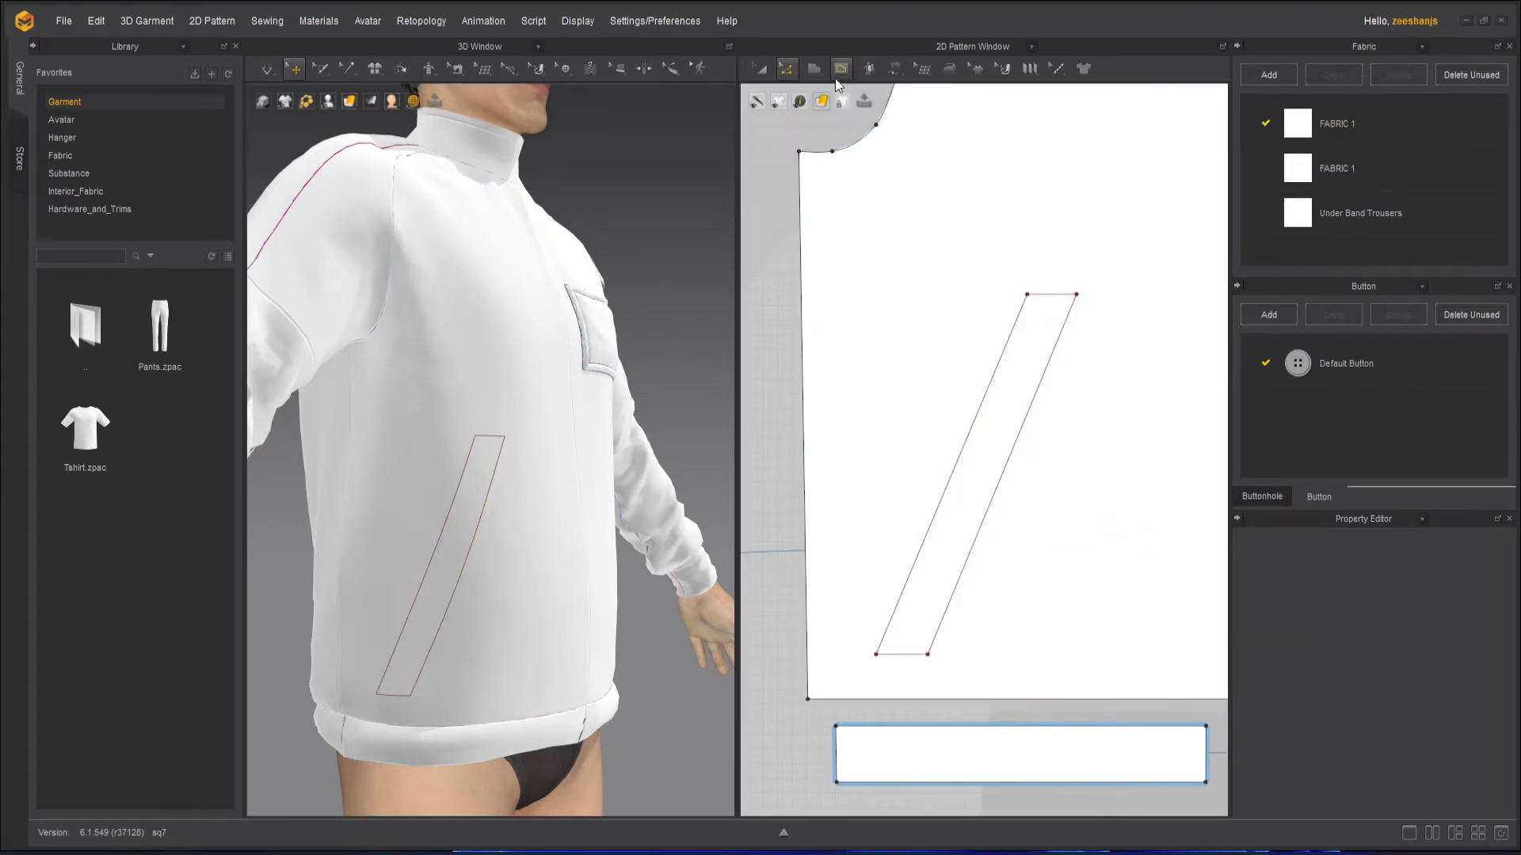
left_click(786, 68)
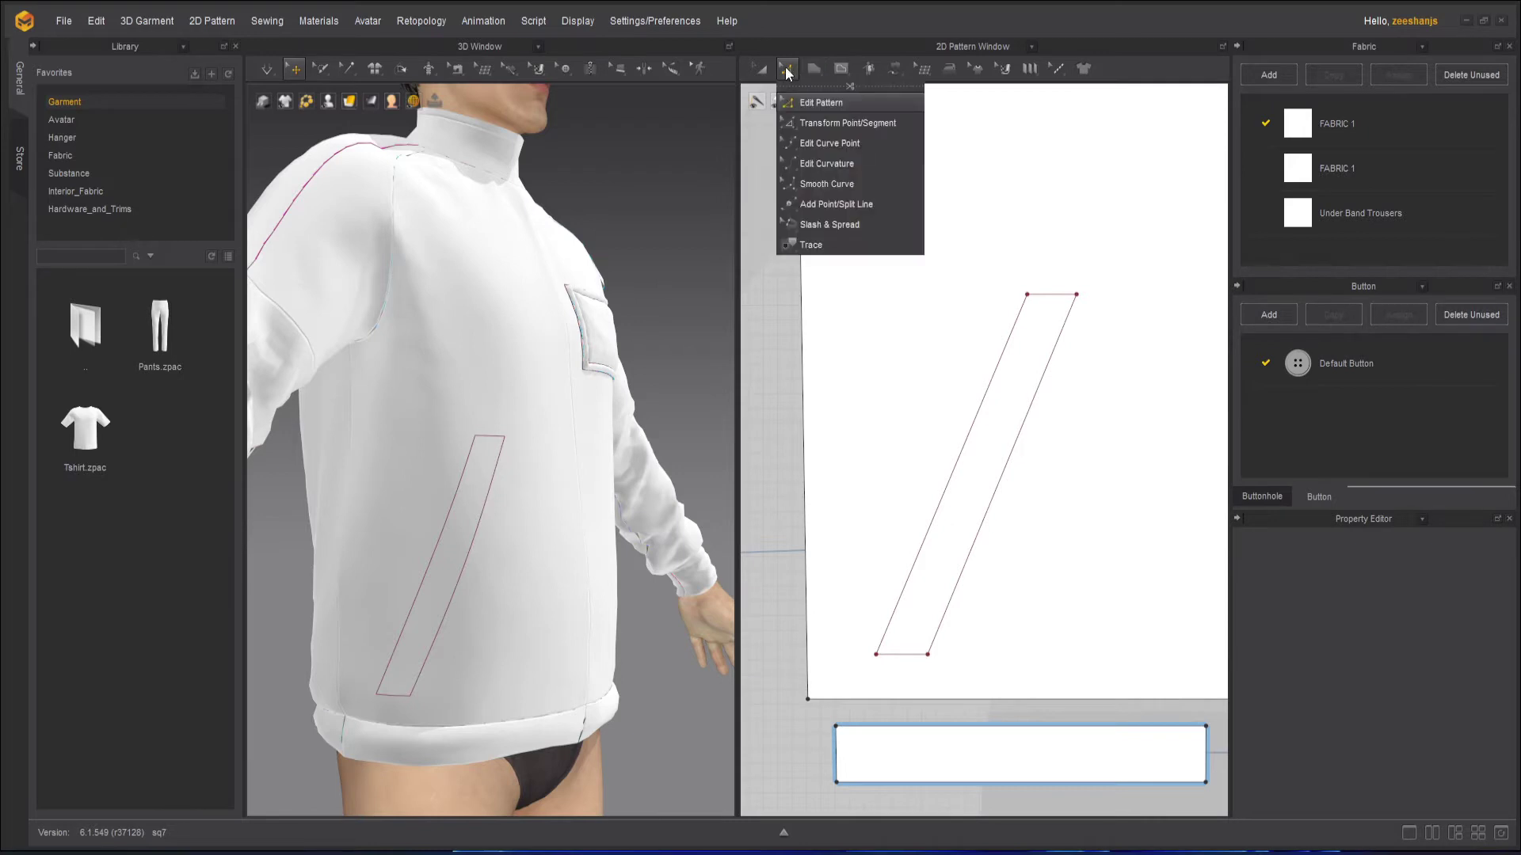
left_click(862, 166)
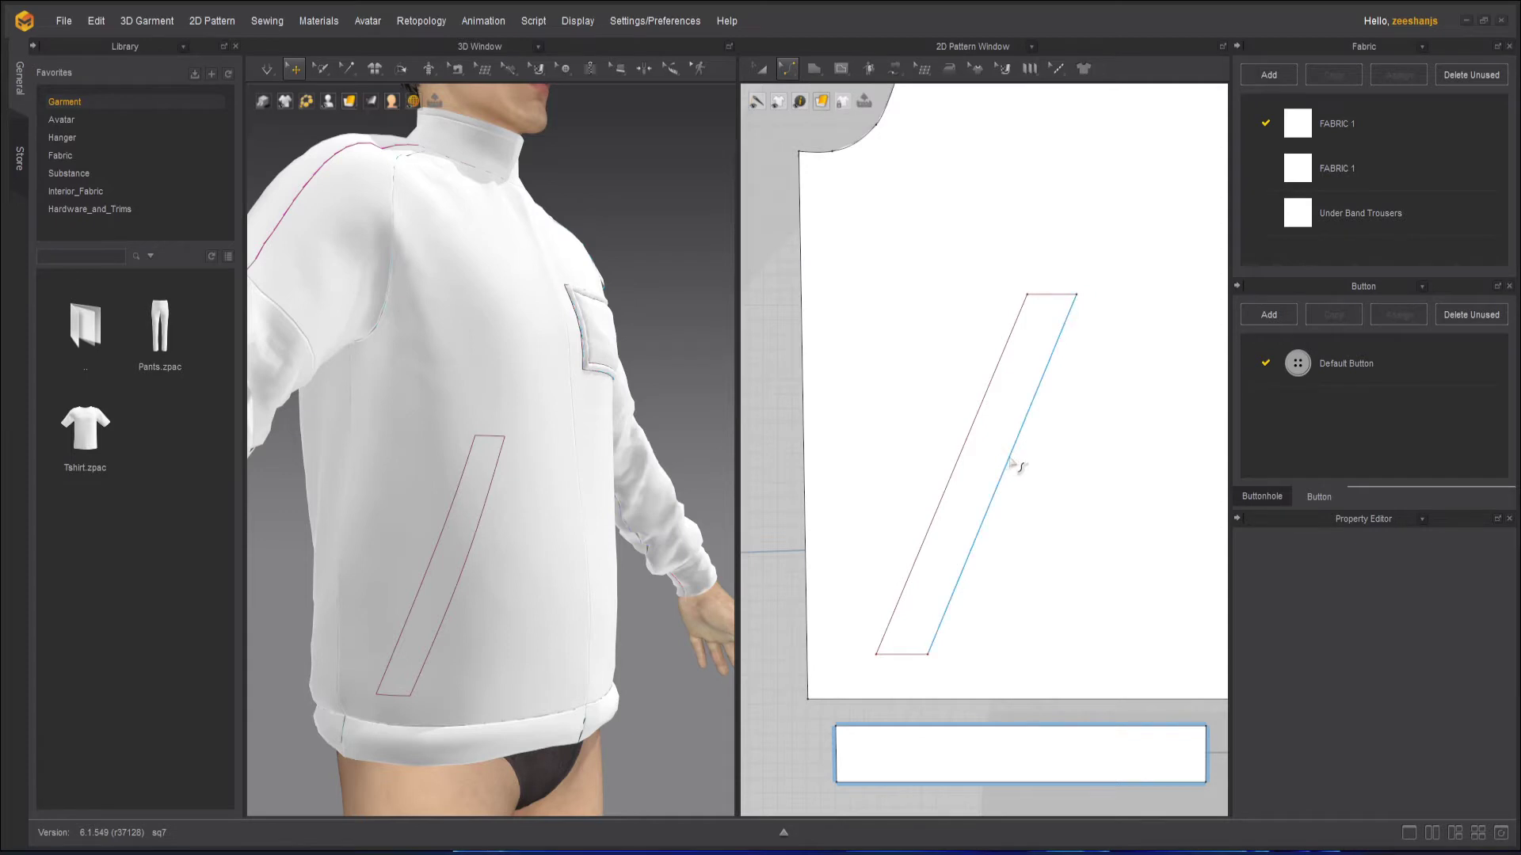
mouse_move(1011, 463)
left_mouse_down()
mouse_move(1026, 461)
mouse_move(960, 463)
mouse_move(980, 459)
left_mouse_up()
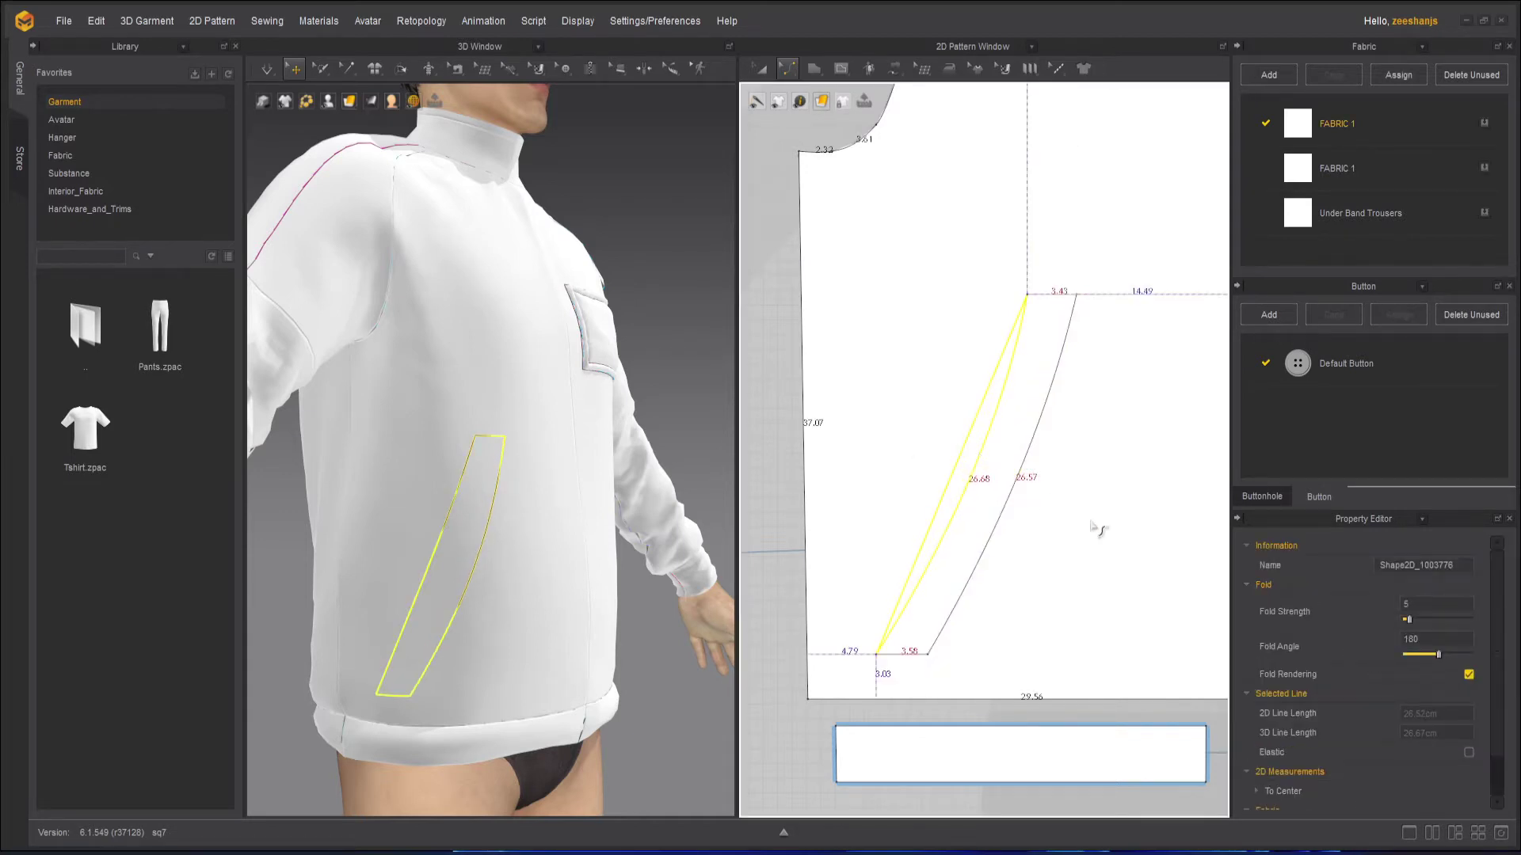
Step: Scale the whole curved pocket strip down and move it lower, close to the front panel's hem
key("a")
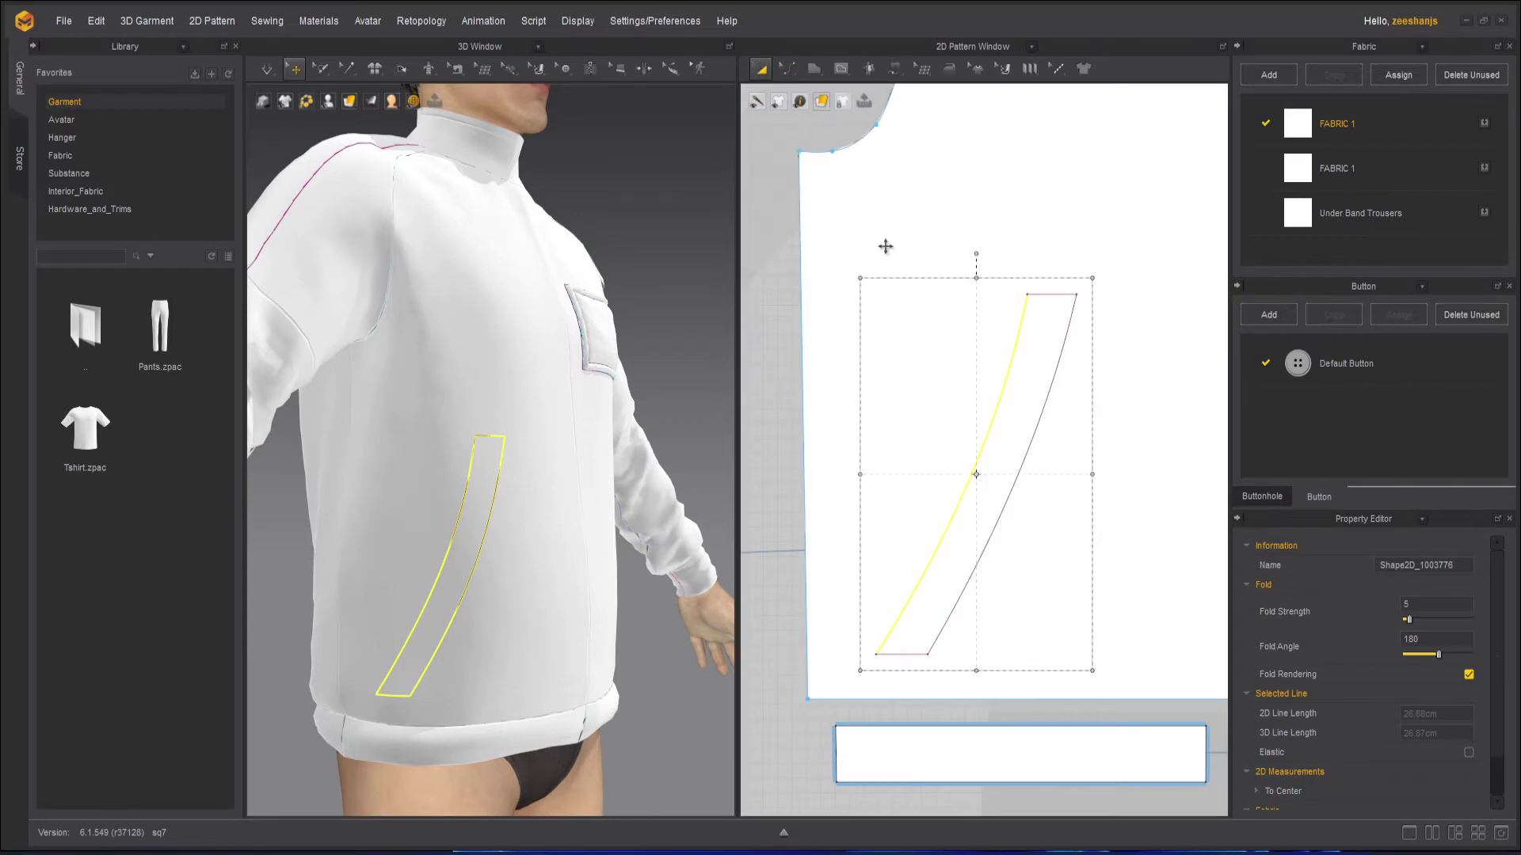
left_click(1001, 491)
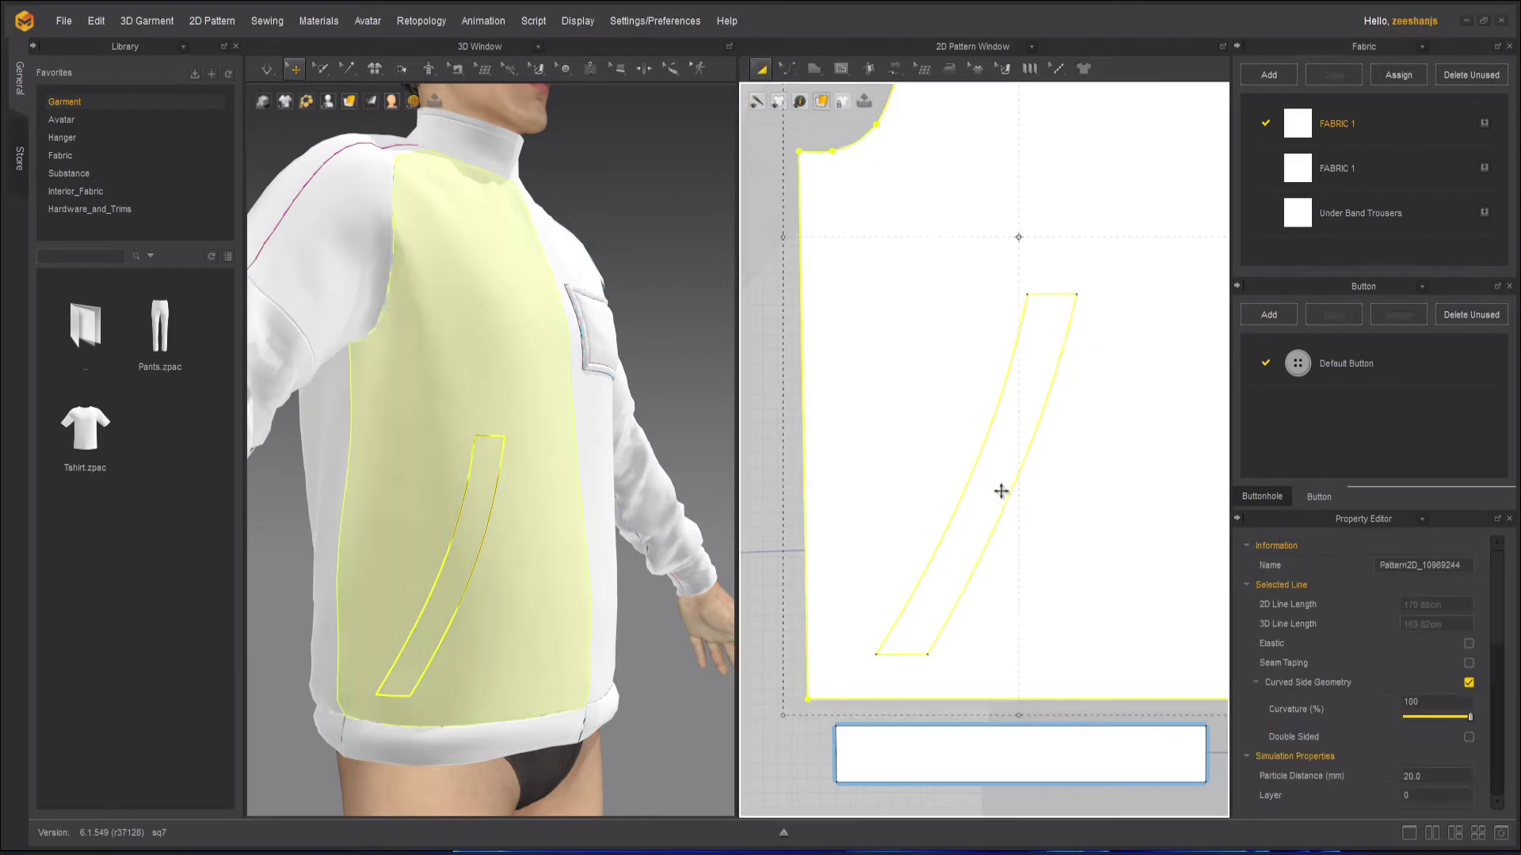
left_click(1056, 369)
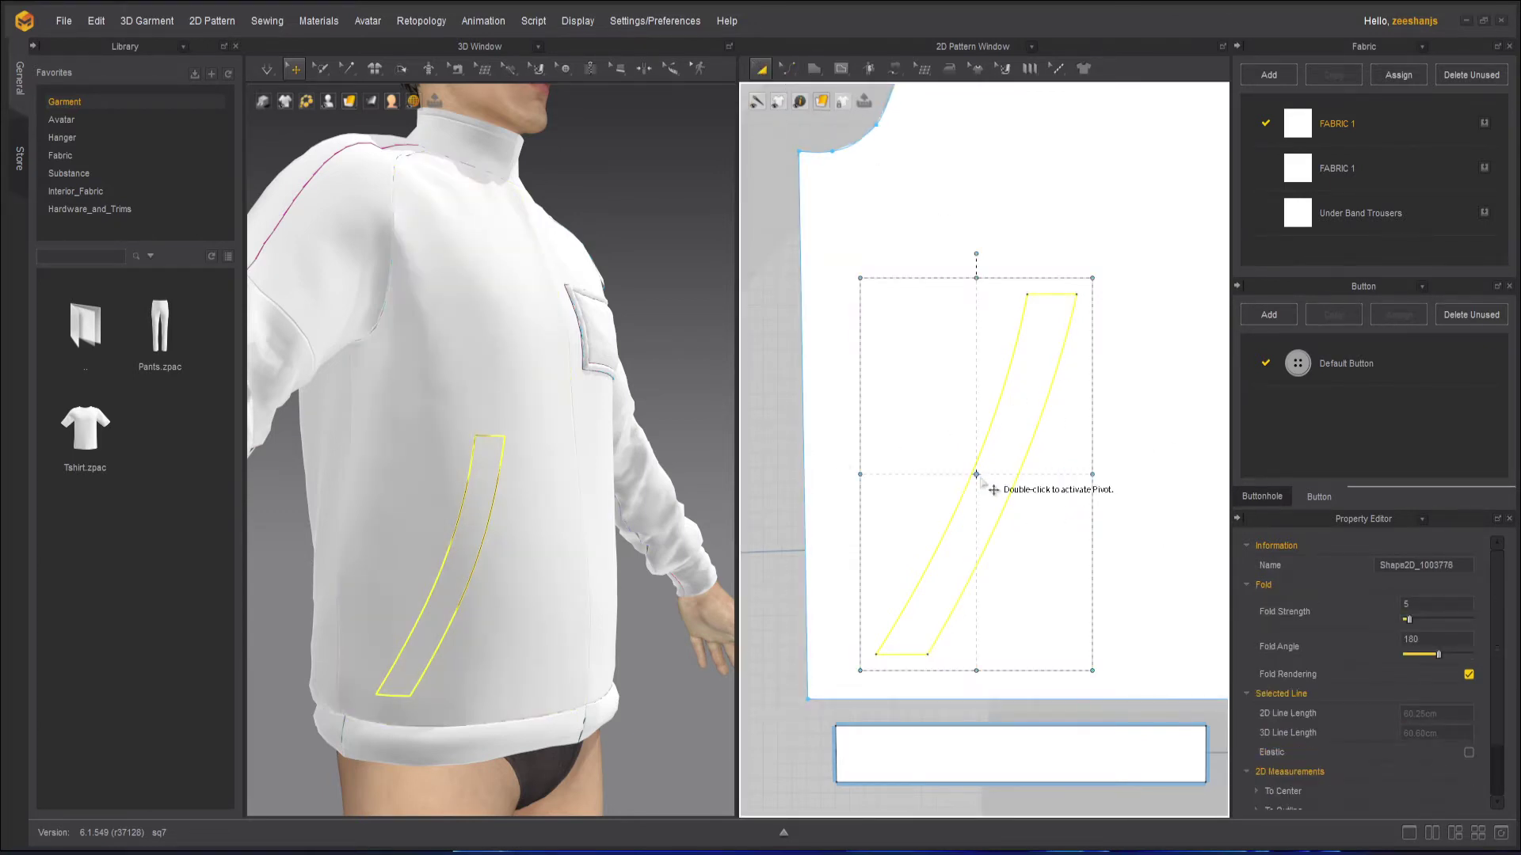
left_click_drag(1091, 669, 1052, 572)
scroll(1052, 542, "down", 2)
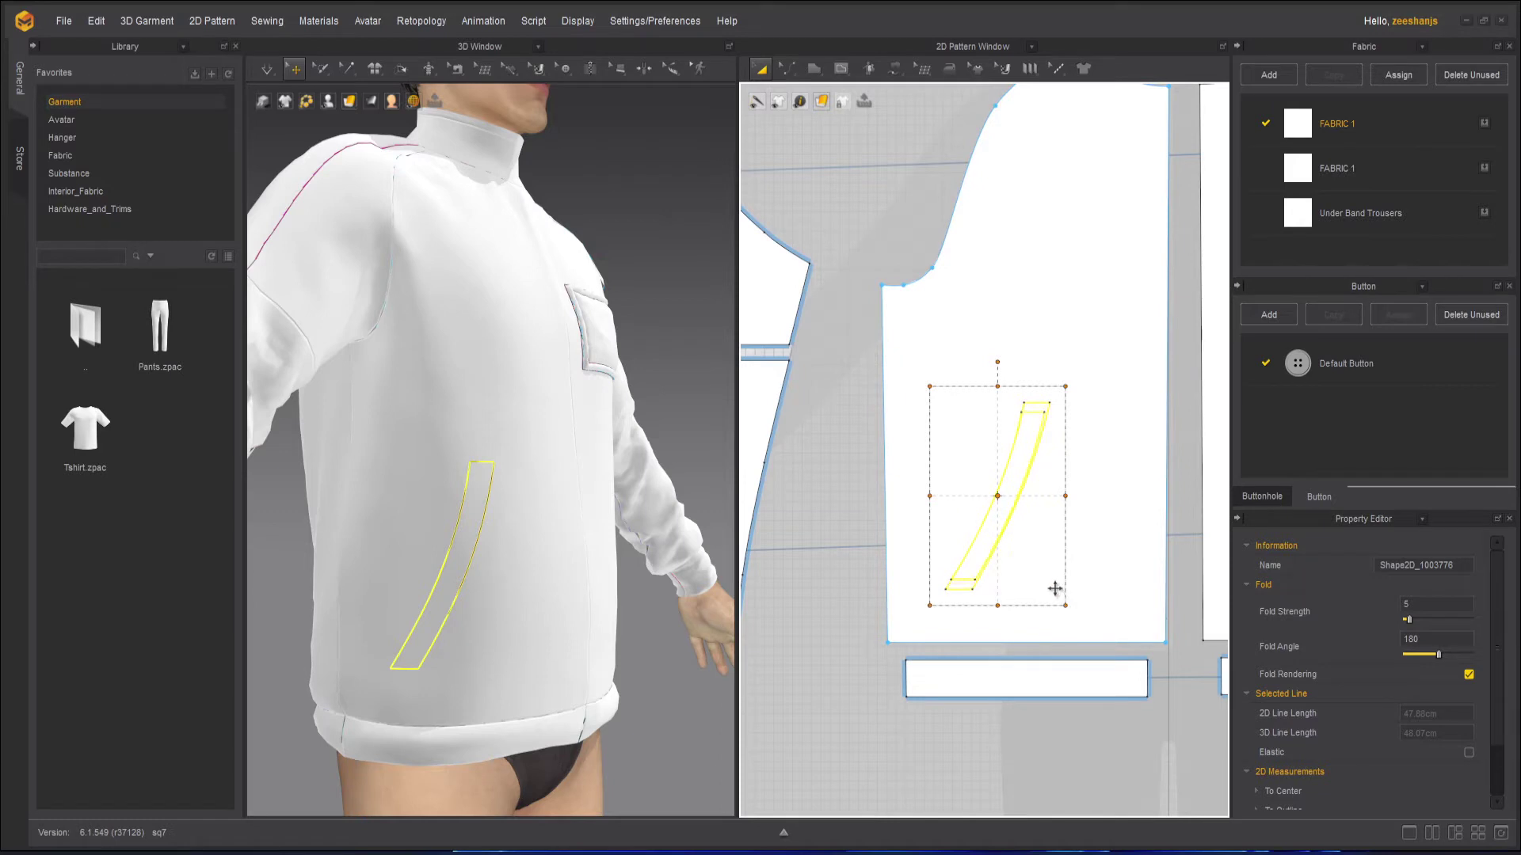
left_click_drag(1005, 523, 1004, 564)
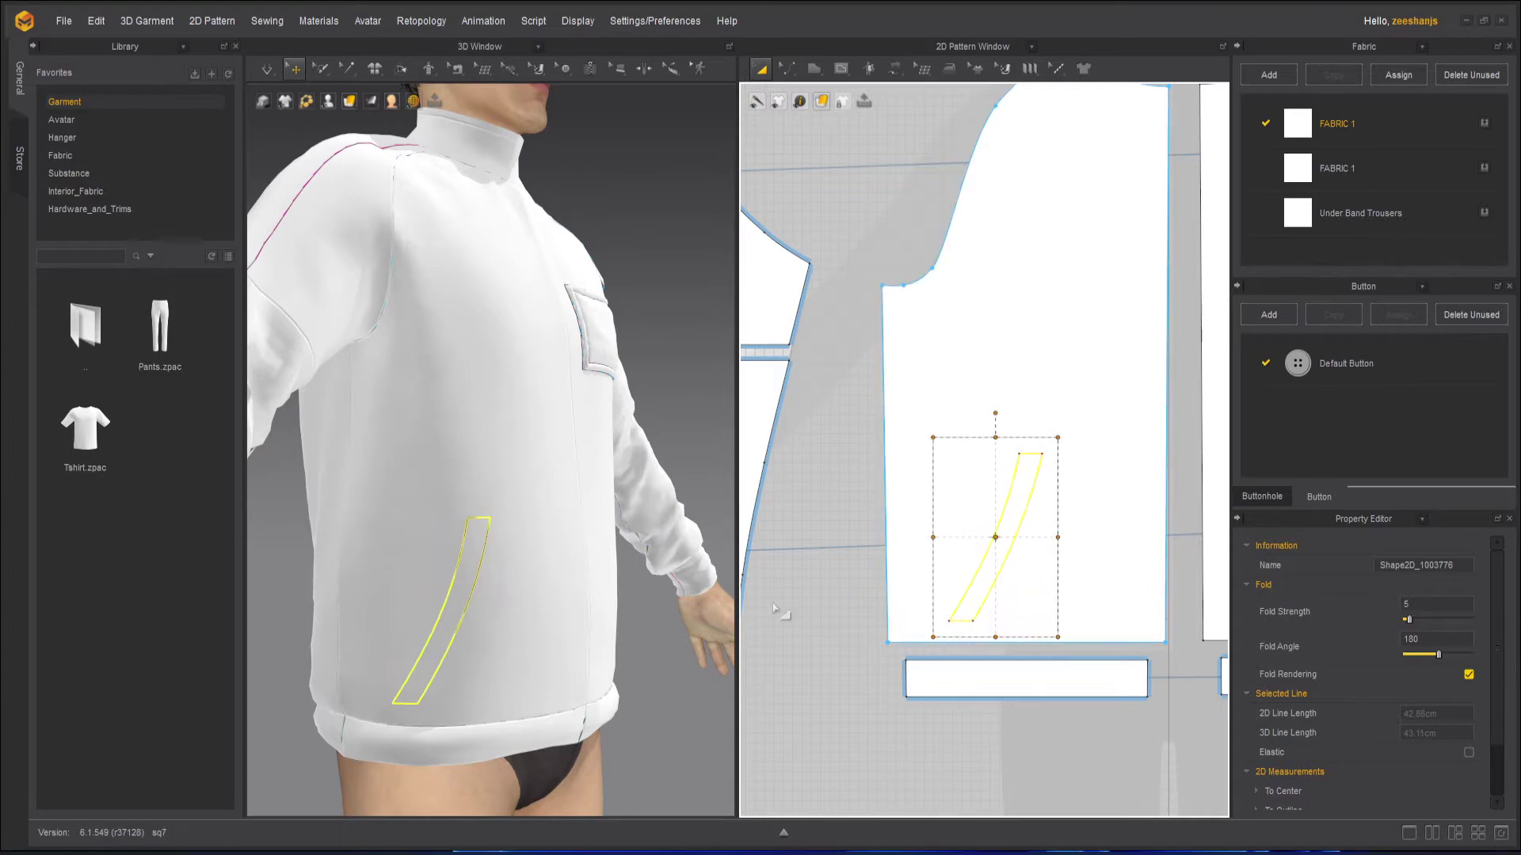
Step: Fine-tune the curved strip's position on the front panel while checking its placement on the 3D garment
right_click_drag(649, 665, 545, 672)
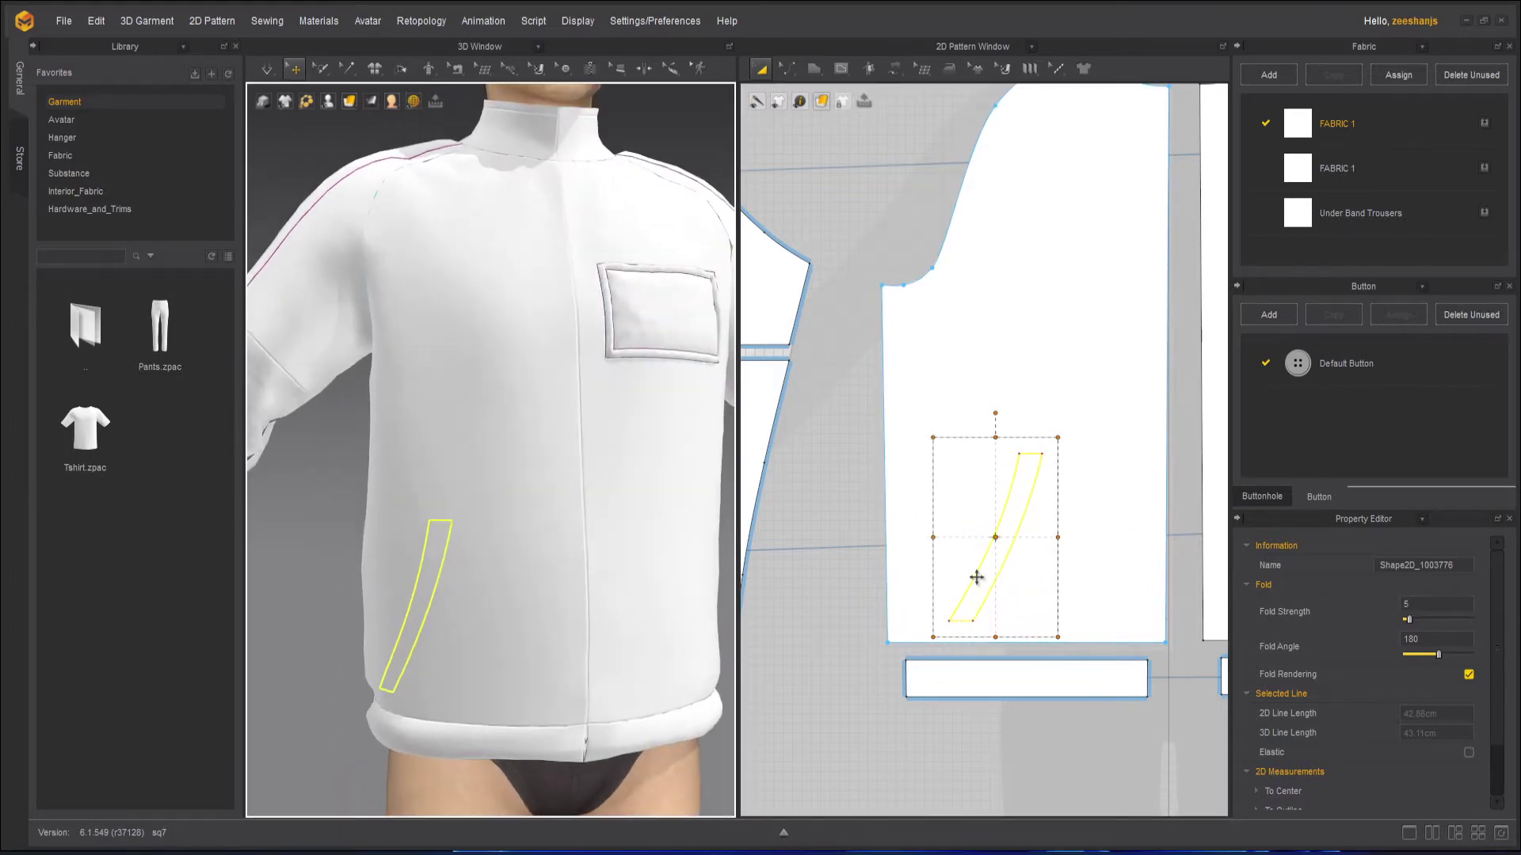
left_click_drag(977, 577, 1003, 570)
right_click_drag(438, 643, 526, 621)
left_click_drag(986, 587, 983, 590)
left_click(1002, 745)
scroll(1000, 698, "down", 4)
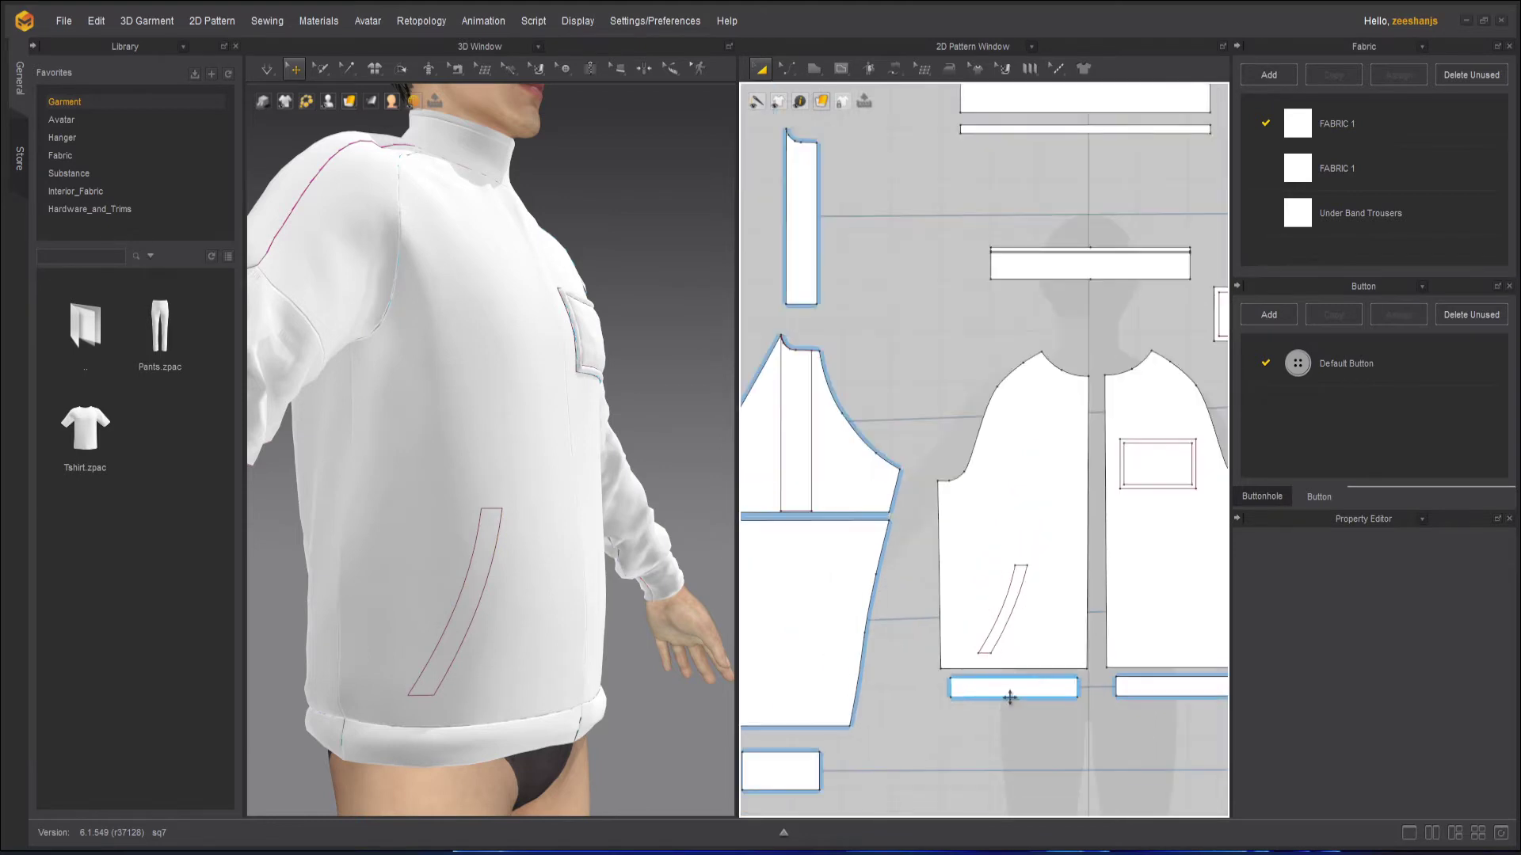
Step: Copy the curved strip and mirror-paste it onto the opposite front panel, aligned in height with the original
scroll(1012, 634, "up", 3)
left_click(934, 526)
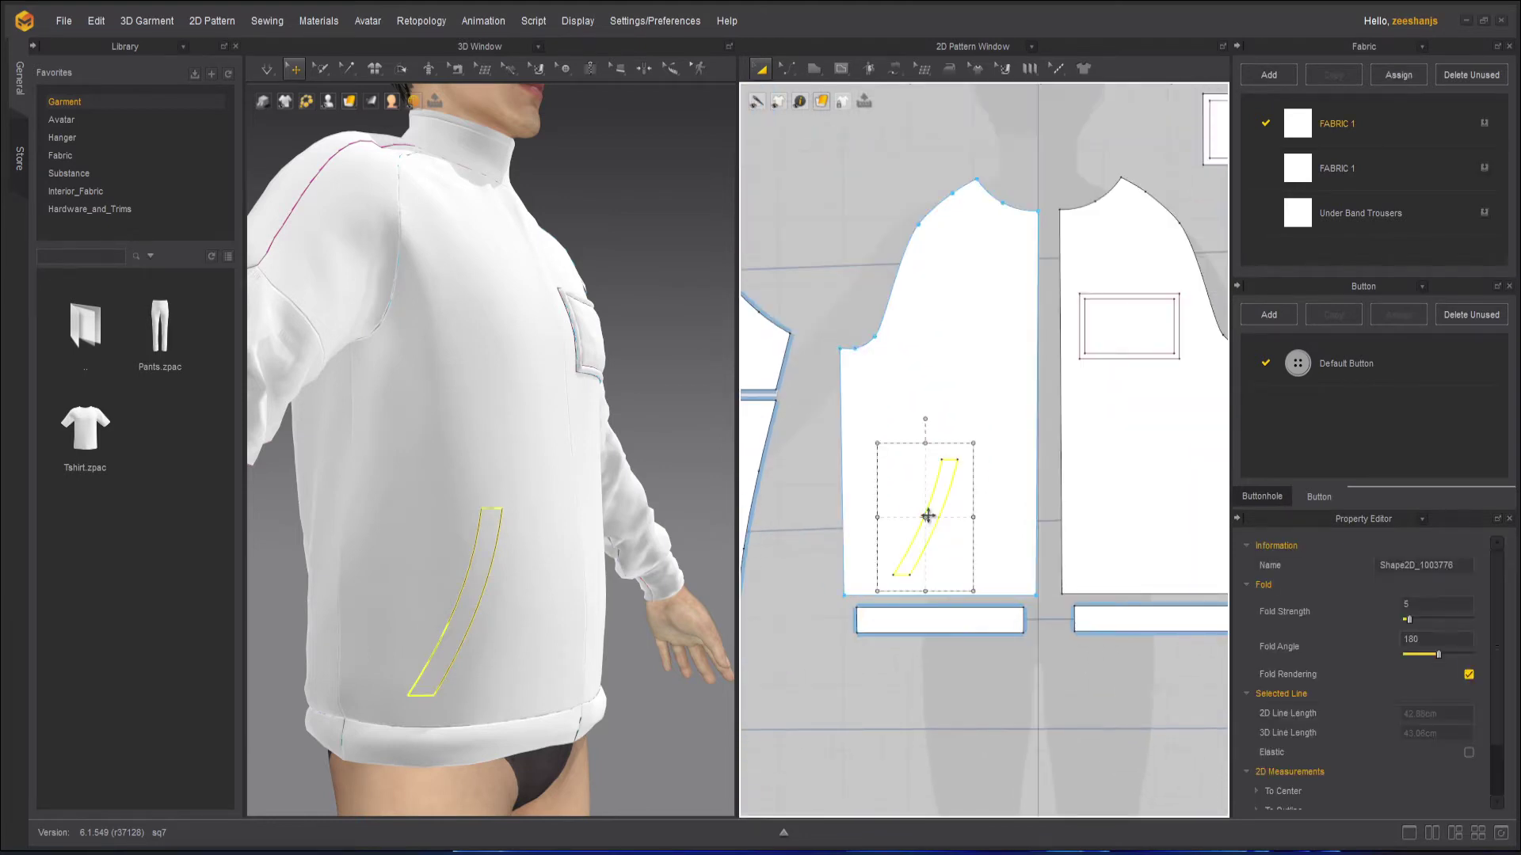
scroll(927, 517, "up", 1)
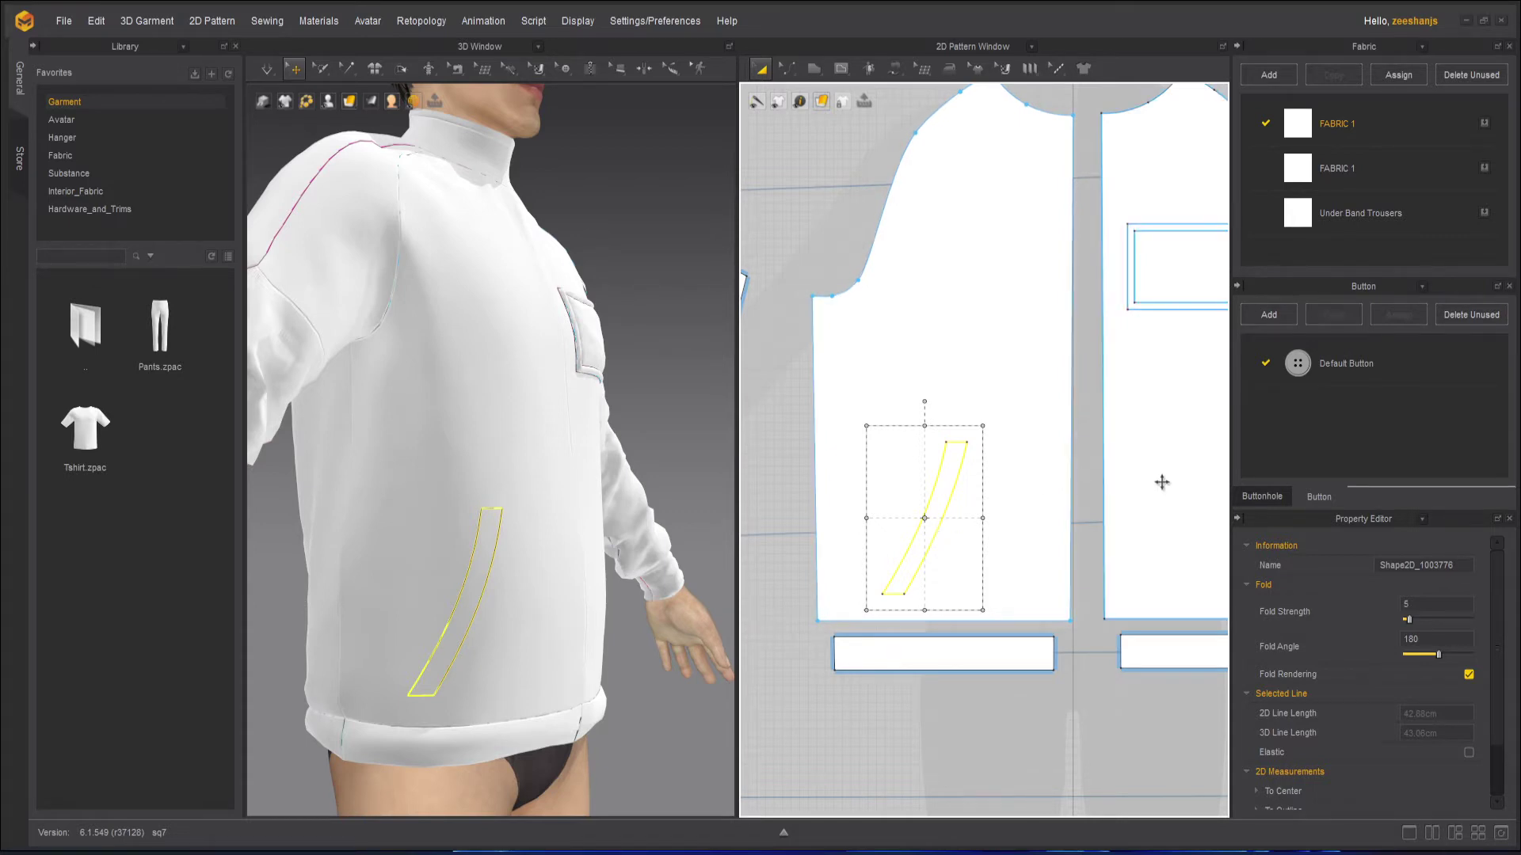
right_click(937, 537)
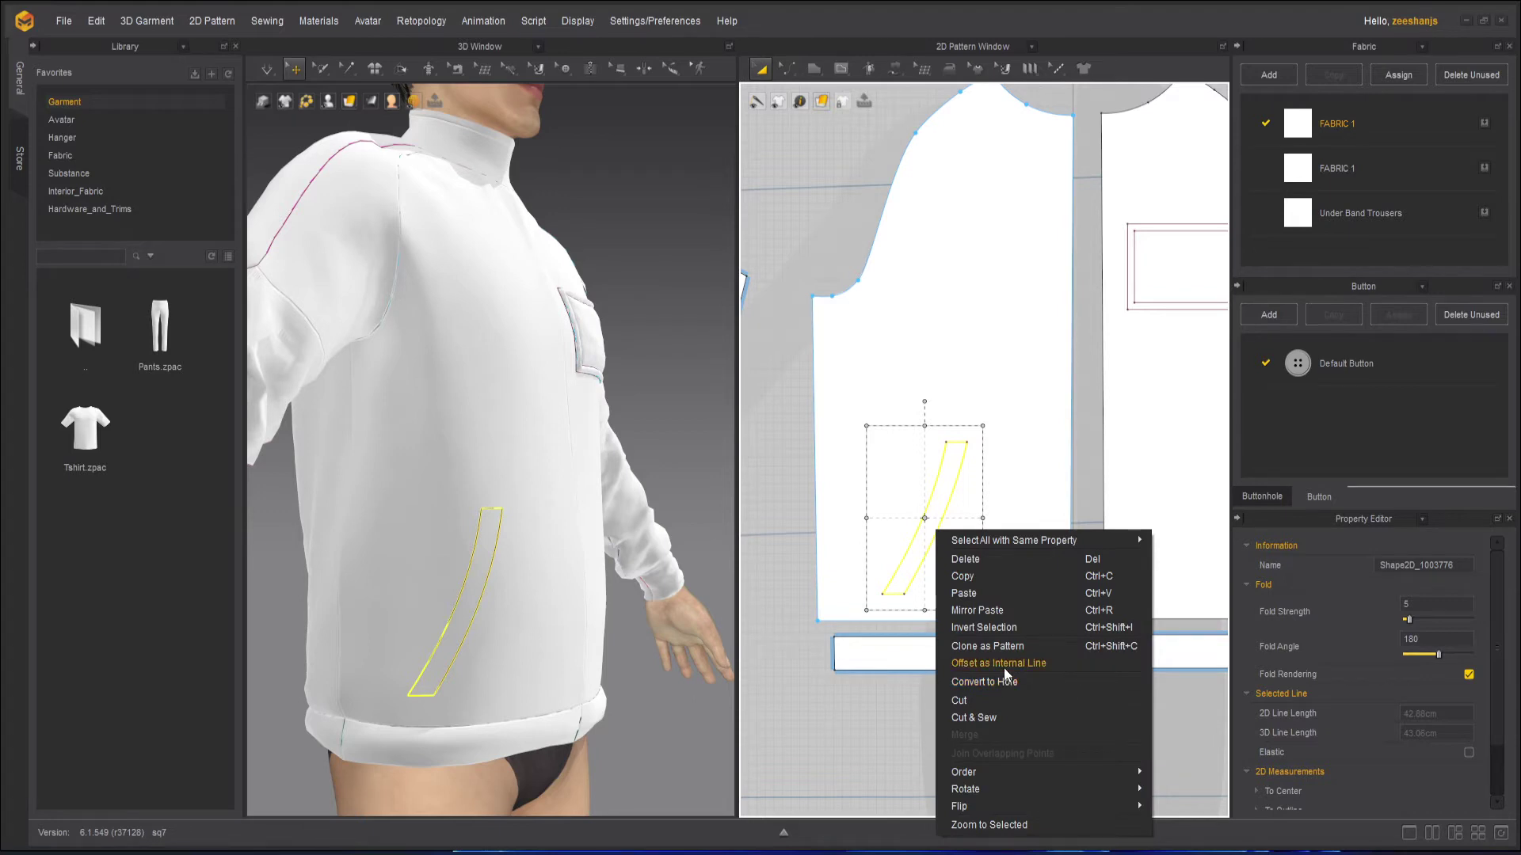
left_click(1006, 576)
middle_click_drag(1115, 709, 982, 711)
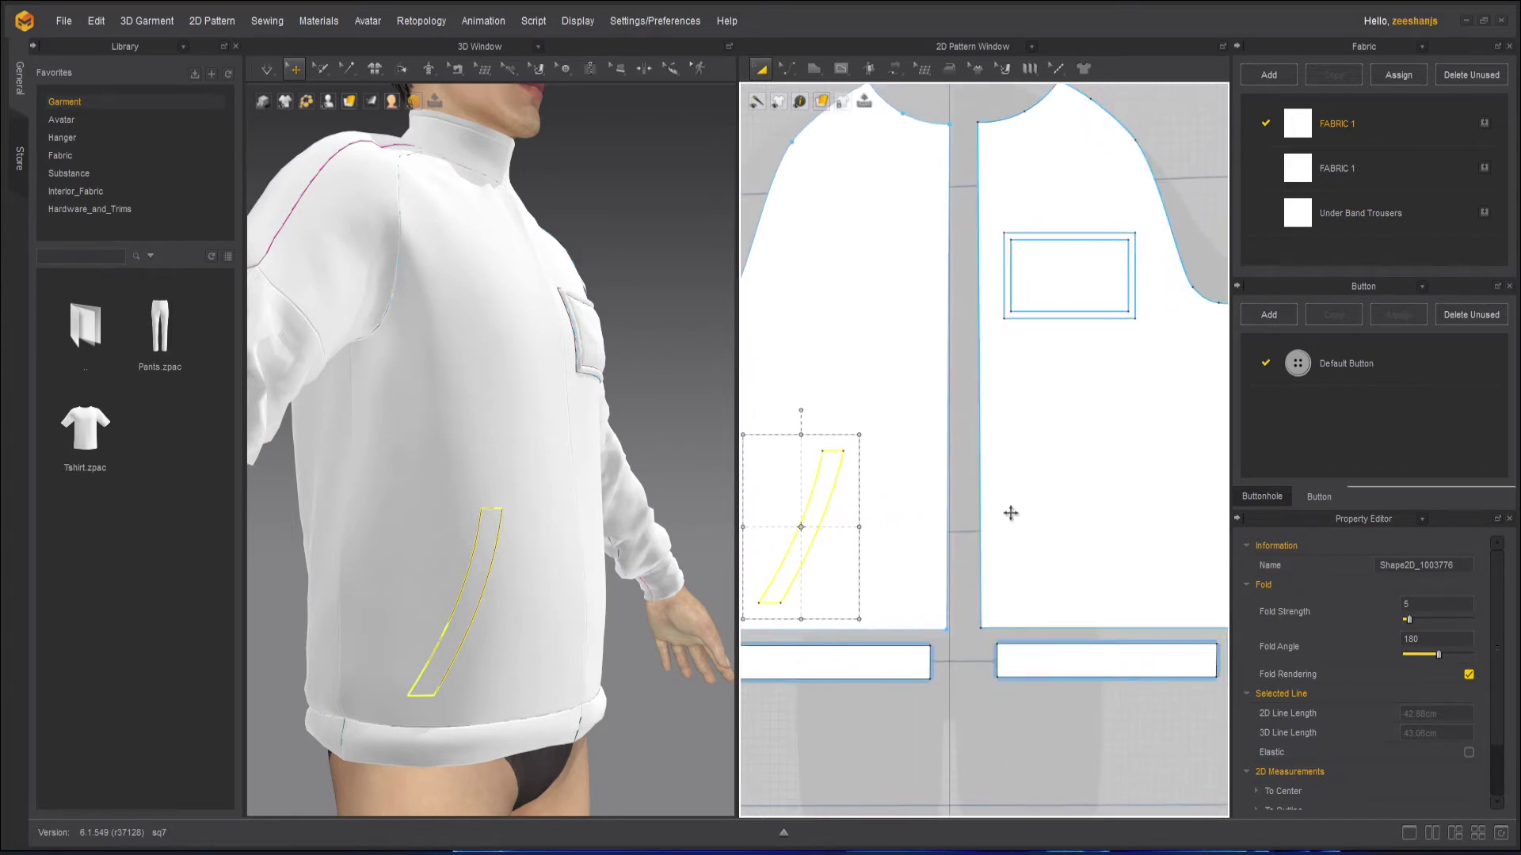
left_click(1011, 513)
right_click(1030, 515)
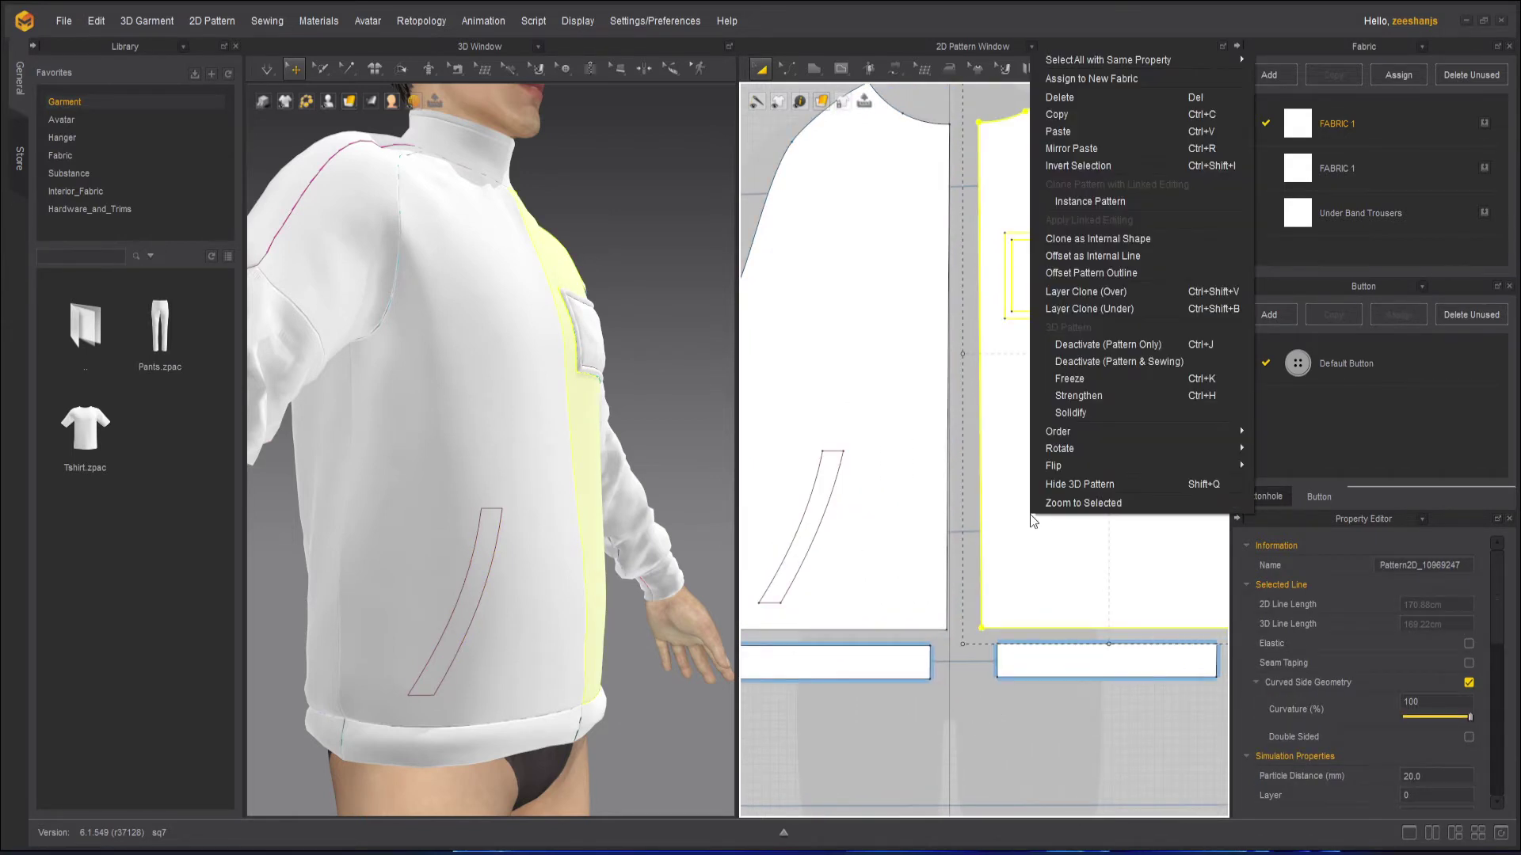
left_click(1099, 149)
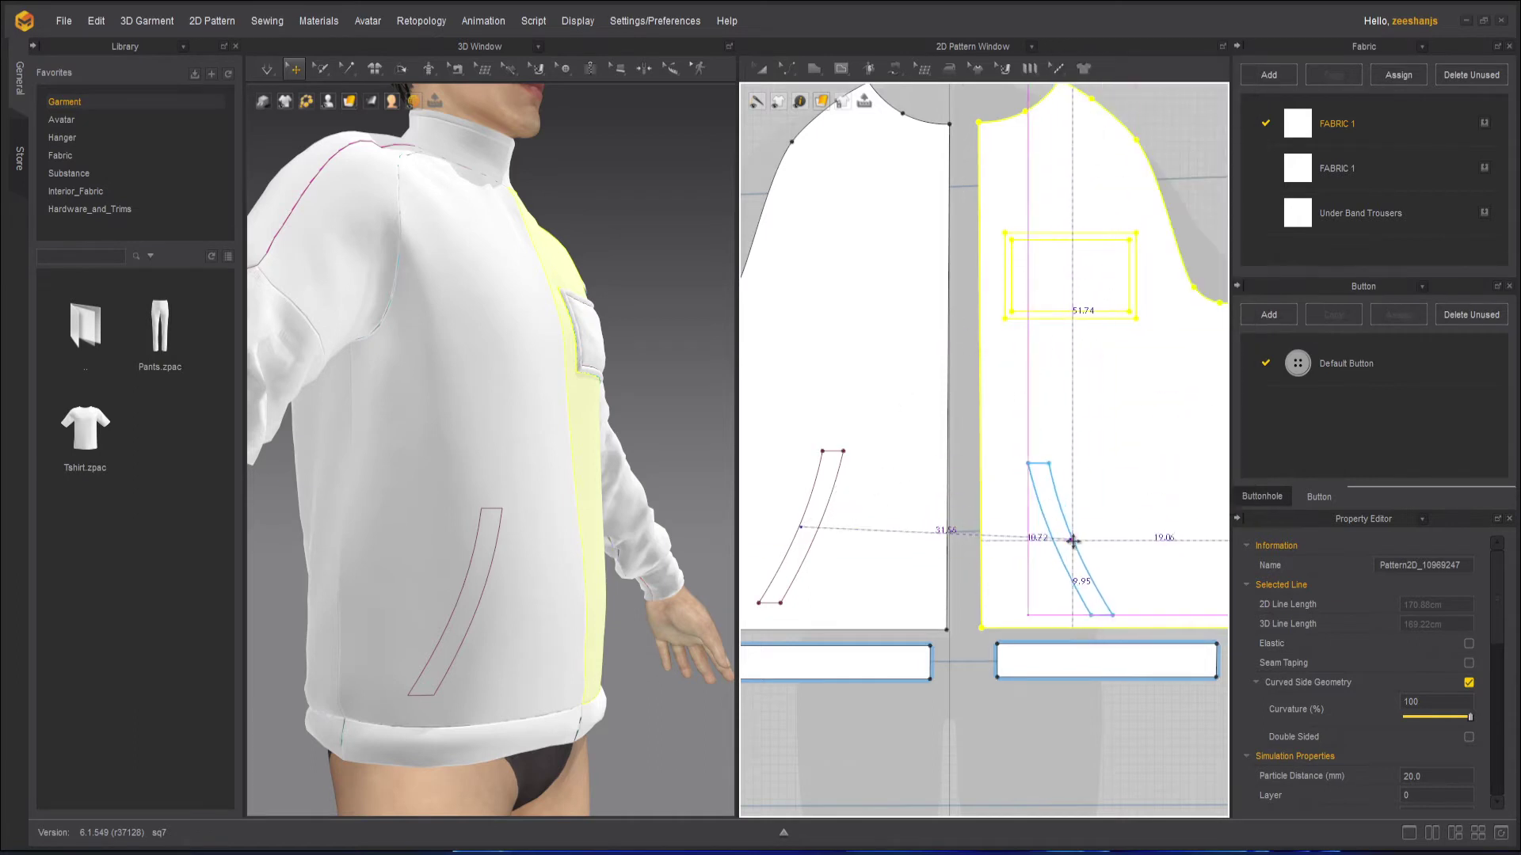
scroll(1077, 526, "down", 2)
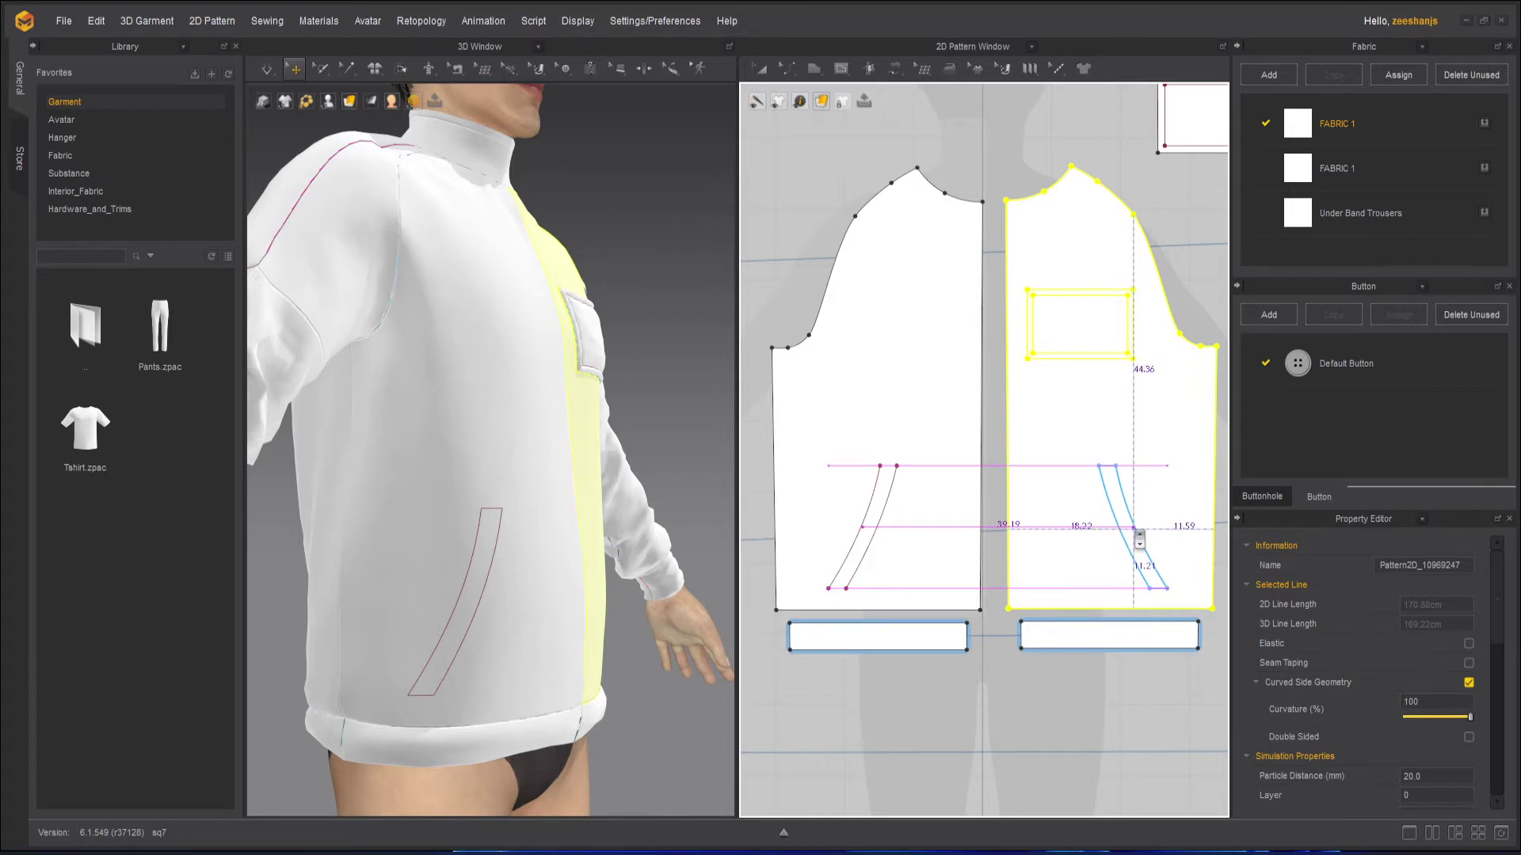
left_click(1140, 539)
left_click(1135, 710)
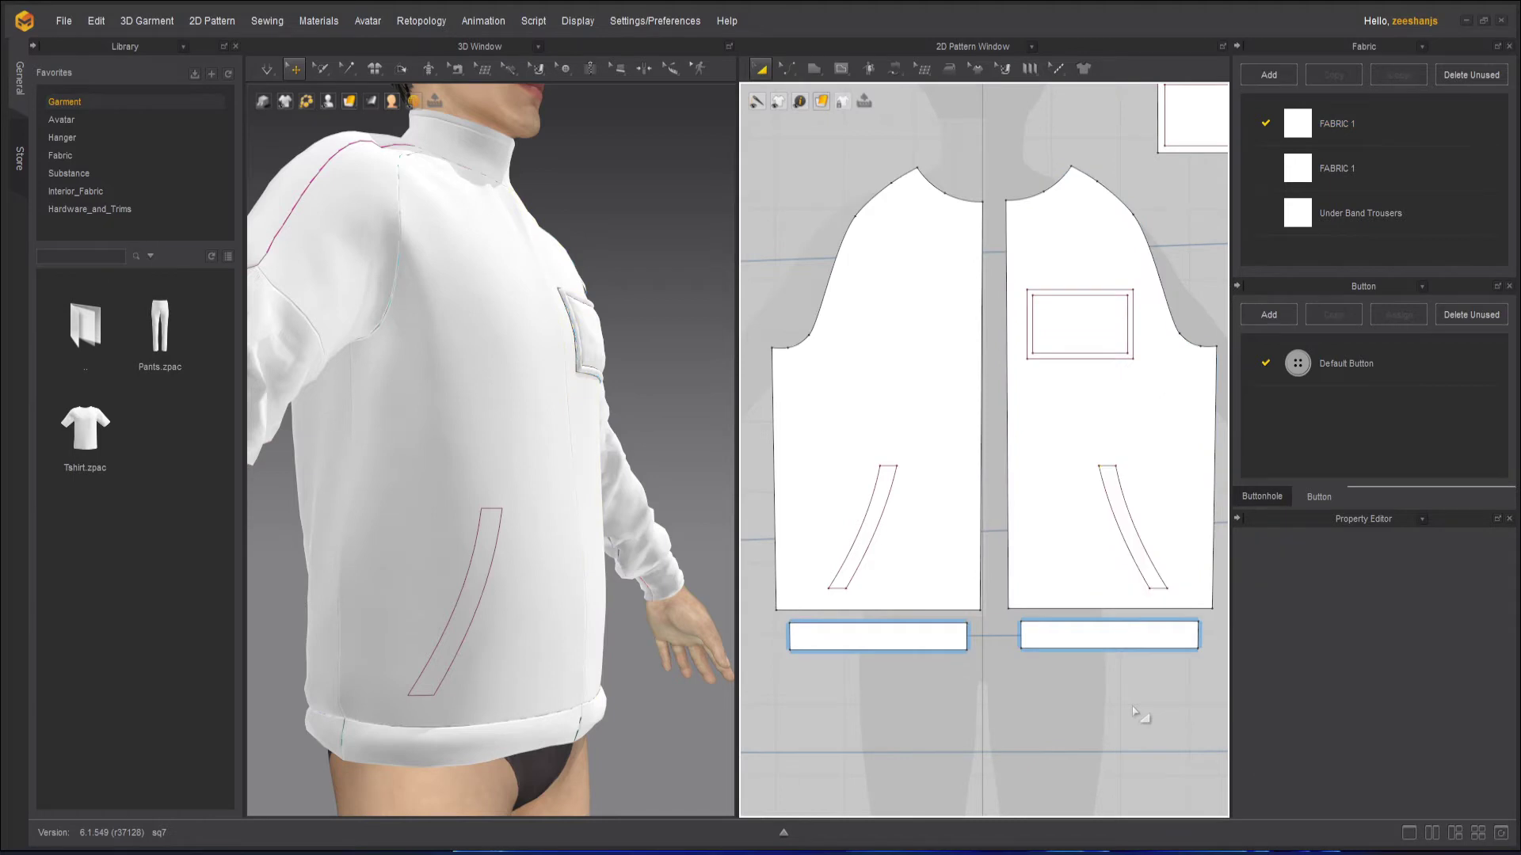
Step: Clone both curved strips together as separate patterns and place them below the waistband pieces
right_click_drag(602, 634, 463, 605)
scroll(387, 618, "down", 2)
scroll(393, 621, "up", 2)
scroll(424, 624, "up", 2)
scroll(866, 547, "up", 2)
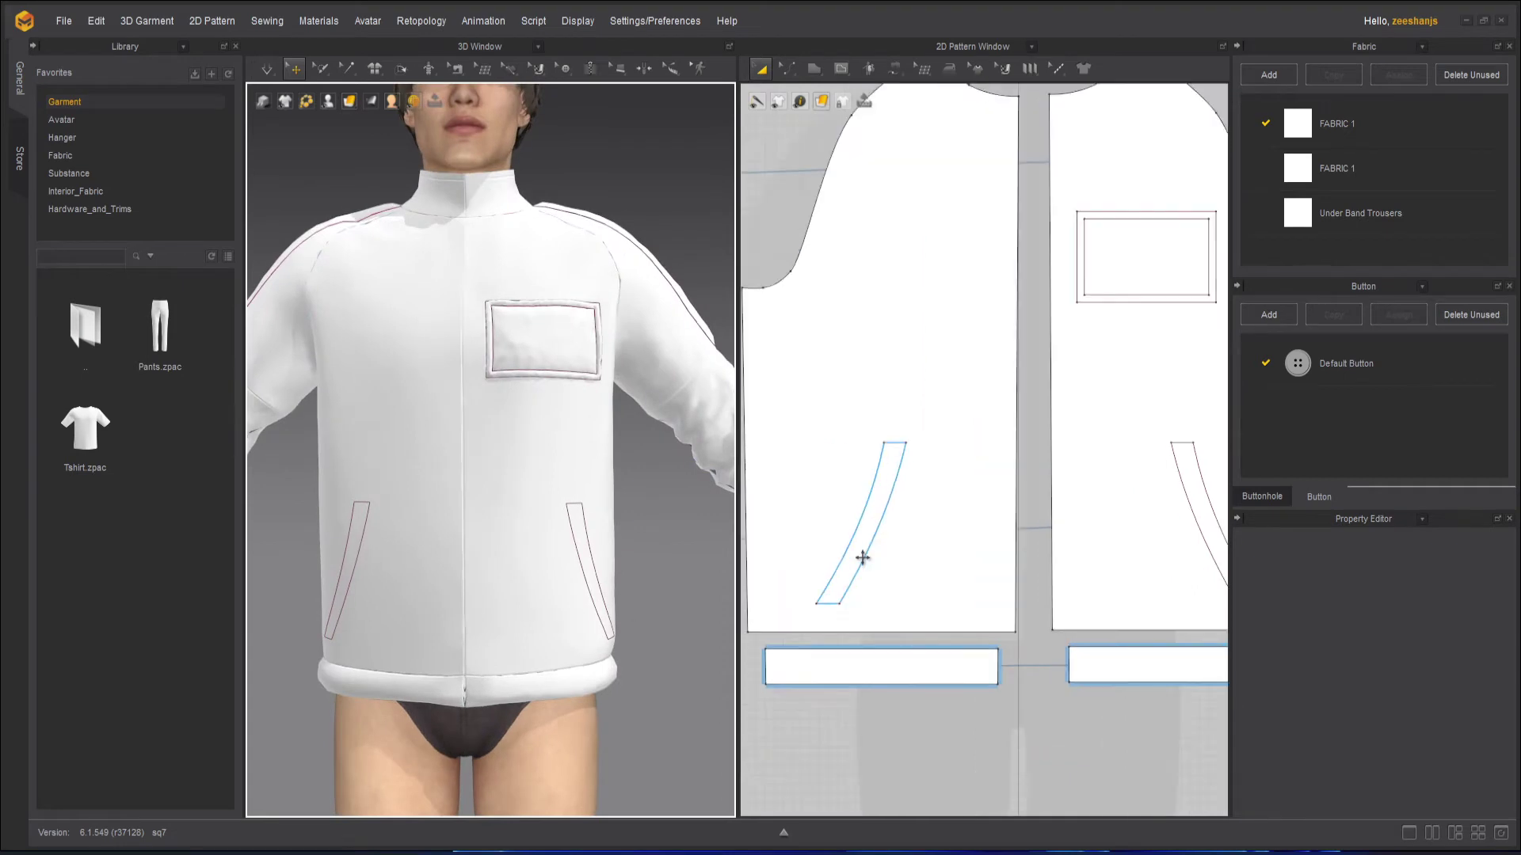
left_click(863, 552)
scroll(991, 612, "down", 3)
left_click(1087, 587, "shift")
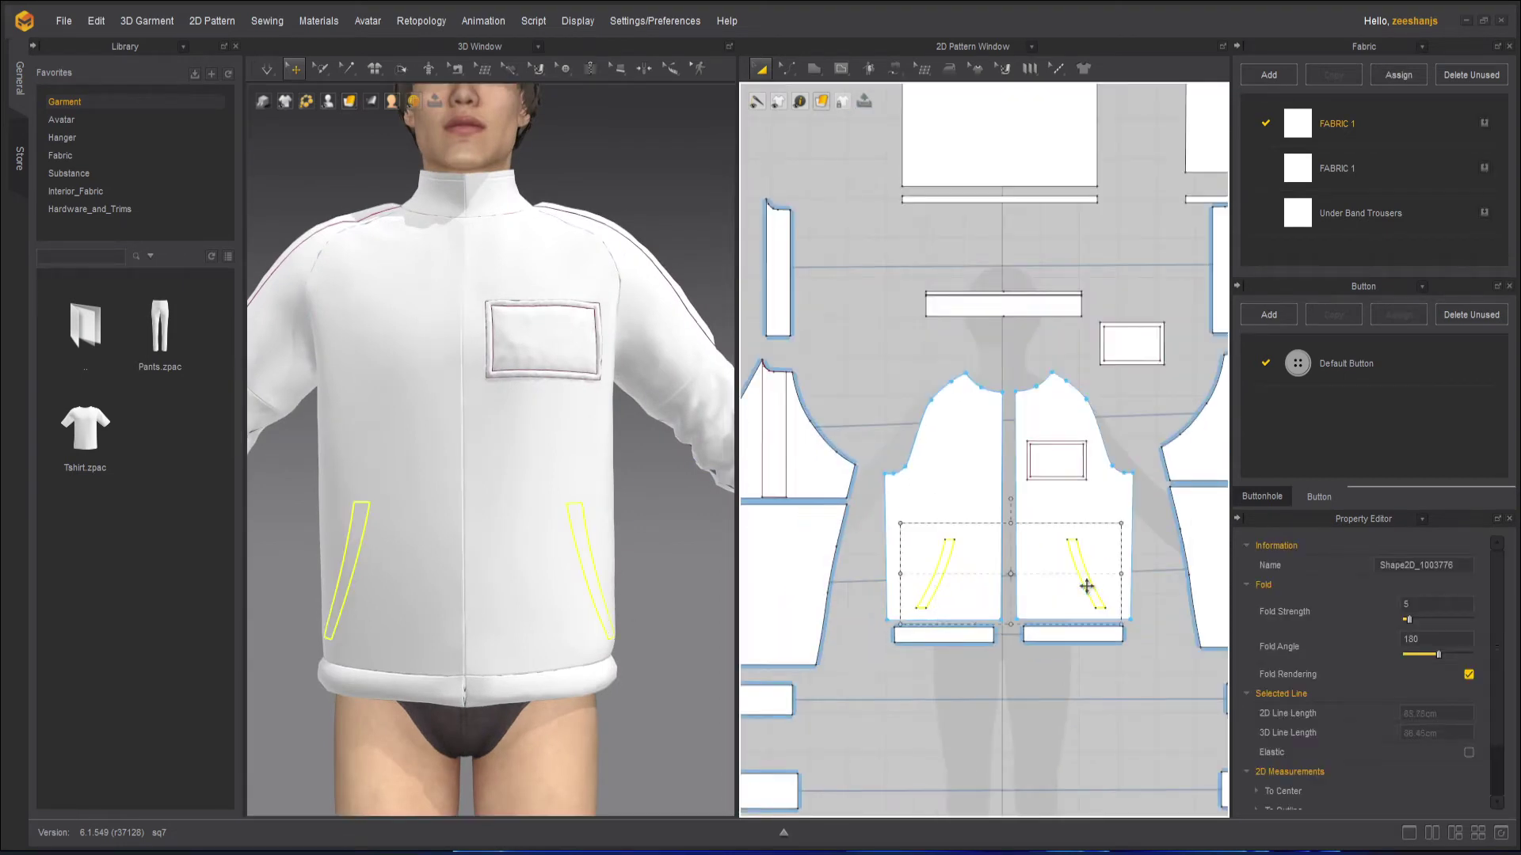
right_click(1087, 587)
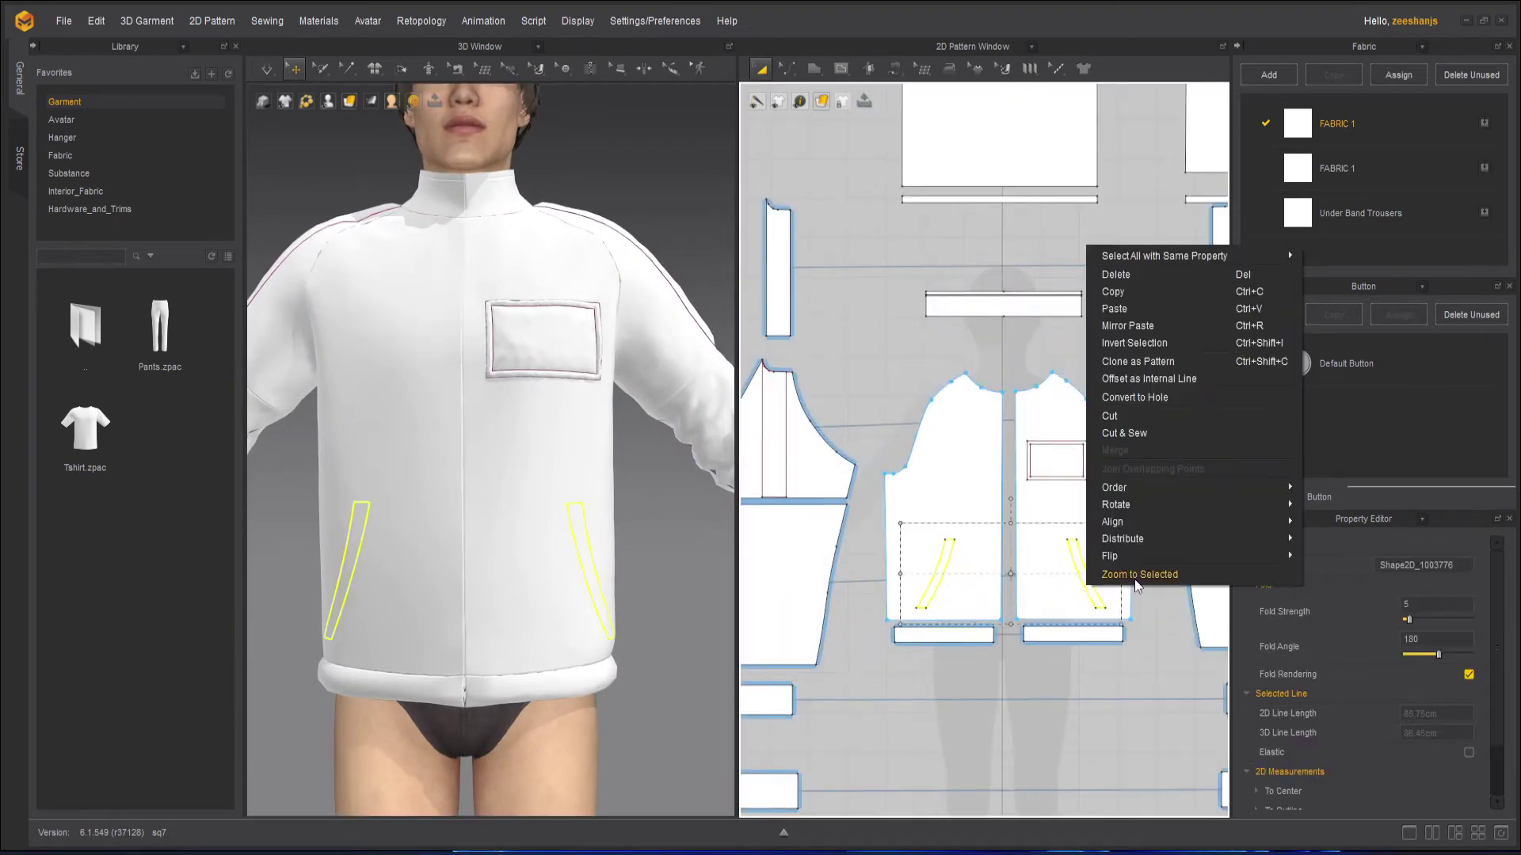
left_click(1163, 367)
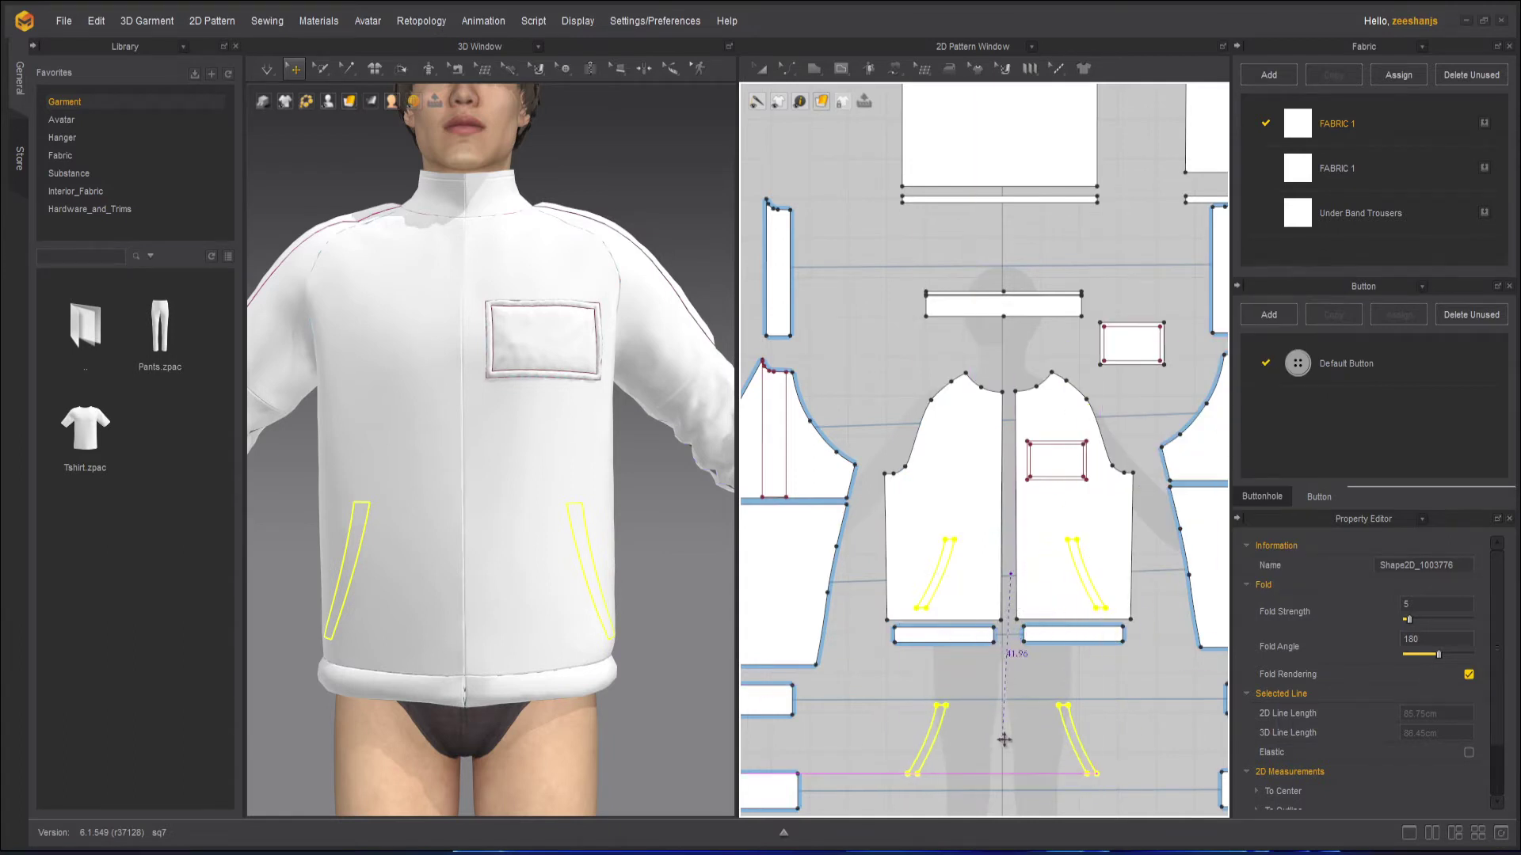
left_click(991, 786)
left_click(960, 668)
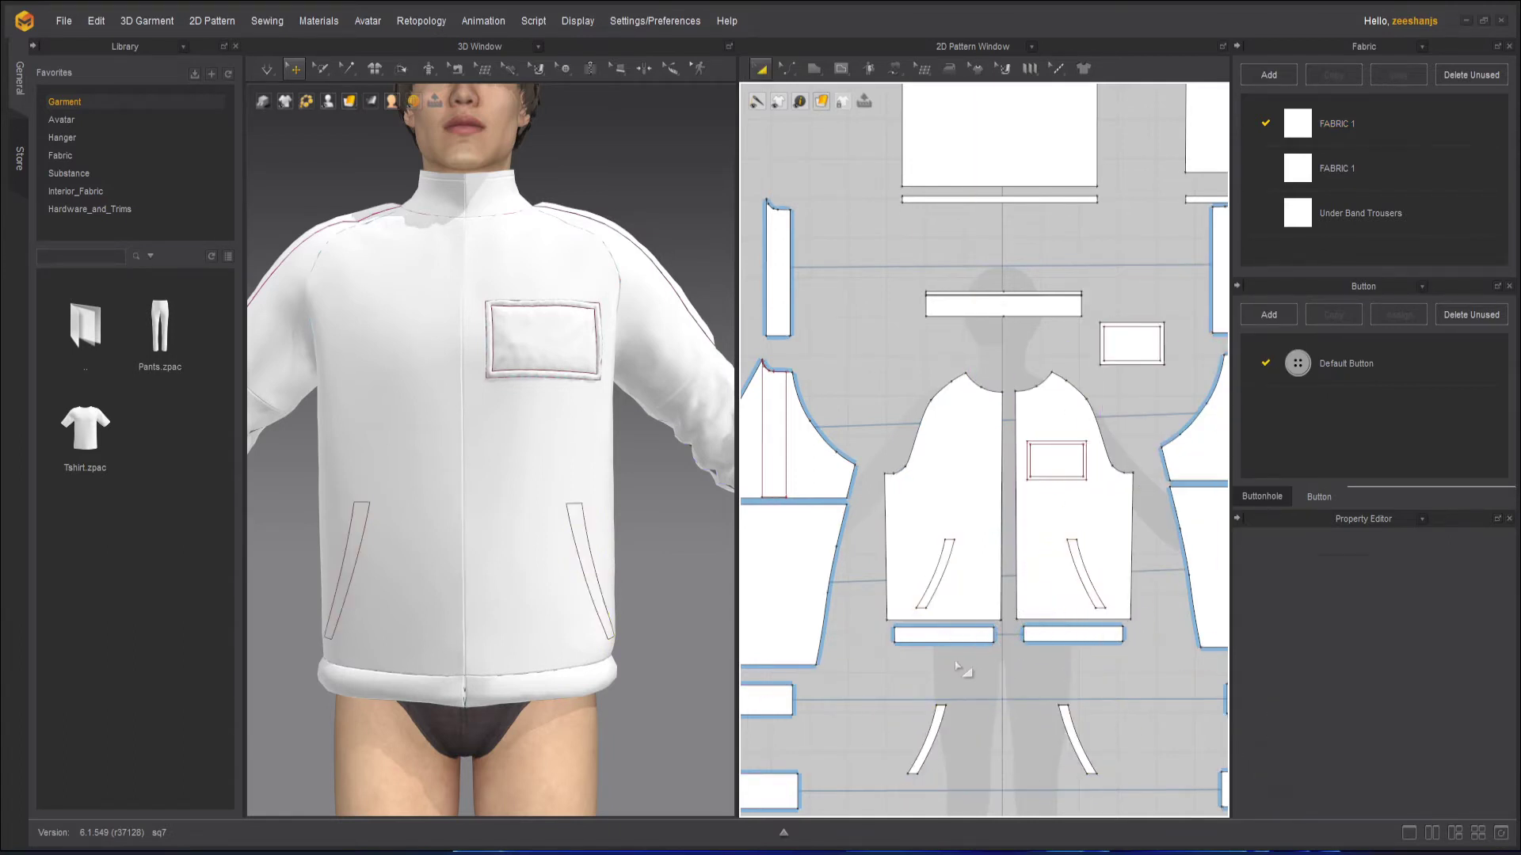
Step: Free-sew the full outline of the cloned strip on the wearer's right to the matching curved outline on its front panel
scroll(961, 669, "up", 5)
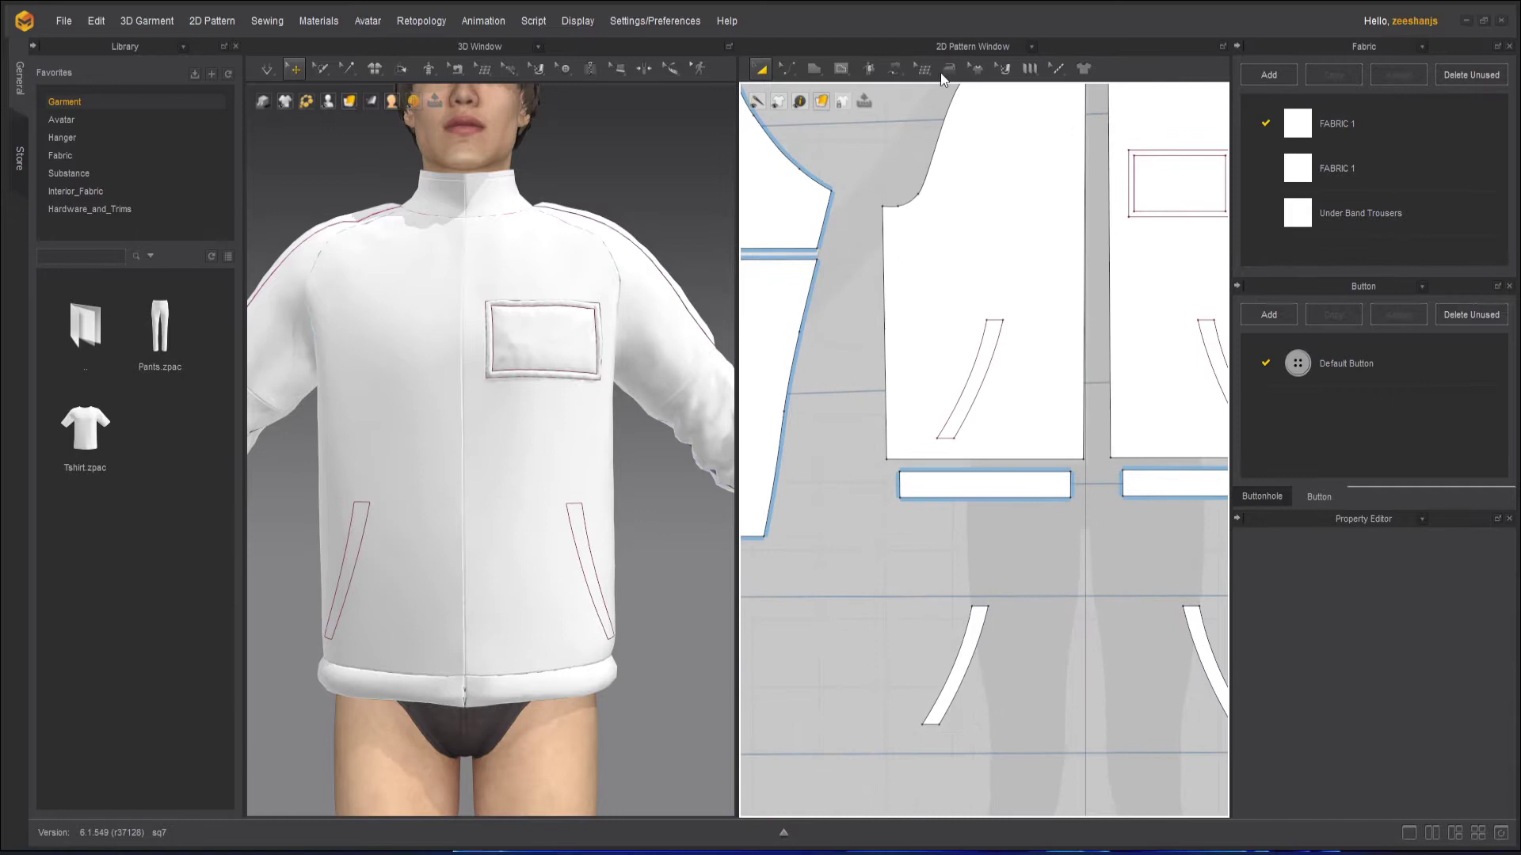
left_click(887, 66)
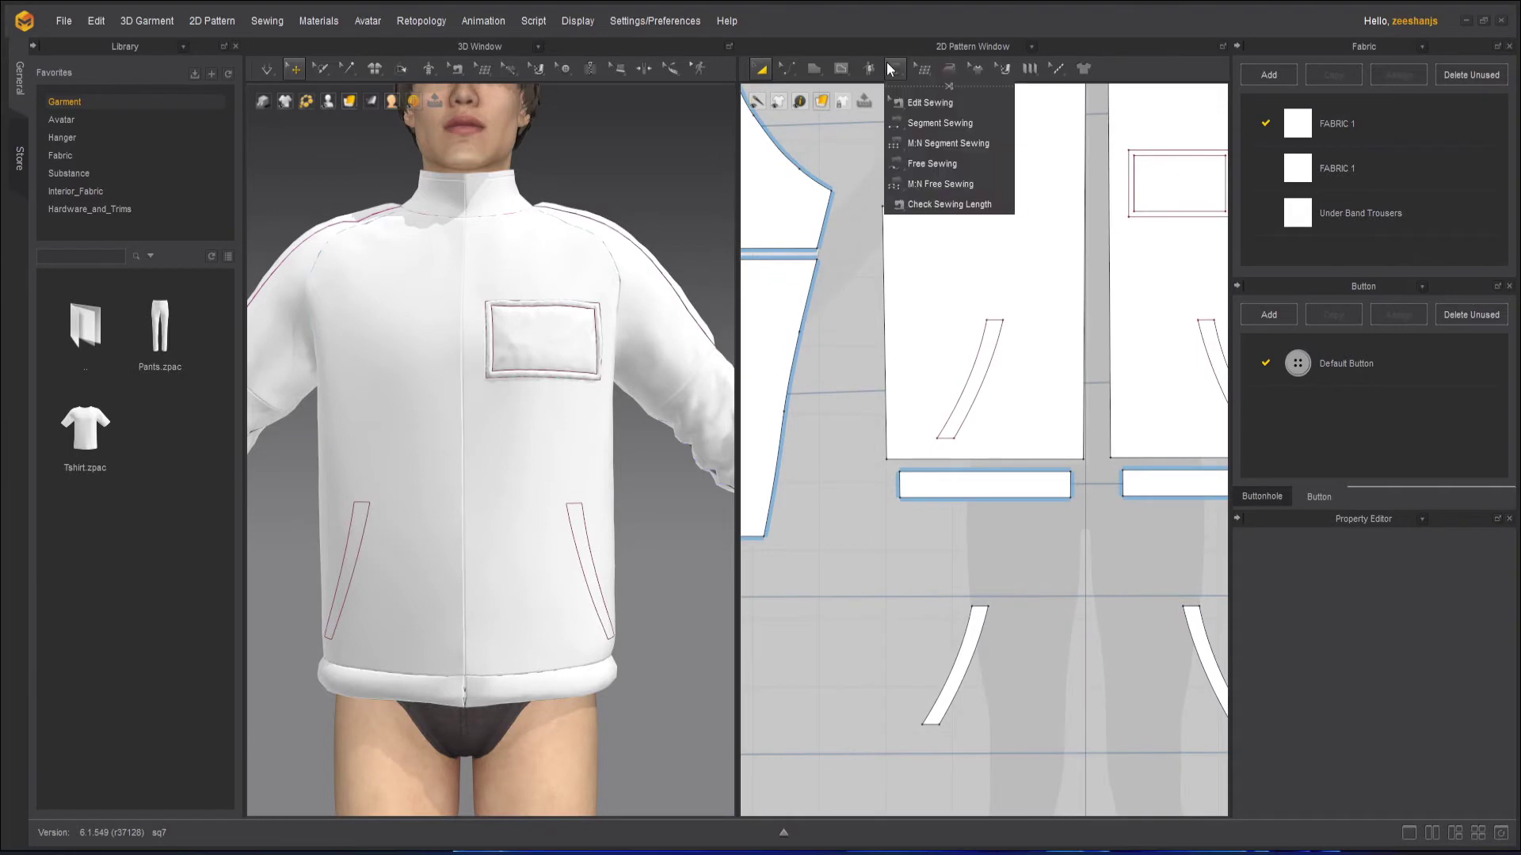
left_click(935, 163)
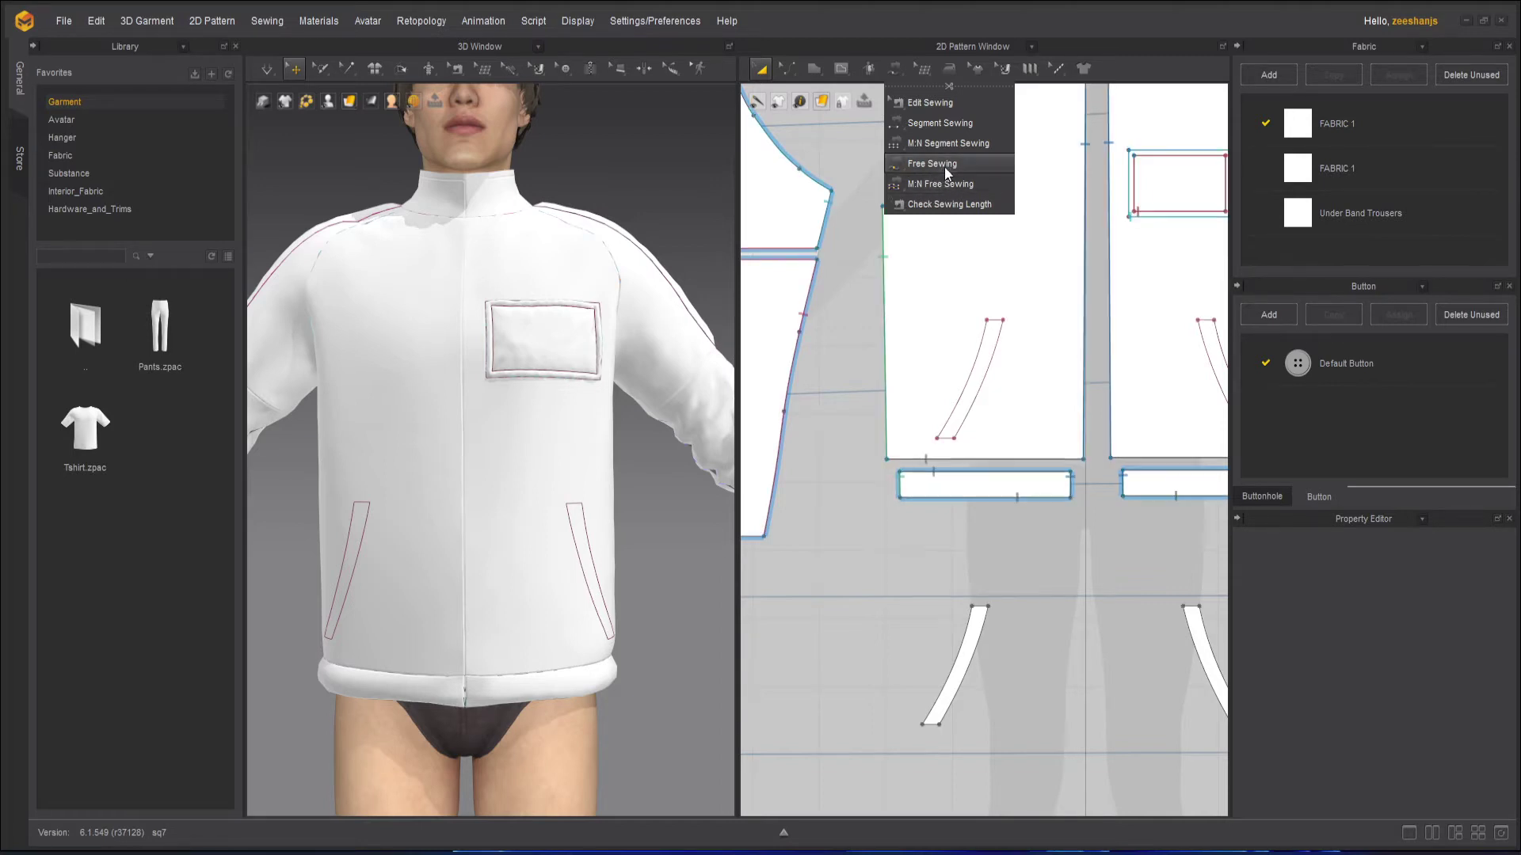
left_click(972, 607)
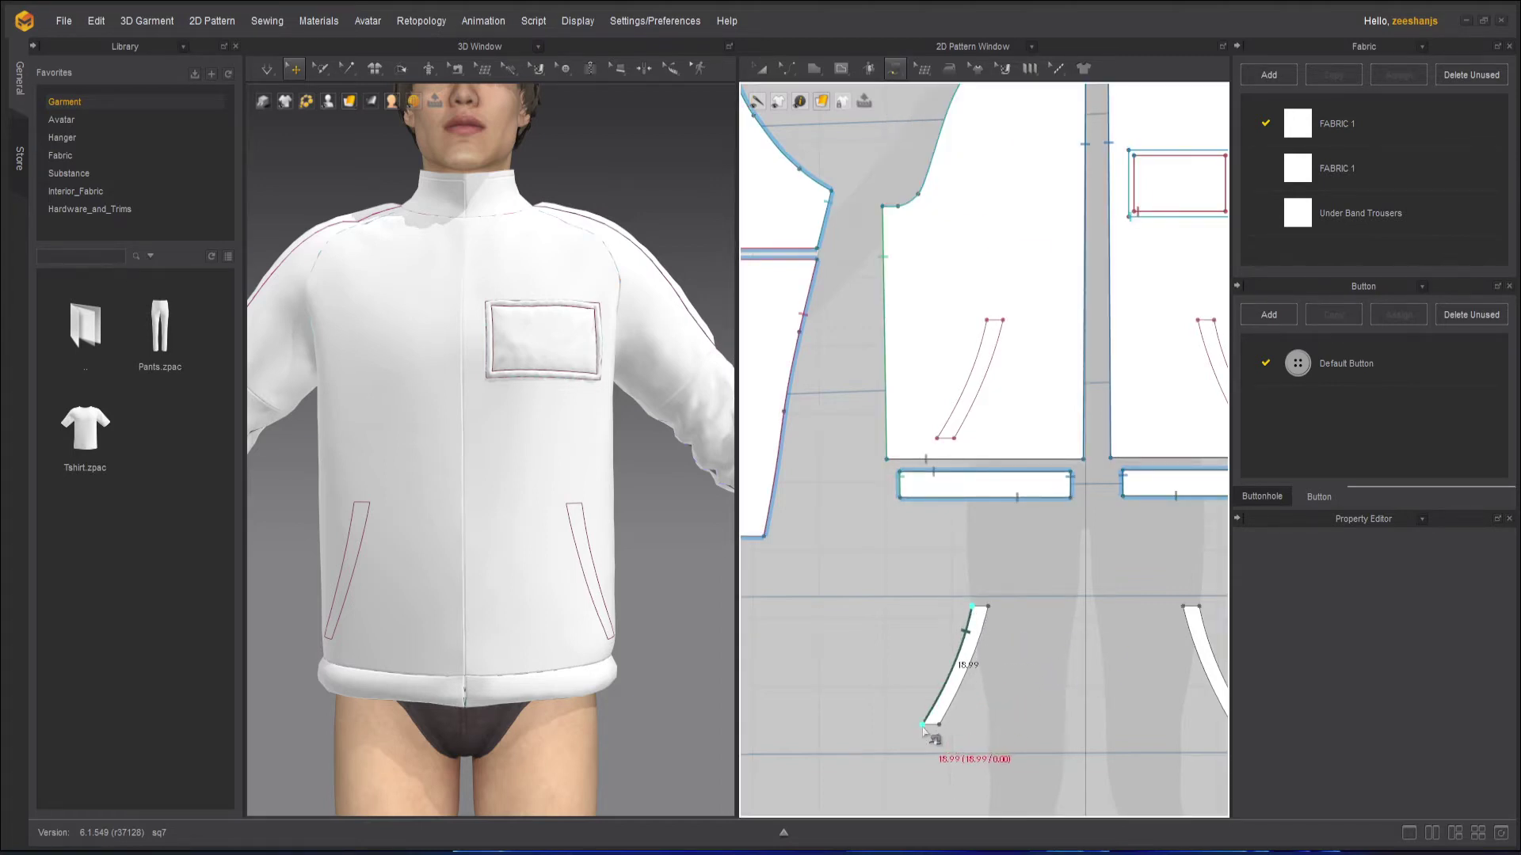
left_click(986, 608)
left_click(986, 322)
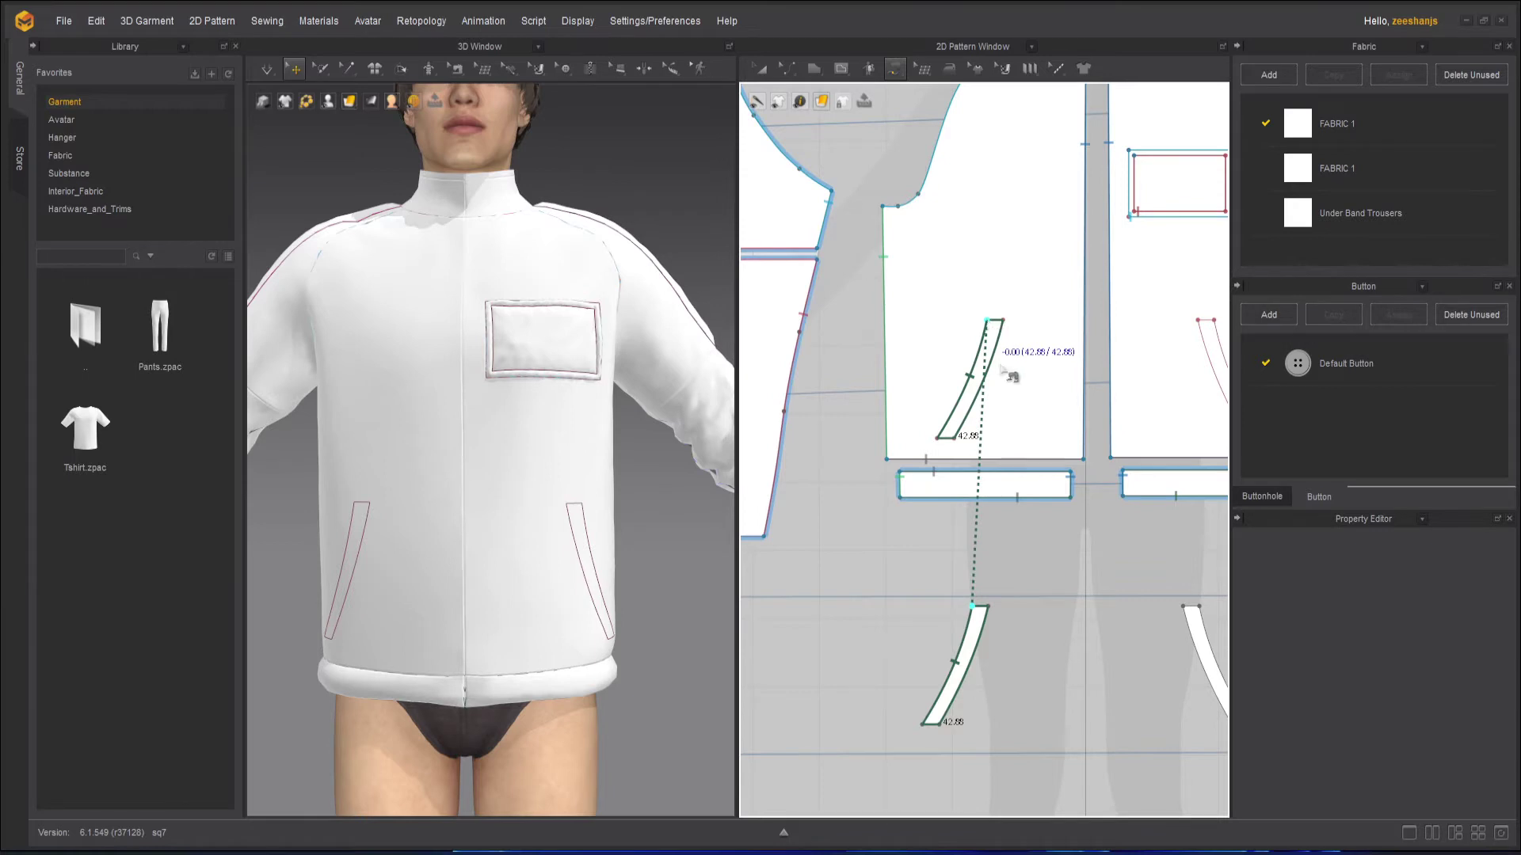
left_click(1002, 322)
Step: Free-sew the curved outline on the front panel with the chest pocket to its matching cloned strip
middle_click_drag(1081, 564, 900, 554)
left_click(1019, 325)
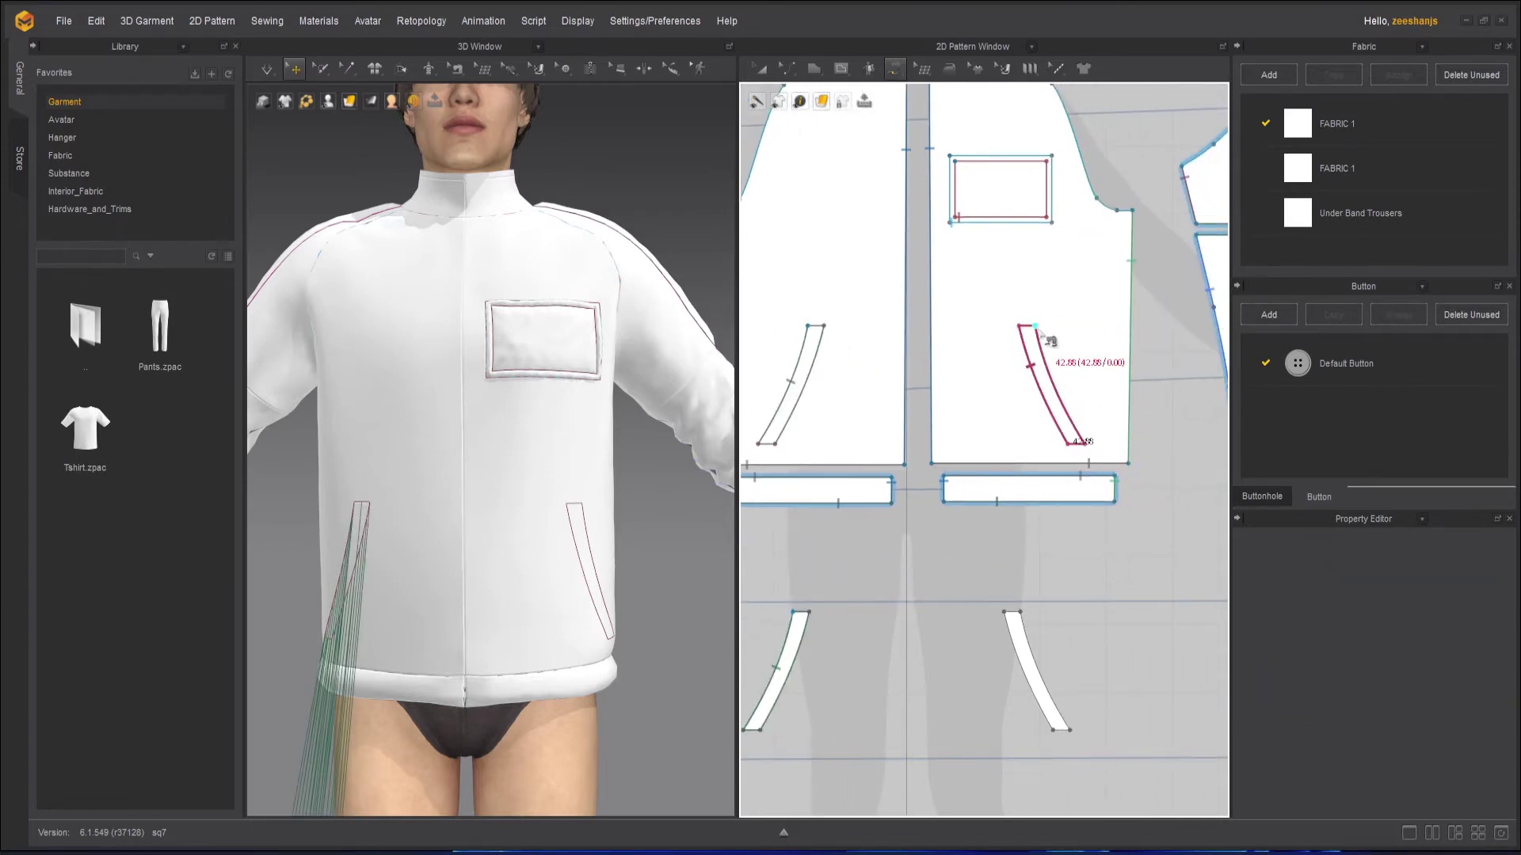
left_click(1038, 328)
left_click(1020, 613)
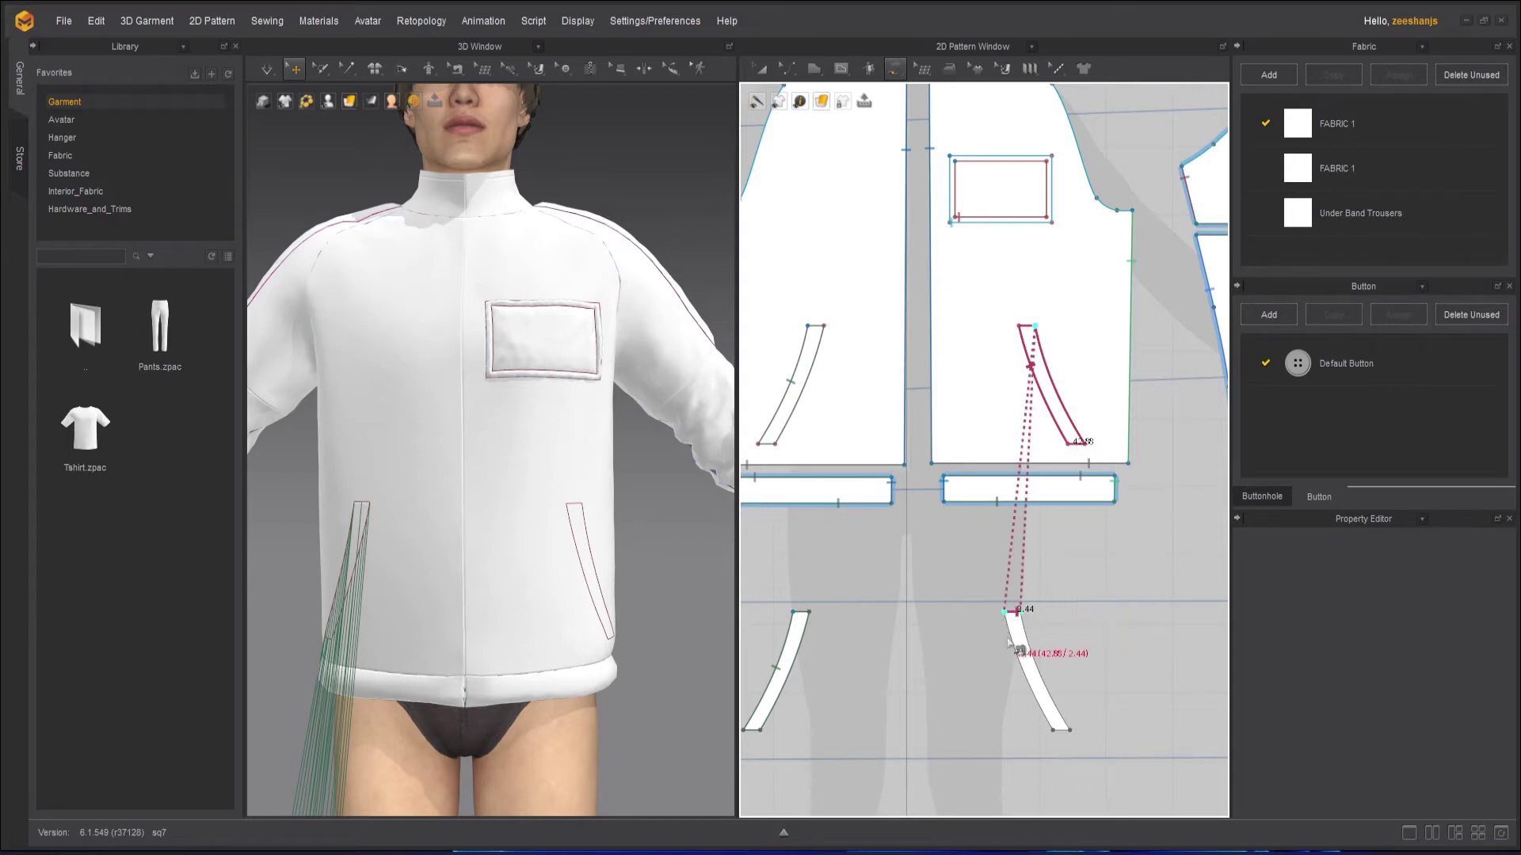
left_click(1023, 615)
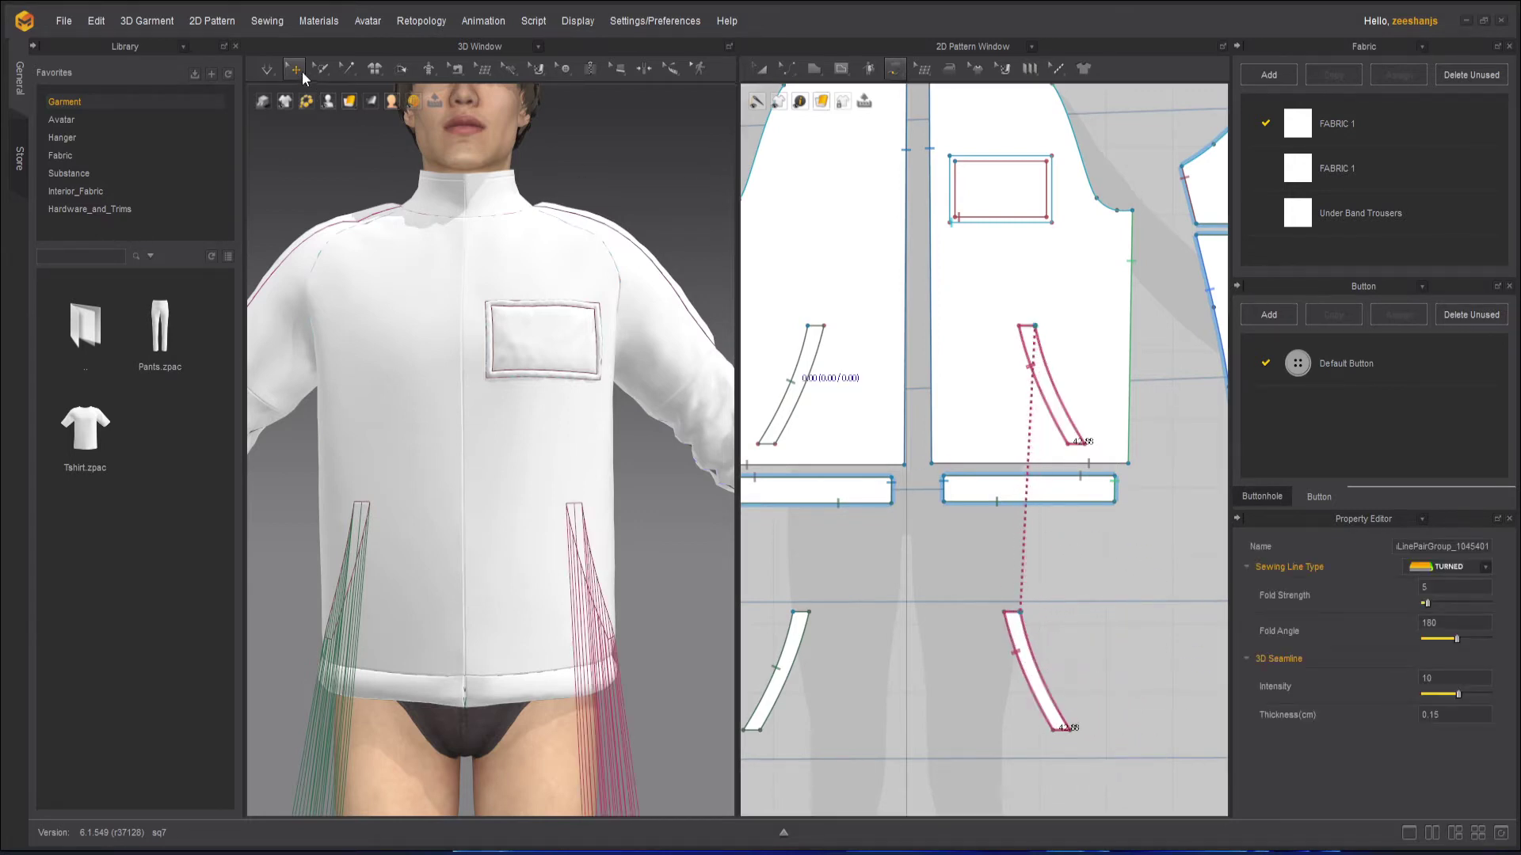
Step: Raise both curved strips in 3D from beside the legs to the height of their outlines on the jacket
scroll(652, 675, "down", 5)
right_click_drag(594, 692, 688, 683)
left_click(475, 711)
left_click_drag(474, 659, 474, 474)
left_click(592, 669)
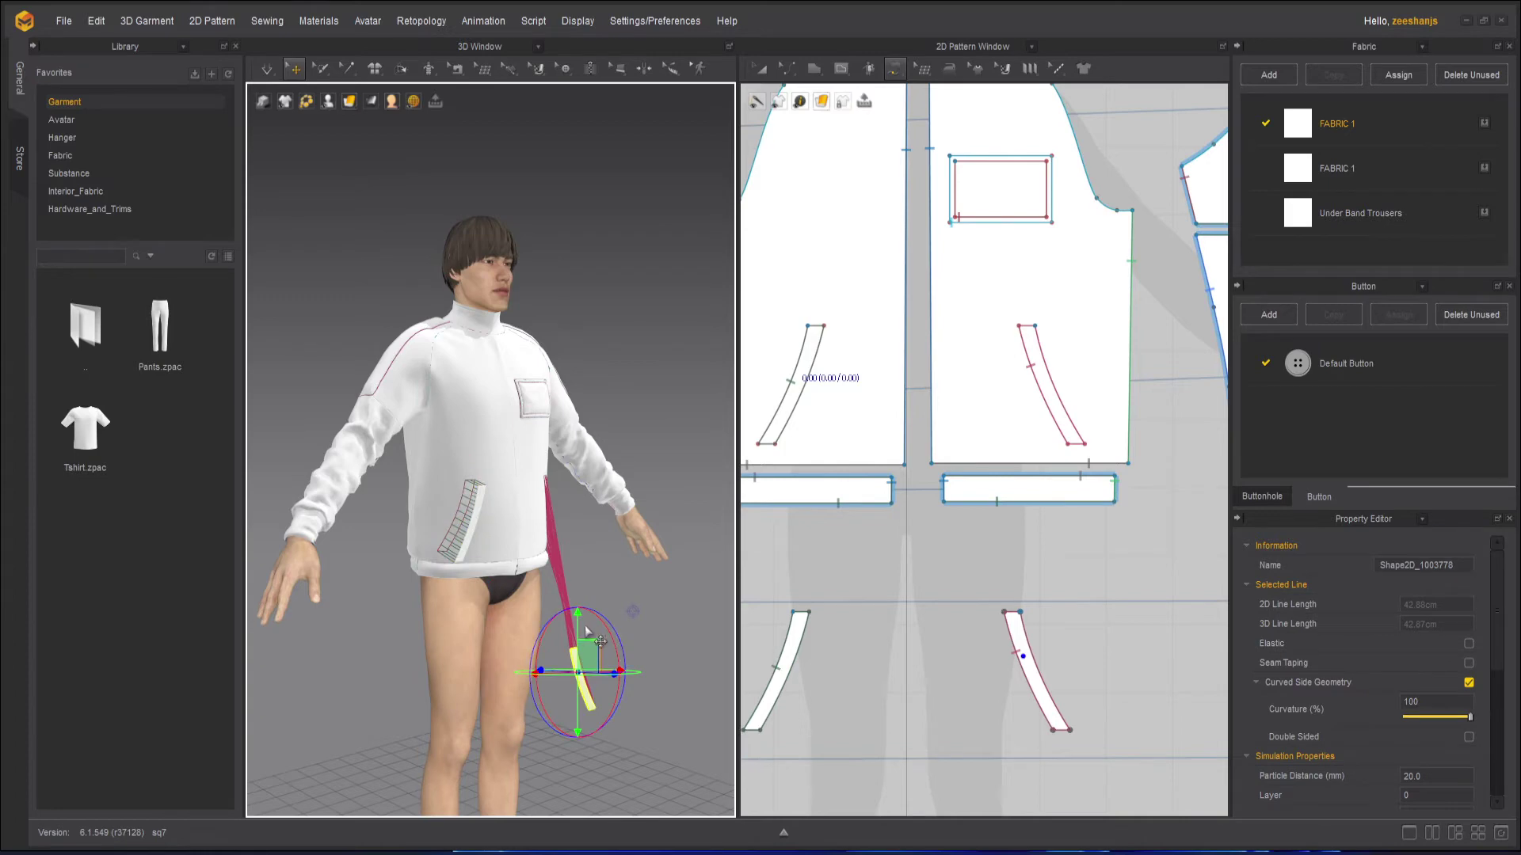
left_click_drag(579, 622, 577, 472)
Step: Move the 3D strip on the wearer's right closer to the jacket's front panel
right_click_drag(610, 471, 614, 538)
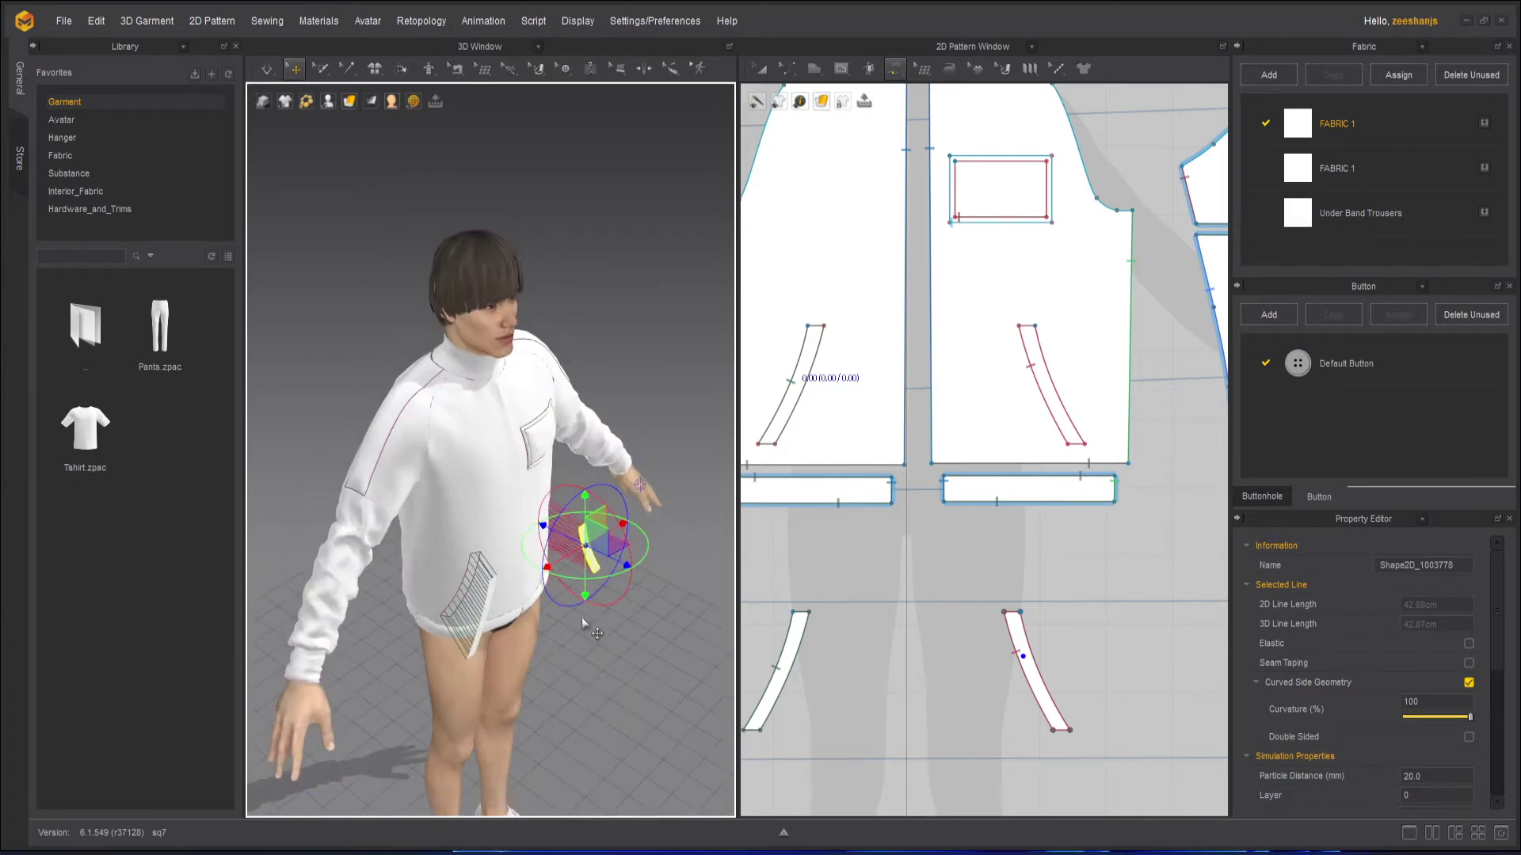
scroll(614, 539, "up", 4)
left_click_drag(694, 639, 654, 615)
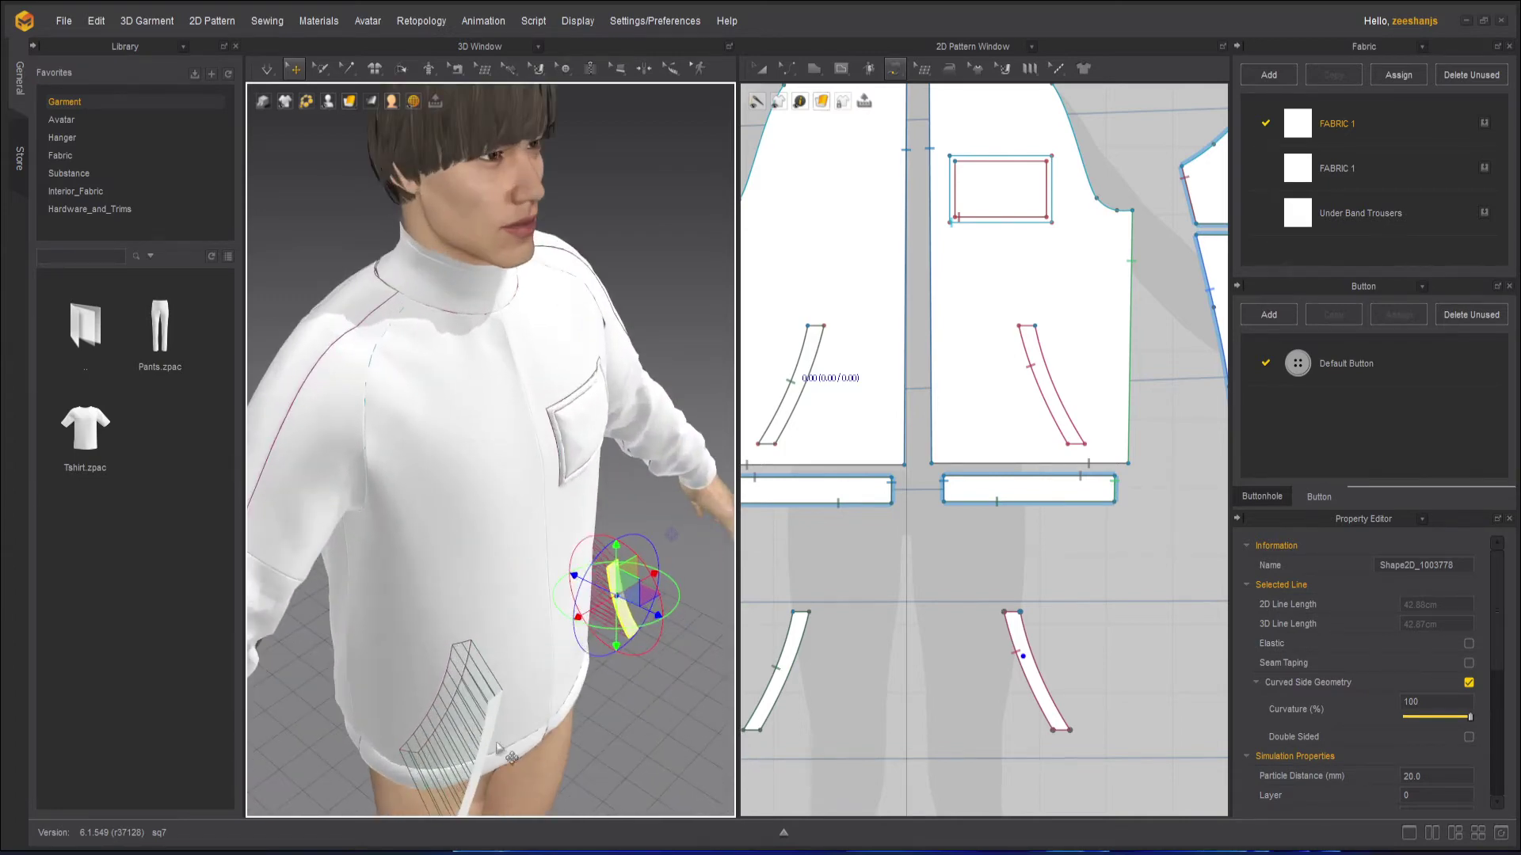
left_click(500, 763)
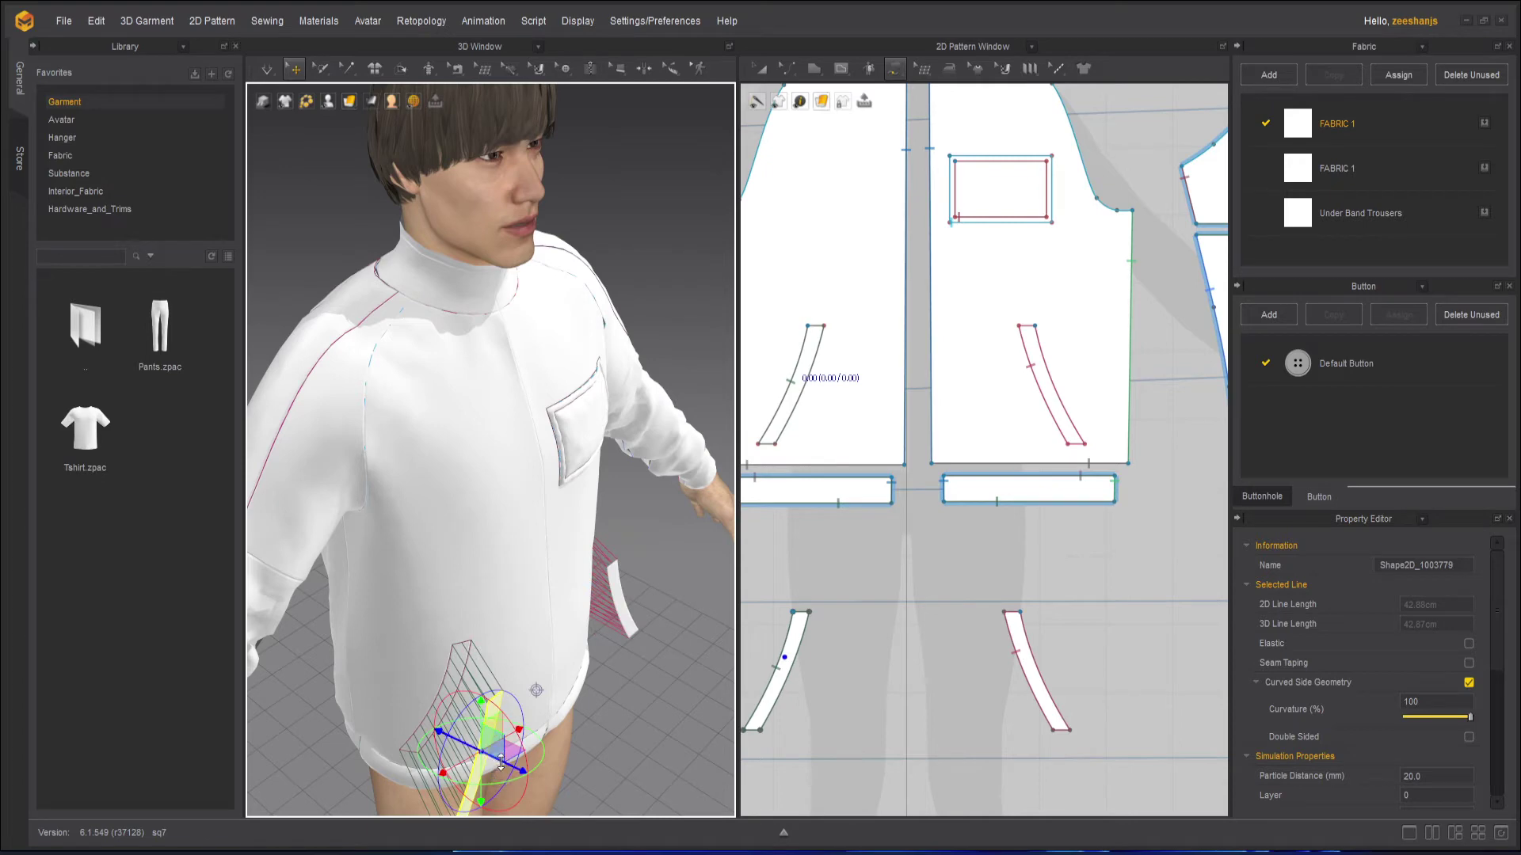
mouse_move(499, 761)
left_mouse_down()
mouse_move(484, 741)
mouse_move(501, 733)
left_mouse_up()
left_click(652, 751)
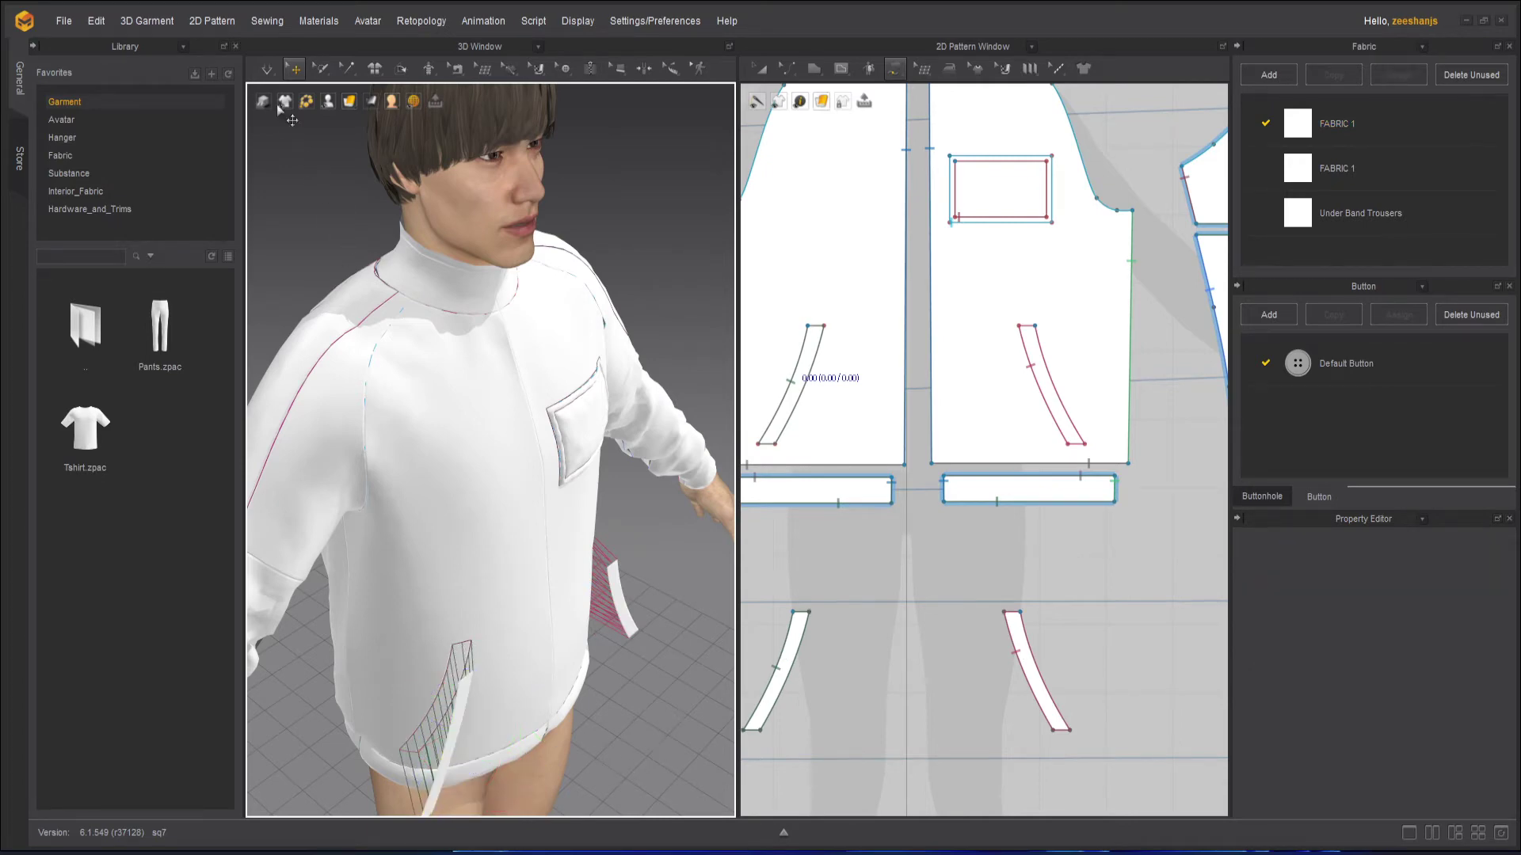
Step: Simulate the garment until both curved strips are pulled onto the front panels, and stop the simulation
left_click(267, 70)
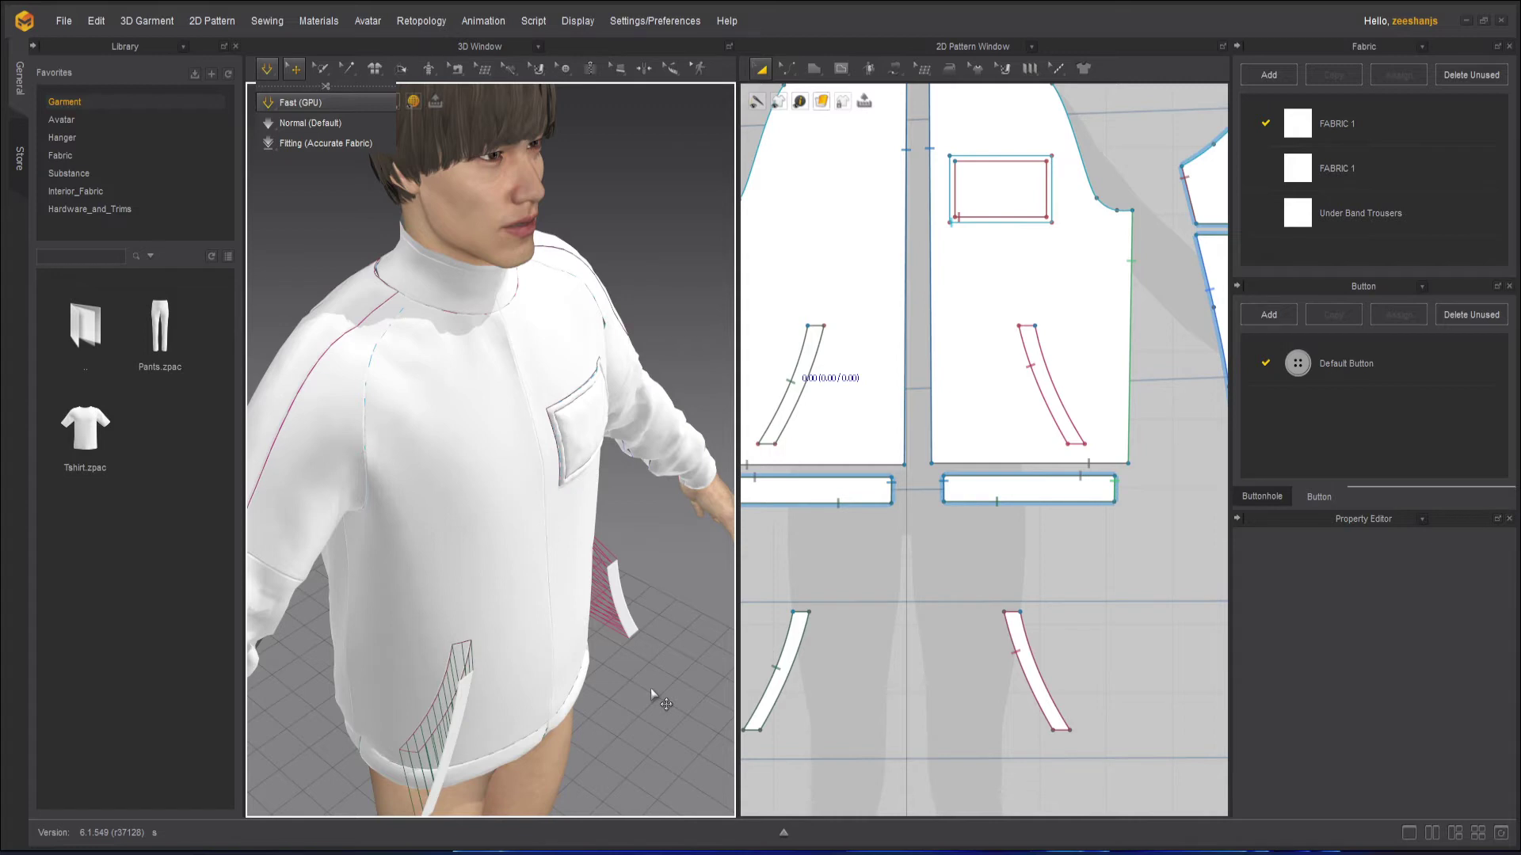
left_click(650, 687)
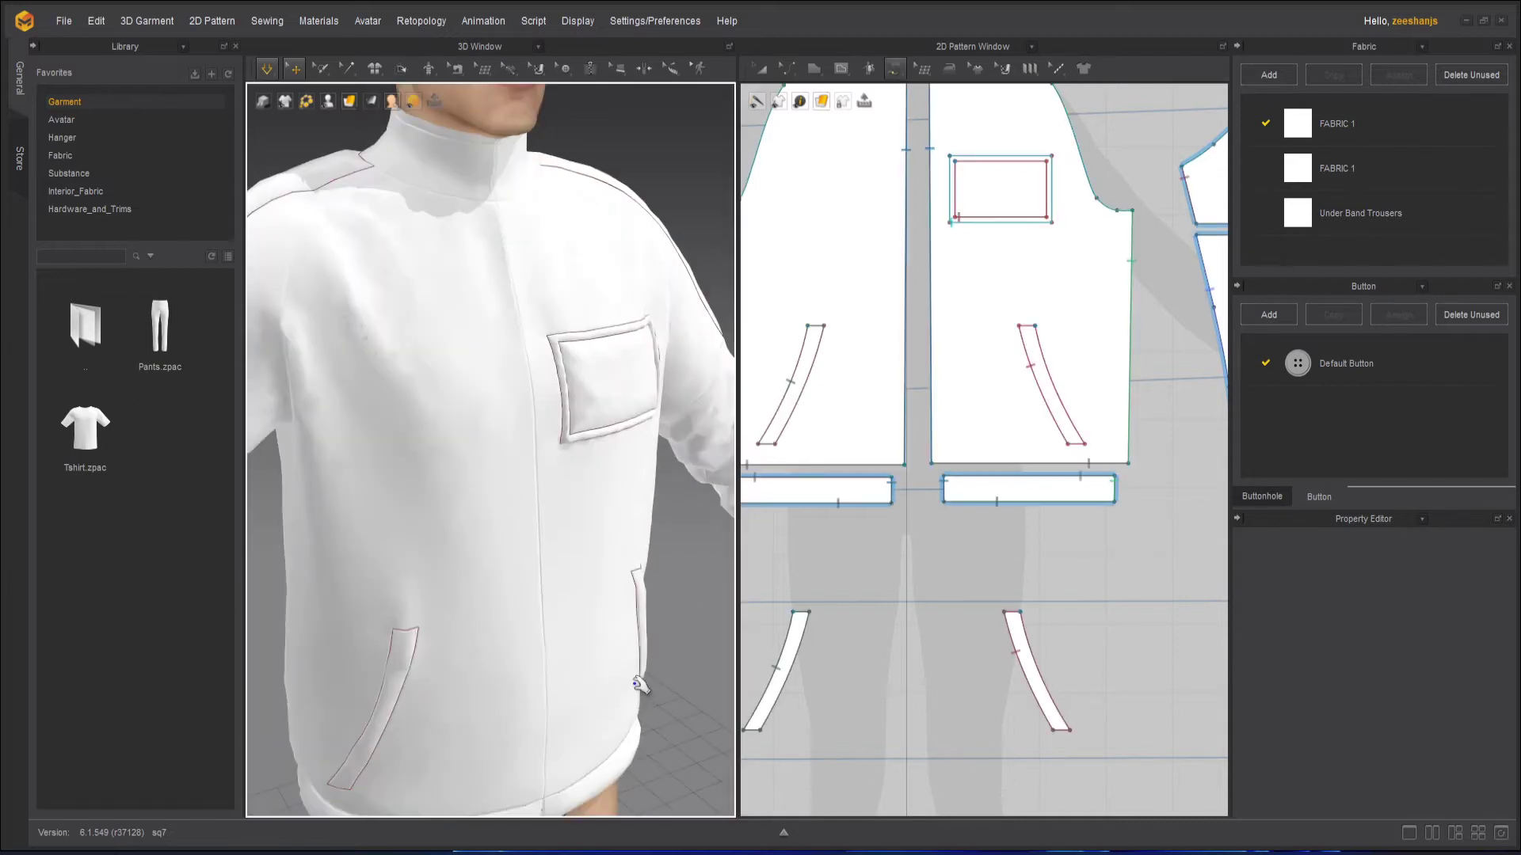
right_click_drag(641, 682, 630, 626)
key("space")
left_click(268, 69)
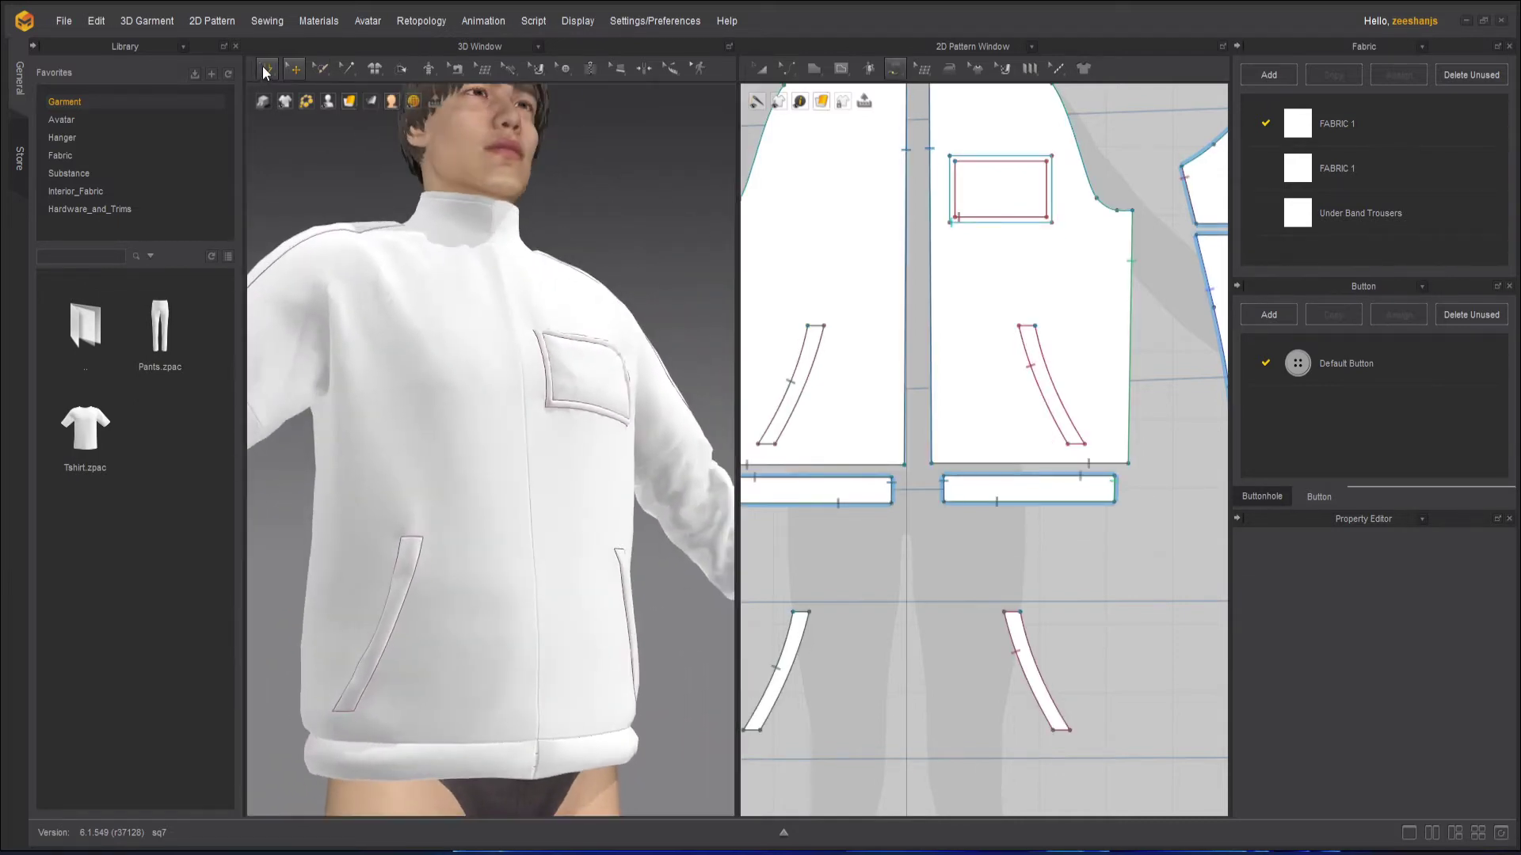
Step: Select both cloned curved strips in the 2D layout with Transform Pattern and scale them up slightly together
left_click(772, 415)
scroll(831, 635, "up", 2)
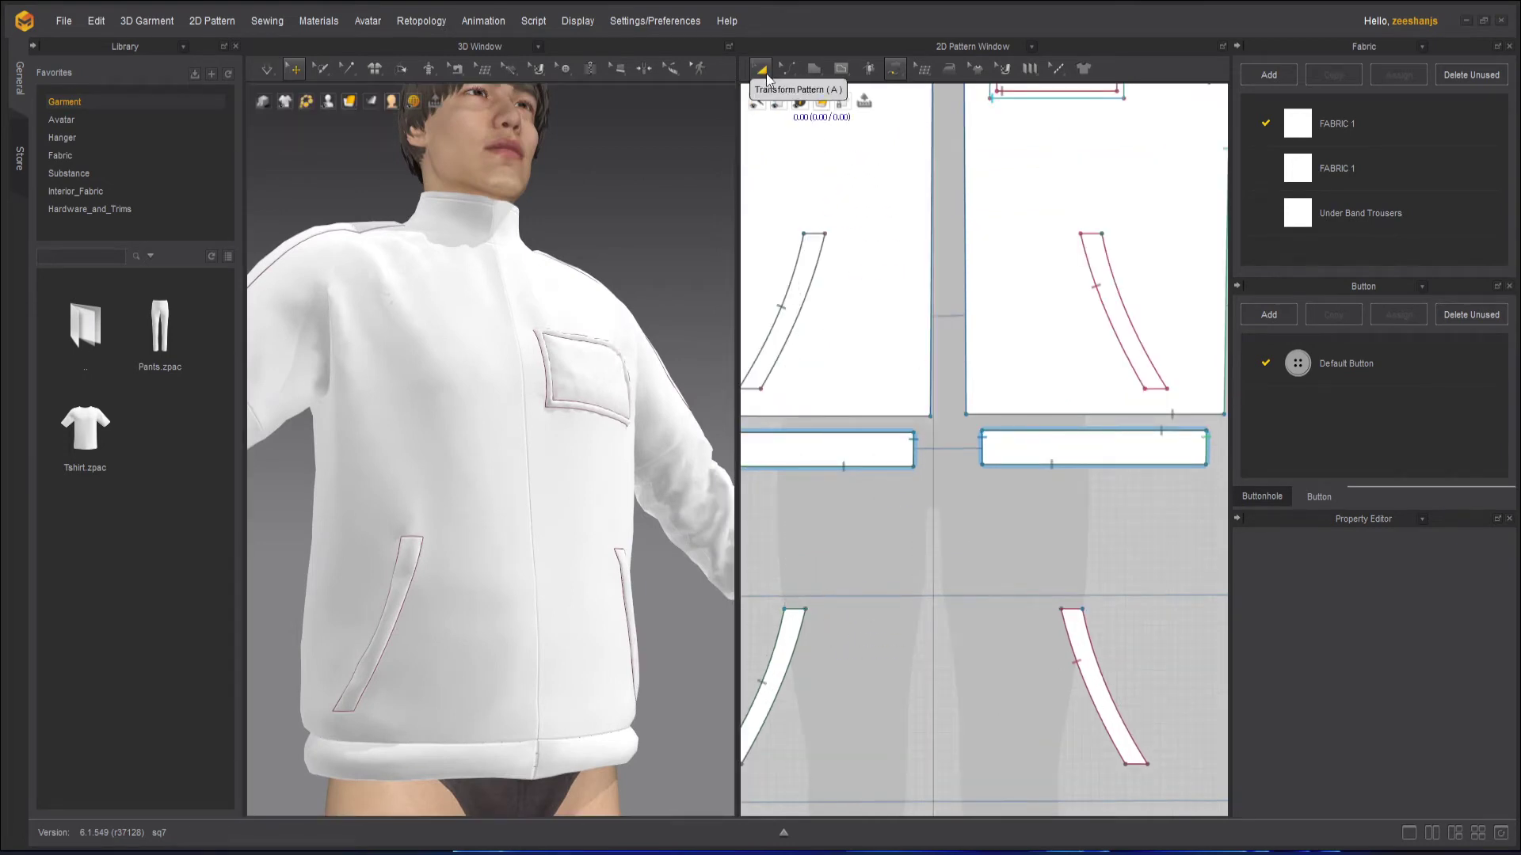
left_click(762, 70)
scroll(865, 576, "down", 2)
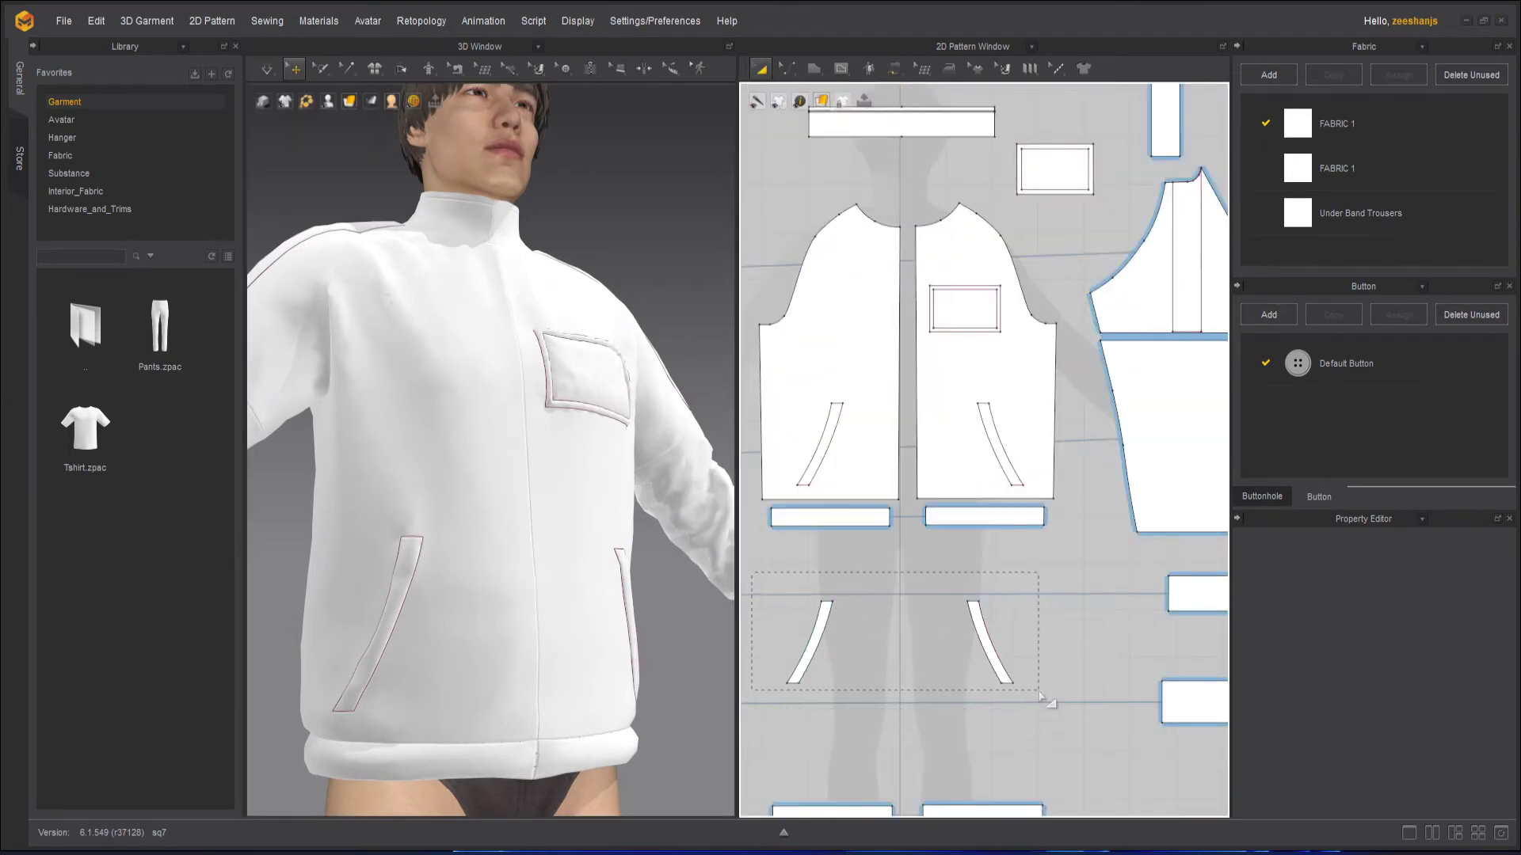
left_click_drag(1041, 697, 1014, 681)
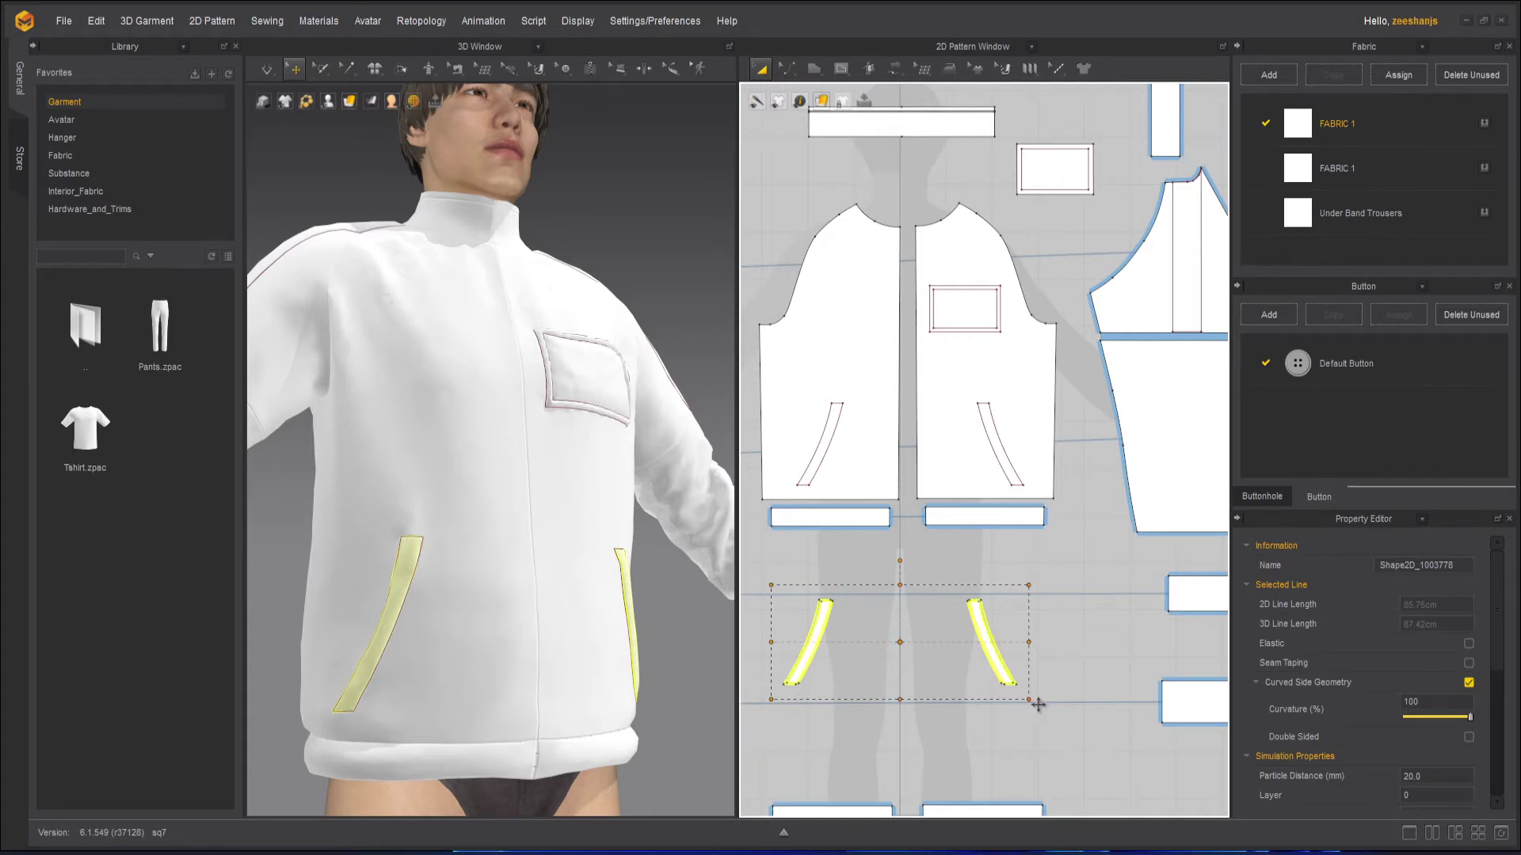
left_click(1018, 745)
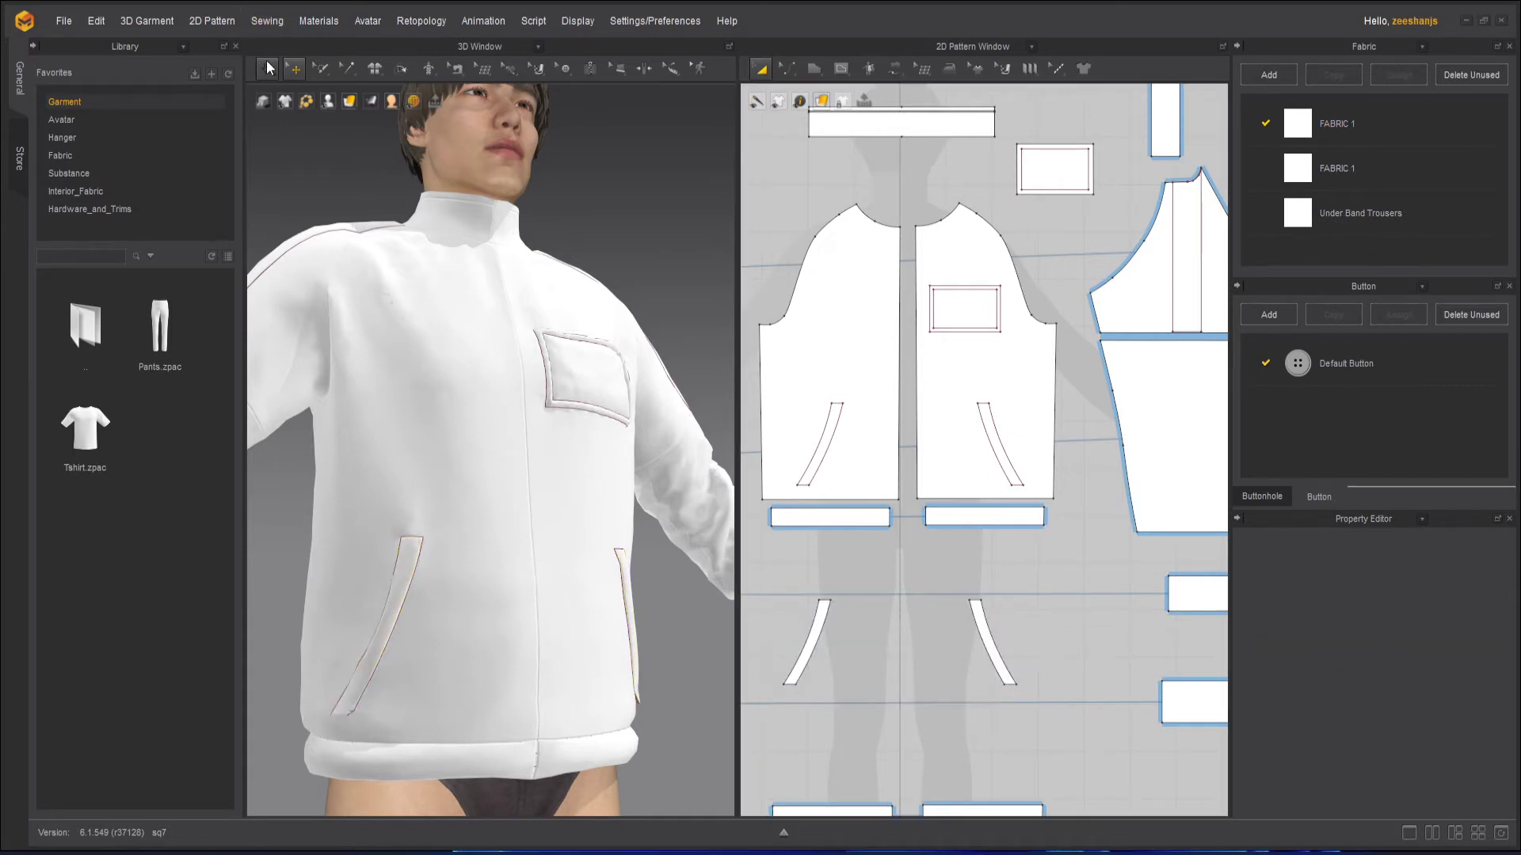
Step: Simulate the garment with the enlarged strips and inspect the strip on the wearer's right up close
left_click(267, 69)
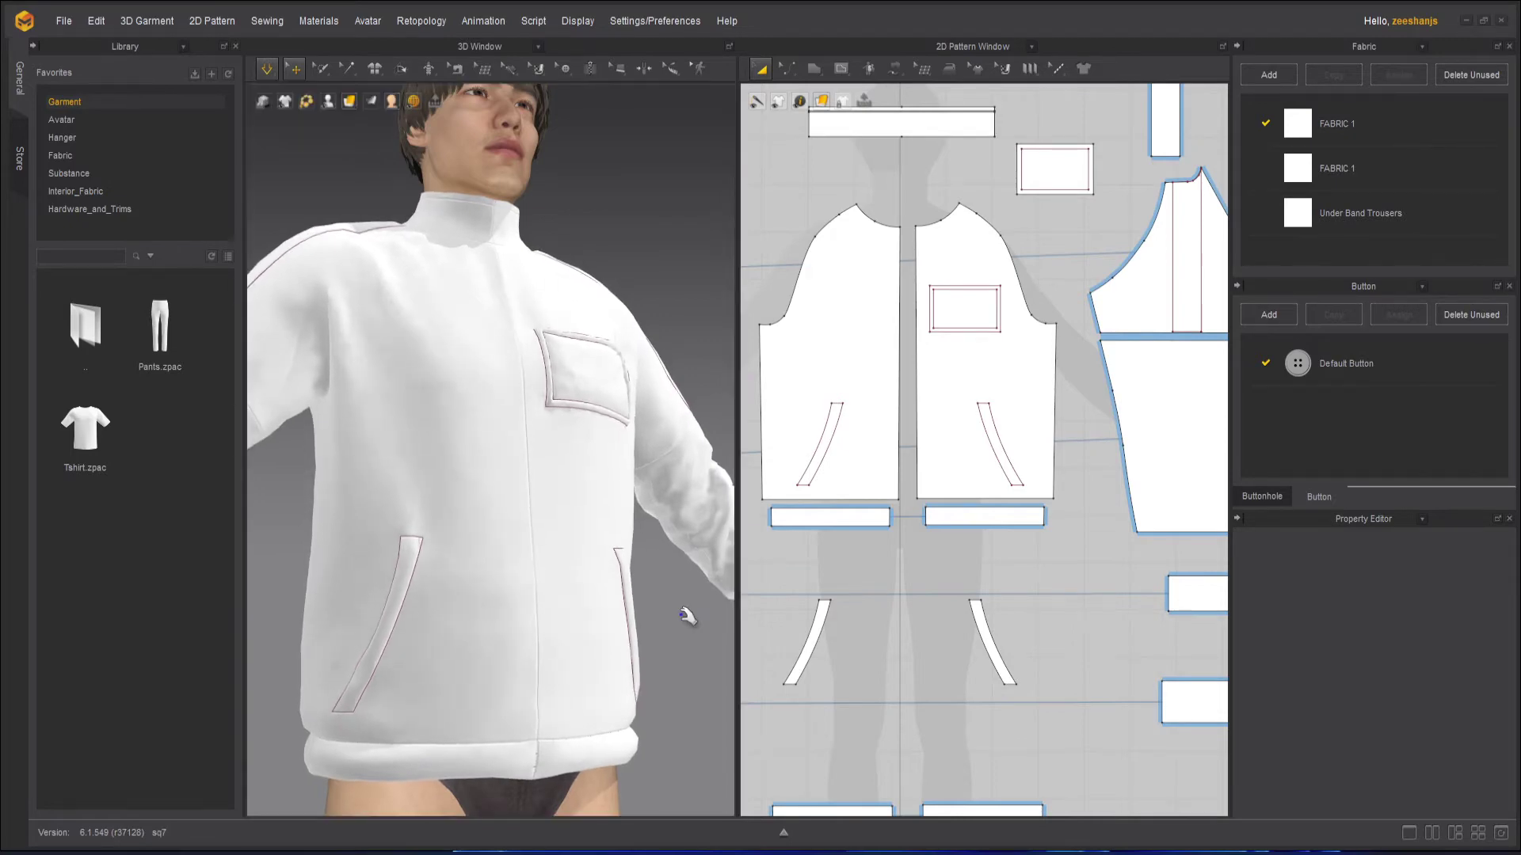
right_click_drag(682, 606, 526, 631)
scroll(526, 631, "up", 10)
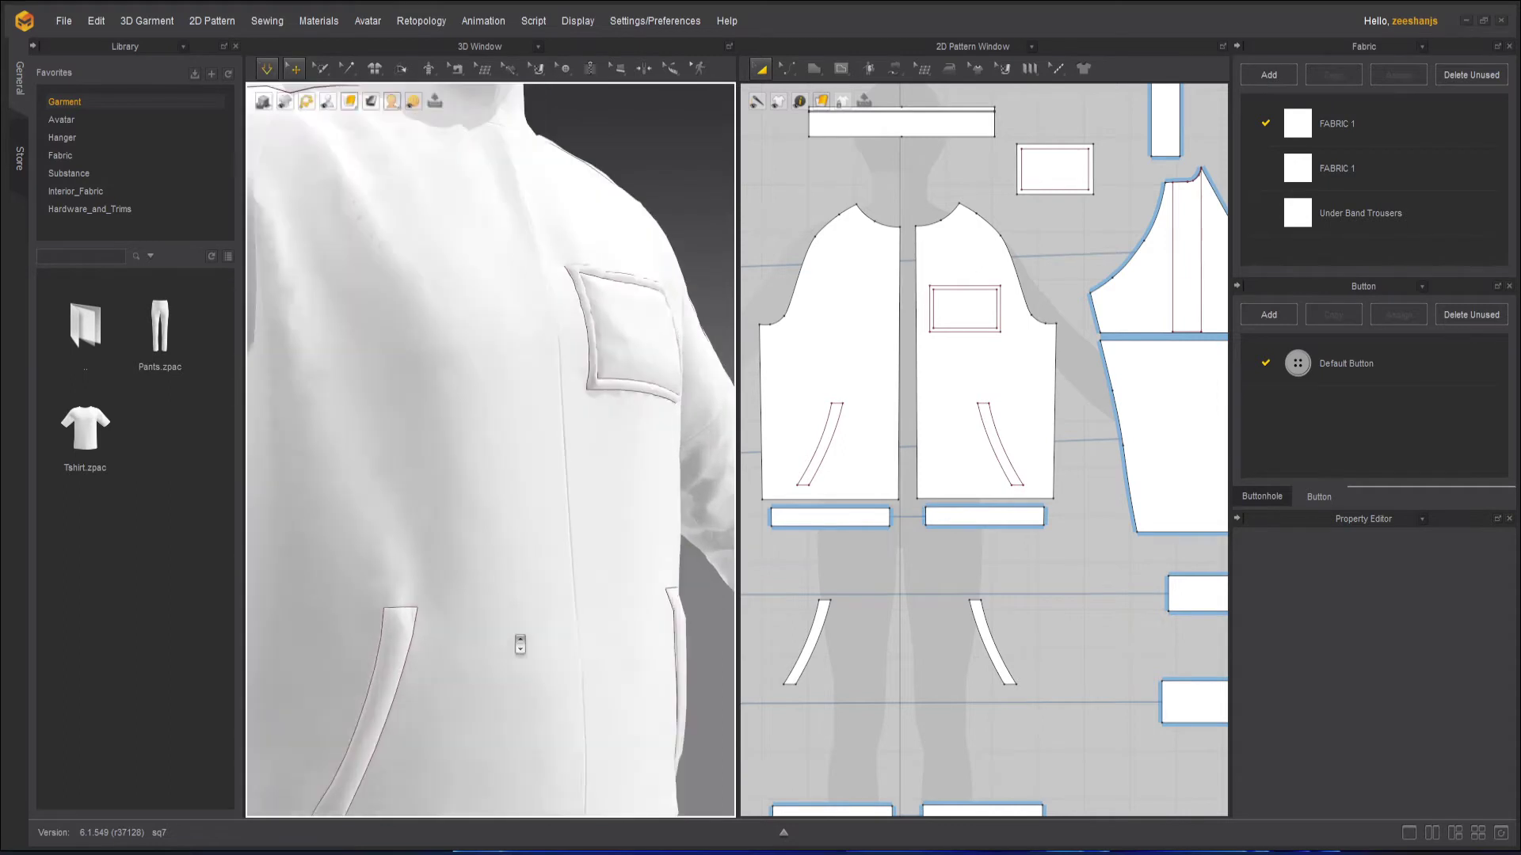
right_click_drag(575, 494, 560, 516)
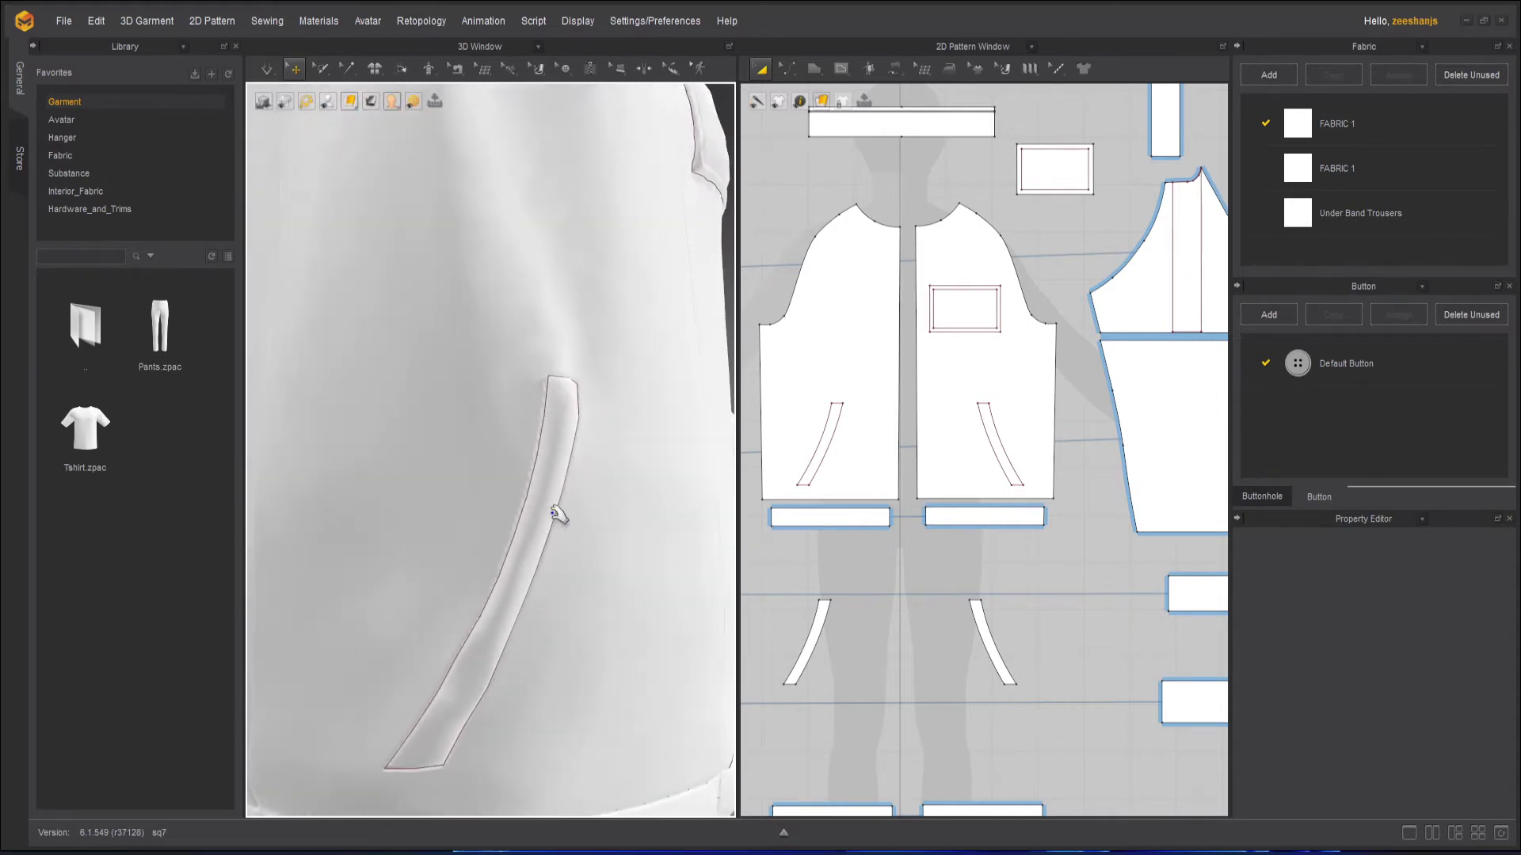
scroll(560, 618, "down", 5)
right_click_drag(553, 632, 502, 635)
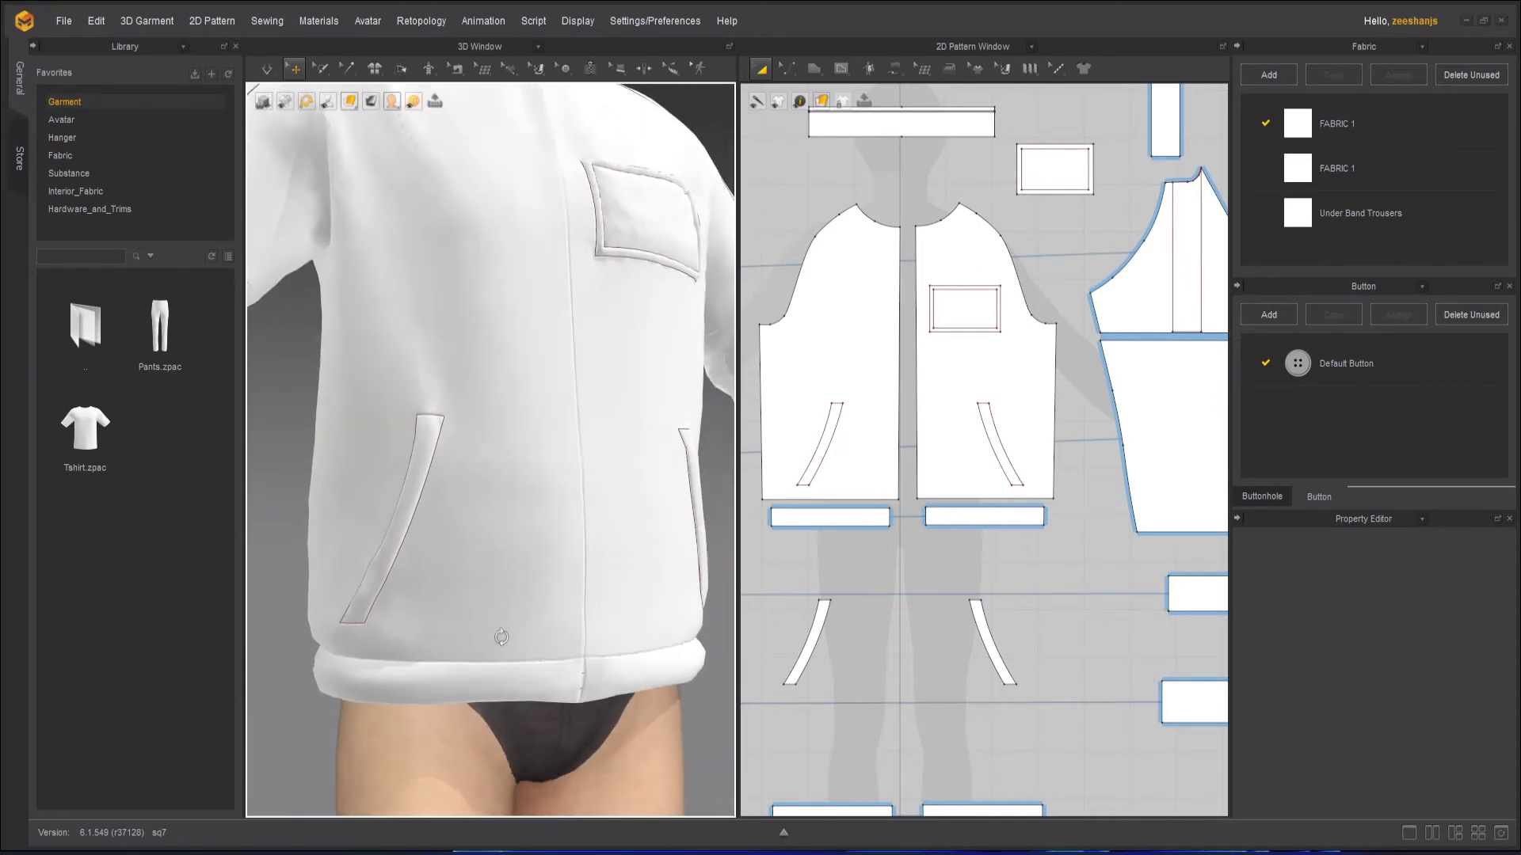
key("space")
Step: Select both cloned curved strips and move them lower in the 2D layout, away from the upper waistband pieces
scroll(843, 709, "up", 2)
middle_click_drag(896, 599, 976, 517)
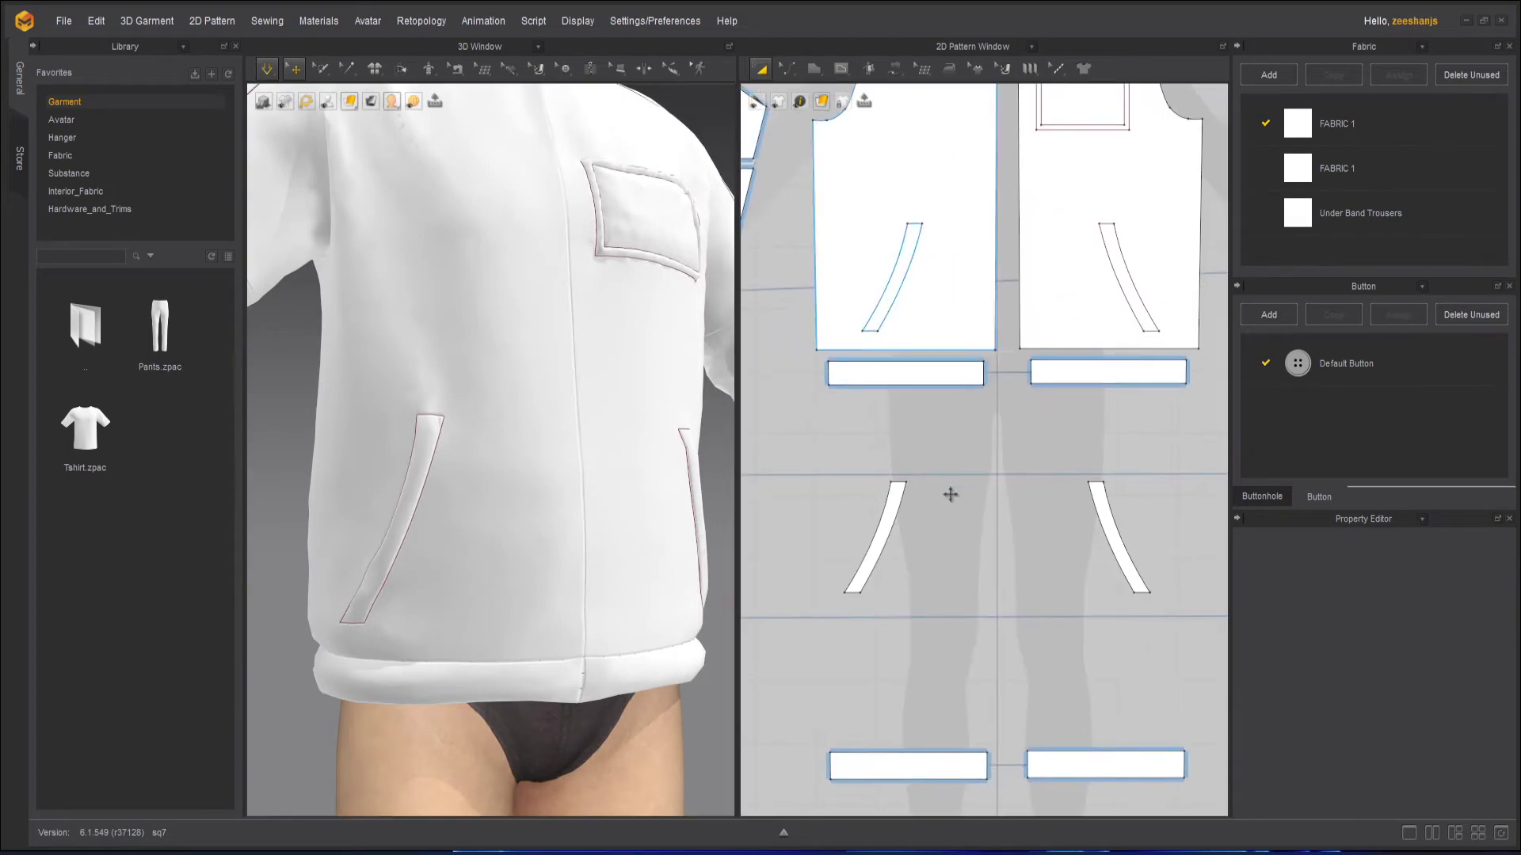
left_click(884, 519)
left_click(1118, 553, "shift")
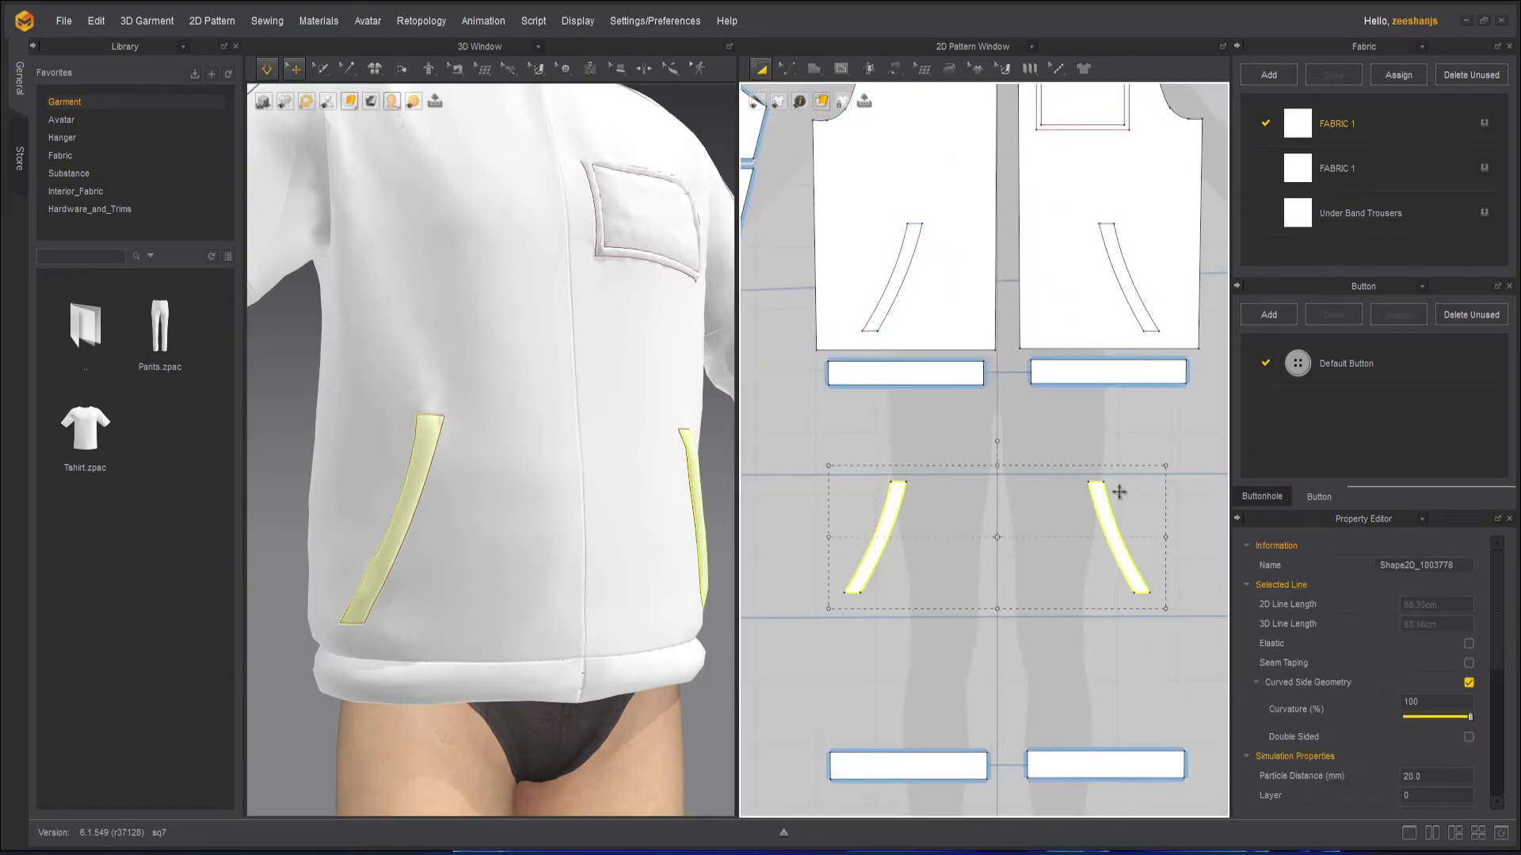
left_click_drag(1118, 493, 1109, 669)
Step: Move the lower pair of waistband pieces directly under the upper pair and place both curved strips right beneath them
left_click(947, 767)
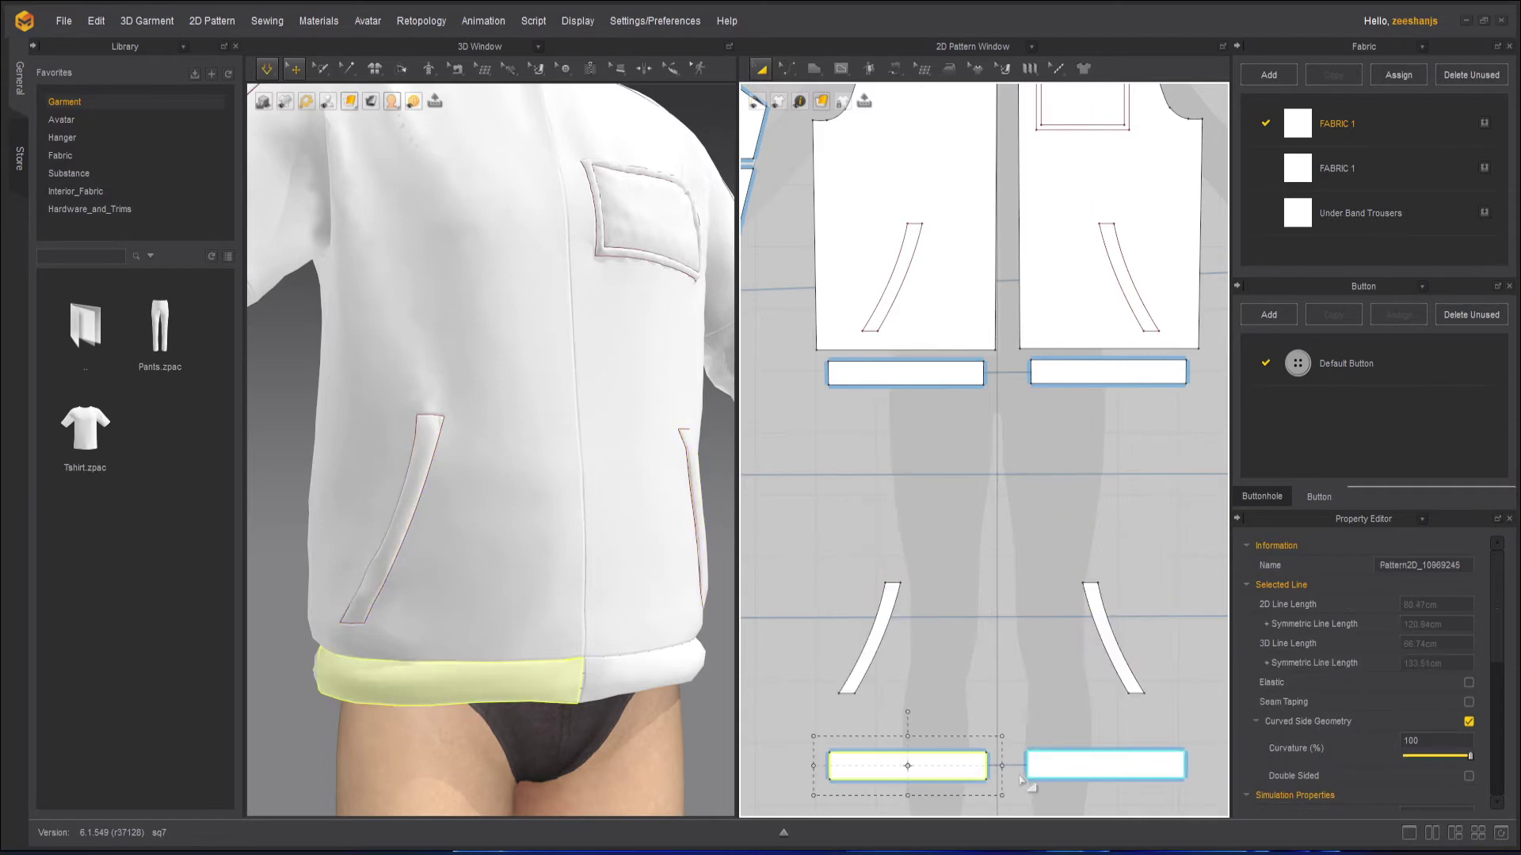
left_click(1071, 770, "shift")
left_click_drag(1079, 771, 1080, 418)
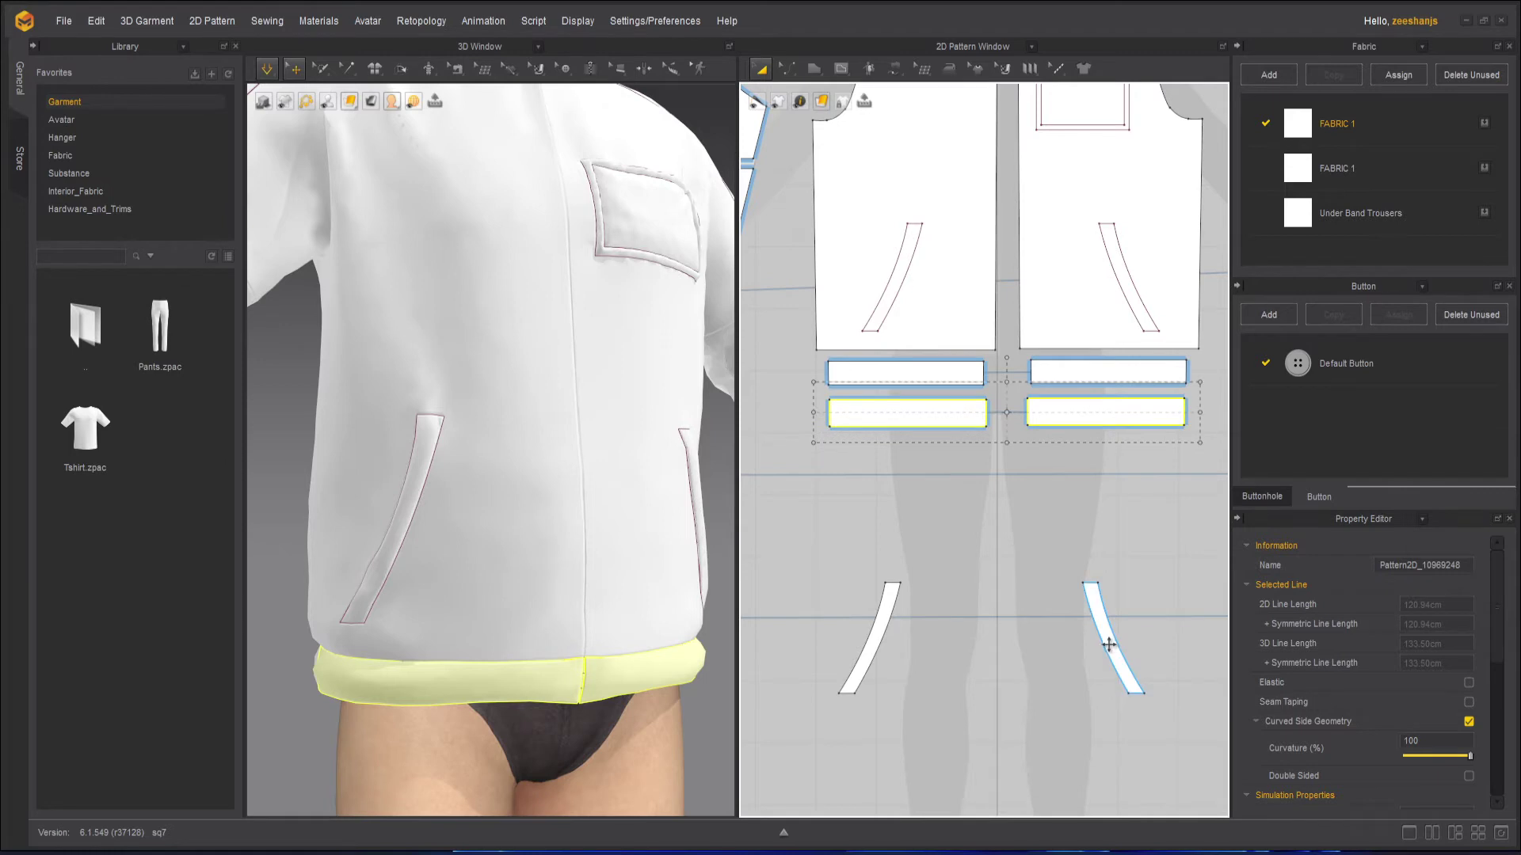
left_click(1109, 644)
left_click_drag(1129, 587, 1120, 510)
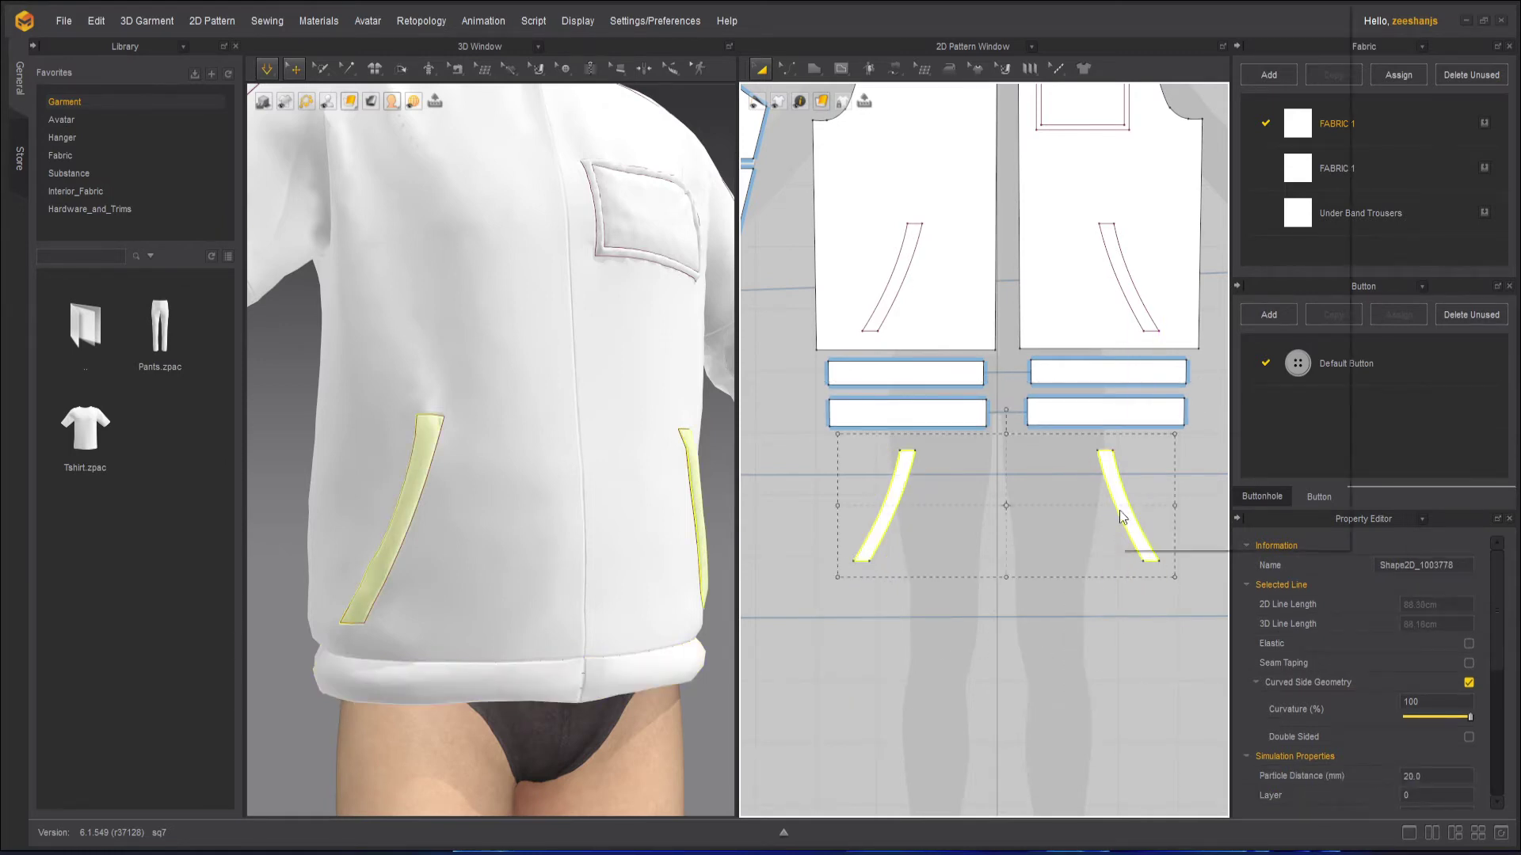
Step: Create over-layer clones of both curved strips and place them below the originals
right_click(1119, 510)
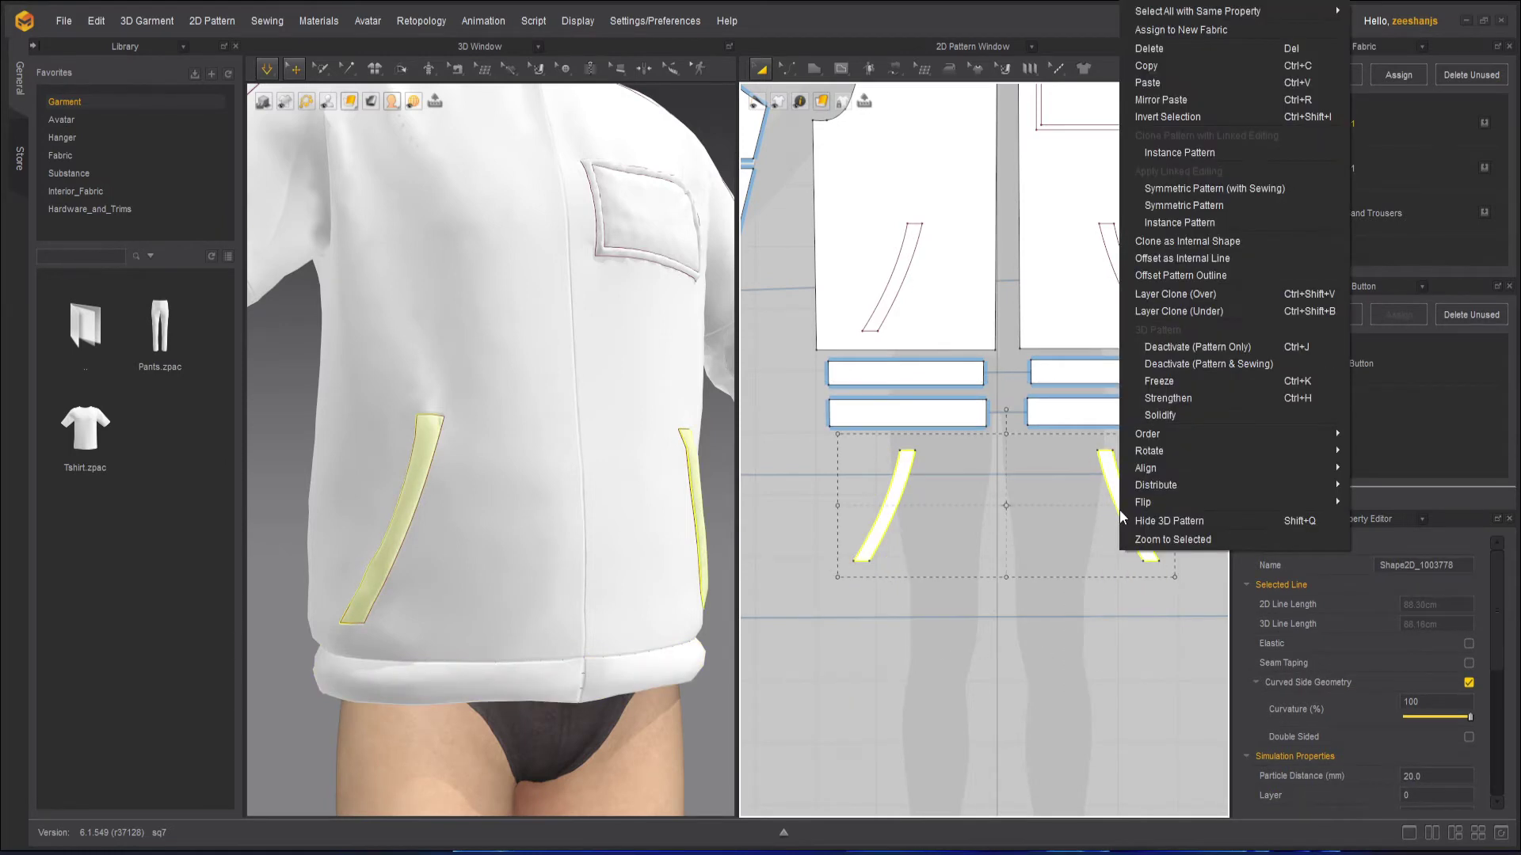
left_click(1210, 296)
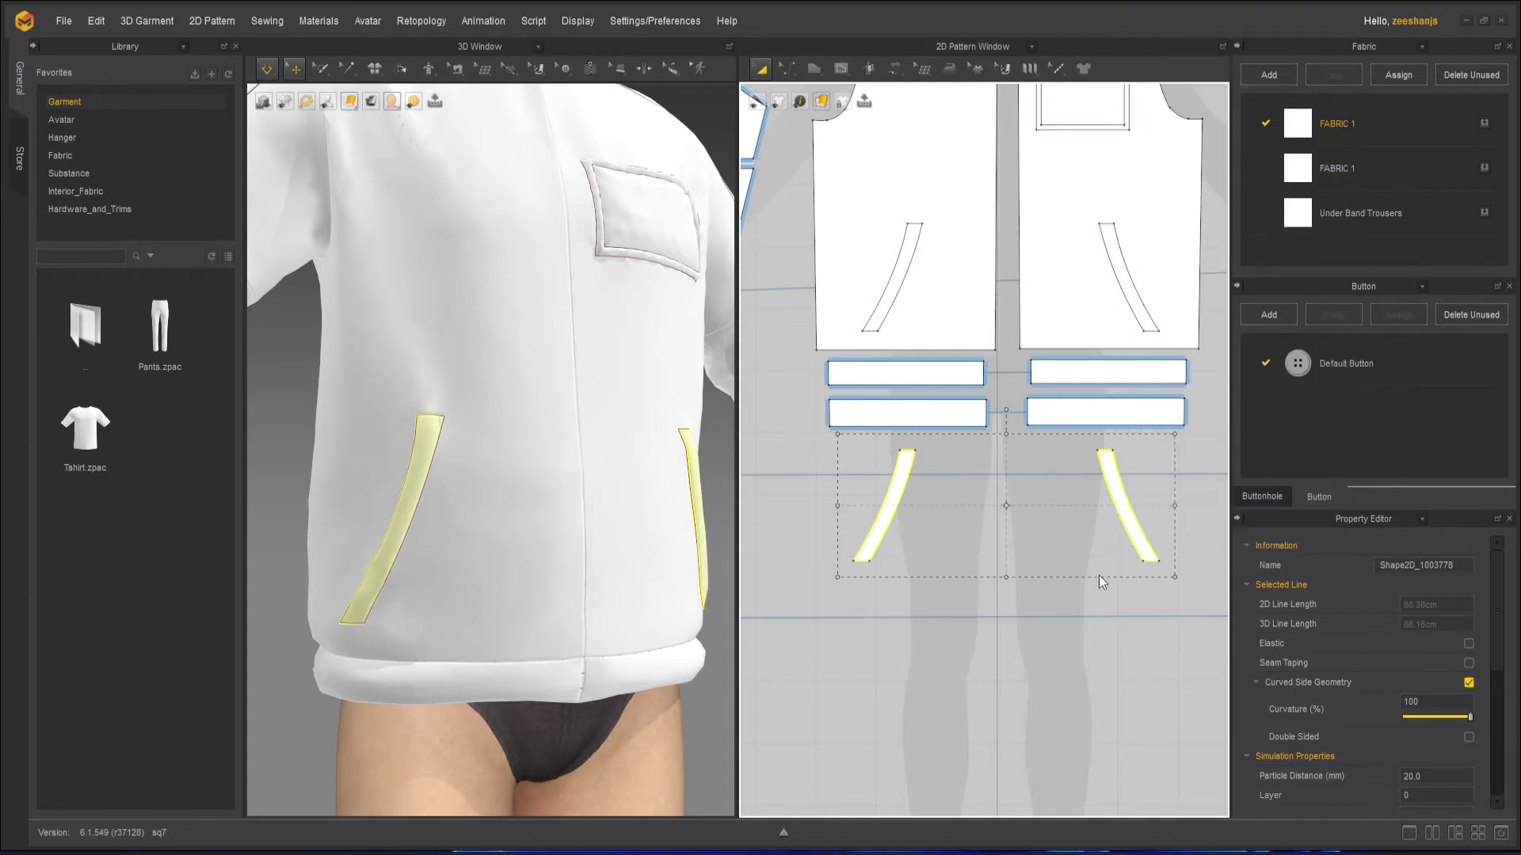
left_click(1033, 750)
scroll(1016, 686, "down", 3)
scroll(1029, 540, "up", 3)
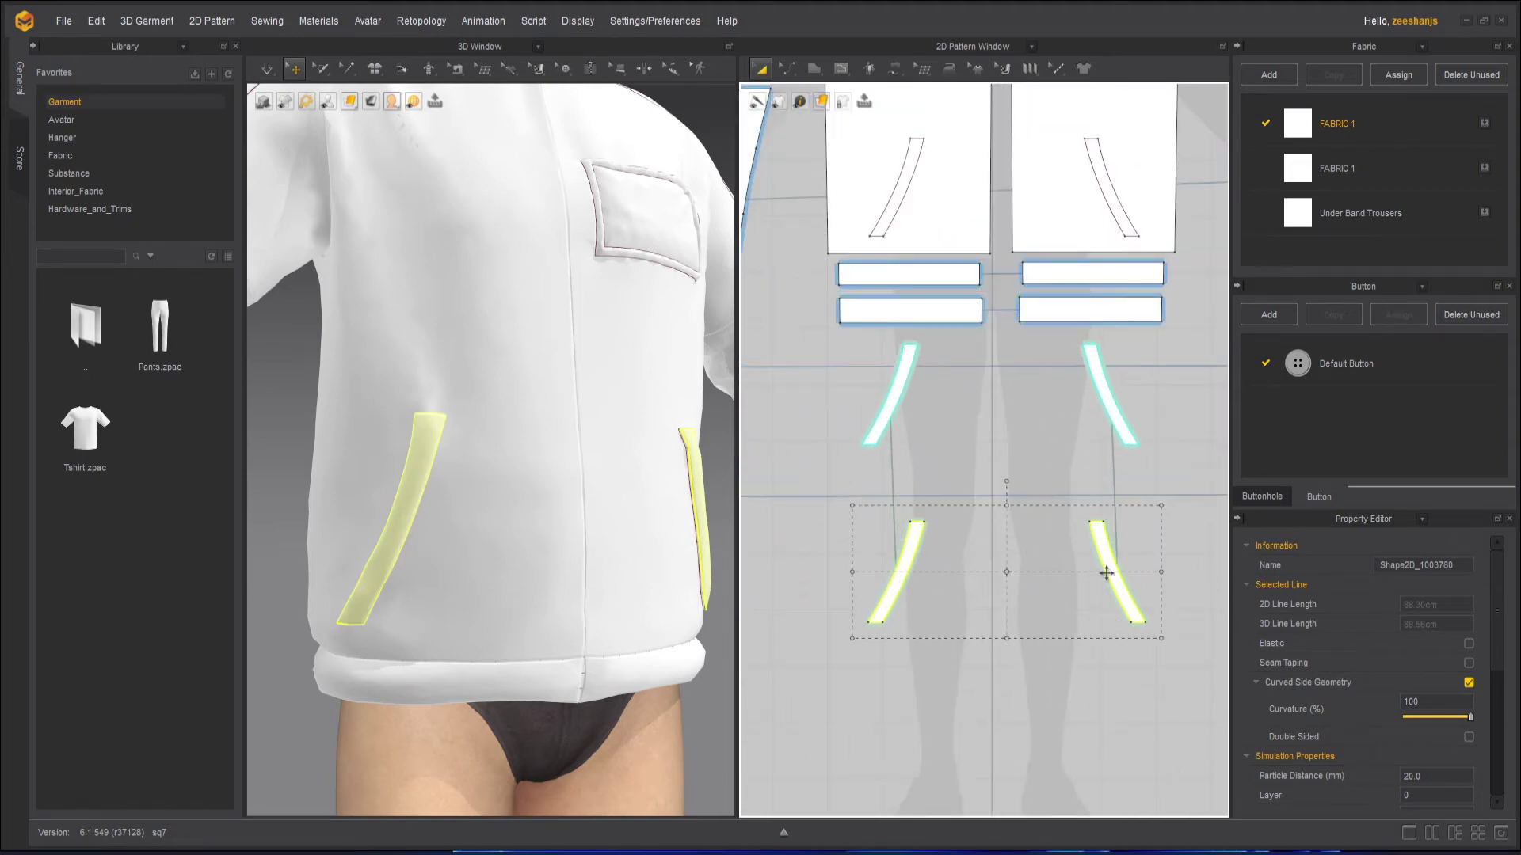
Step: Make another over-layer clone of the already cloned strip pair and place it below as a third row
right_click(1107, 563)
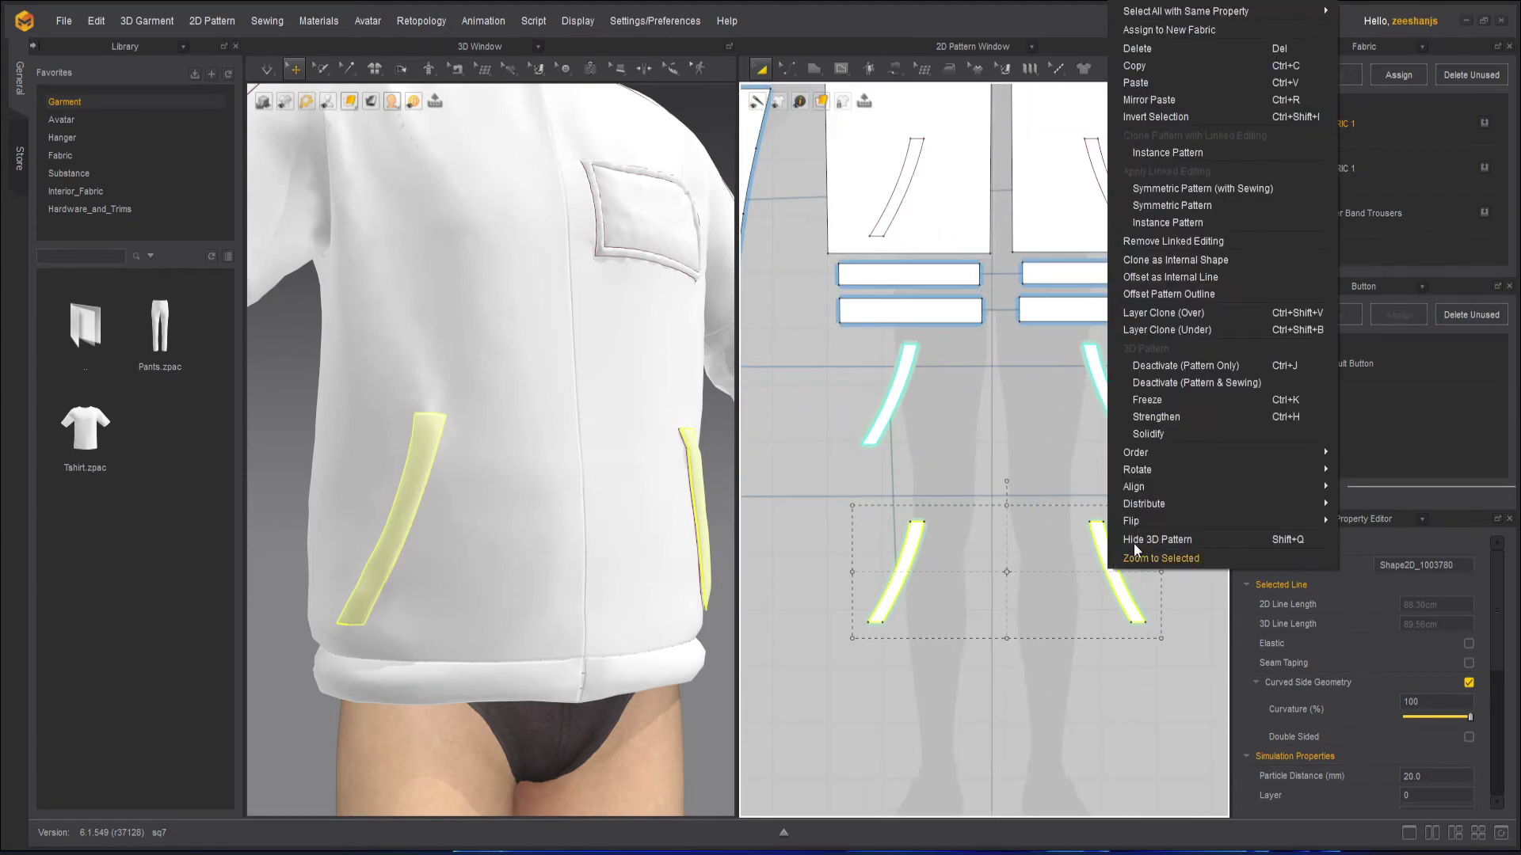
left_click(1211, 312)
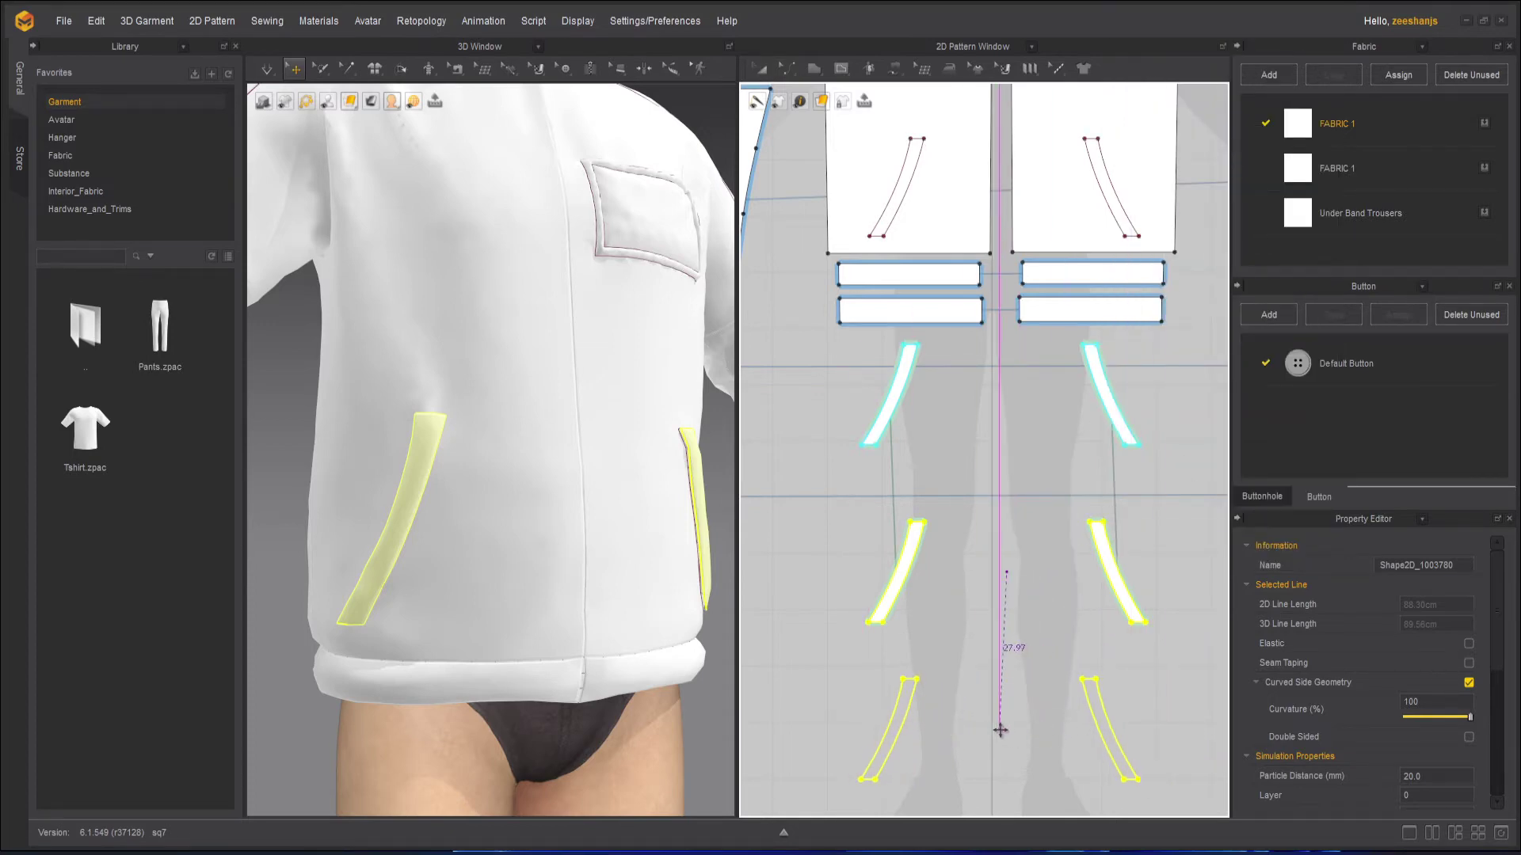
left_click(1029, 645)
middle_click_drag(988, 613, 1021, 435)
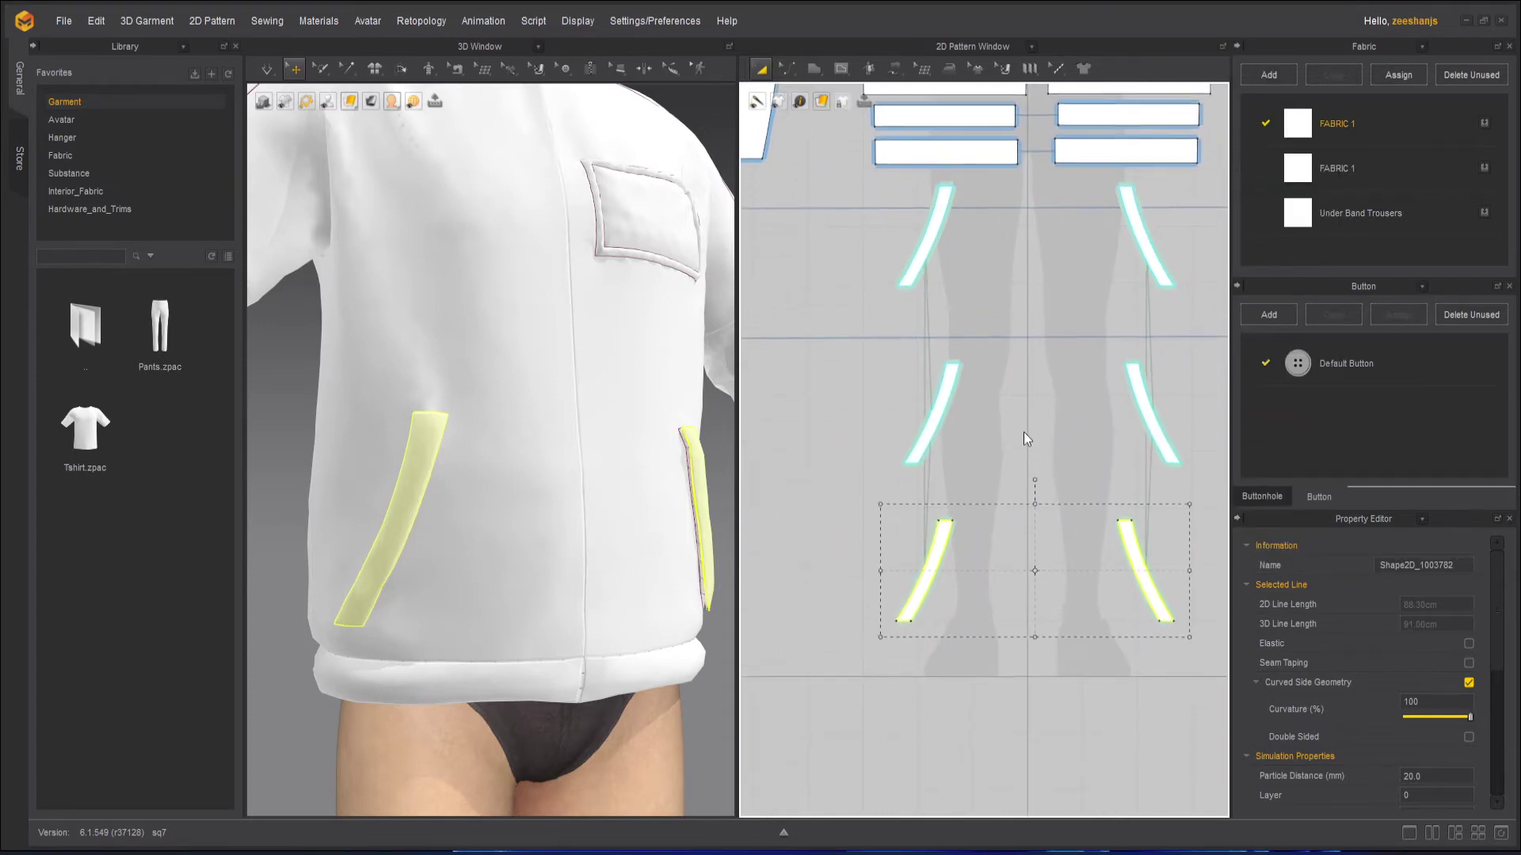
Step: Simulate the garment in Fast (GPU) mode with the layered strip clones in place on the jacket
scroll(990, 483, "up", 2)
scroll(1012, 437, "up", 2)
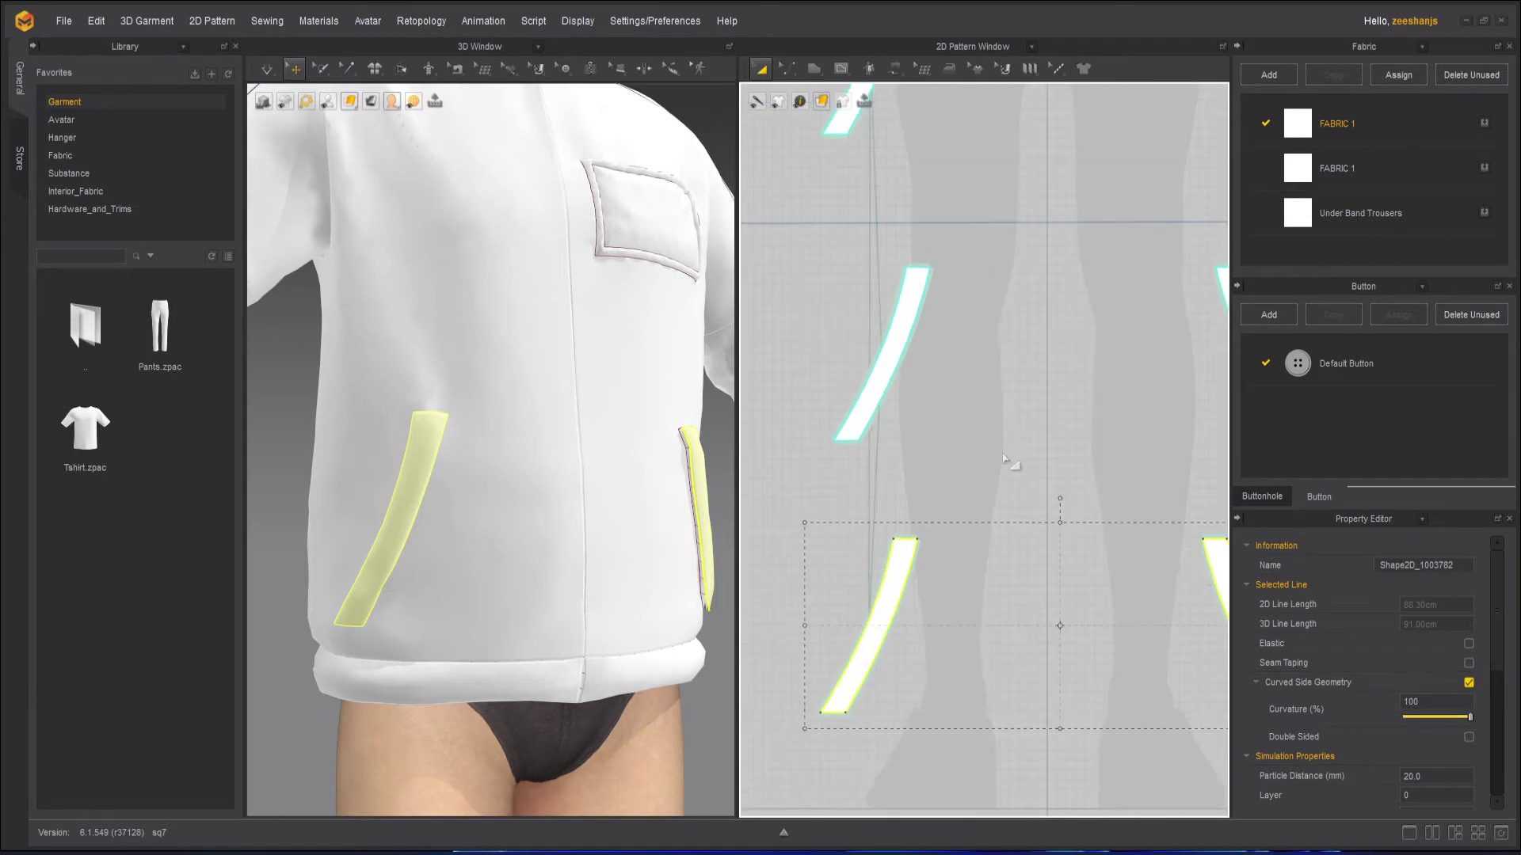
scroll(943, 381, "down", 3)
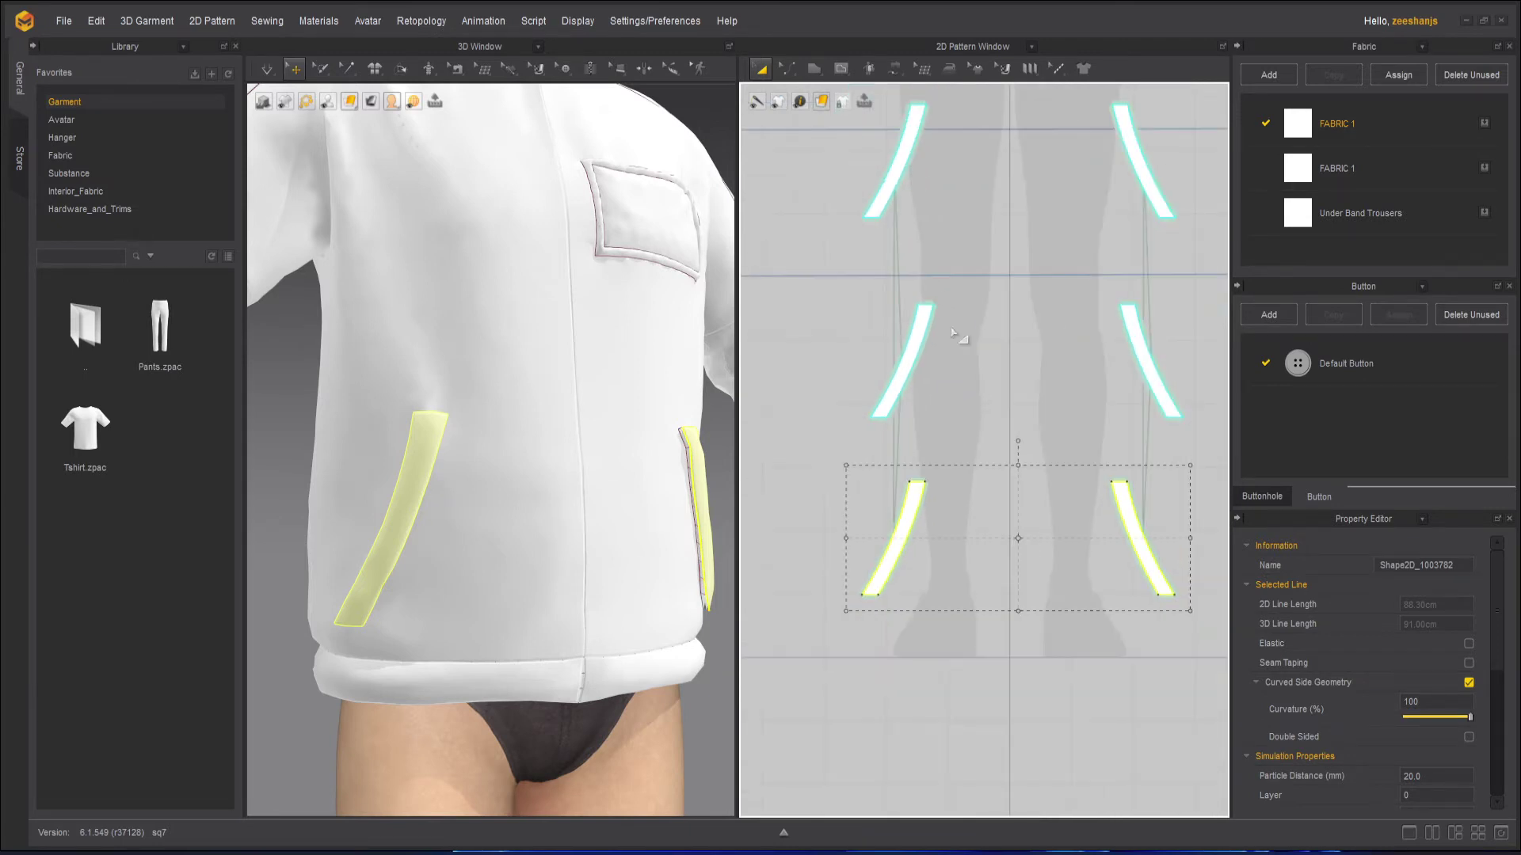
left_click(274, 68)
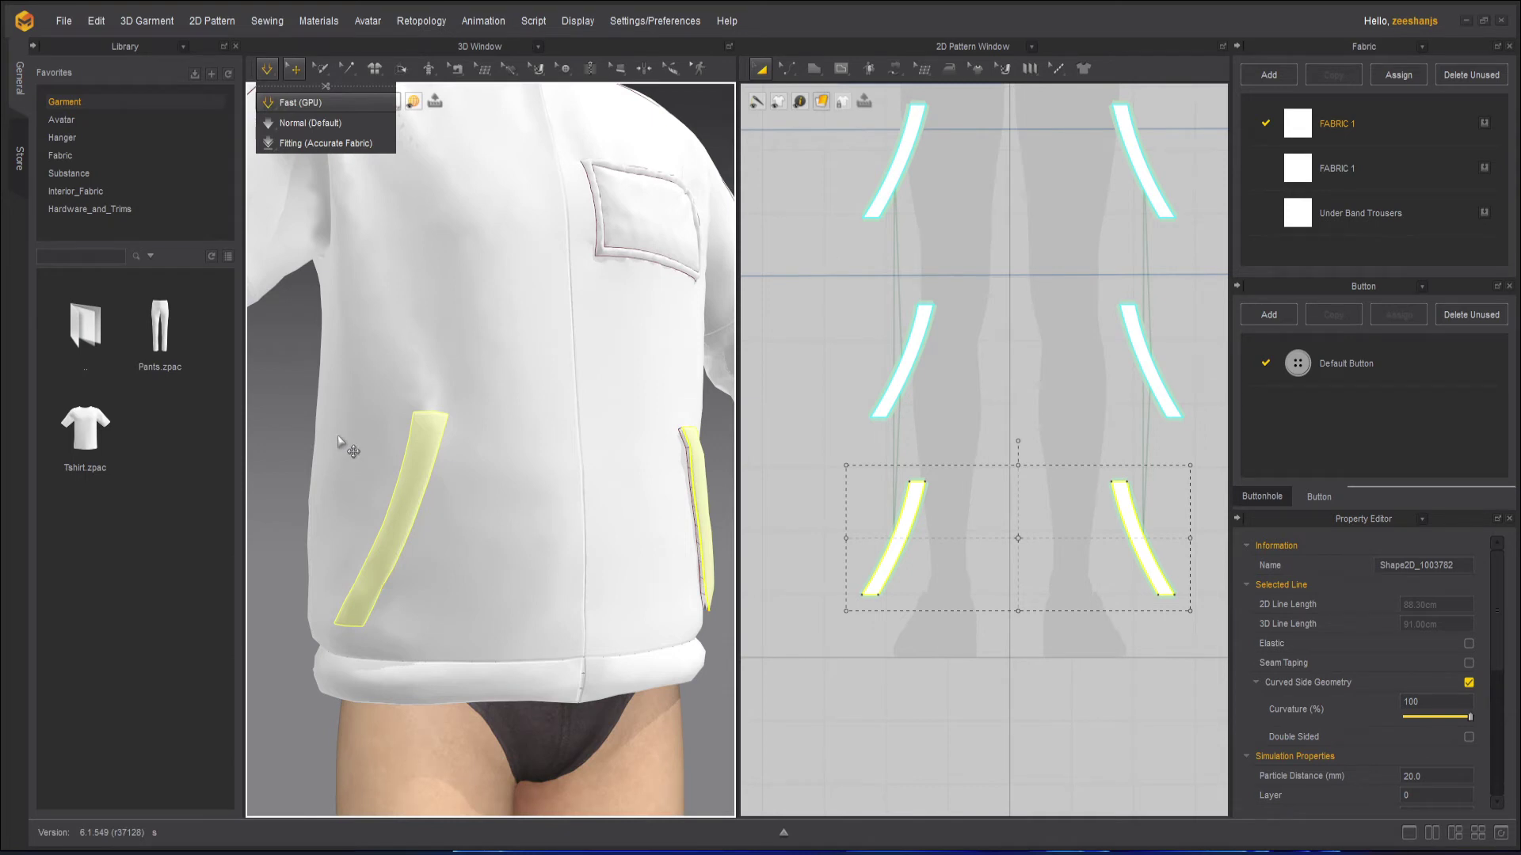
key("space")
right_click_drag(476, 581, 515, 575)
key("space")
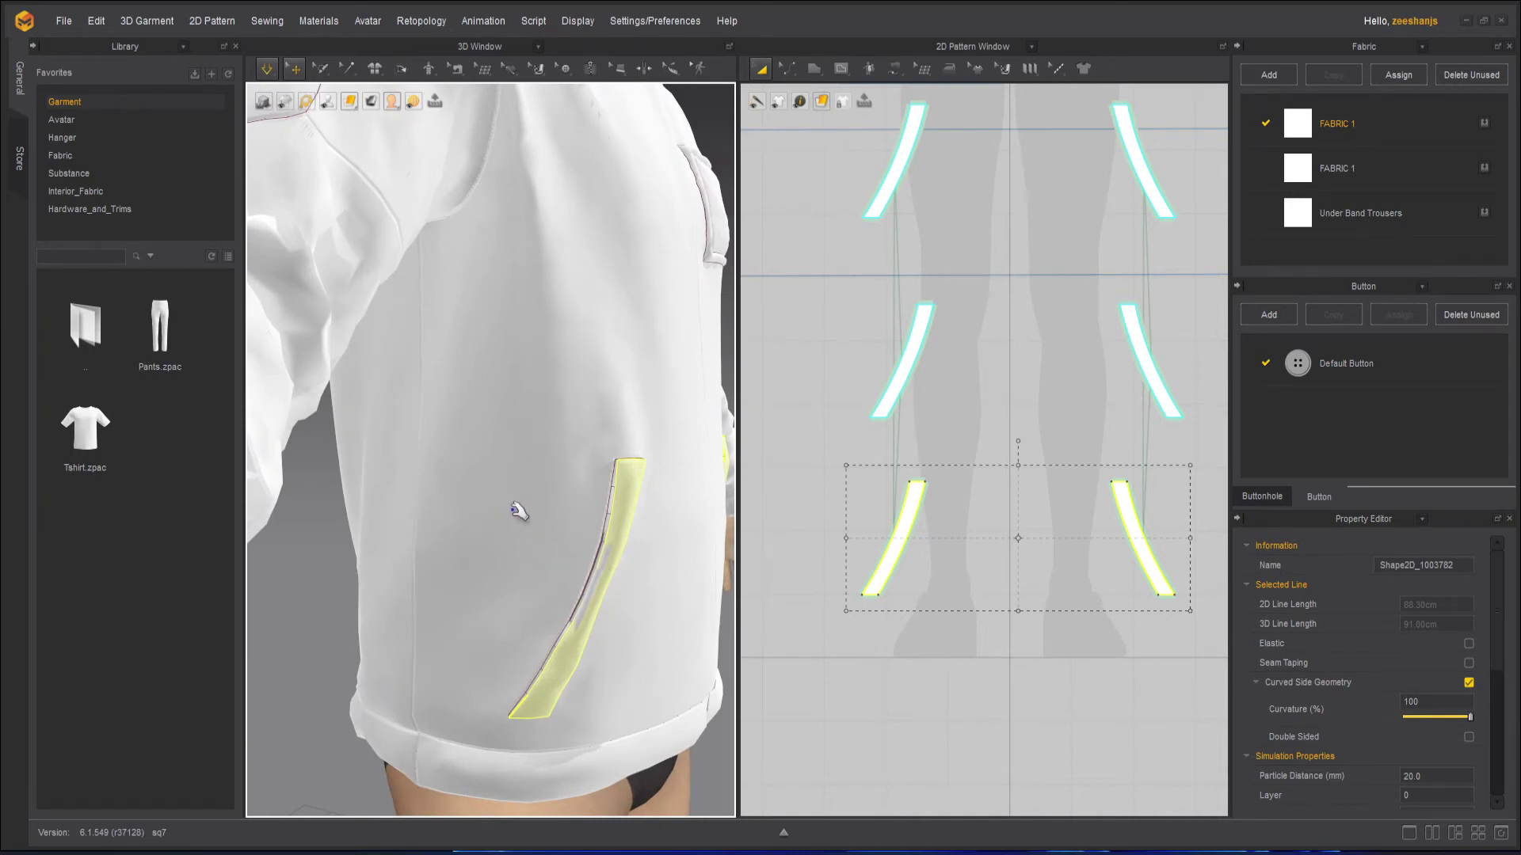
Step: Deselect the strips and examine how the slanted pocket strips sit on the jacket from several angles
scroll(638, 613, "down", 5)
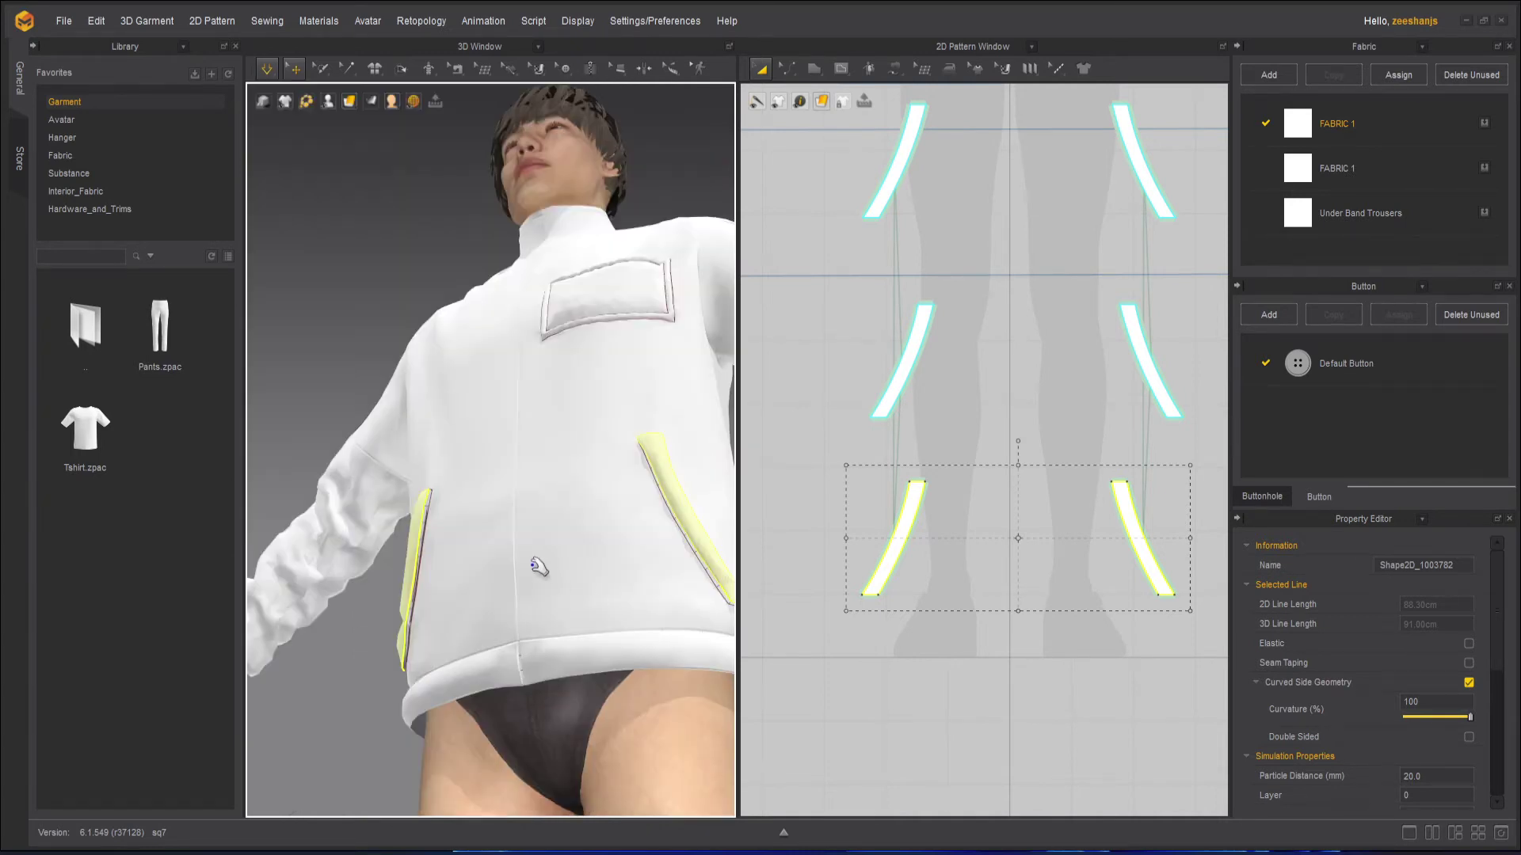
right_click_drag(585, 591, 659, 621)
left_click(296, 521)
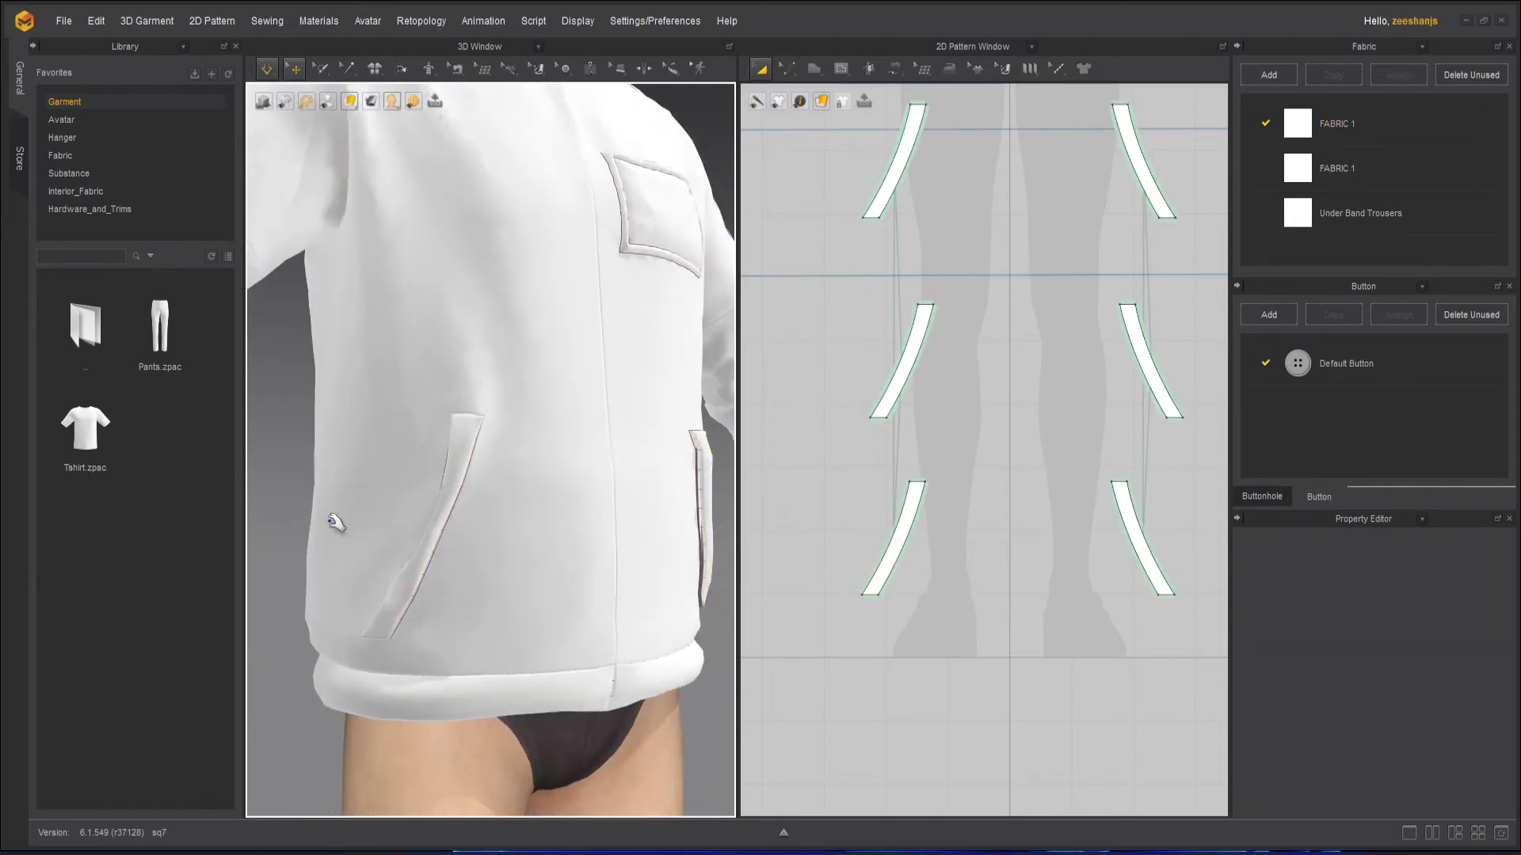
scroll(443, 340, "down", 4)
right_click_drag(472, 420, 509, 418)
scroll(516, 491, "up", 4)
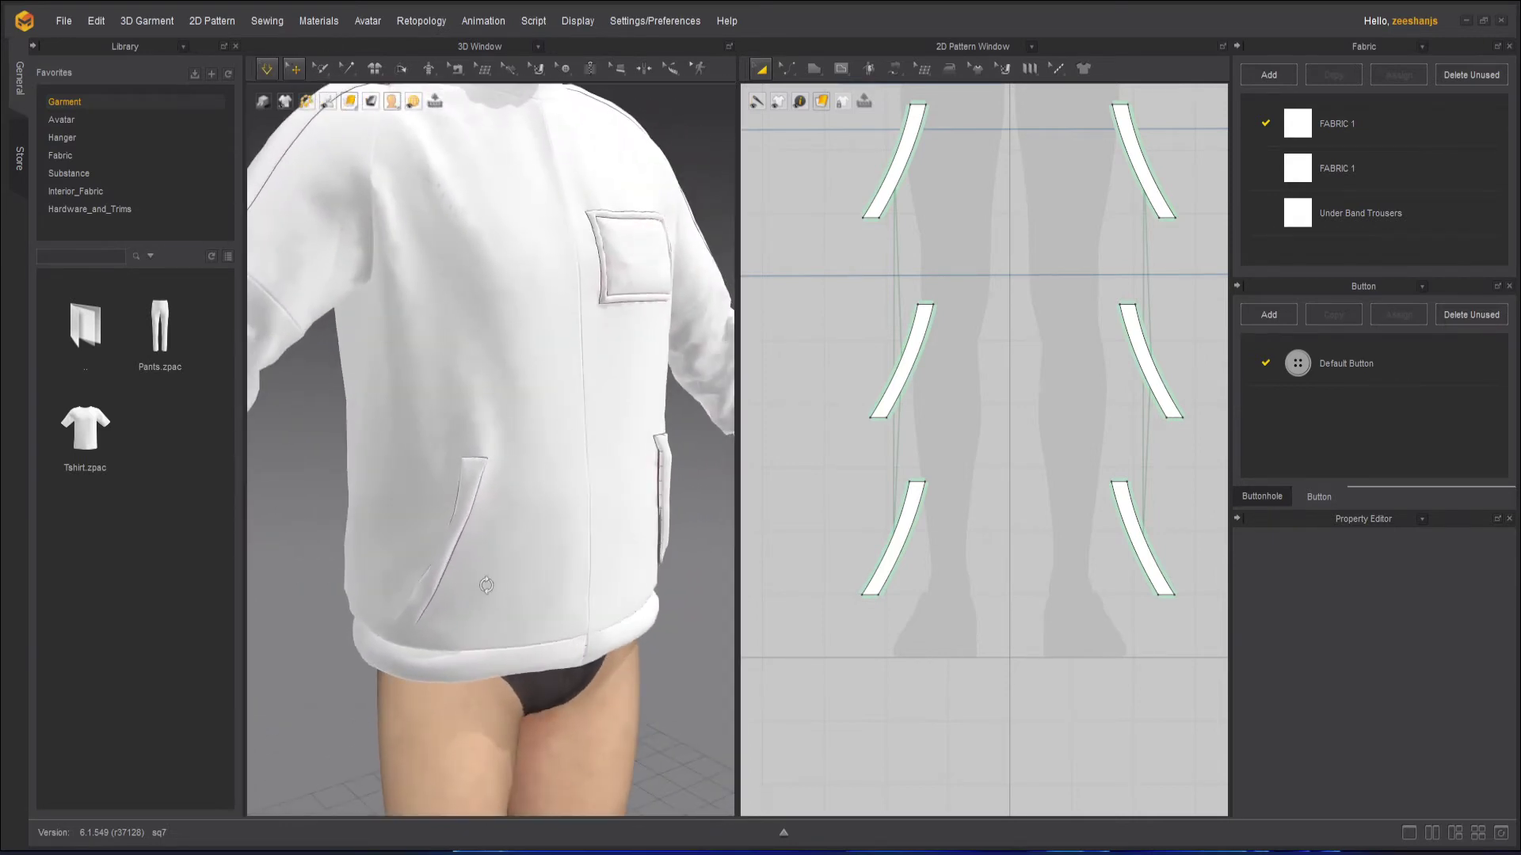
right_click_drag(487, 584, 545, 572)
Step: Tug the jacket's front panel beside the slanted pocket strip during simulation and stop the simulation
left_click(456, 522)
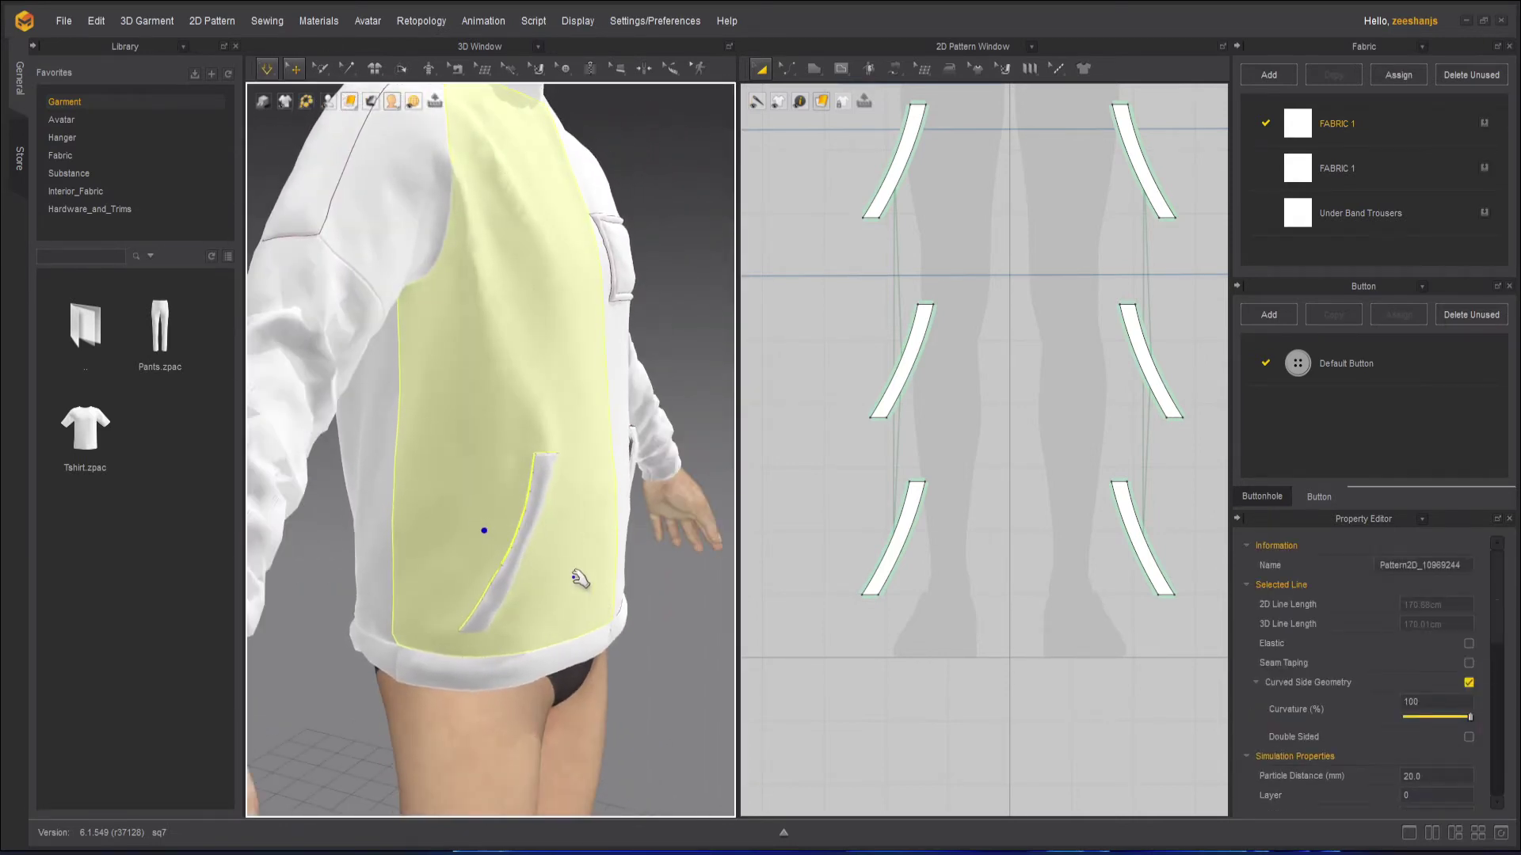
left_click_drag(573, 577, 618, 651)
left_click(655, 696)
key("space")
right_click_drag(655, 697, 643, 621)
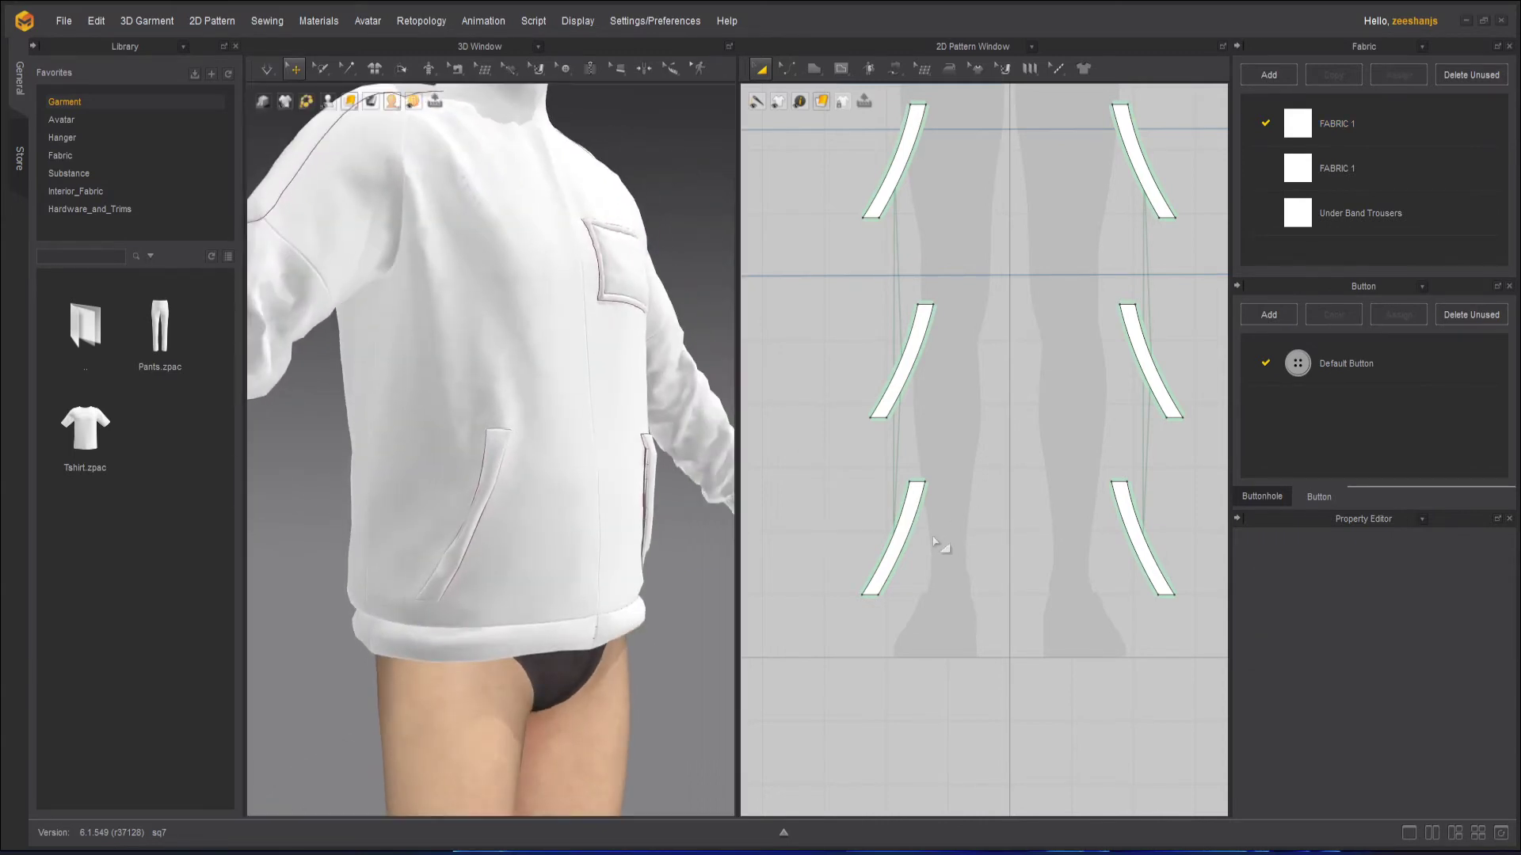
Step: Inspect the sewing between the middle-row and bottom-row strips on the left with Edit Sewing
scroll(934, 541, "up", 4)
scroll(981, 380, "down", 6)
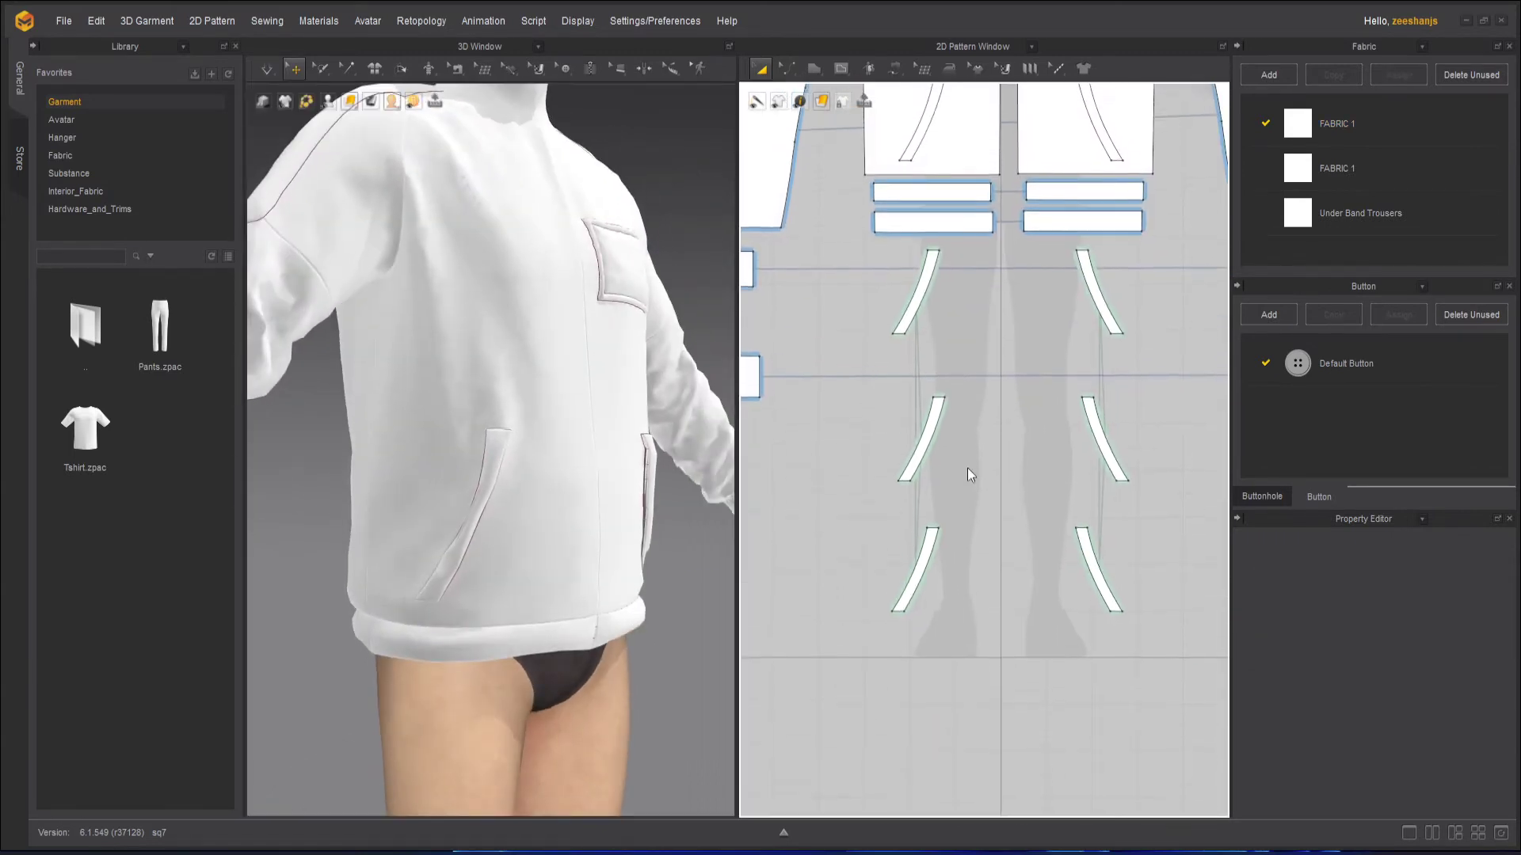
scroll(975, 513, "up", 2)
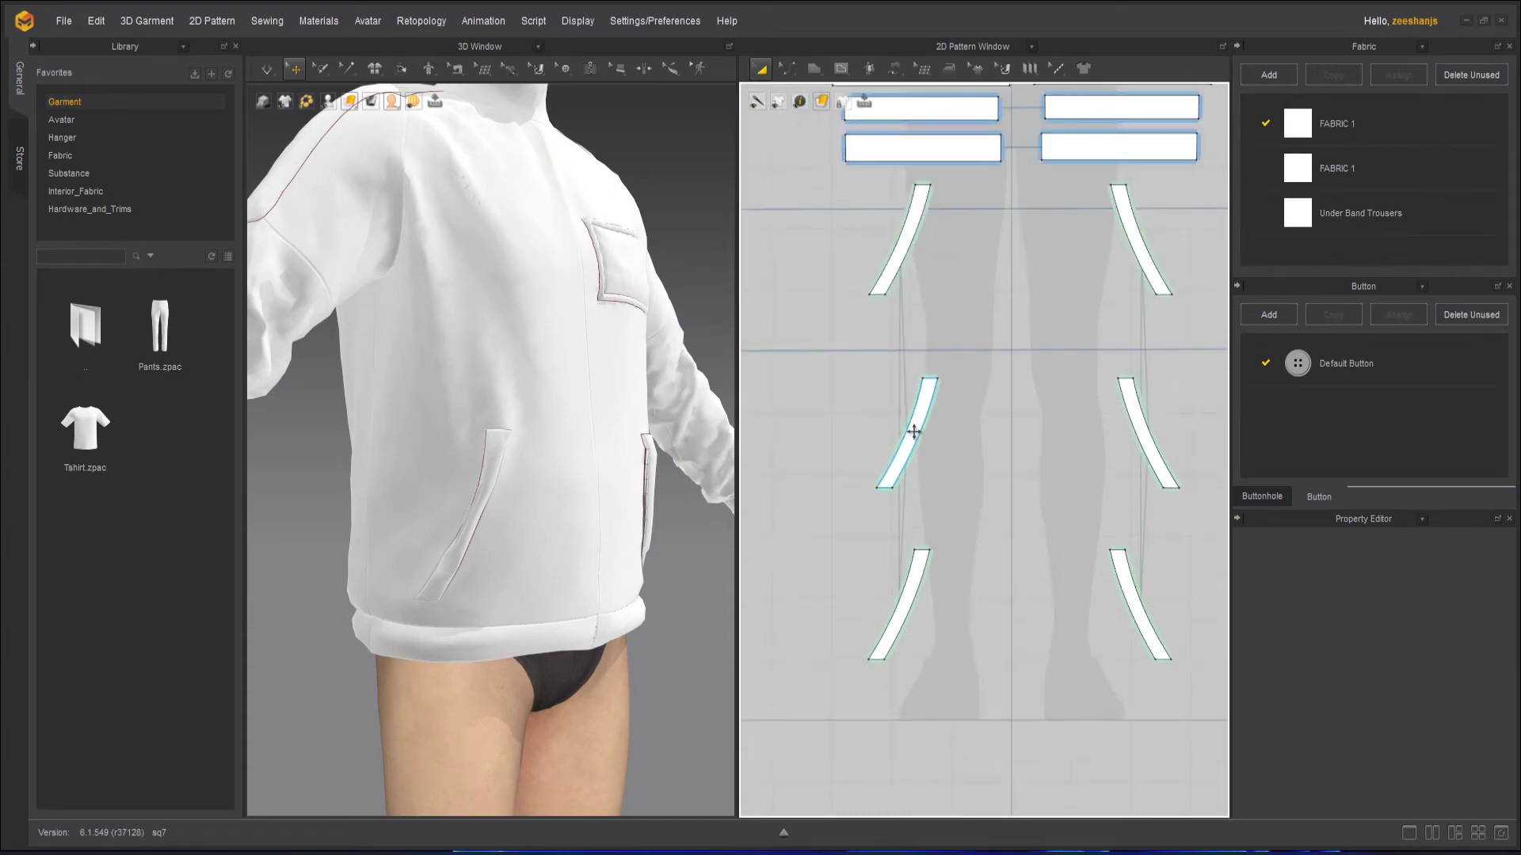
scroll(864, 316, "up", 2)
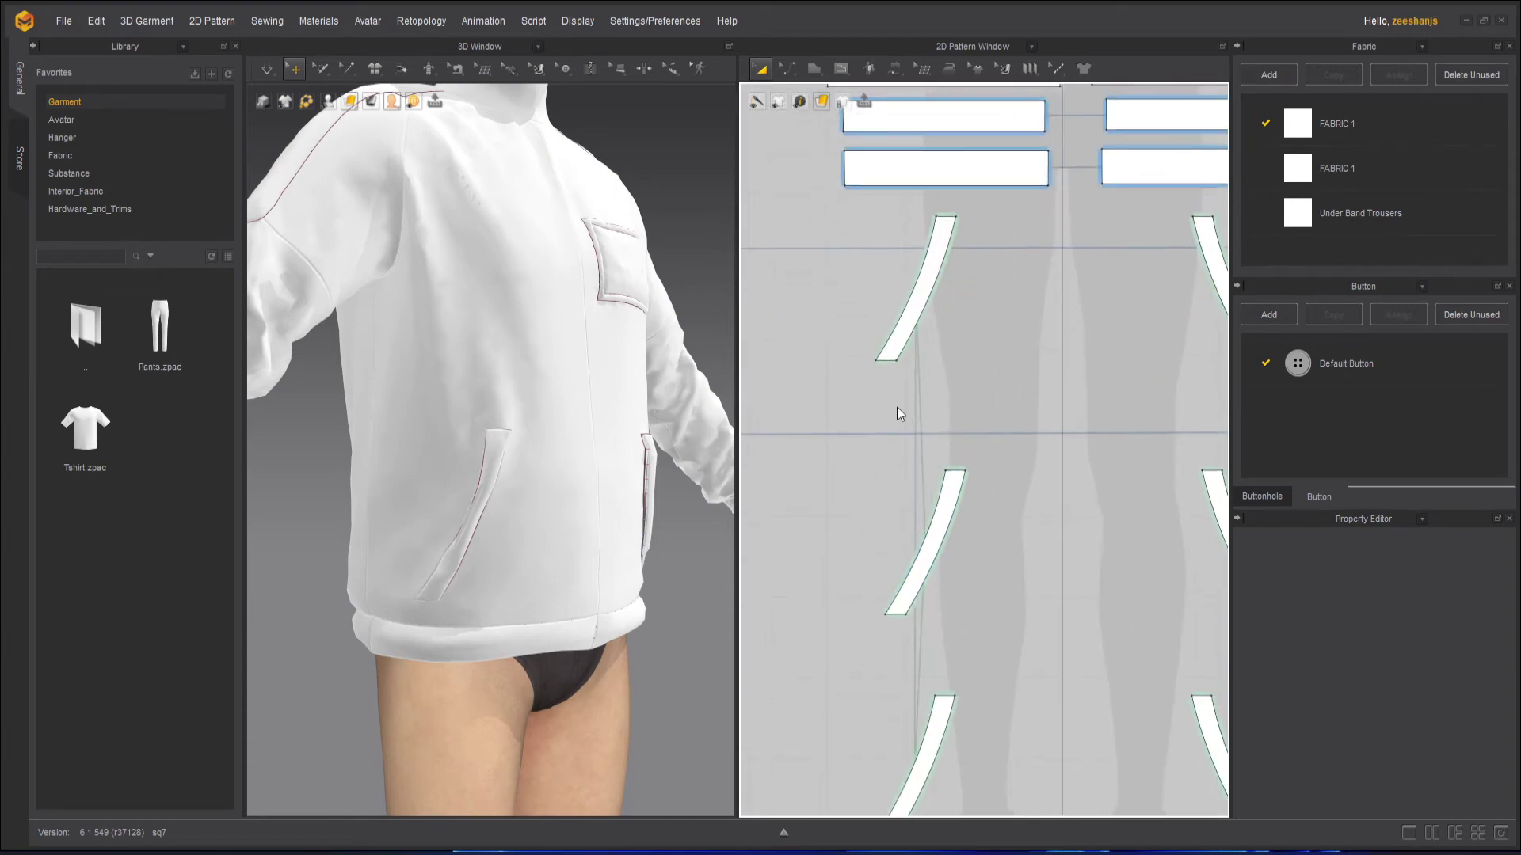
left_click(904, 73)
left_click(944, 104)
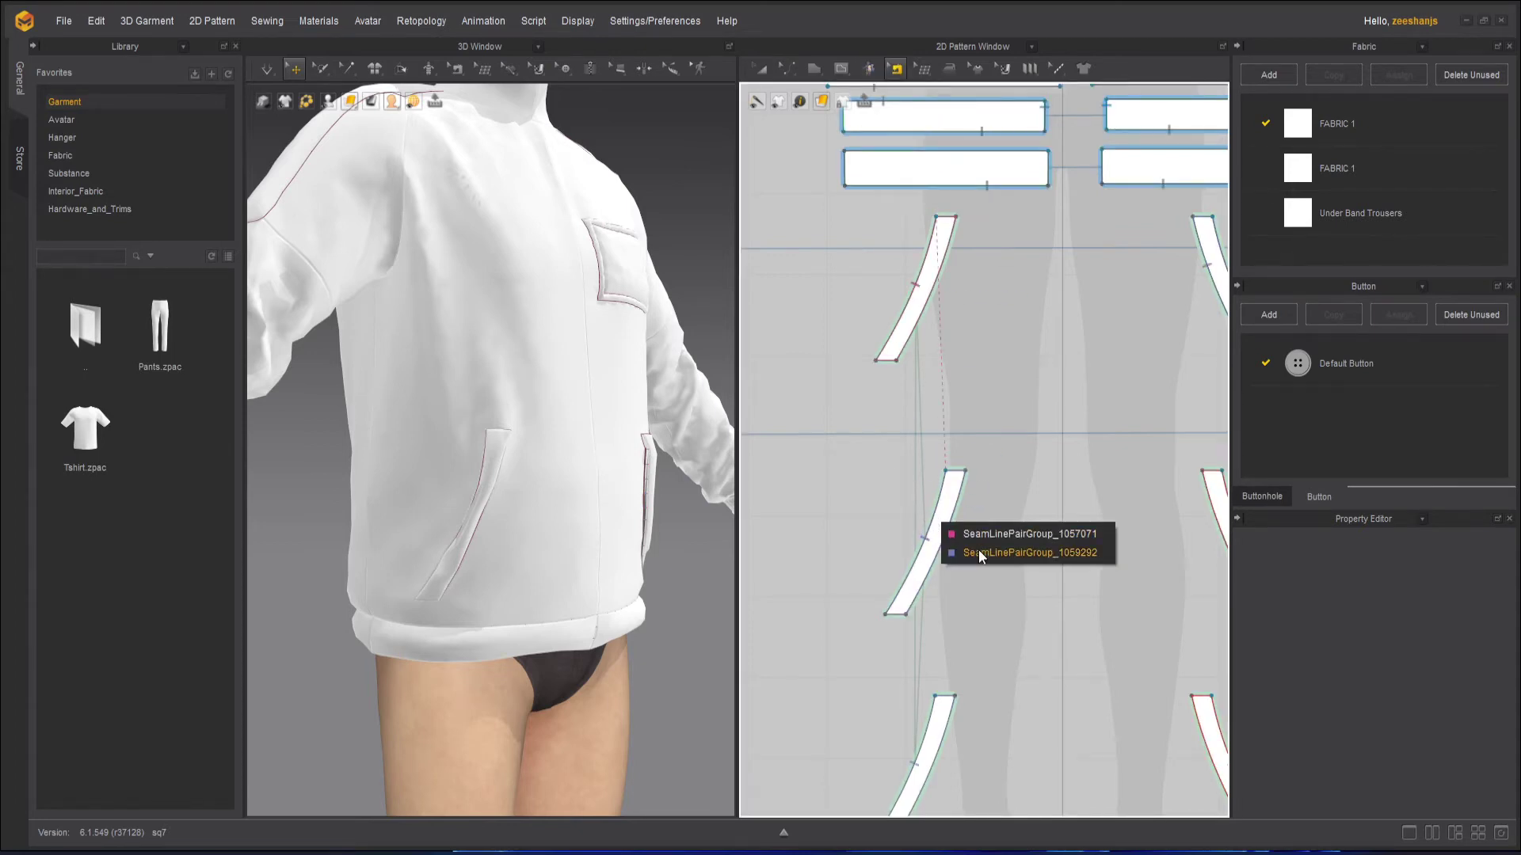
left_click(977, 551)
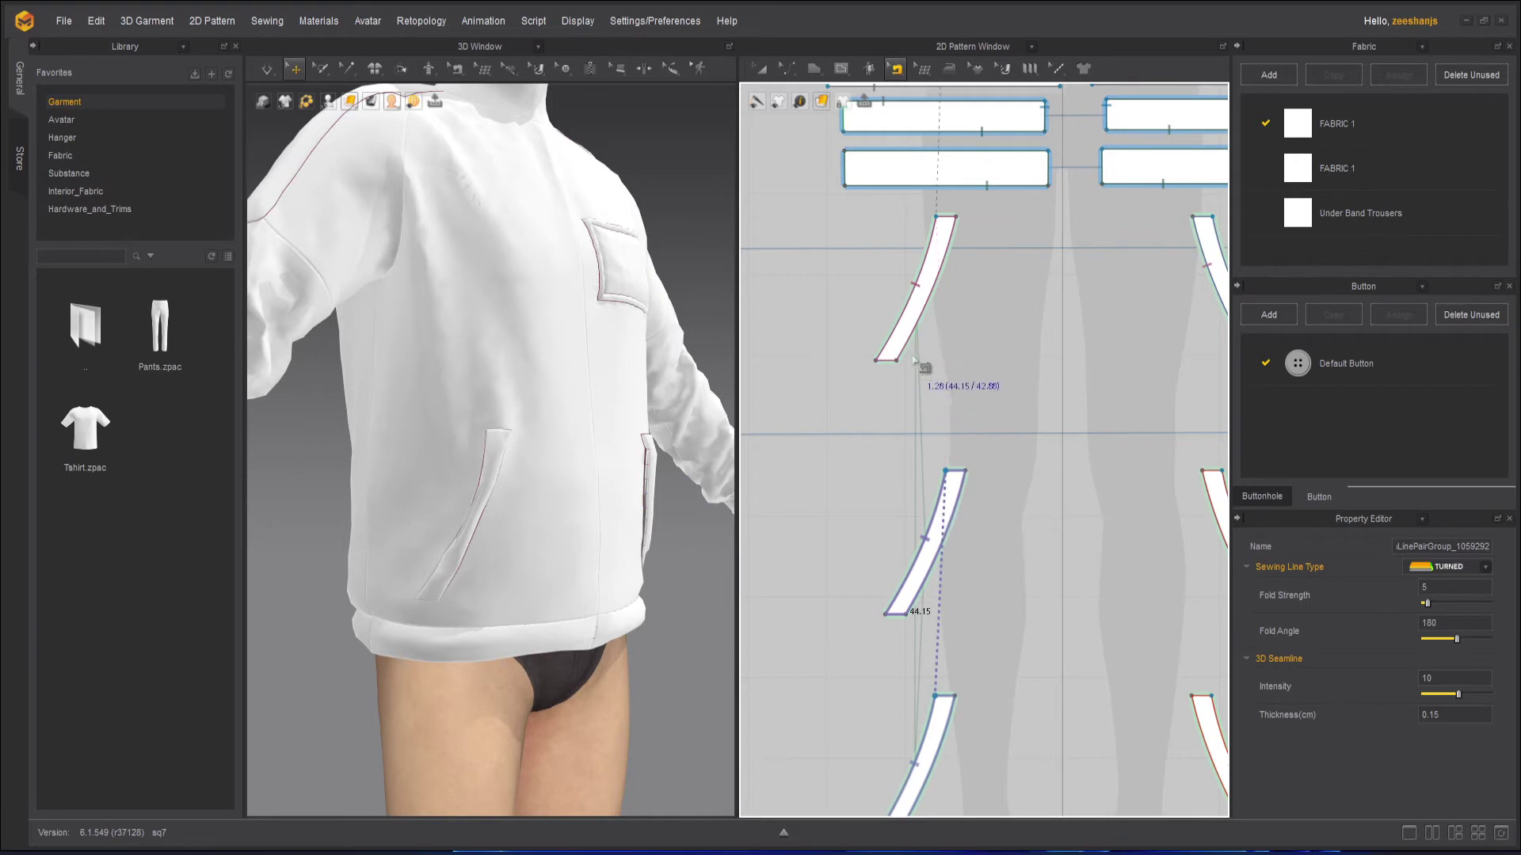
left_click(1016, 559)
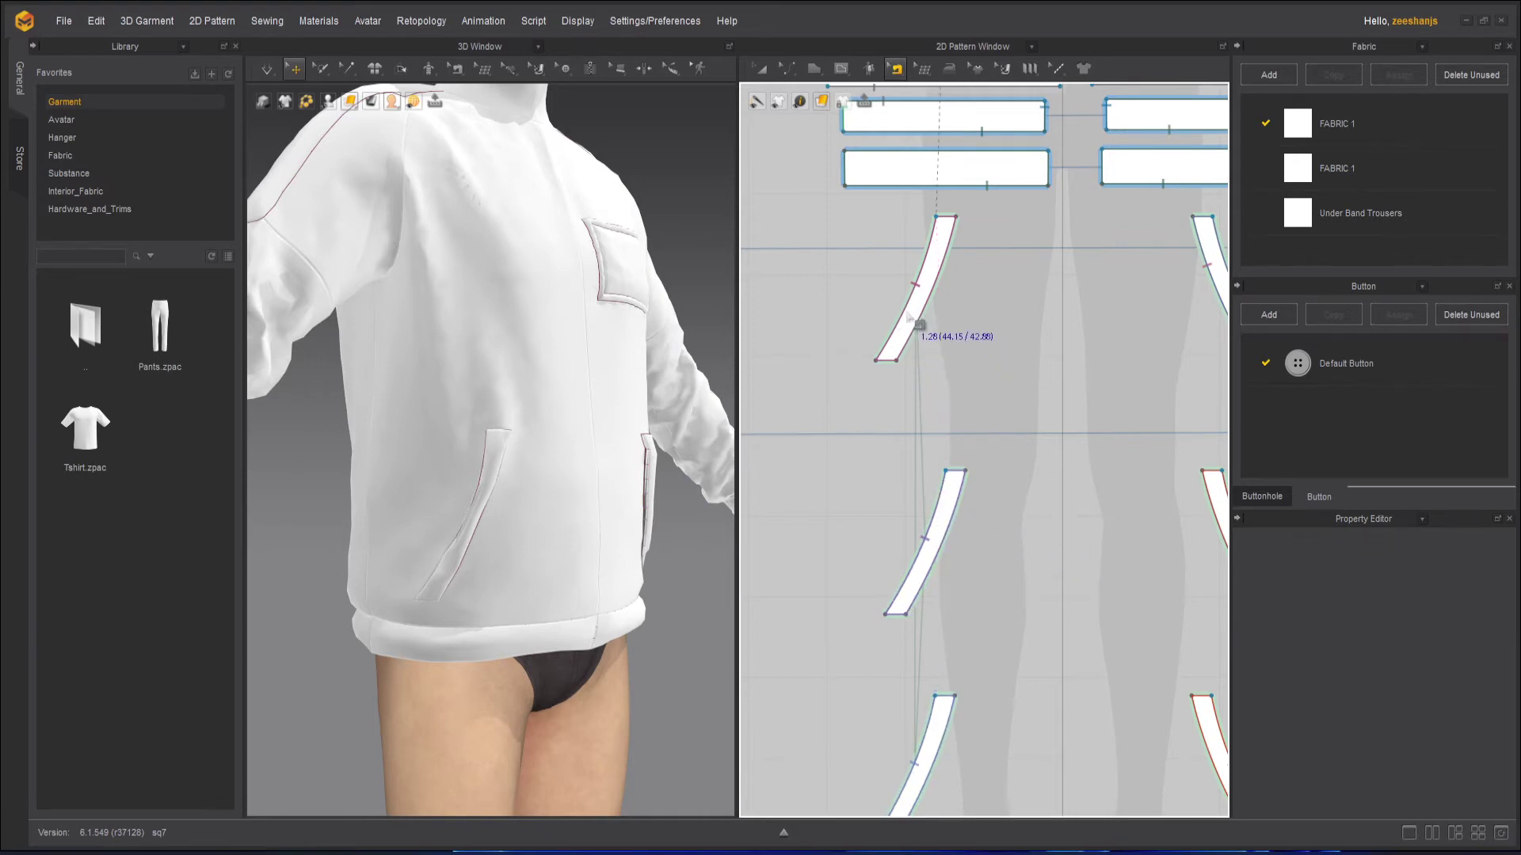
Step: Inspect the seam joining the top-row and middle-row strips on the left and return to pattern transformation
scroll(943, 507, "up", 3)
scroll(940, 539, "down", 2)
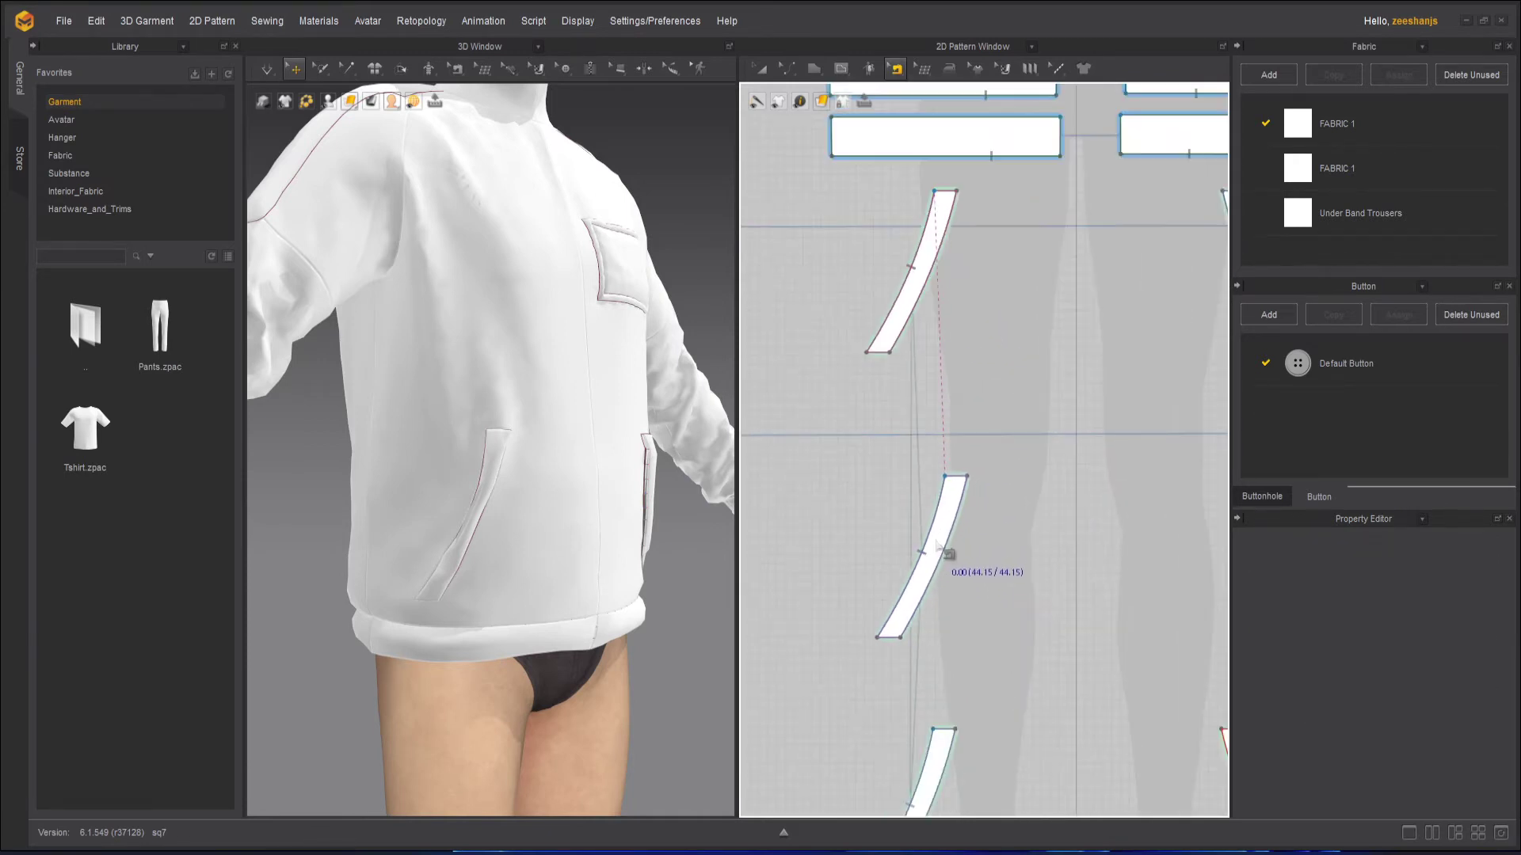
left_click(950, 562)
left_click(951, 561)
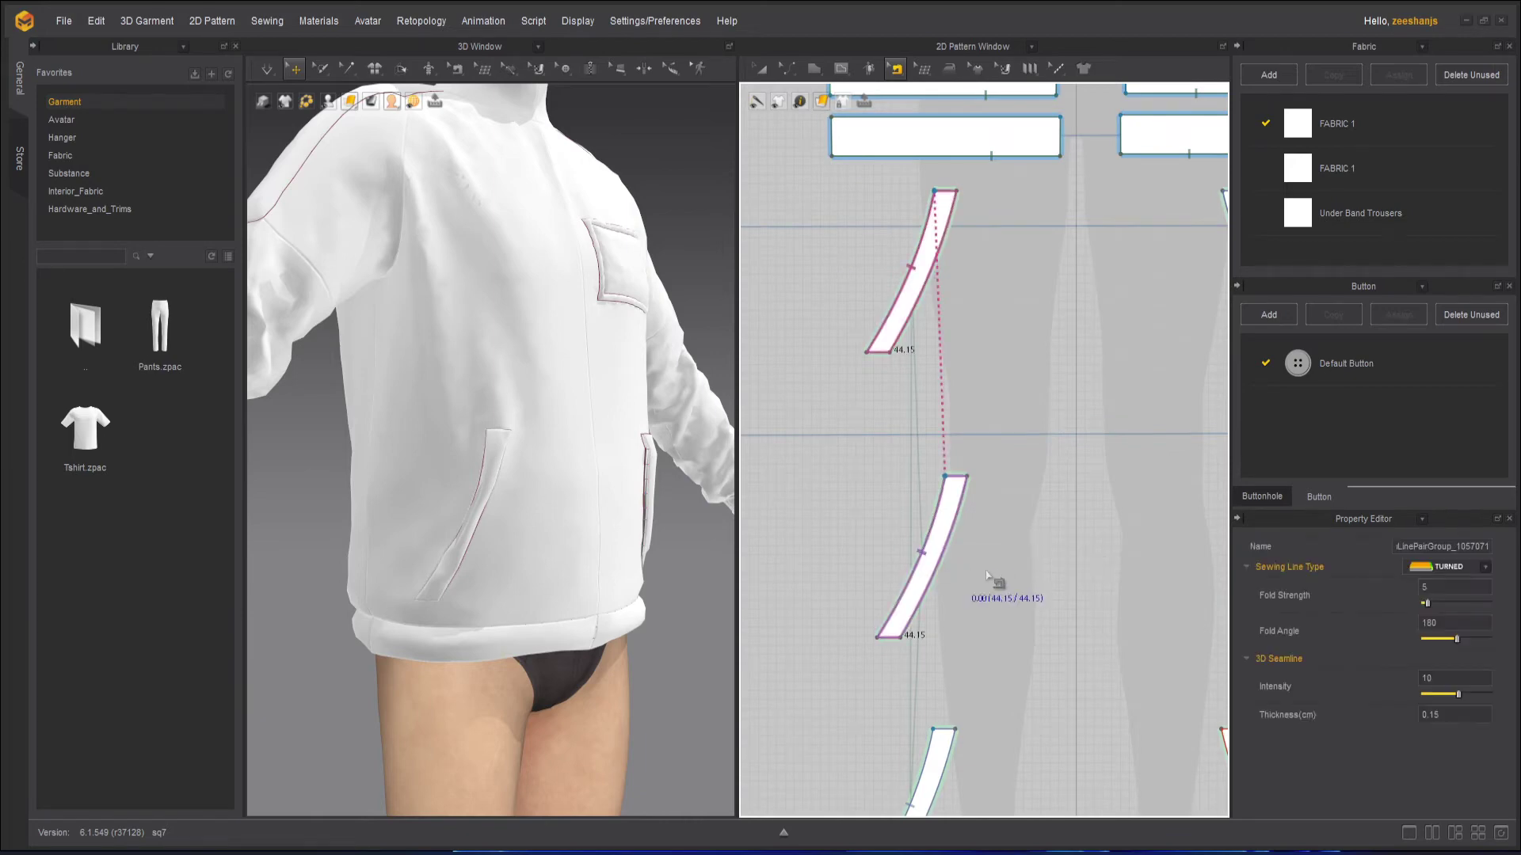
left_click(765, 70)
Step: Remove the linked editing from the three stacked curved strips in the left column of the 2D layout
scroll(1020, 524, "down", 2)
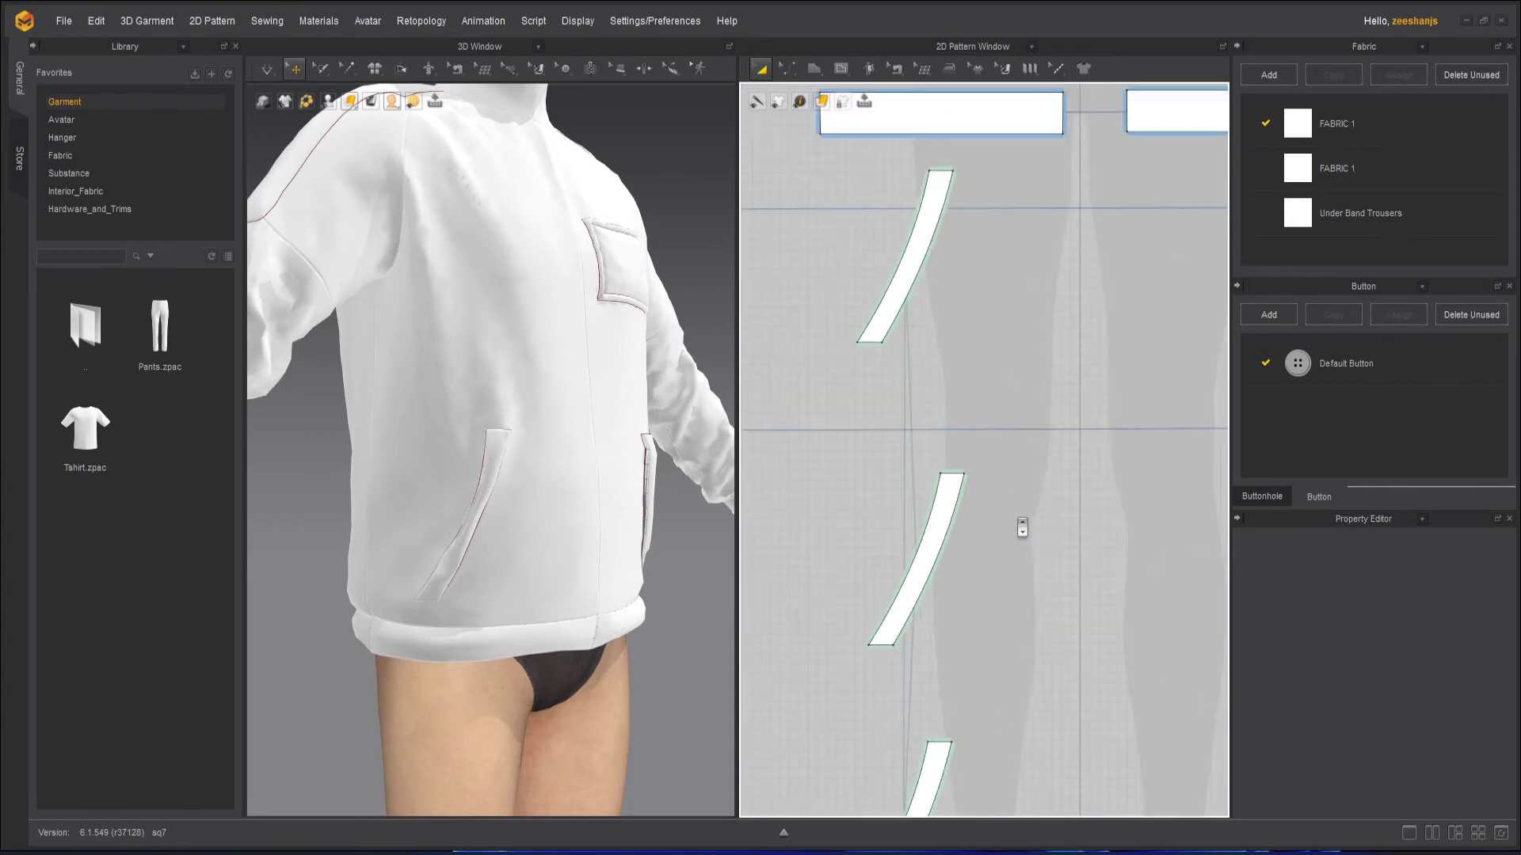
left_click(944, 346)
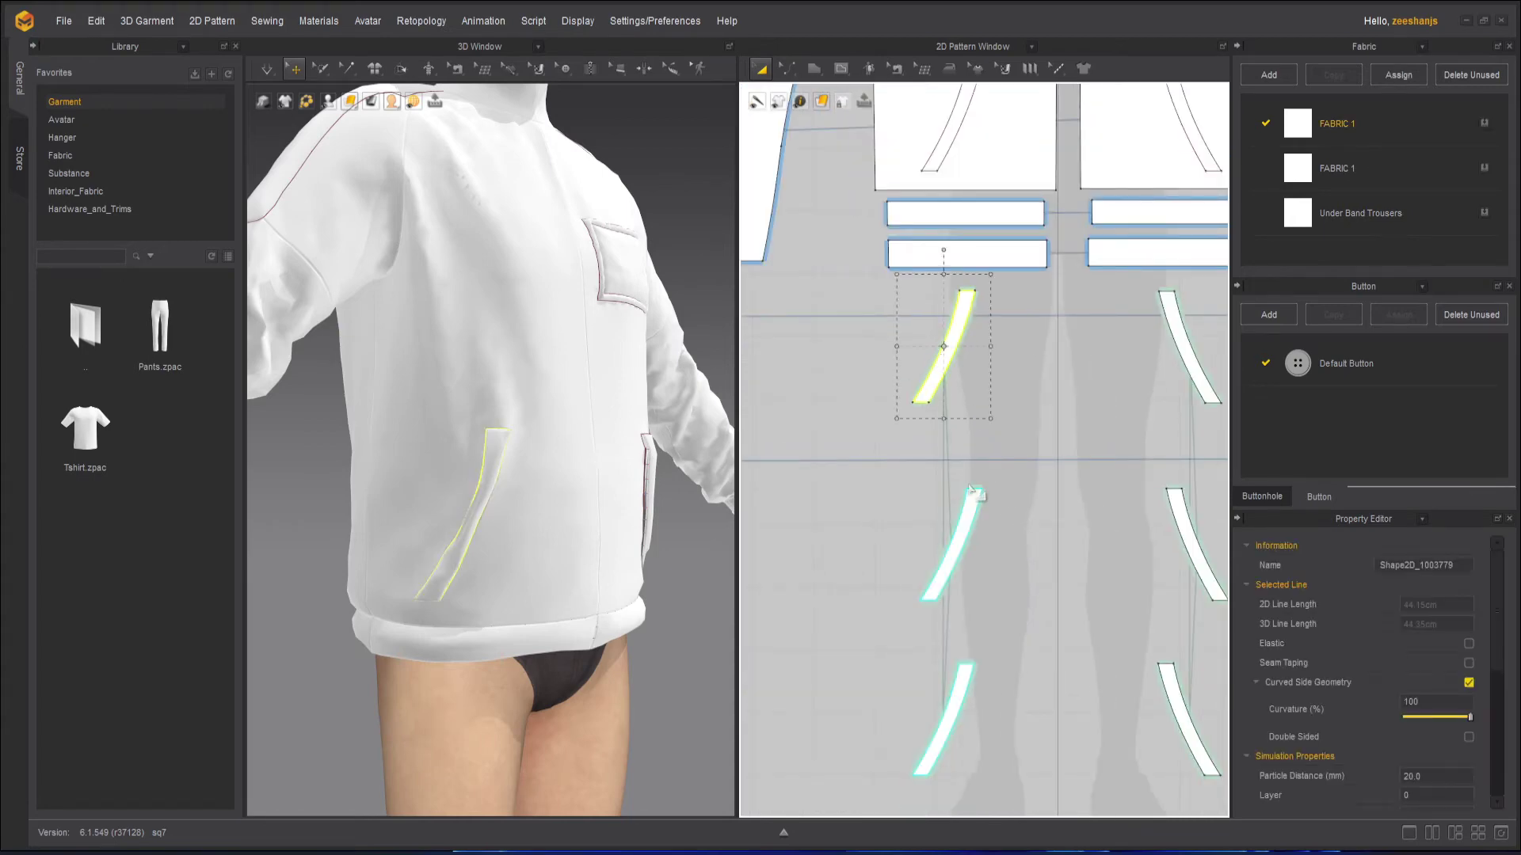
left_click(968, 527, "shift")
left_click(961, 692, "shift")
right_click(961, 696)
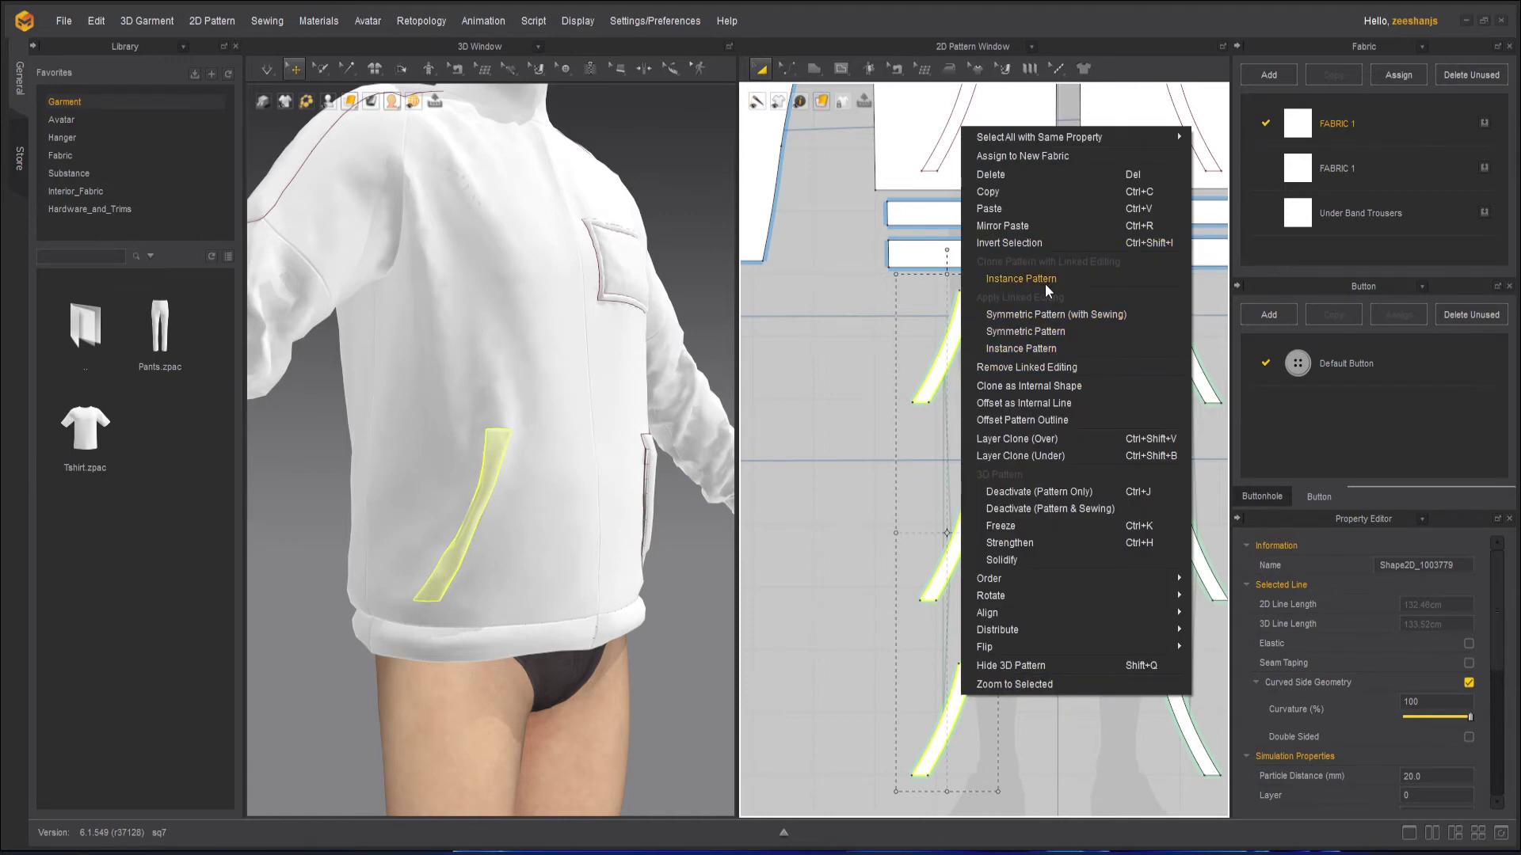
left_click(1048, 368)
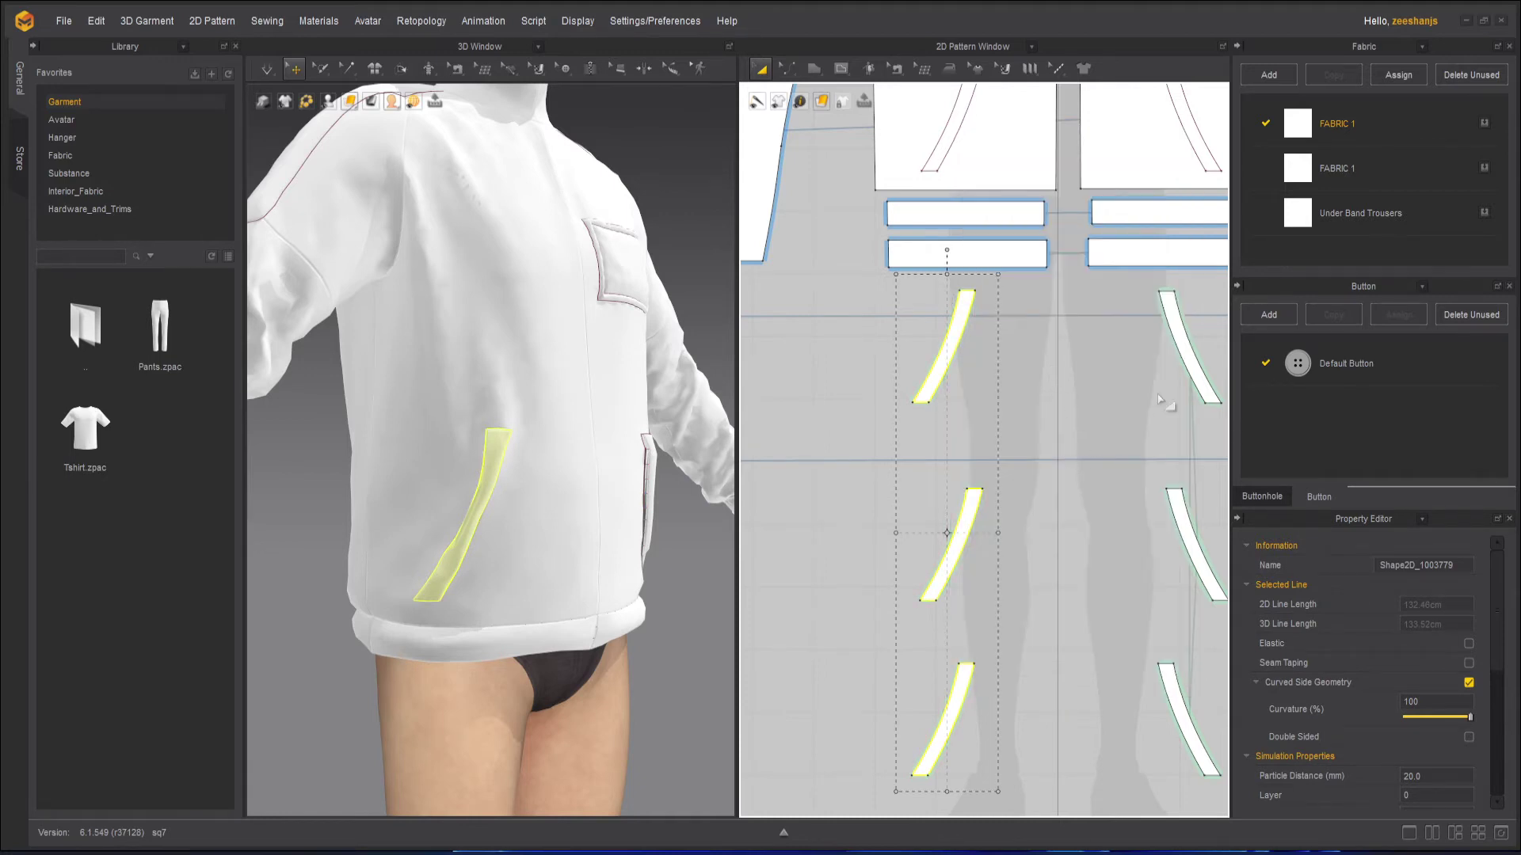
Step: Remove the linked editing from the three stacked curved strips in the right column and clear the selection
left_click(1181, 371)
left_click(1195, 368)
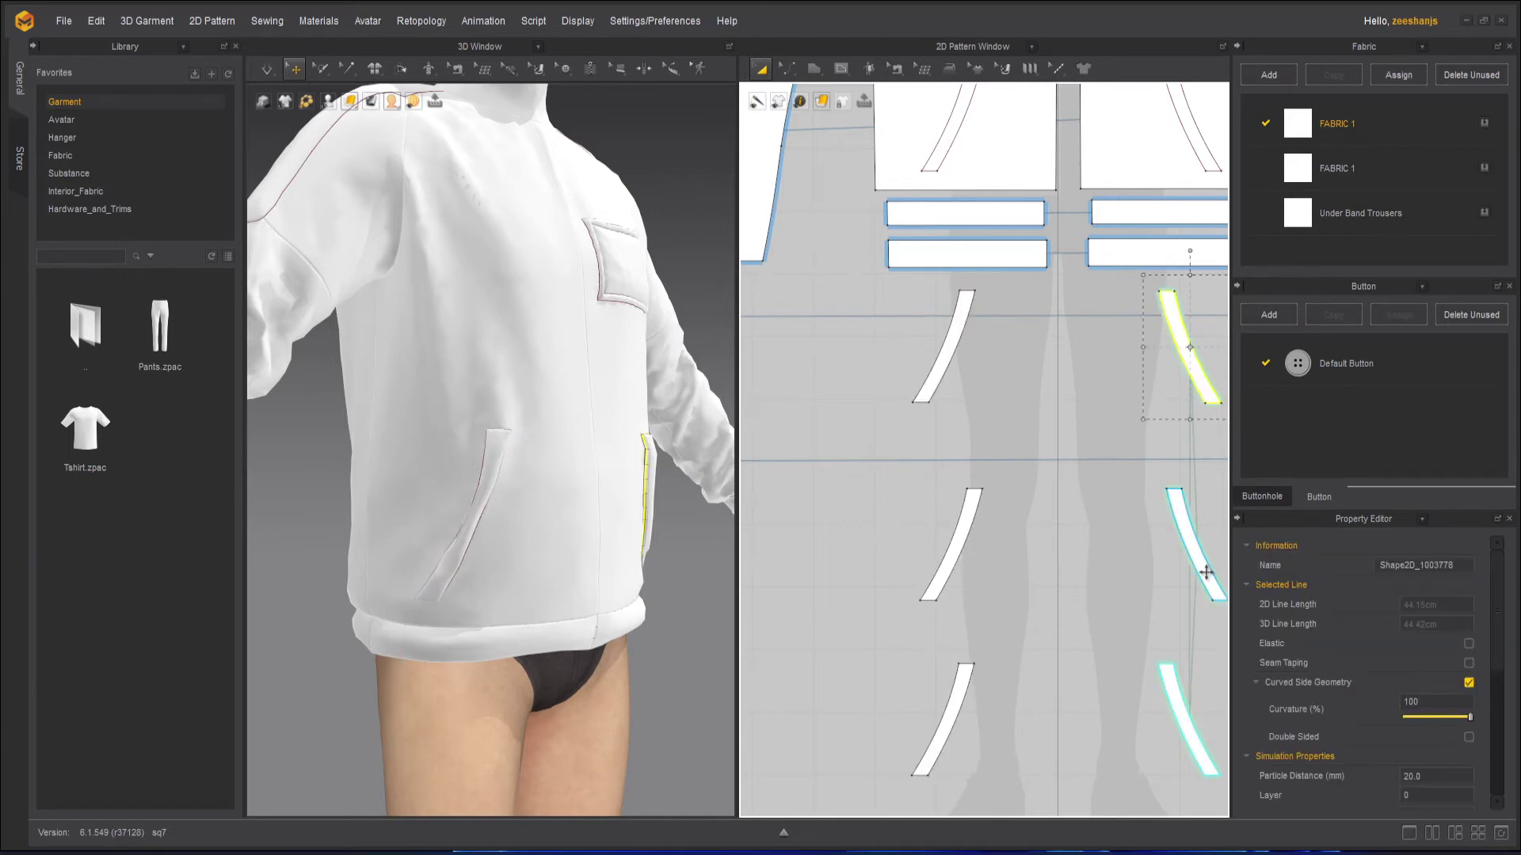
left_click(1205, 570, "shift")
left_click(1188, 707, "shift")
right_click(1188, 707)
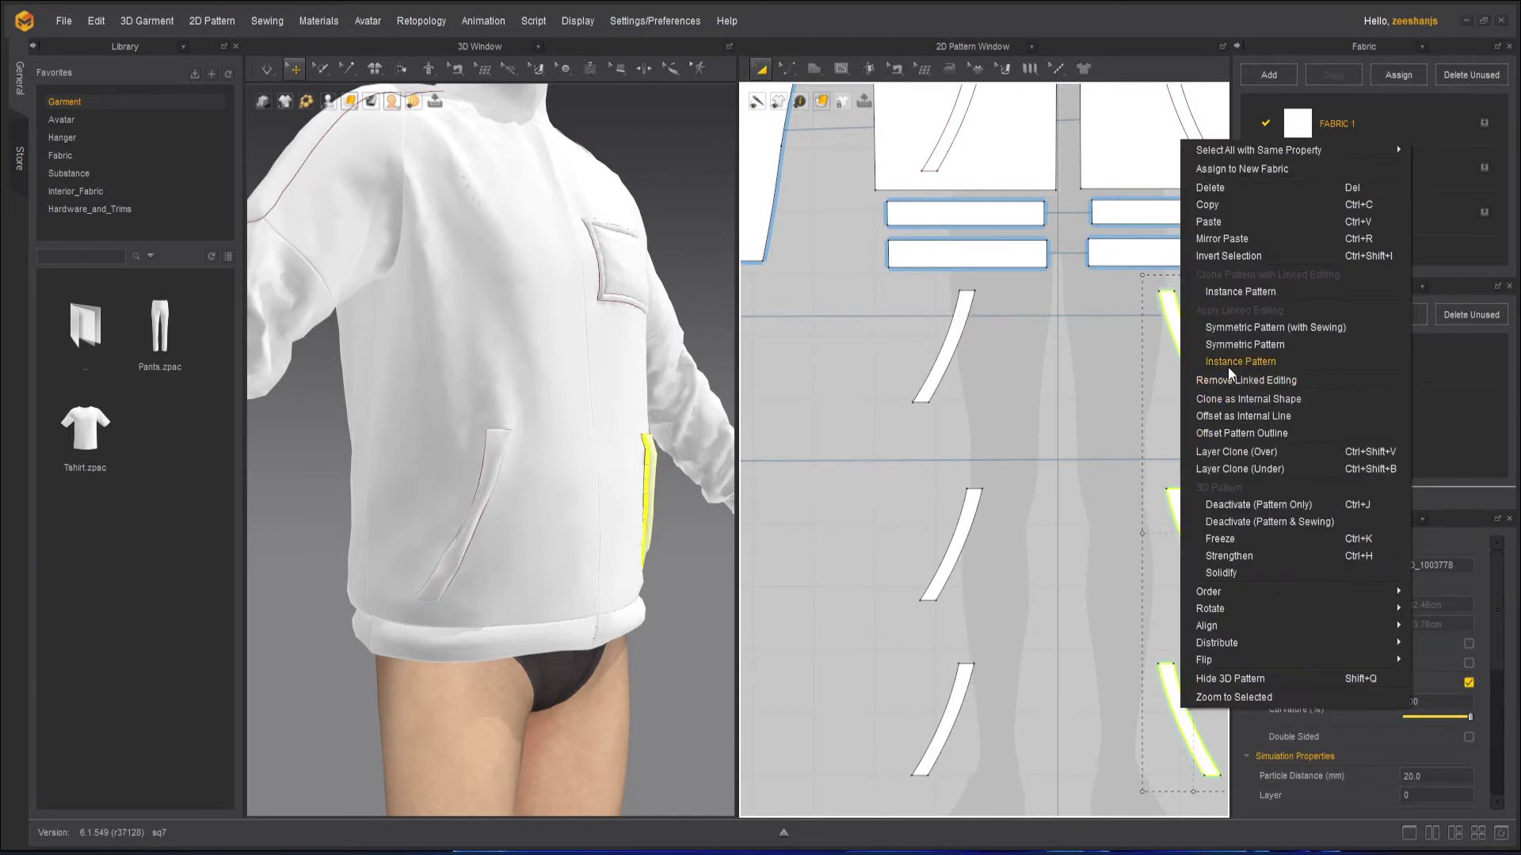
left_click(1276, 387)
left_click(1010, 412)
Step: Link the top pair of curved strips as a Symmetric Pattern (with Sewing)
left_click(952, 347)
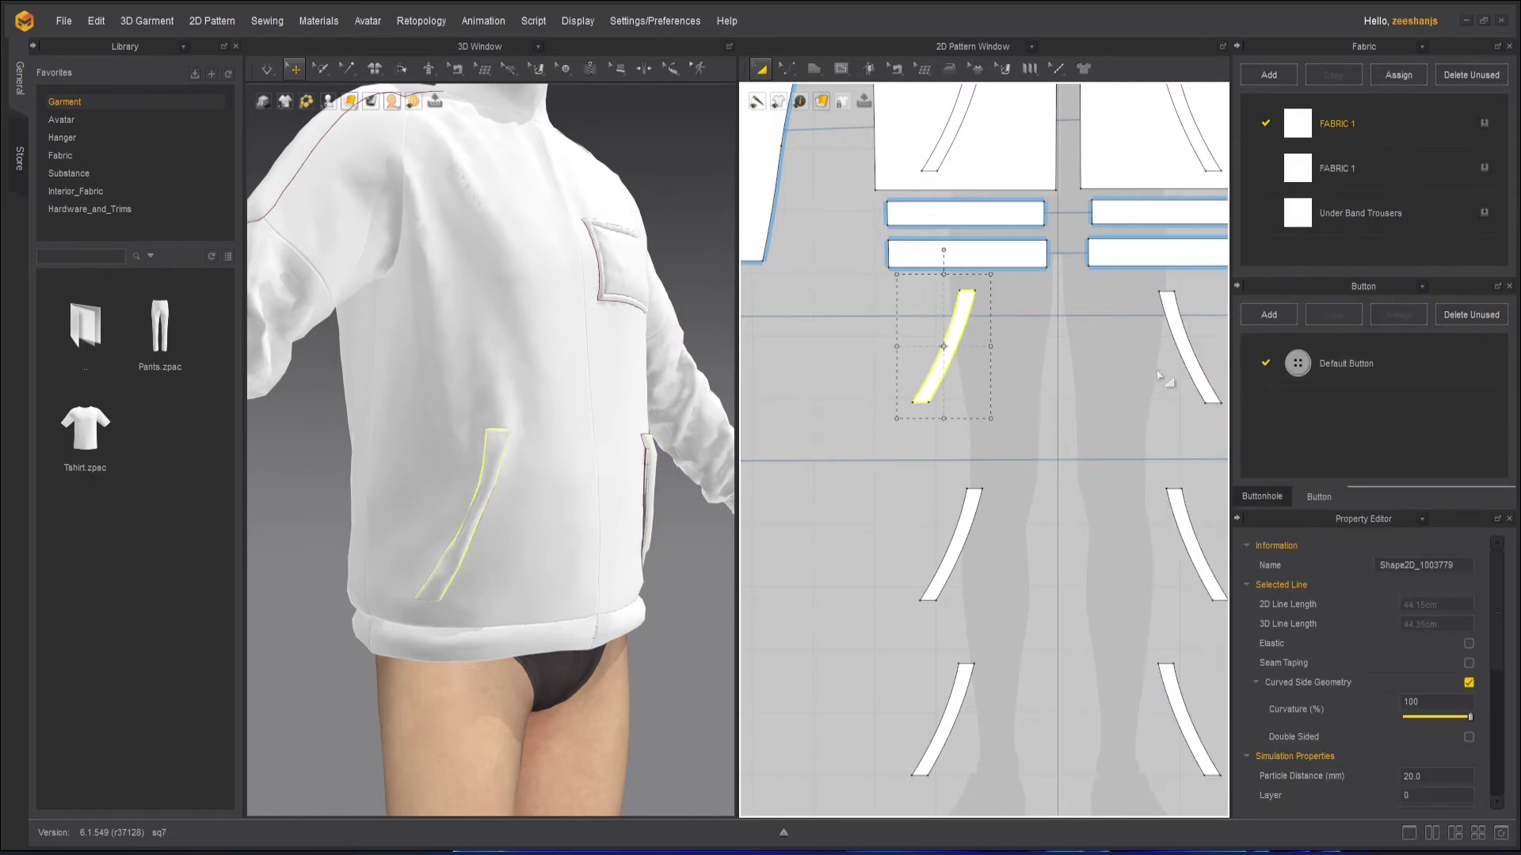
left_click(1184, 354, "shift")
right_click(1200, 366)
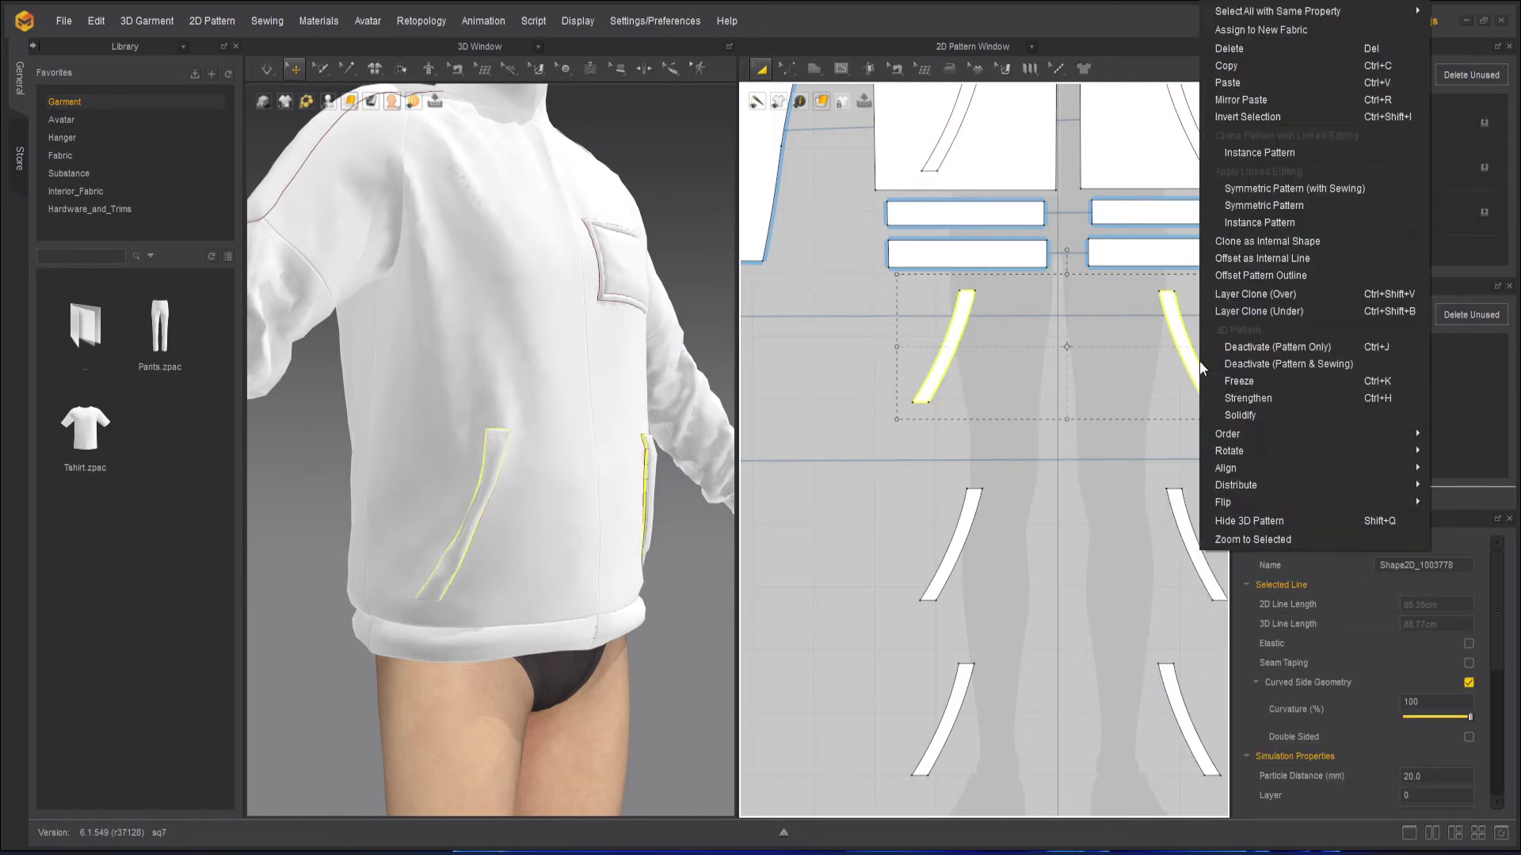
left_click(1298, 187)
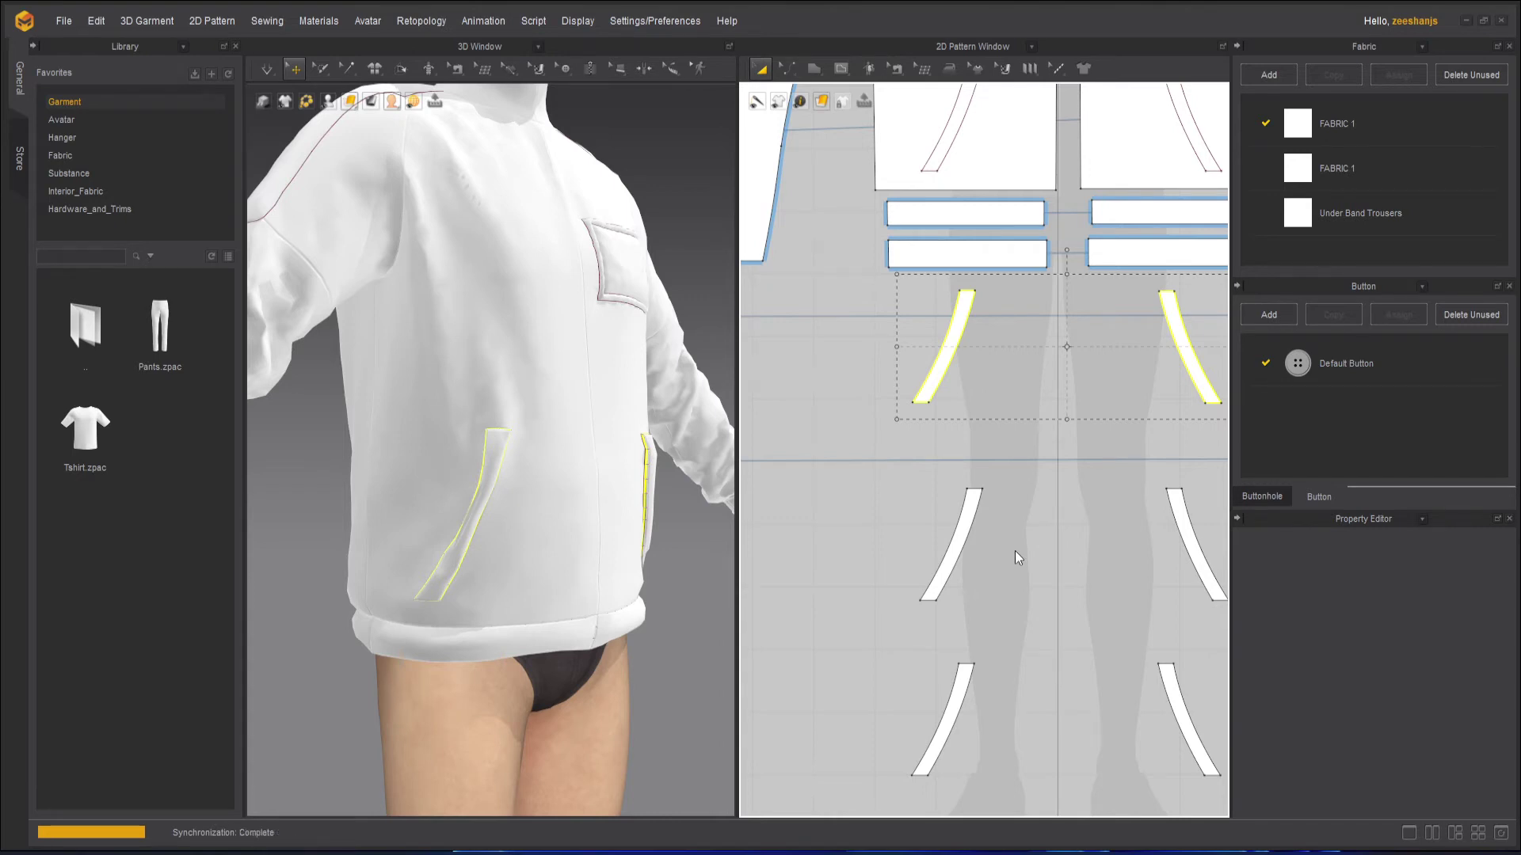
left_click(1046, 555)
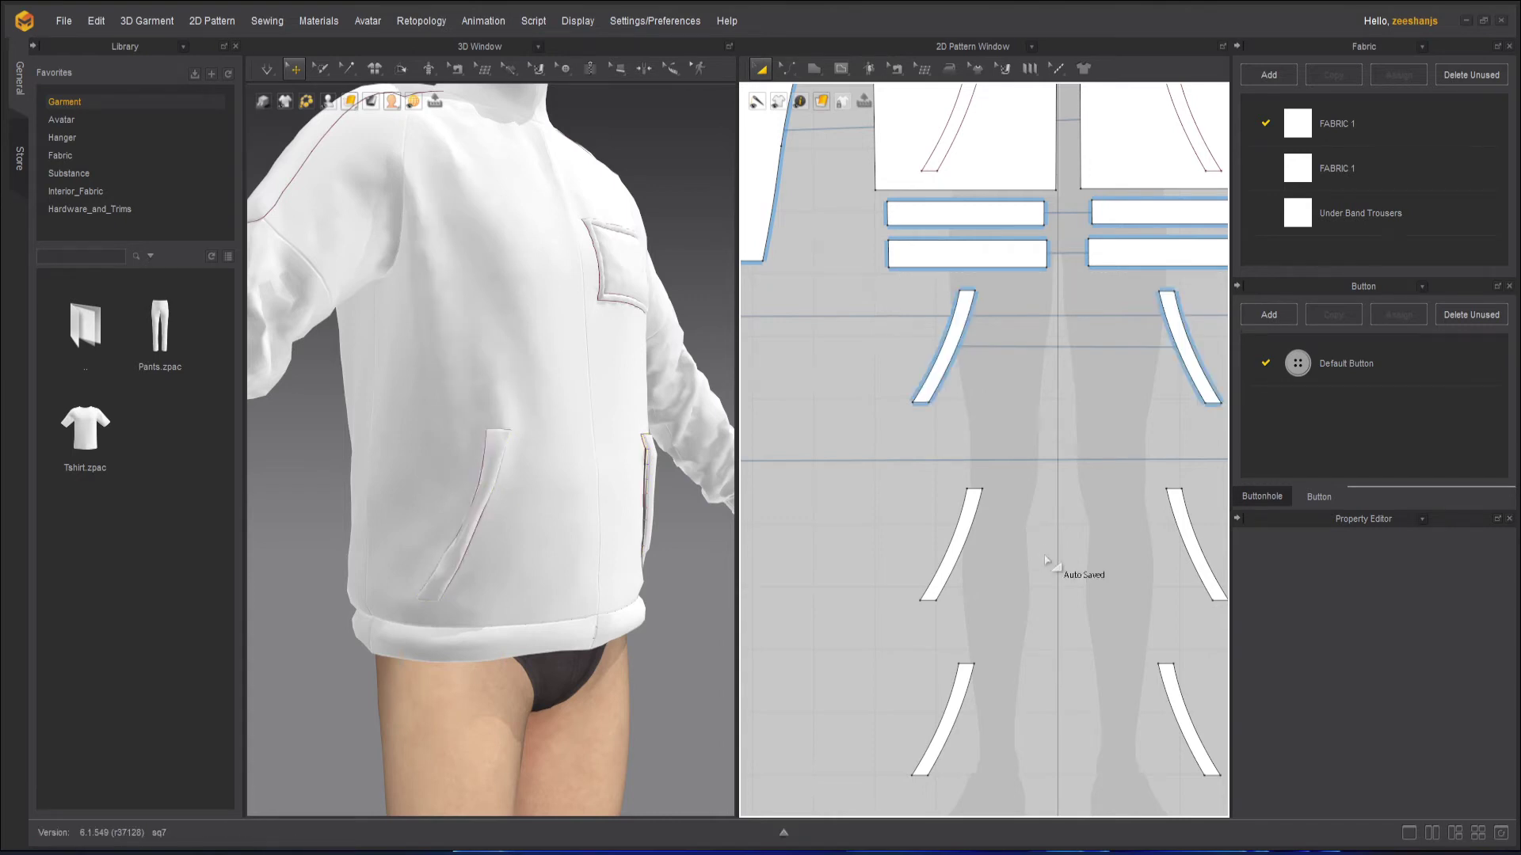
Step: Link the middle pair of curved strips as a Symmetric Pattern (with Sewing)
middle_click_drag(1053, 554, 975, 552)
left_click(878, 539)
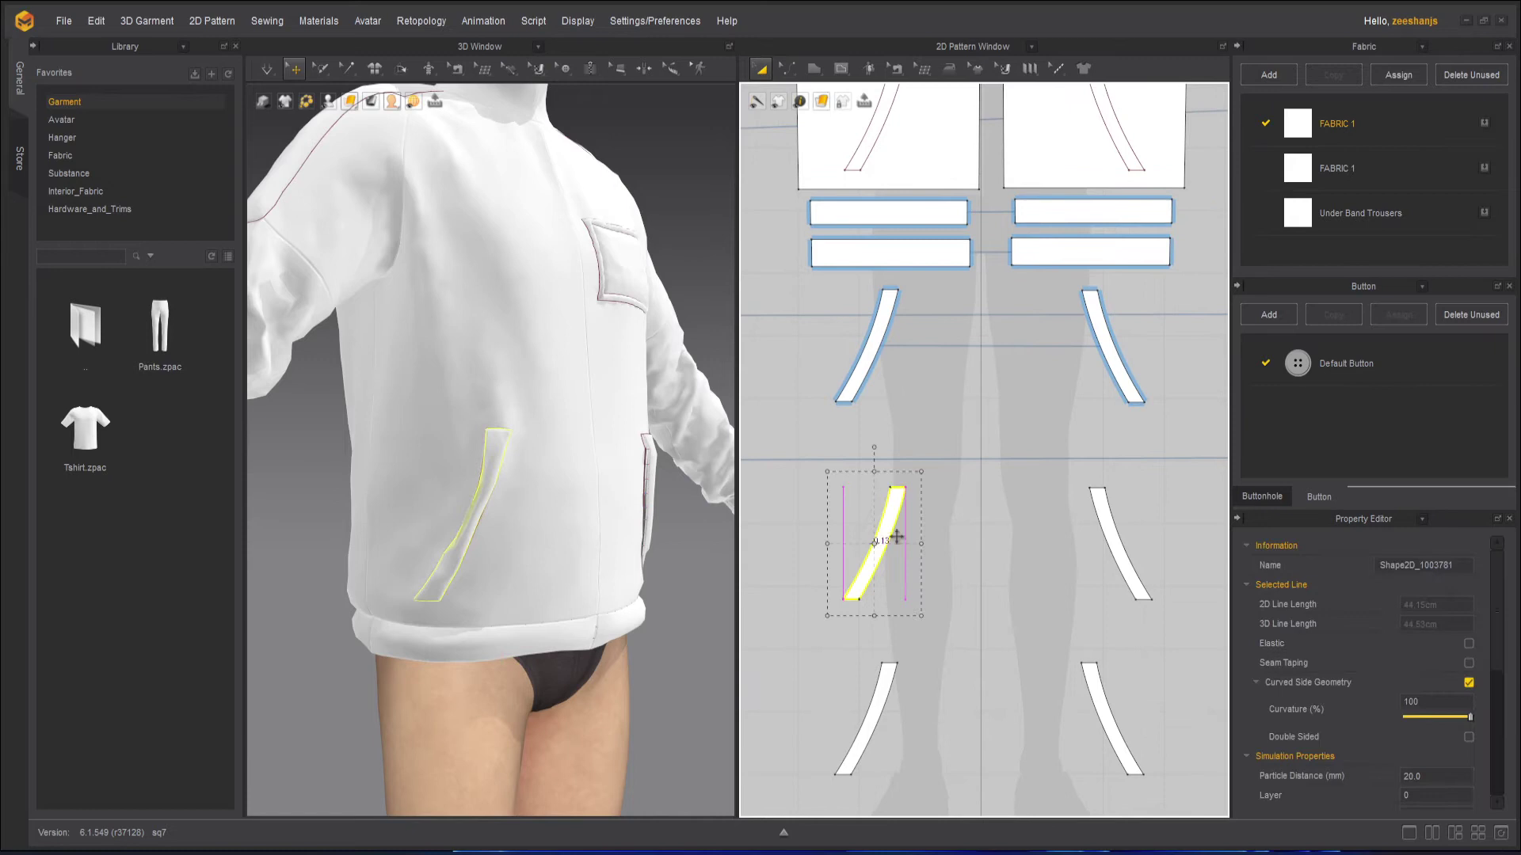
left_click(1119, 538, "shift")
right_click(1118, 546)
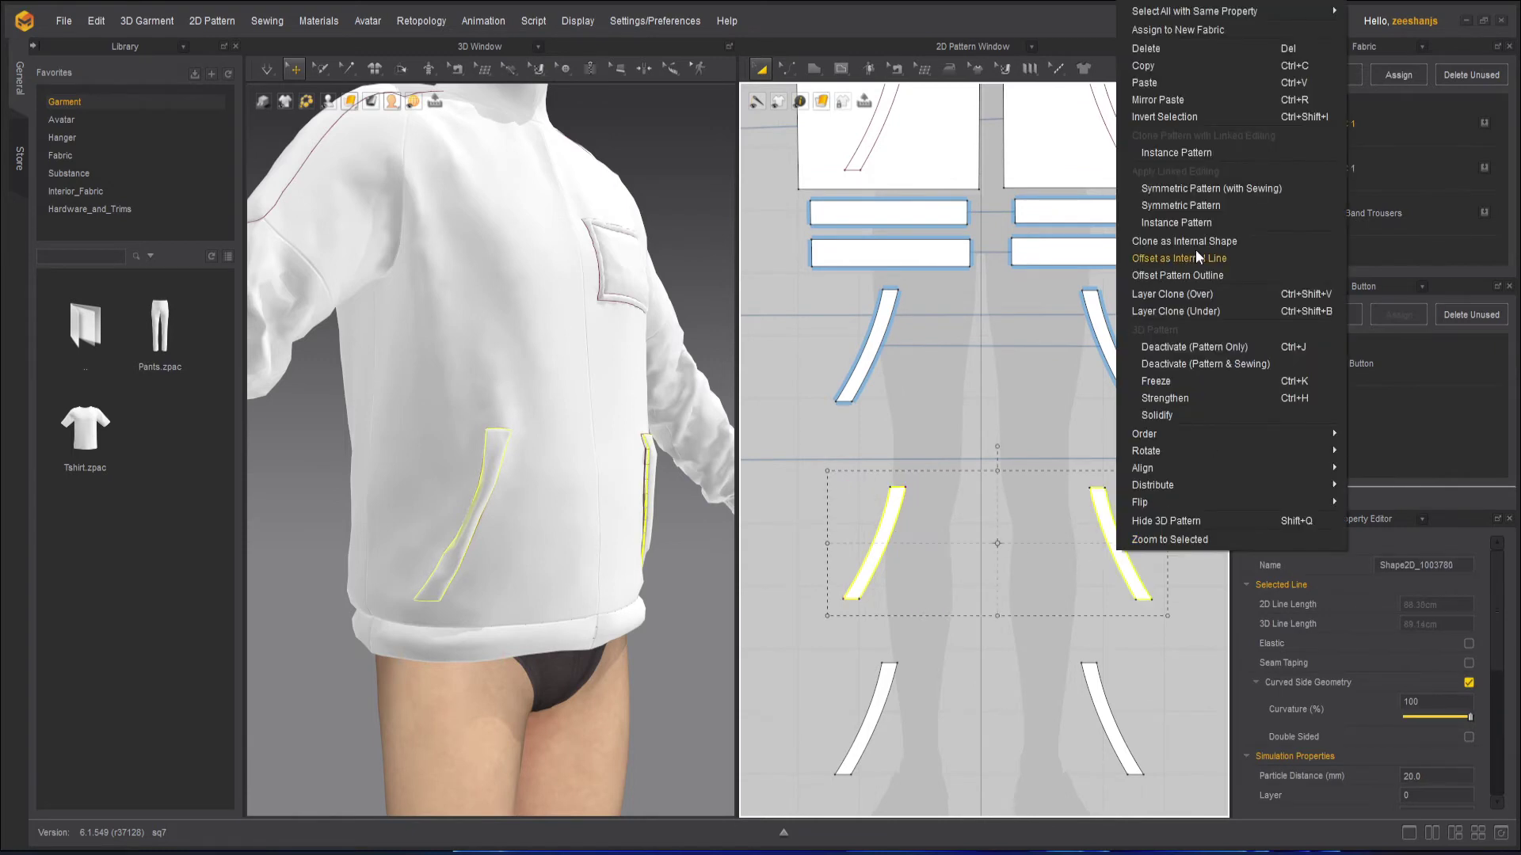
left_click(1233, 190)
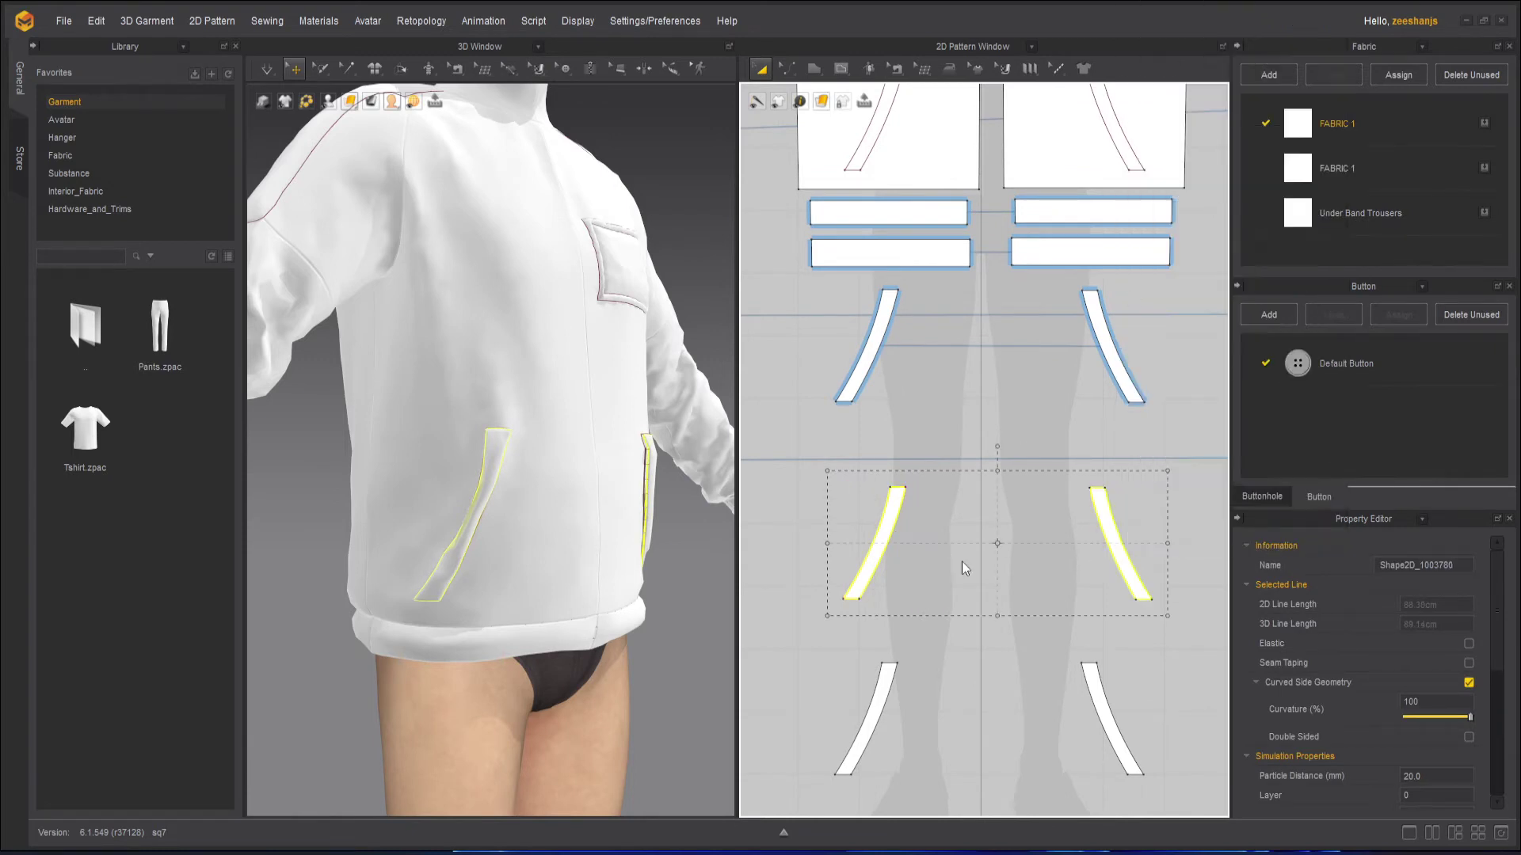
Step: Link the bottom pair of curved strips as a Symmetric Pattern (with Sewing) and deselect them
left_click(886, 679)
left_click(1093, 698, "shift")
right_click(1092, 694)
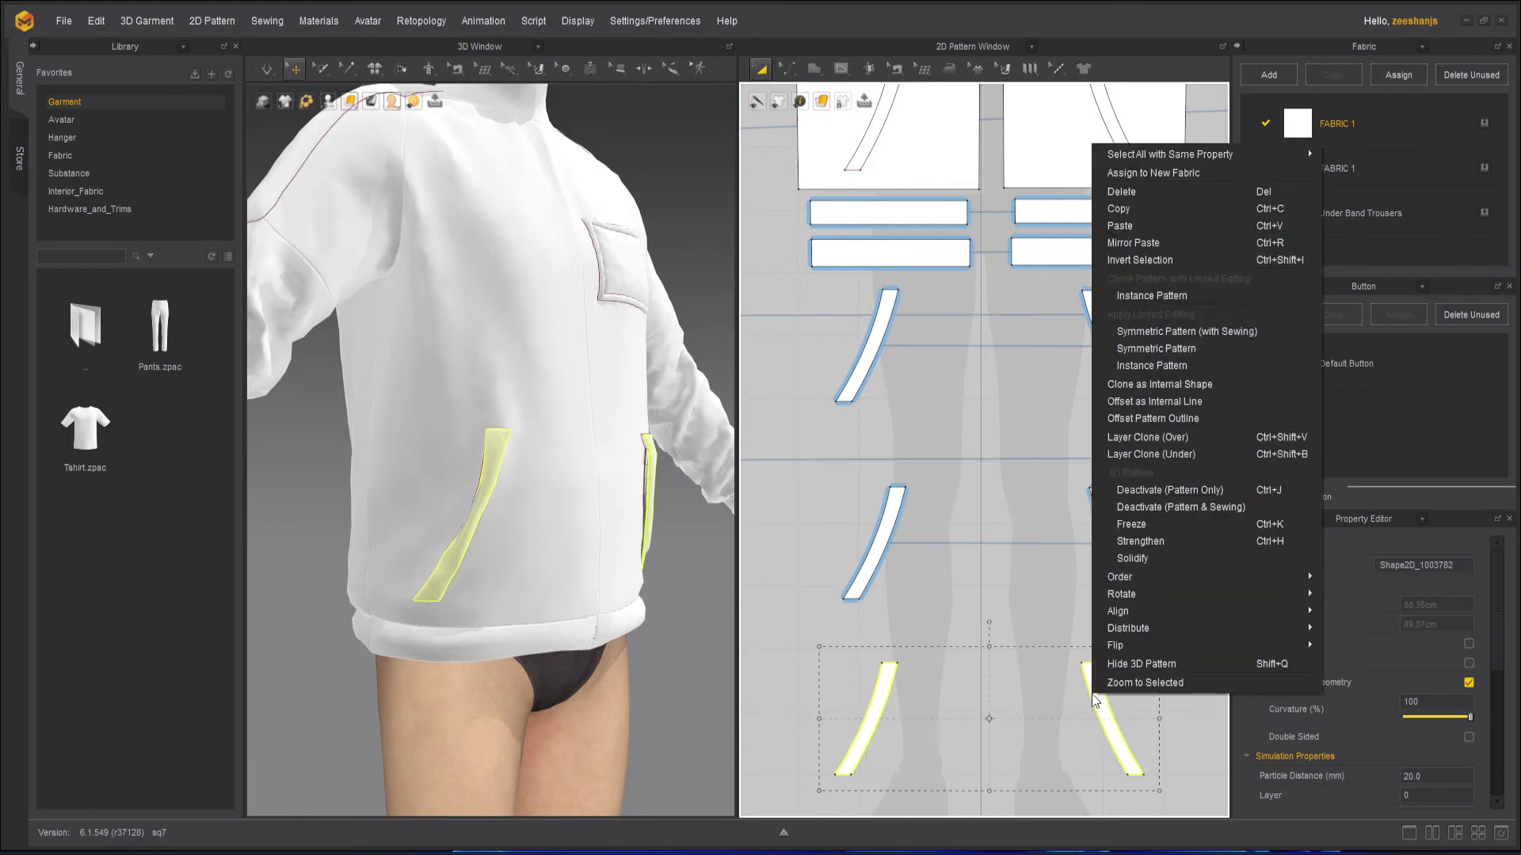
left_click(1194, 333)
left_click(1045, 574)
Step: Delete the symmetric seam line pair joining the first and second rows of curved strips with Edit Sewing
middle_click_drag(981, 537, 1002, 699)
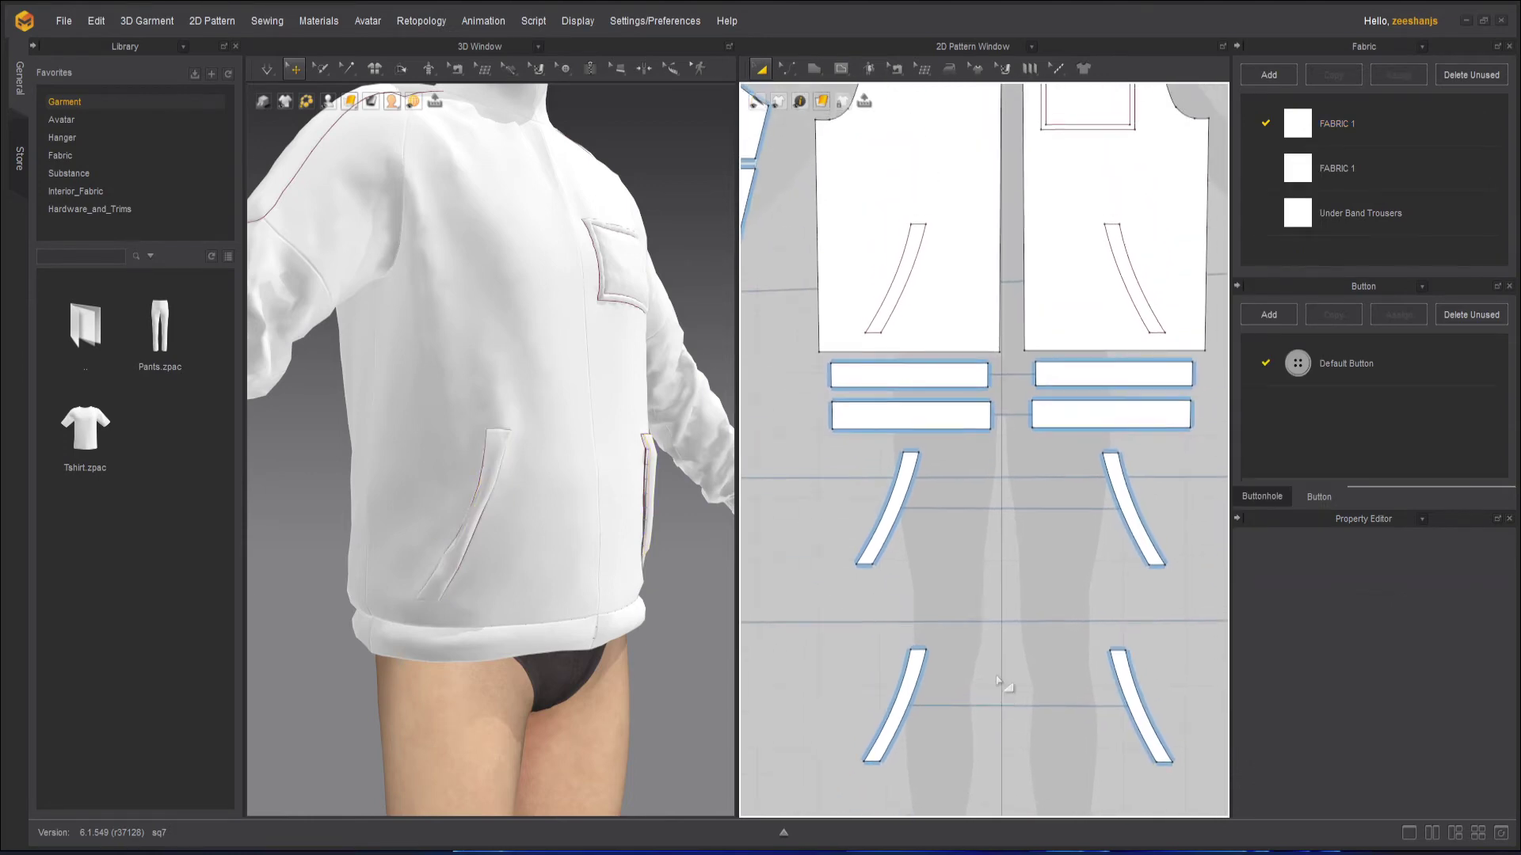
left_click(896, 69)
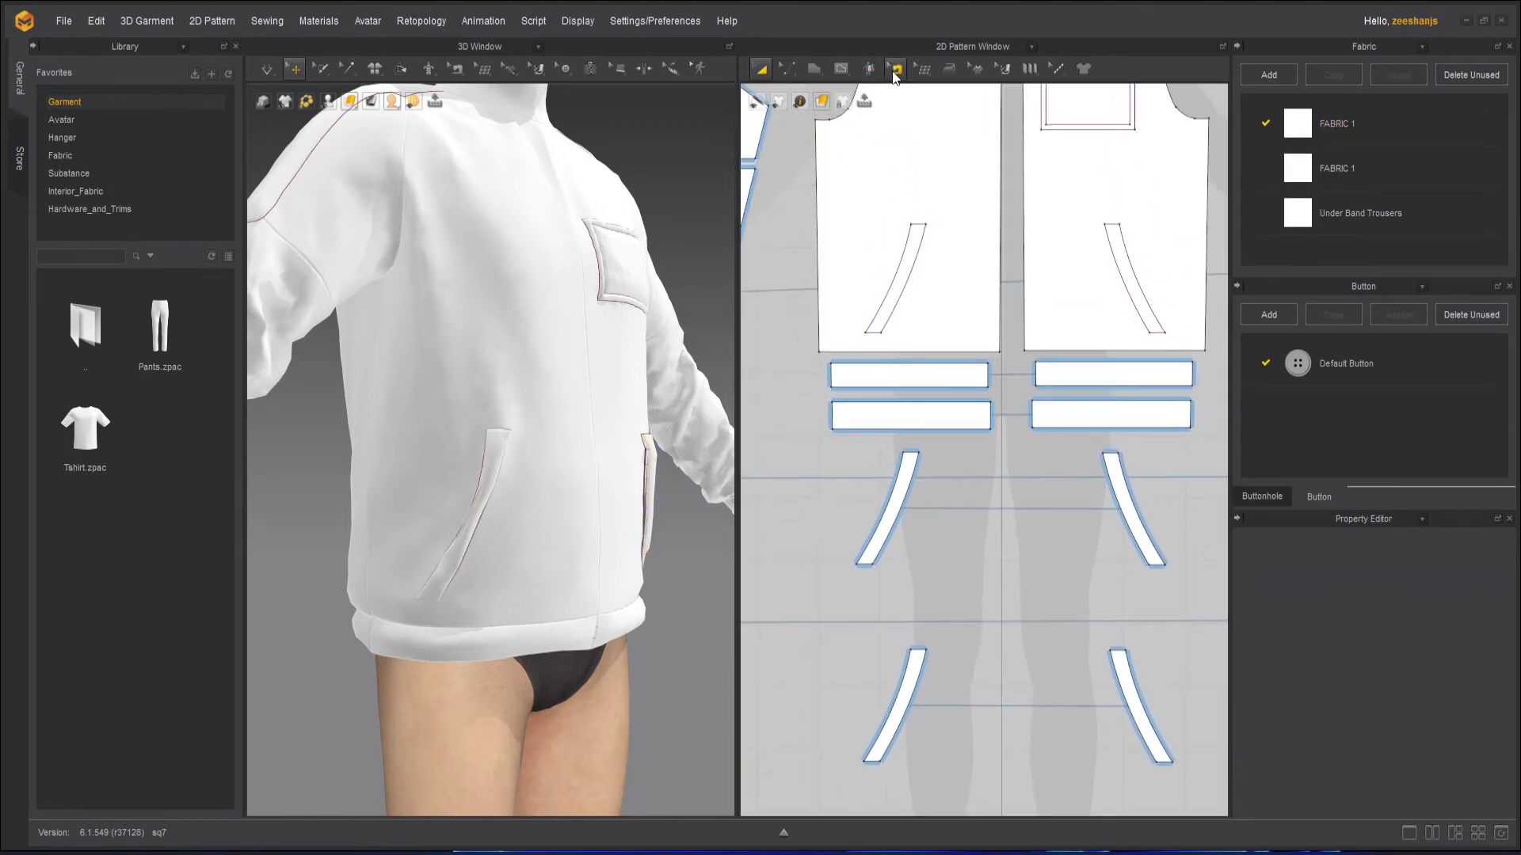
middle_click_drag(980, 617, 1020, 467)
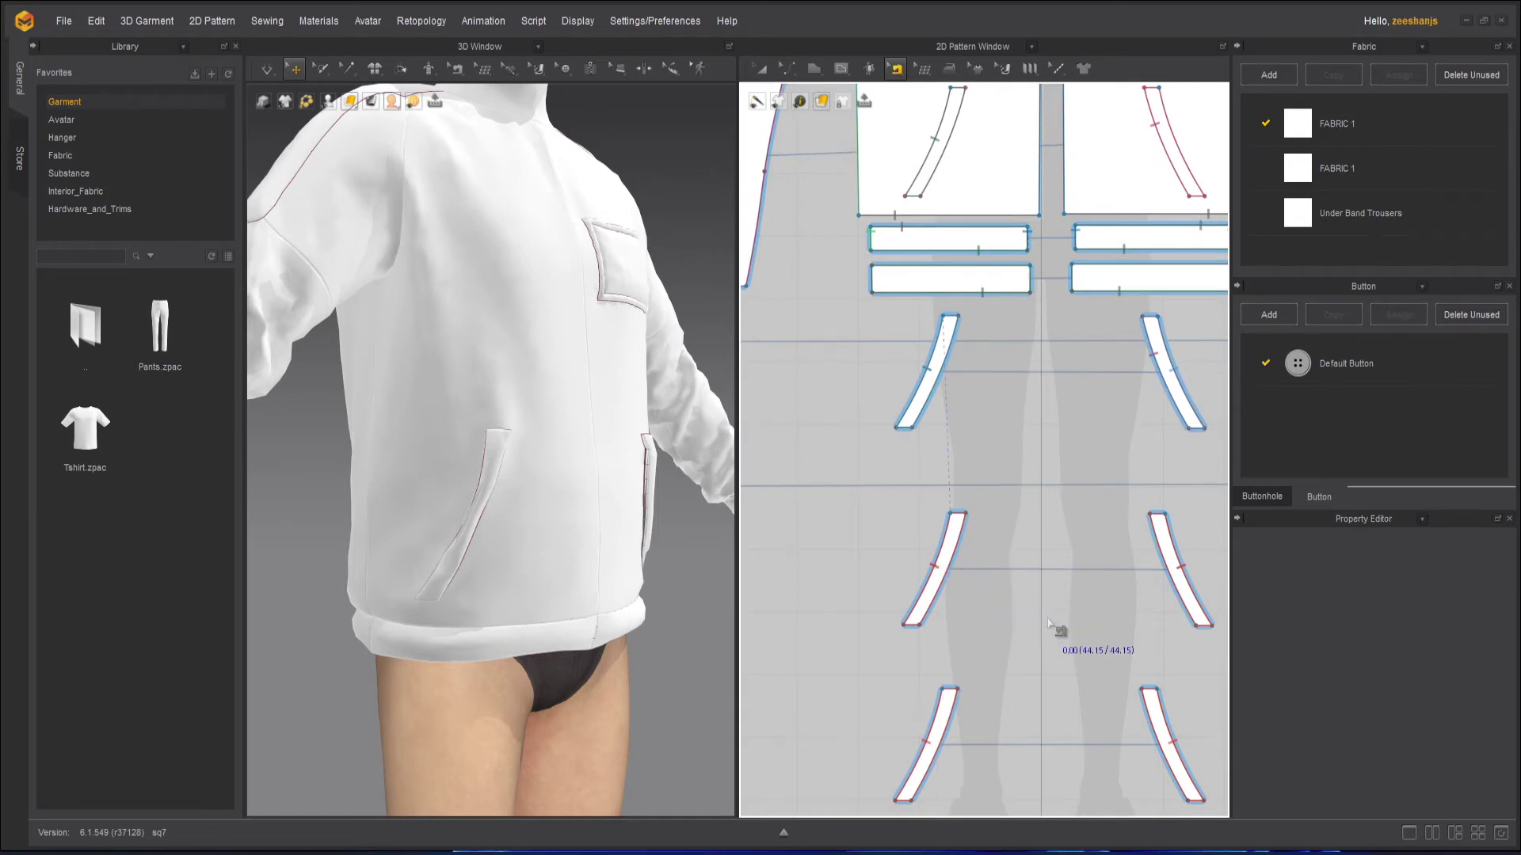
middle_click_drag(1062, 628, 1044, 552)
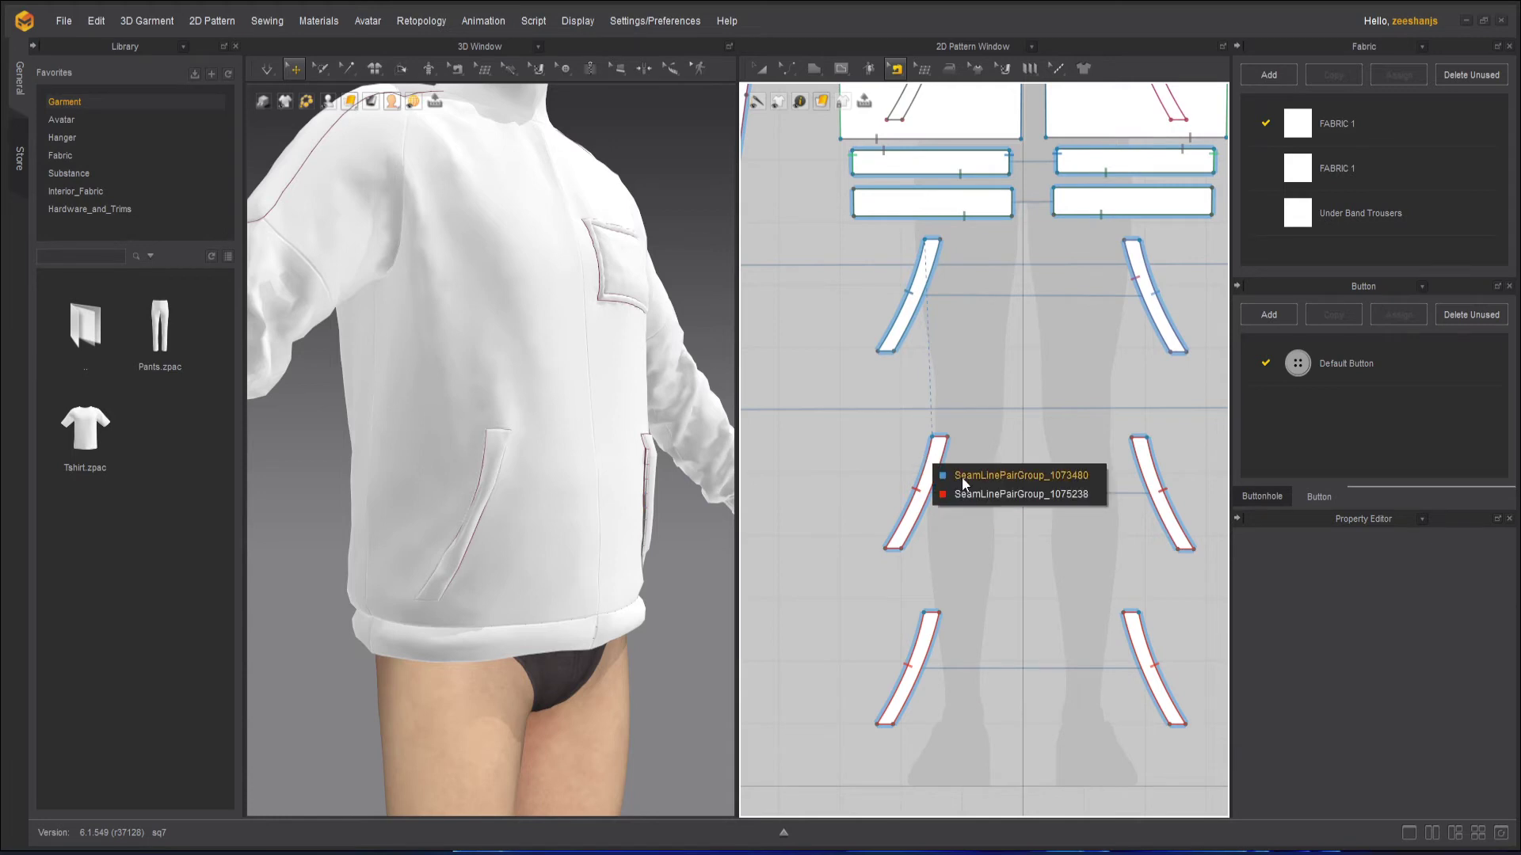
left_click(963, 476)
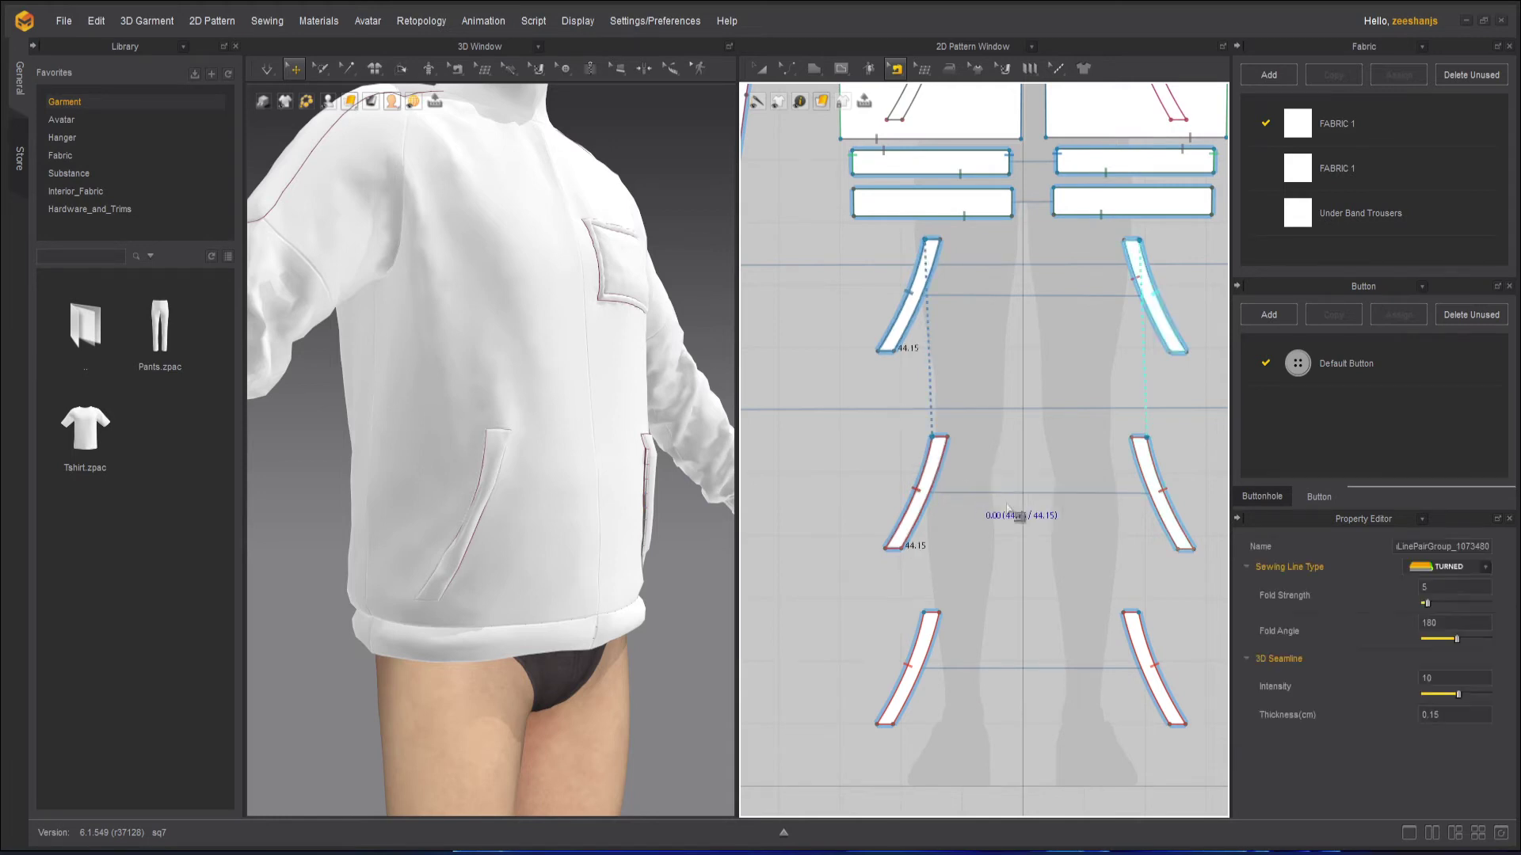
left_click(1018, 516)
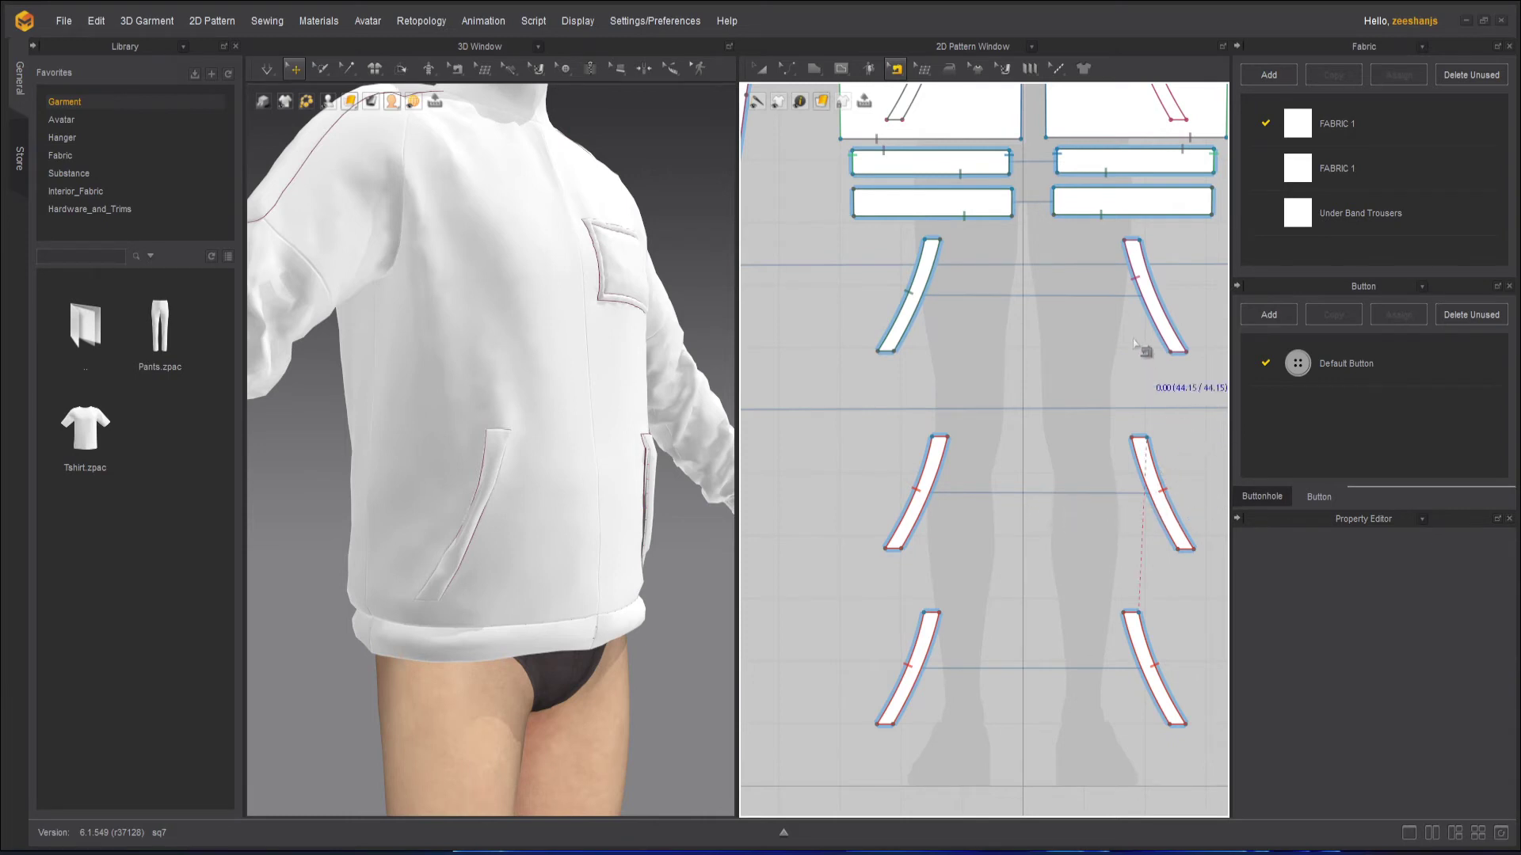
Step: Free-sew the first left curved strip to the strip below it along both ends and the inner long edge
left_click(934, 499)
scroll(977, 292, "up", 3)
scroll(1017, 409, "down", 2)
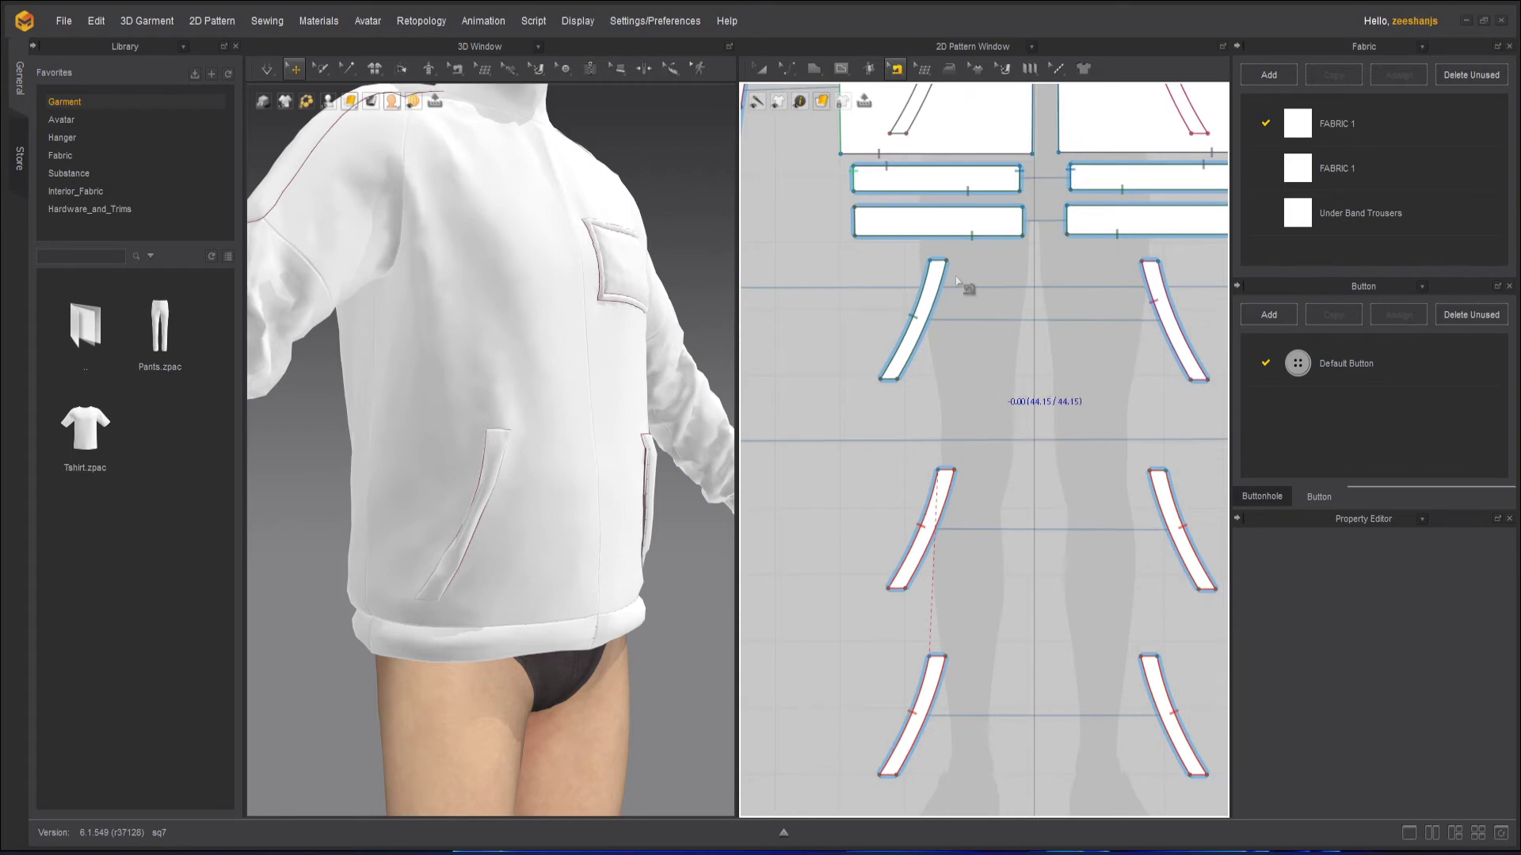
left_click(897, 72)
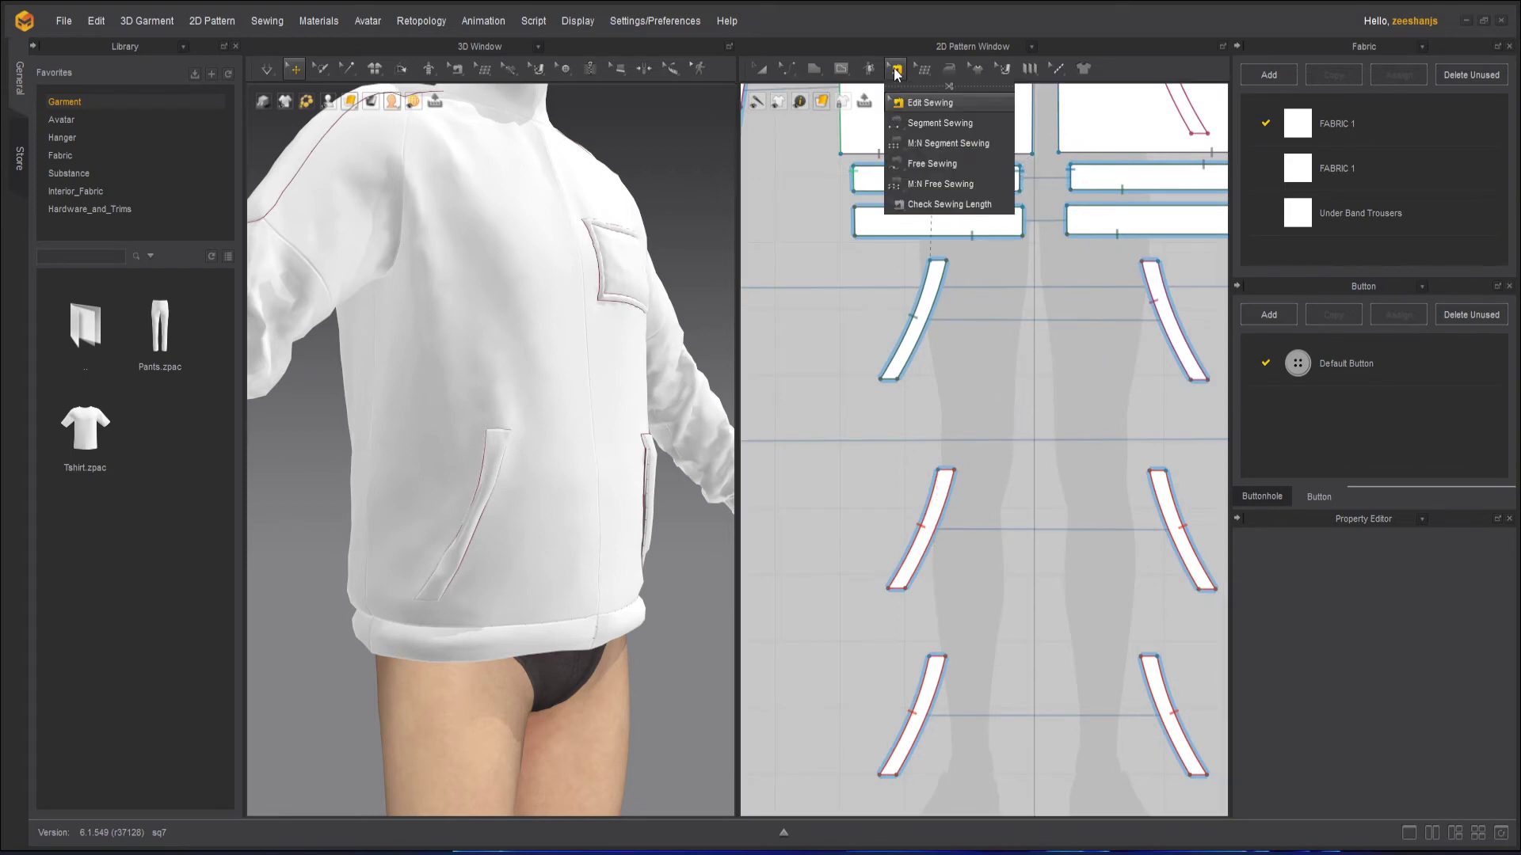
left_click(934, 163)
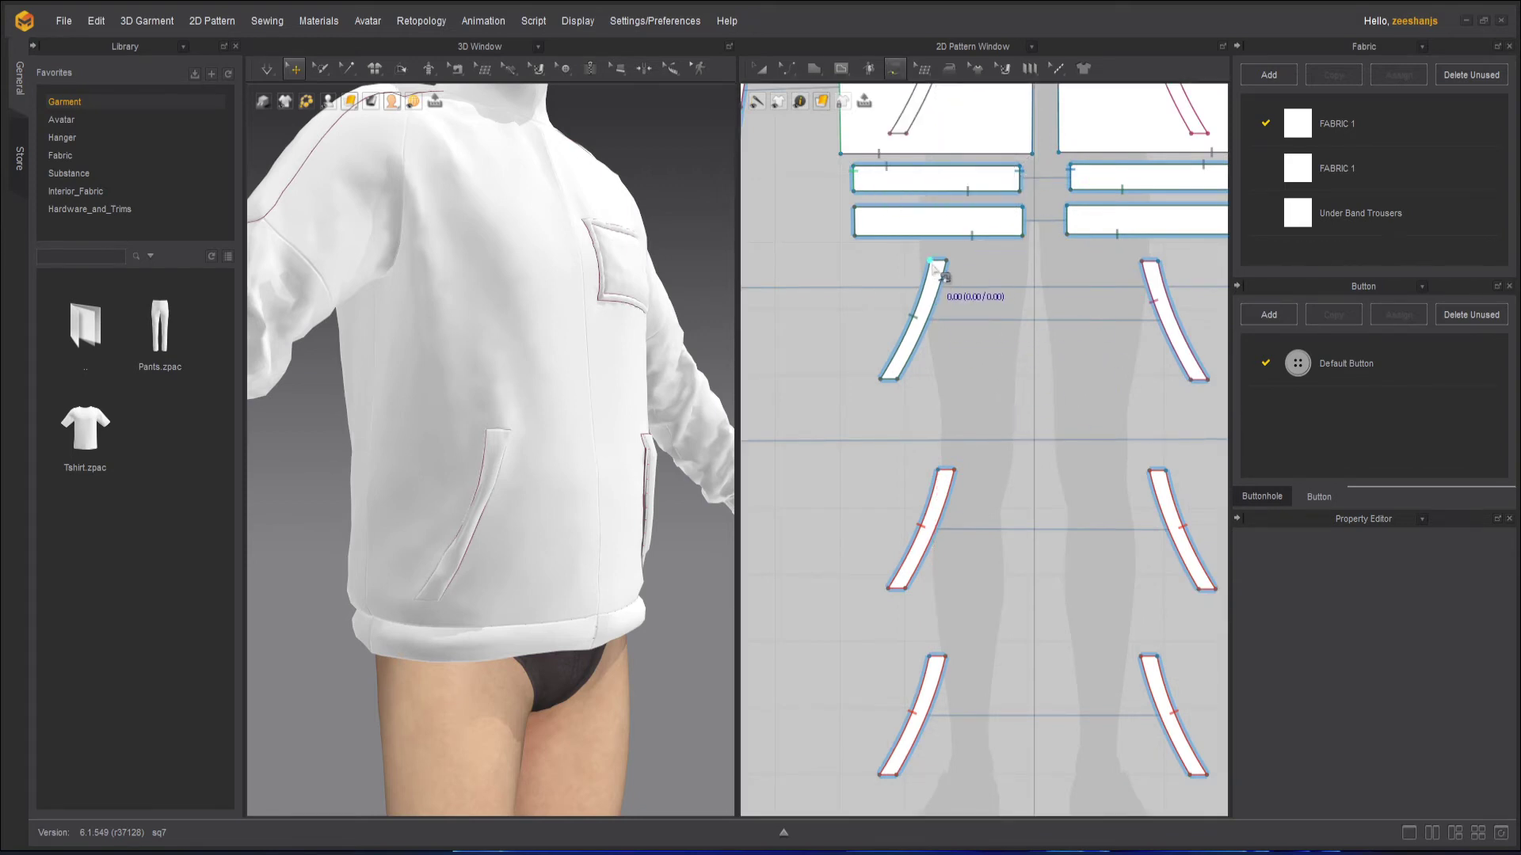
left_click(881, 380)
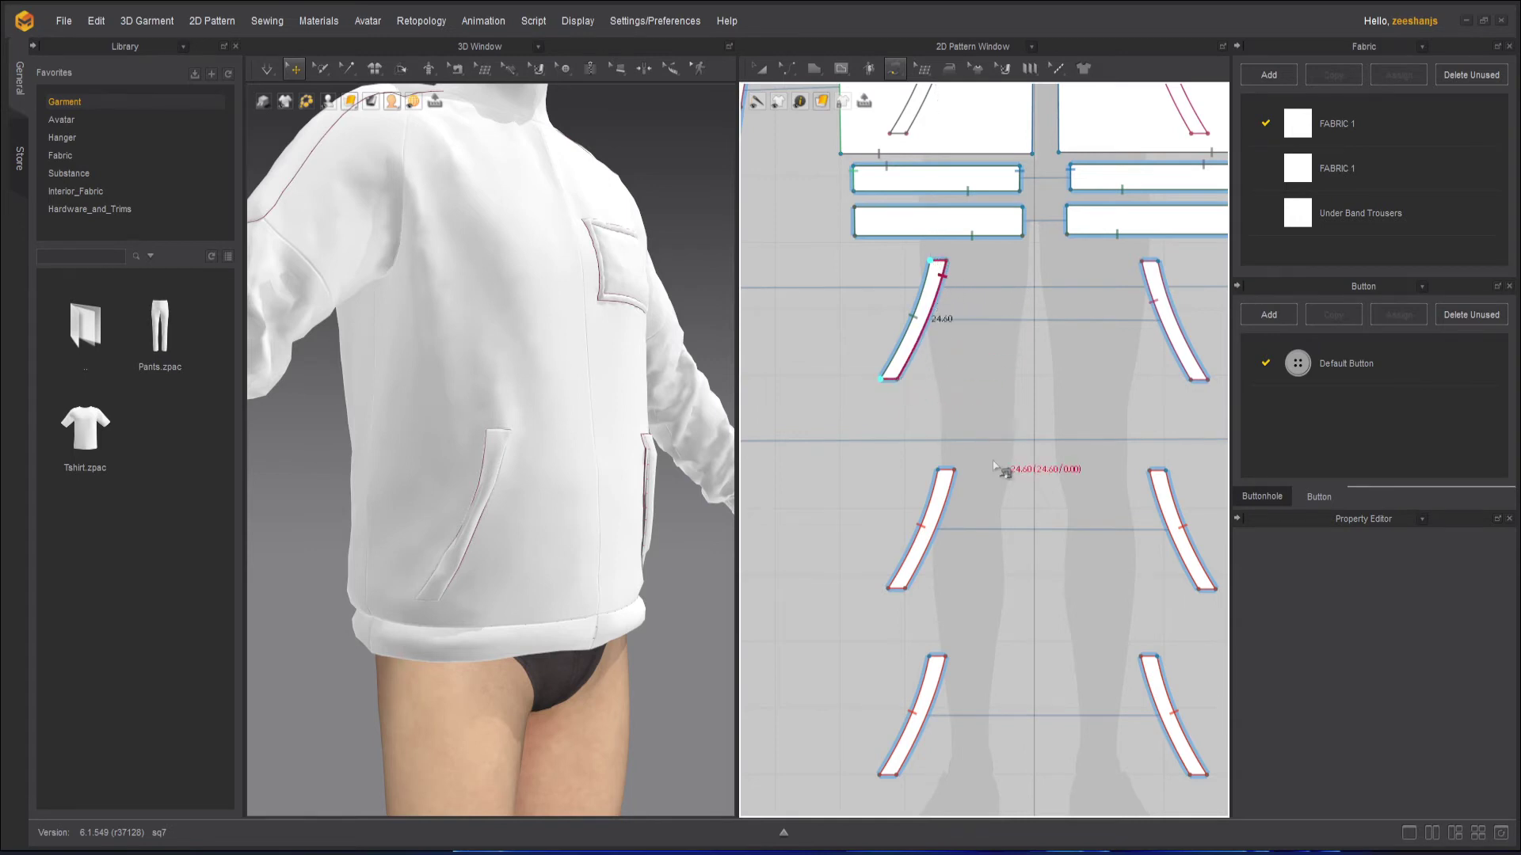
left_click(941, 471)
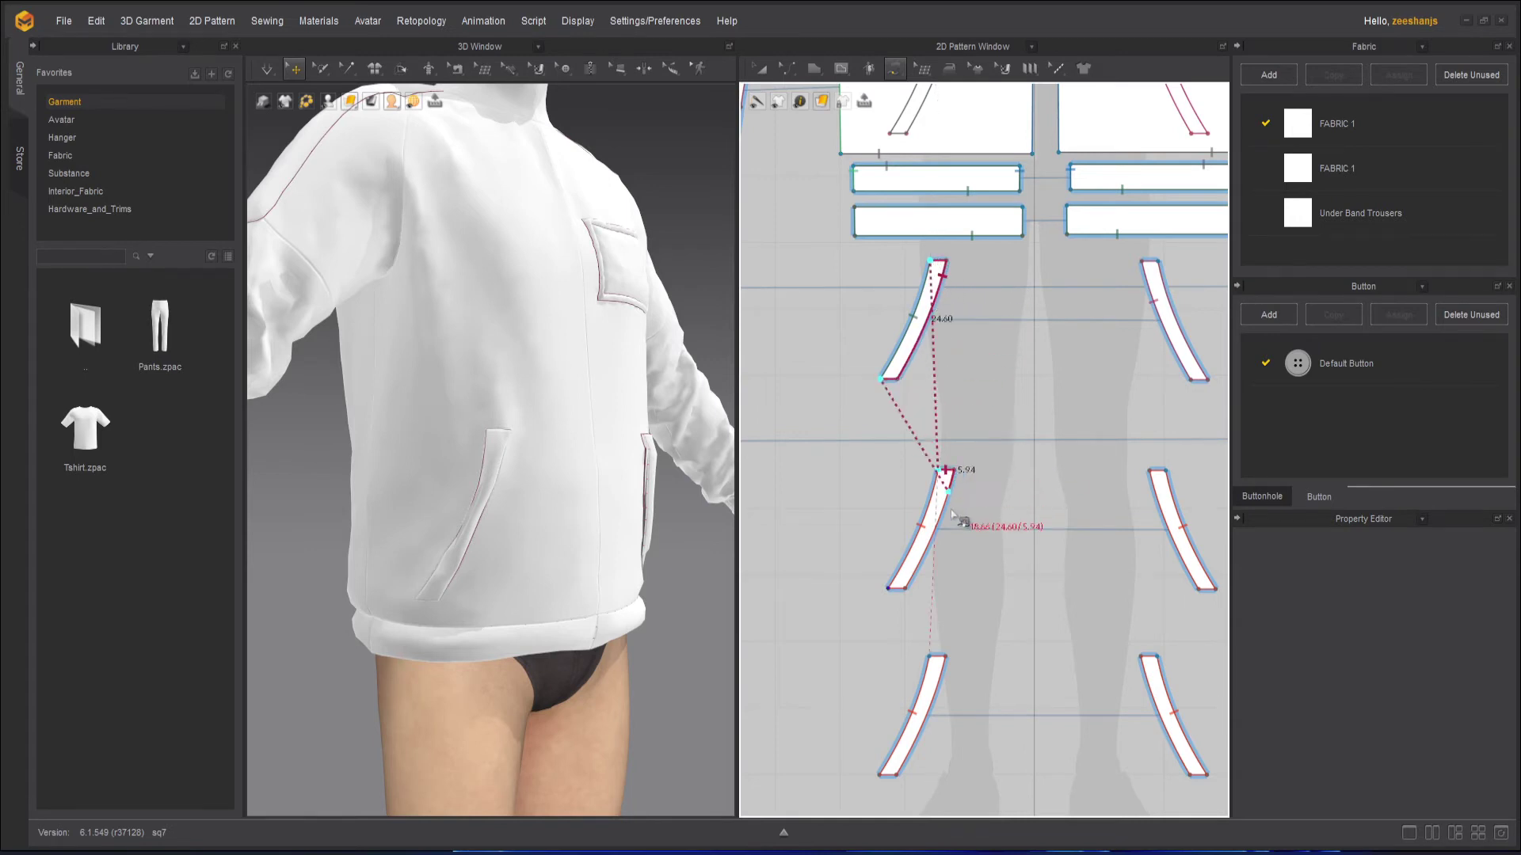
left_click(894, 593)
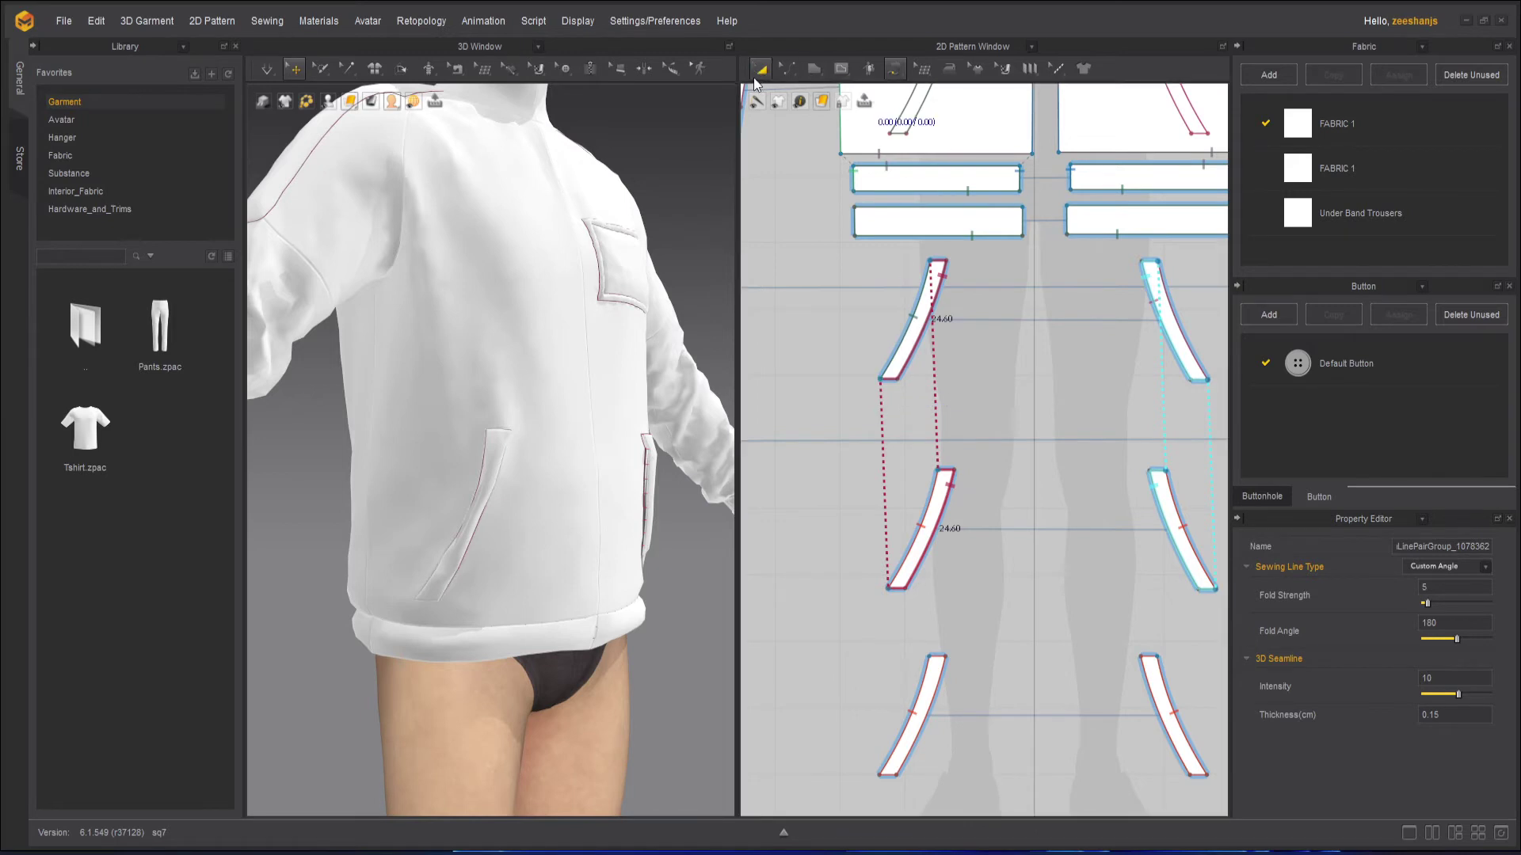
Step: Return to Transform Pattern and simulate the garment to drape the resewn pocket strips
left_click(762, 71)
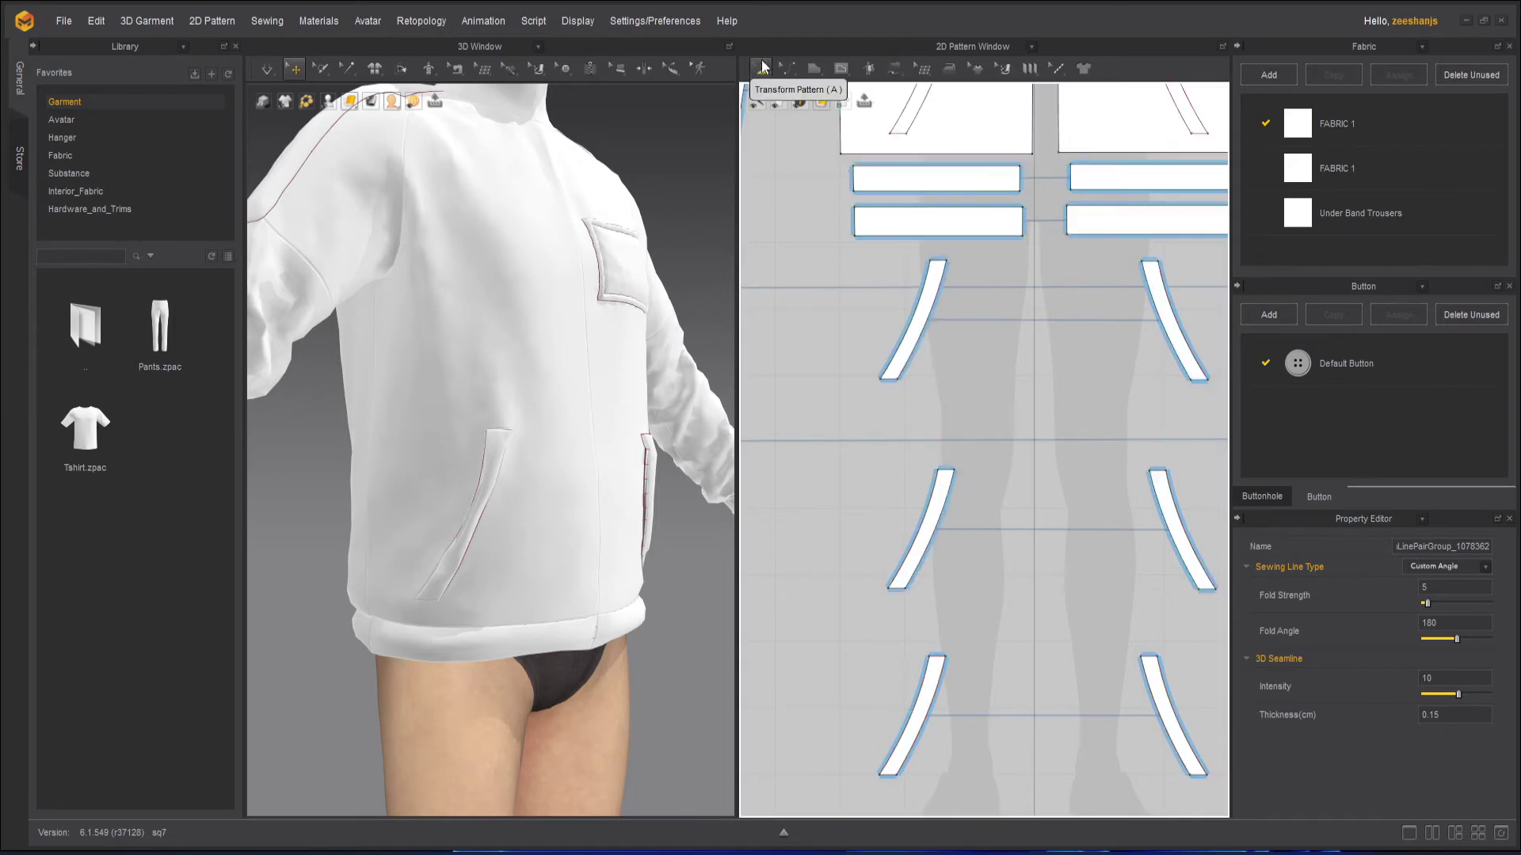
left_click(267, 68)
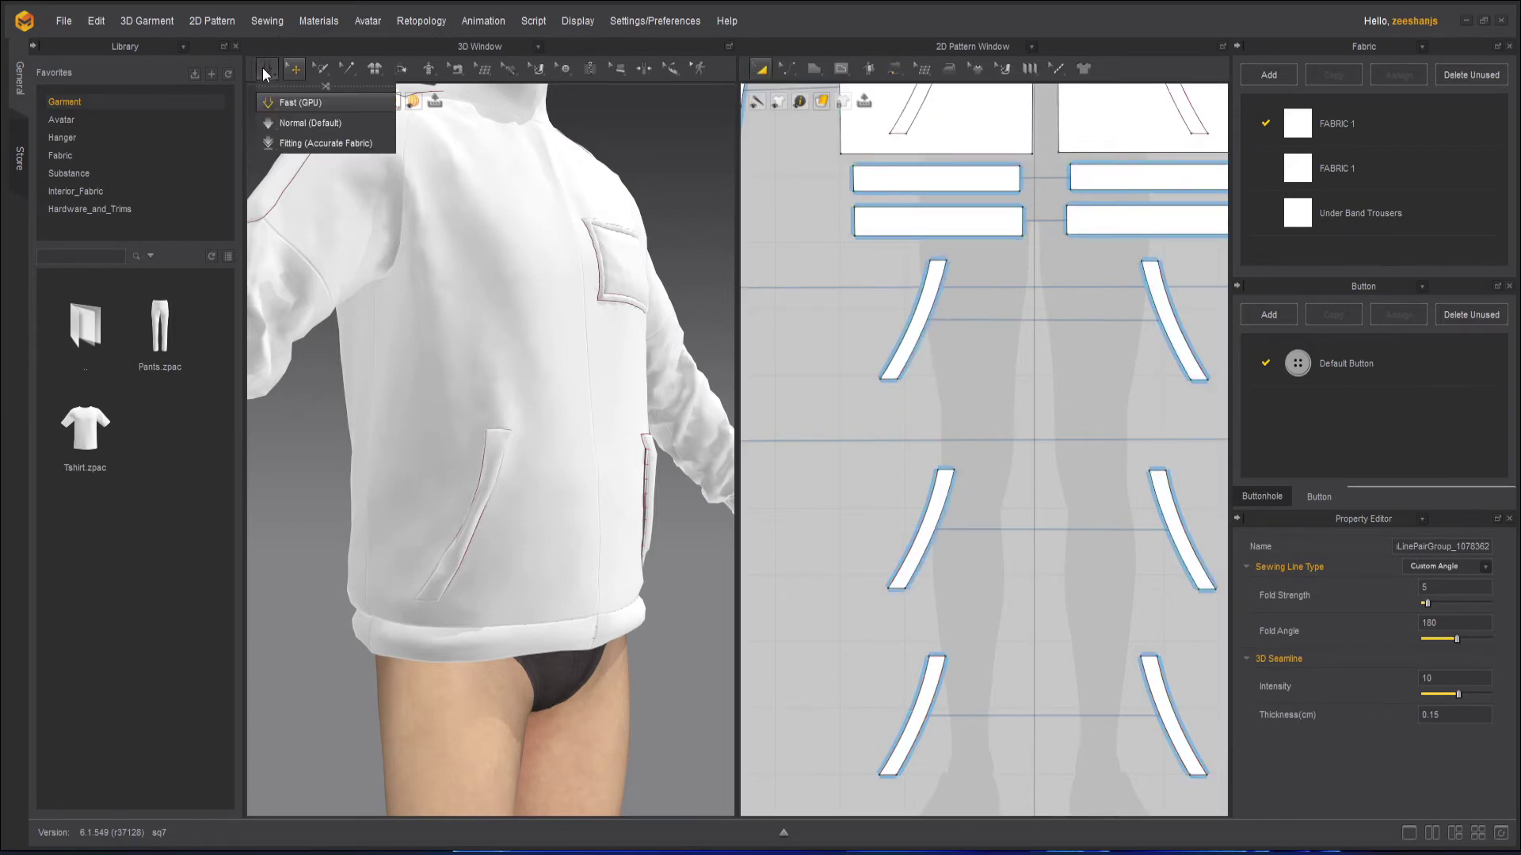
left_click(697, 600)
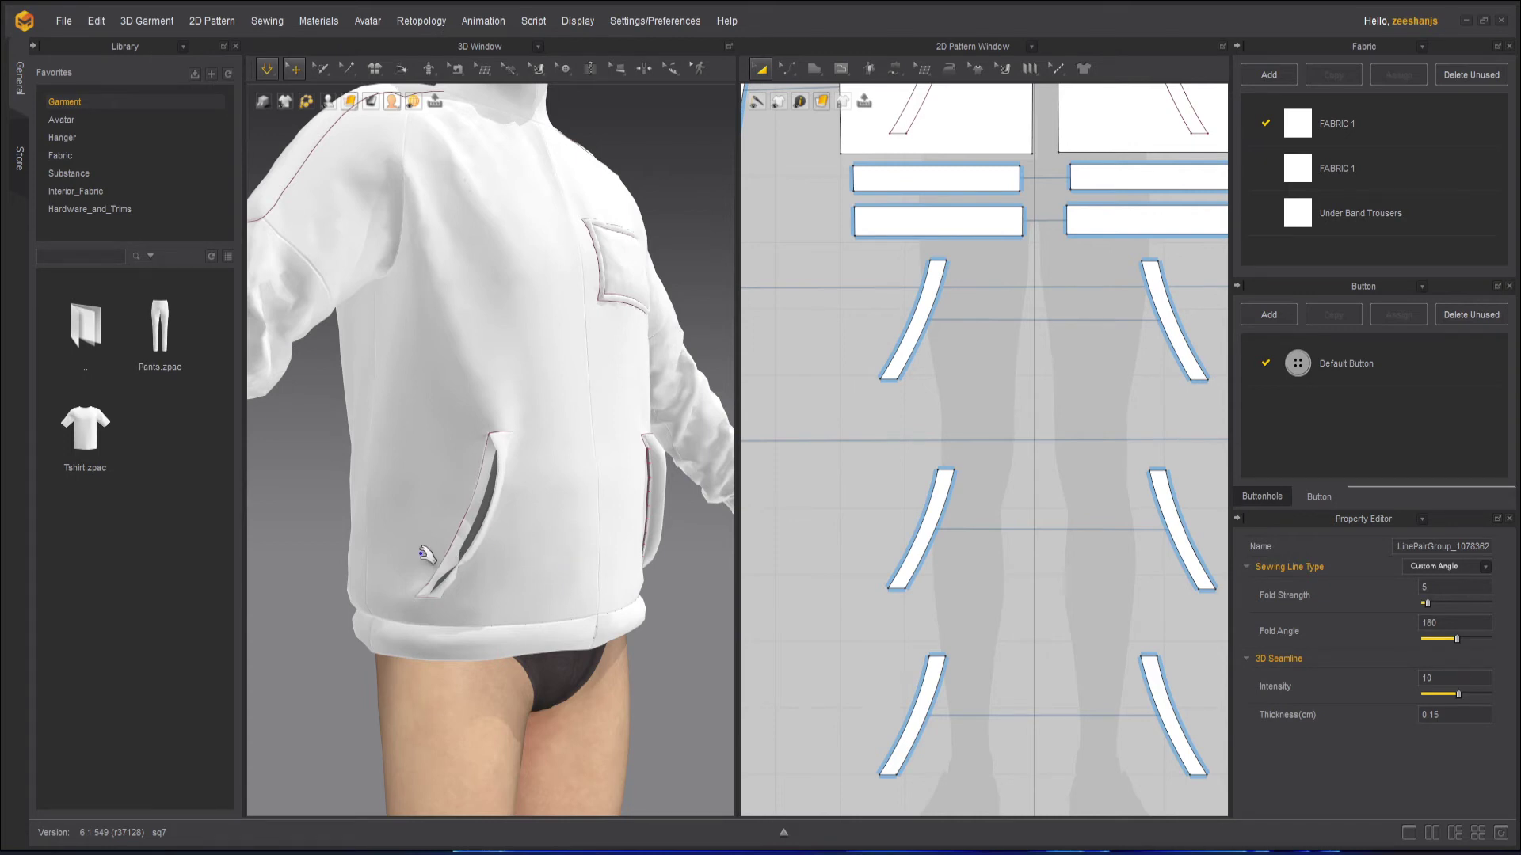
scroll(501, 600, "up", 3)
scroll(516, 524, "down", 5)
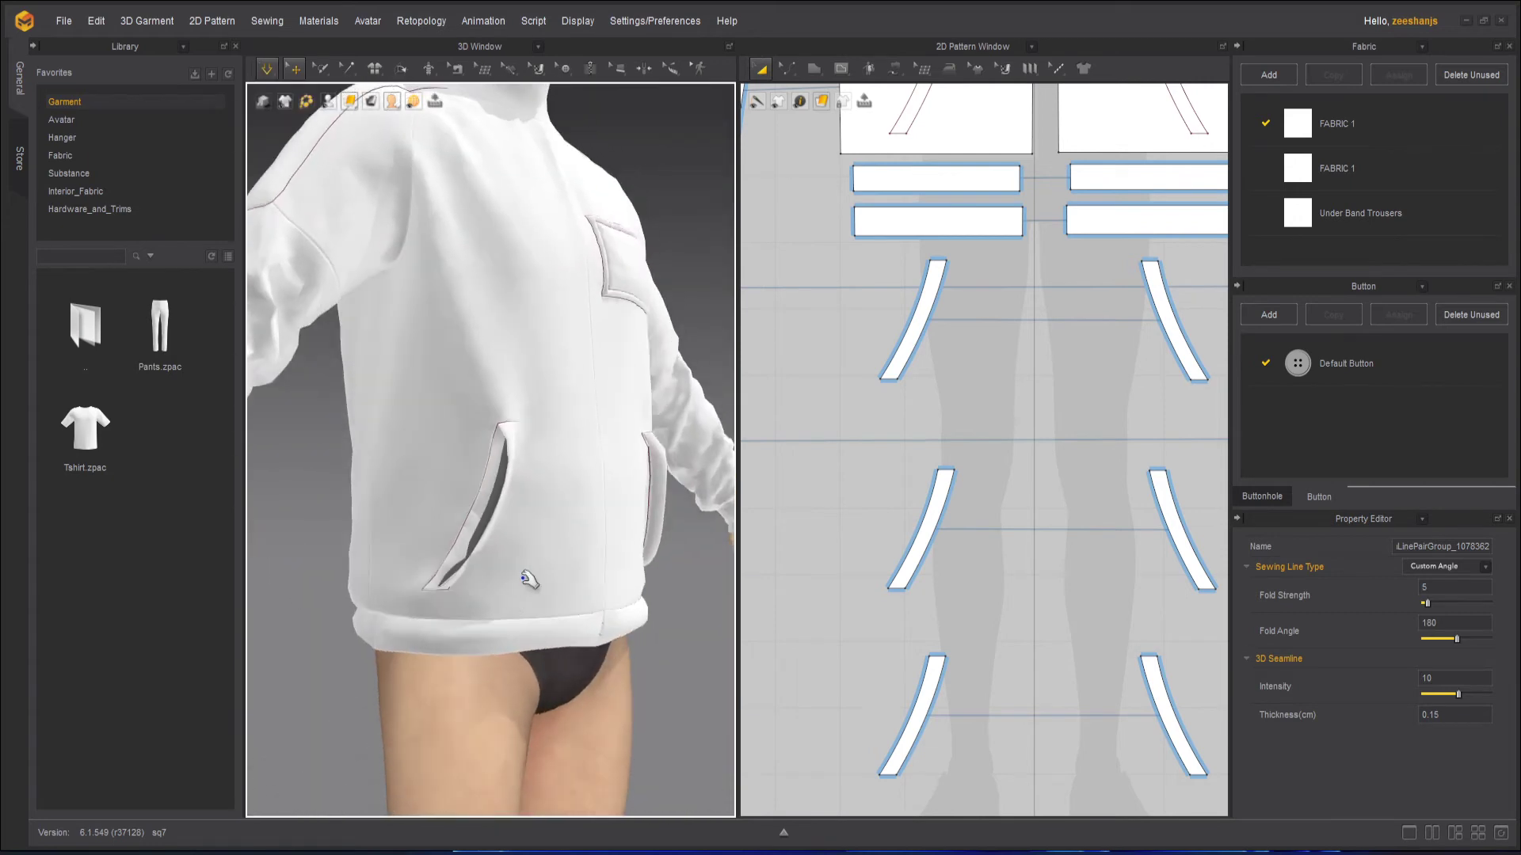
scroll(526, 633, "up", 6)
right_click_drag(512, 564, 546, 560)
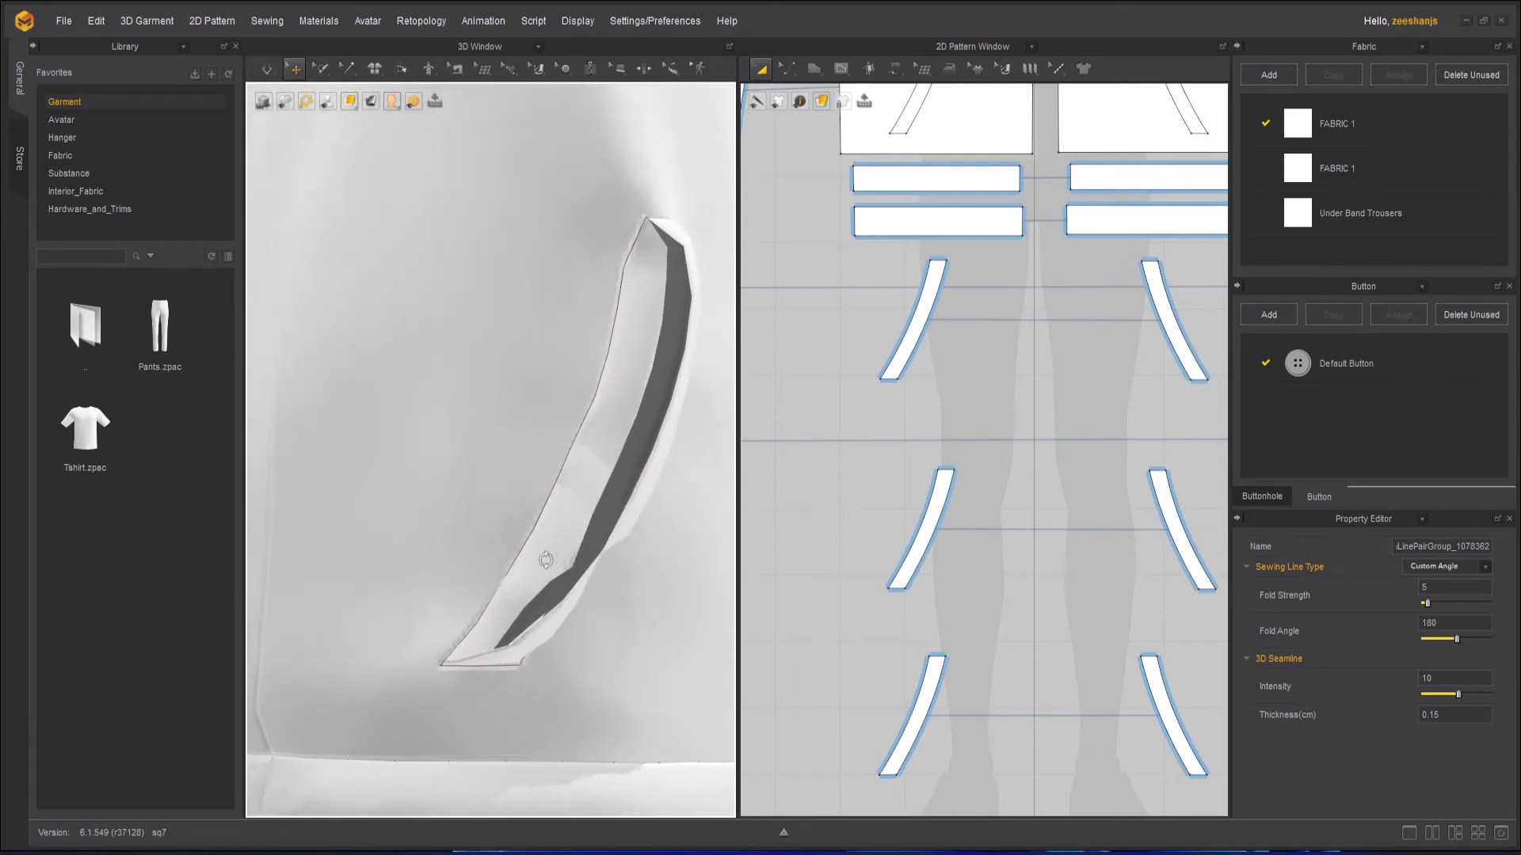
Step: Pull the second and third strip layers at the pocket opening in 3D while simulating and check the drape from several angles
left_click(640, 536)
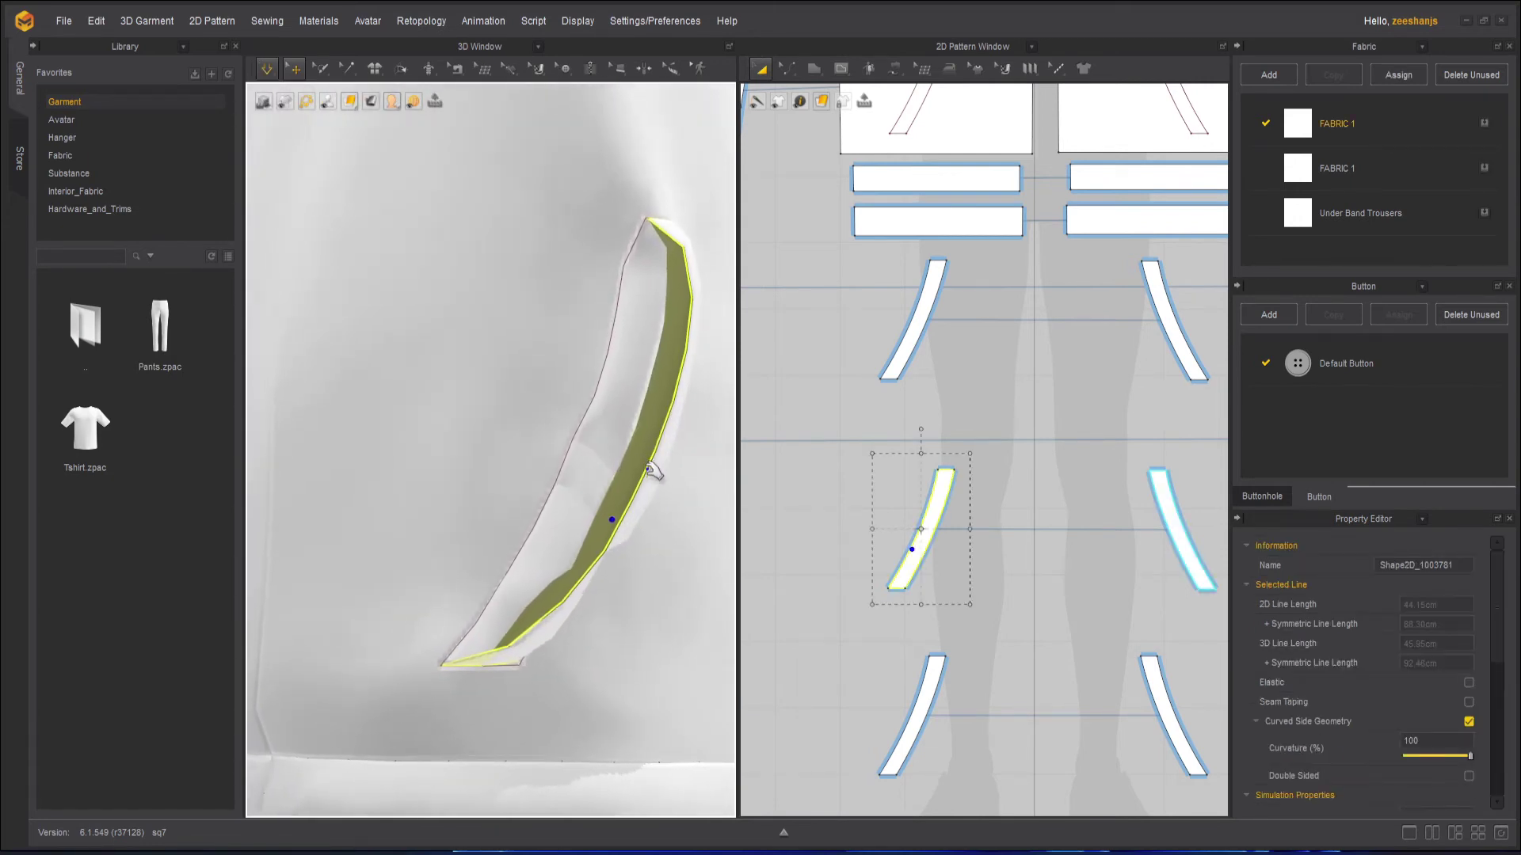
left_click(651, 472)
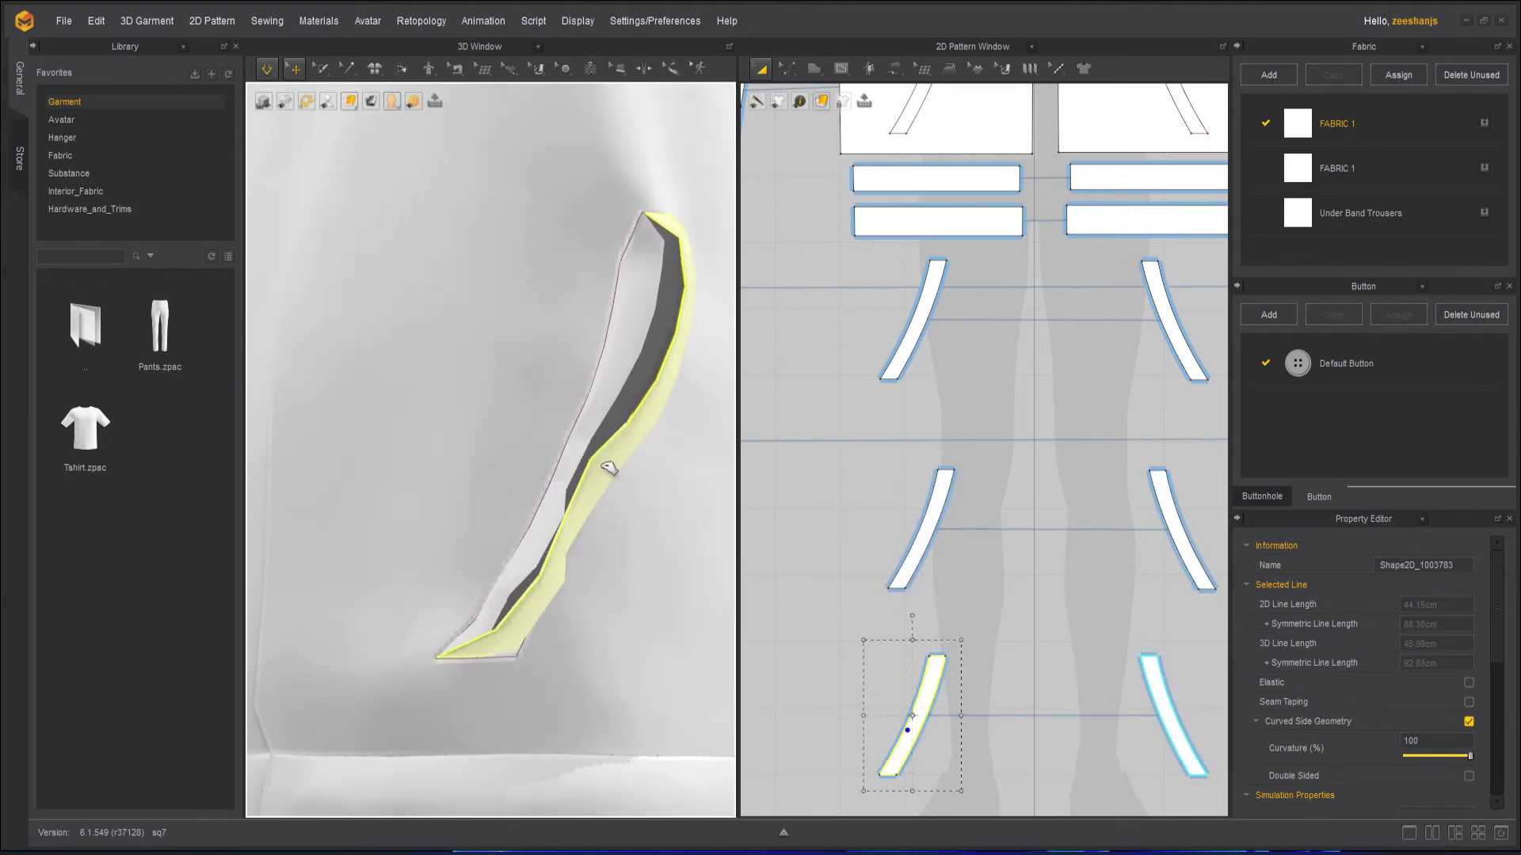
right_click_drag(668, 355, 655, 346)
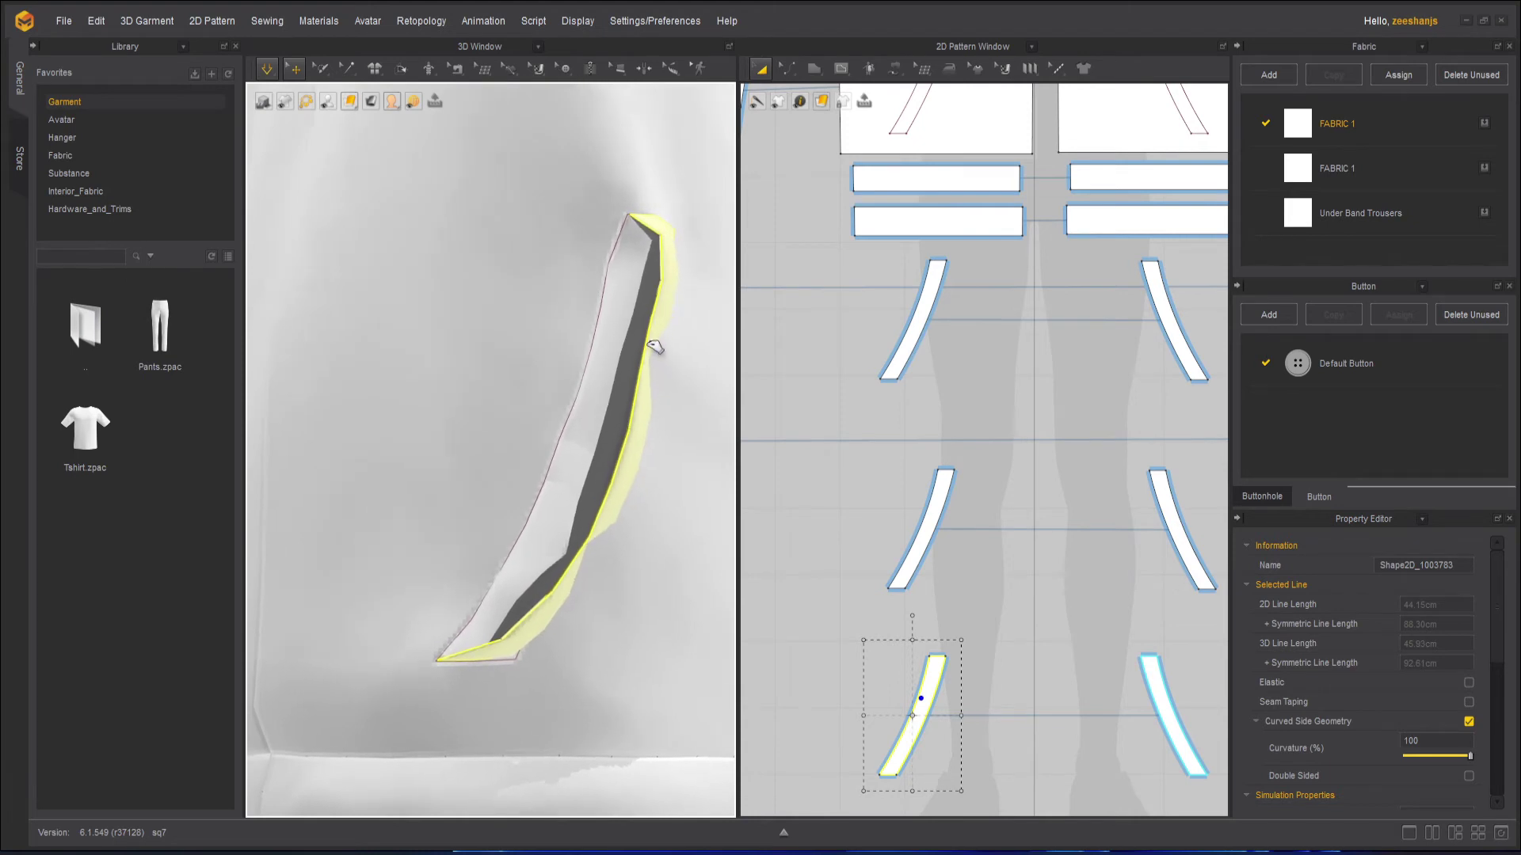
key("space")
scroll(651, 383, "down", 3)
right_click_drag(652, 411, 645, 531)
right_click_drag(598, 476, 434, 515)
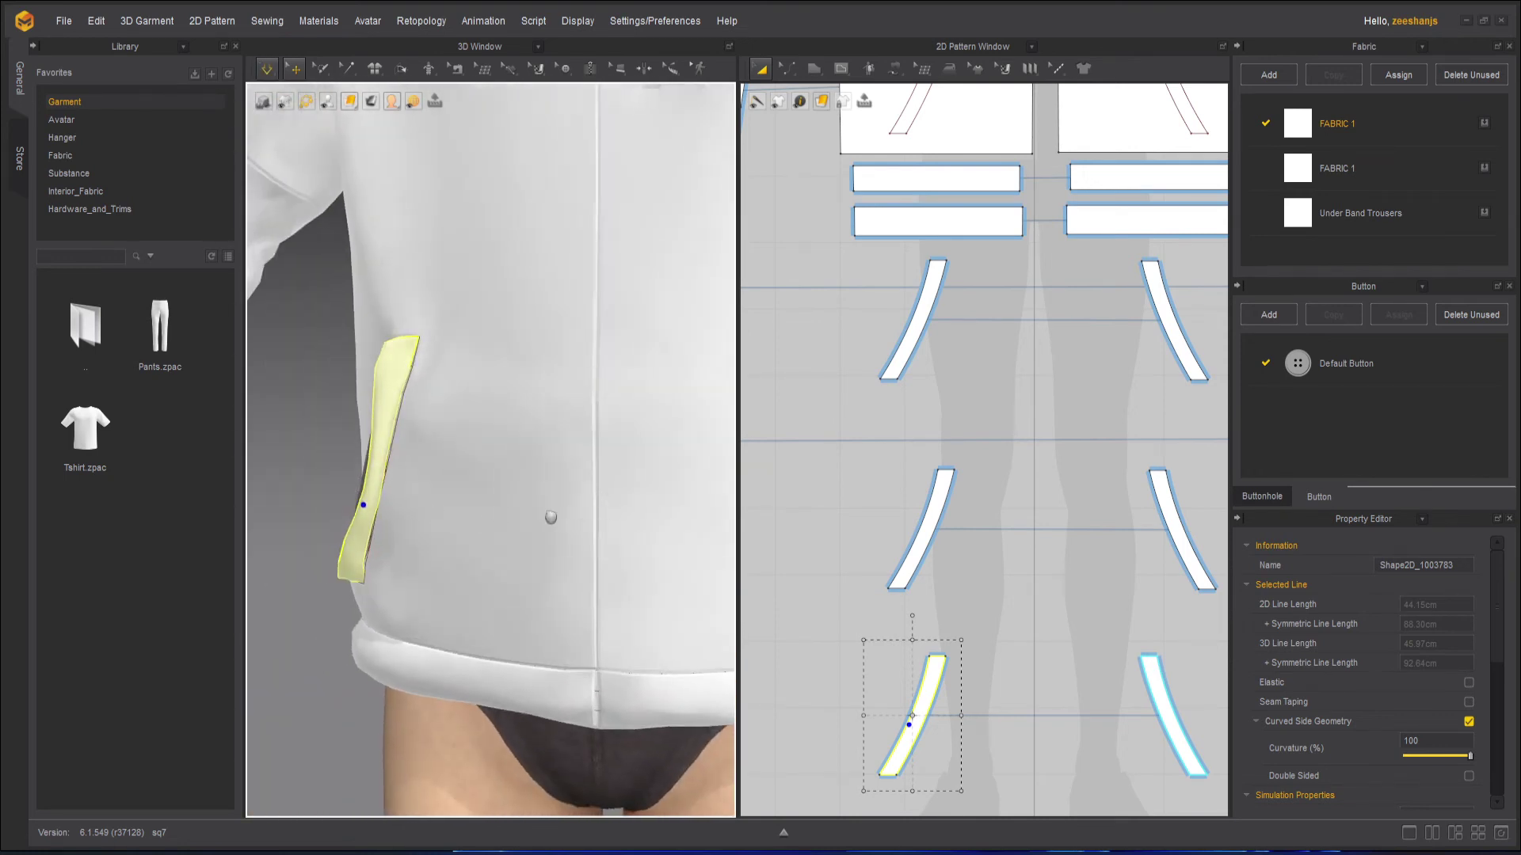
right_click_drag(550, 517, 476, 523)
scroll(454, 547, "down", 2)
key("space")
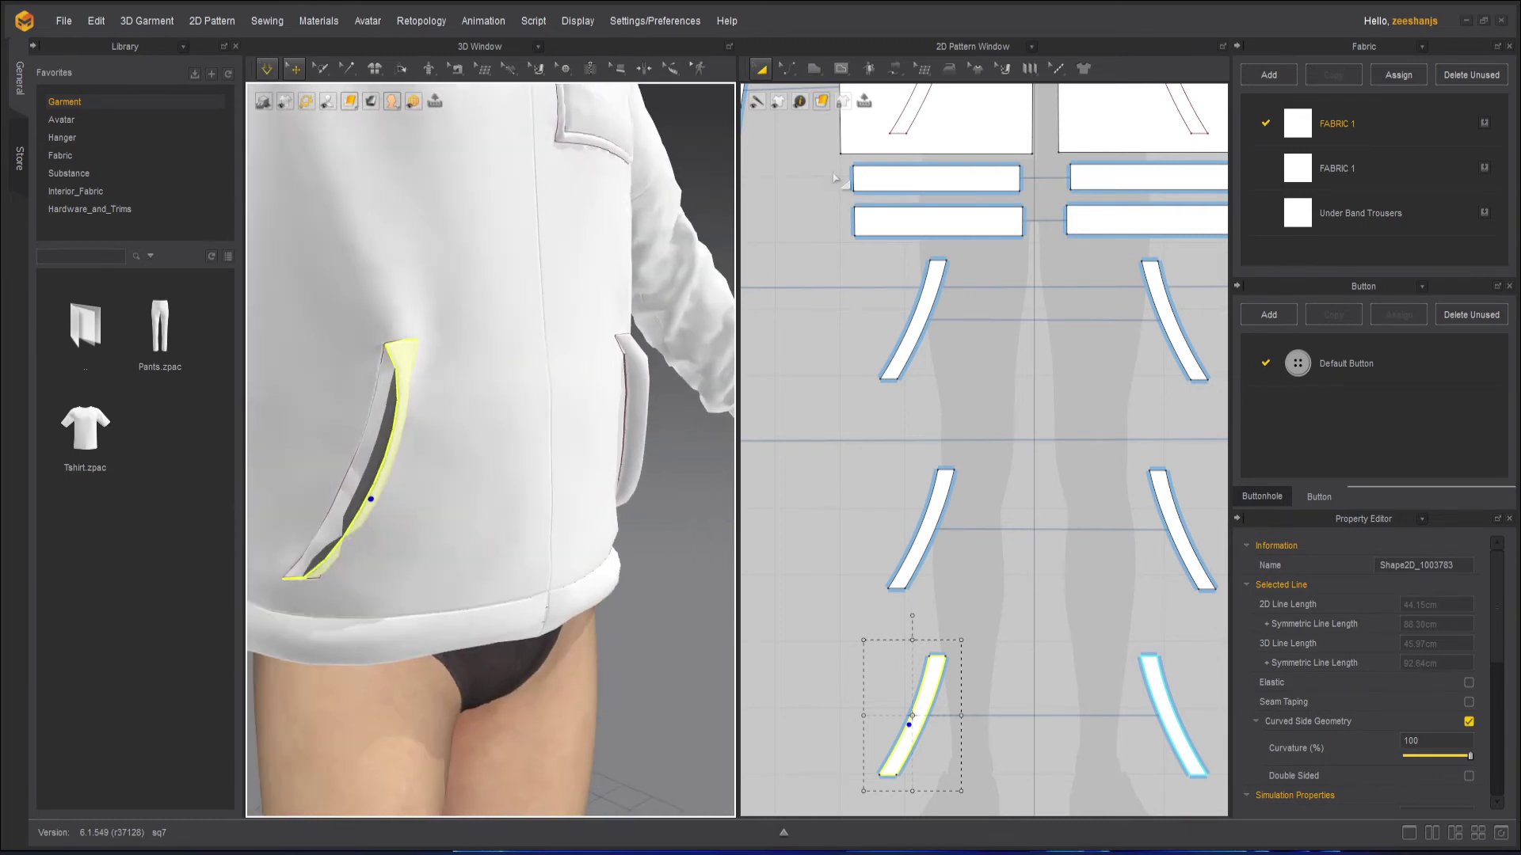
Step: Select the second and third rows of curved strips, scale them down slightly together, and stop the simulation
left_click(924, 547, "shift")
left_click(1186, 552, "shift")
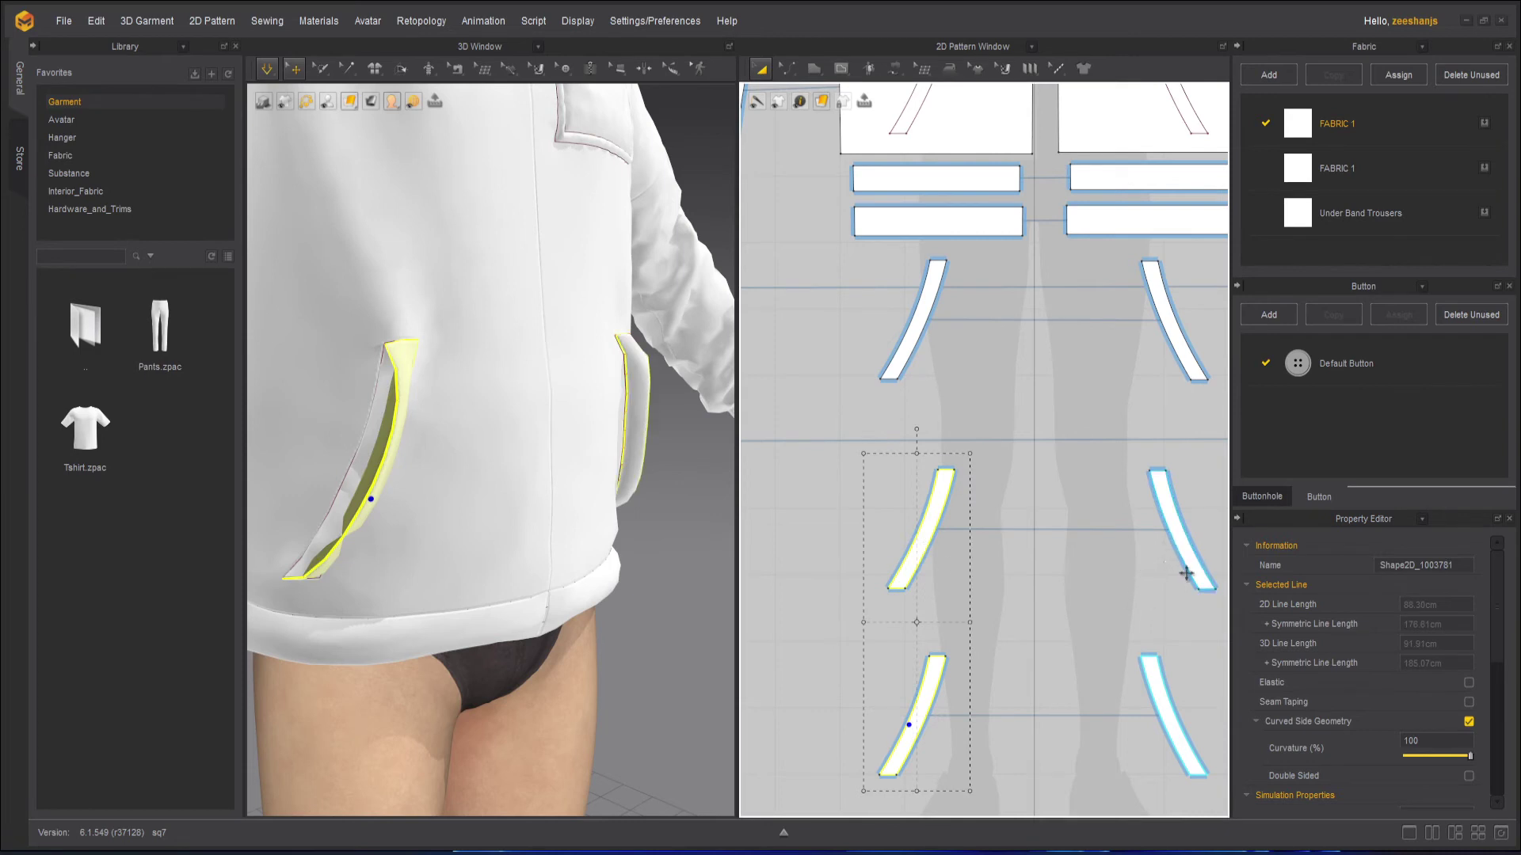
left_click(1162, 703, "shift")
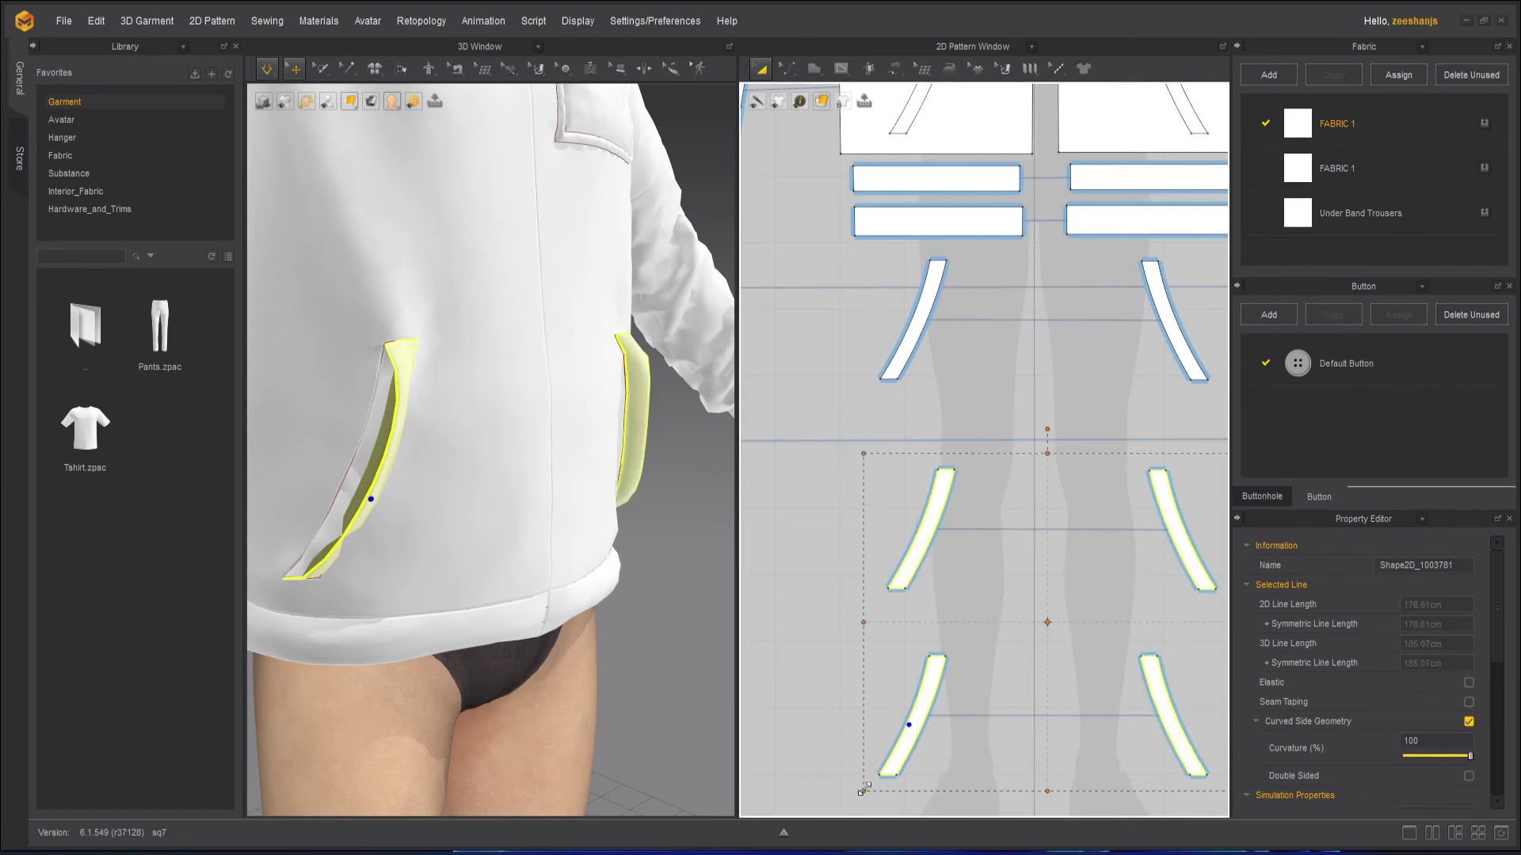
left_click_drag(871, 784, 885, 754)
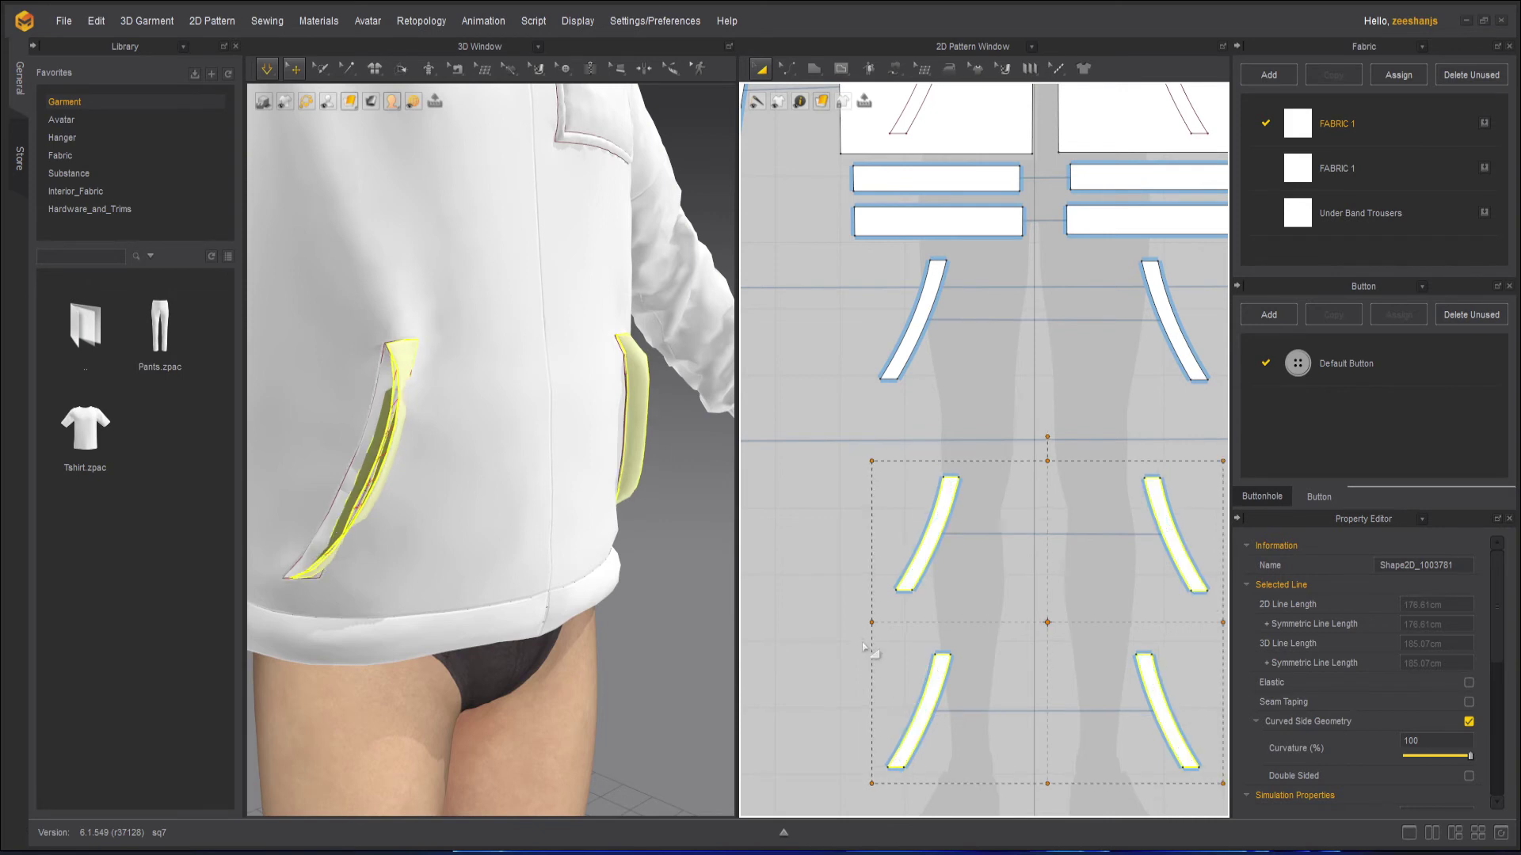
left_click(264, 100)
Step: Set the Particle Distance of all six curved pocket strips to 5 mm and clear the selection
scroll(900, 422, "down", 2)
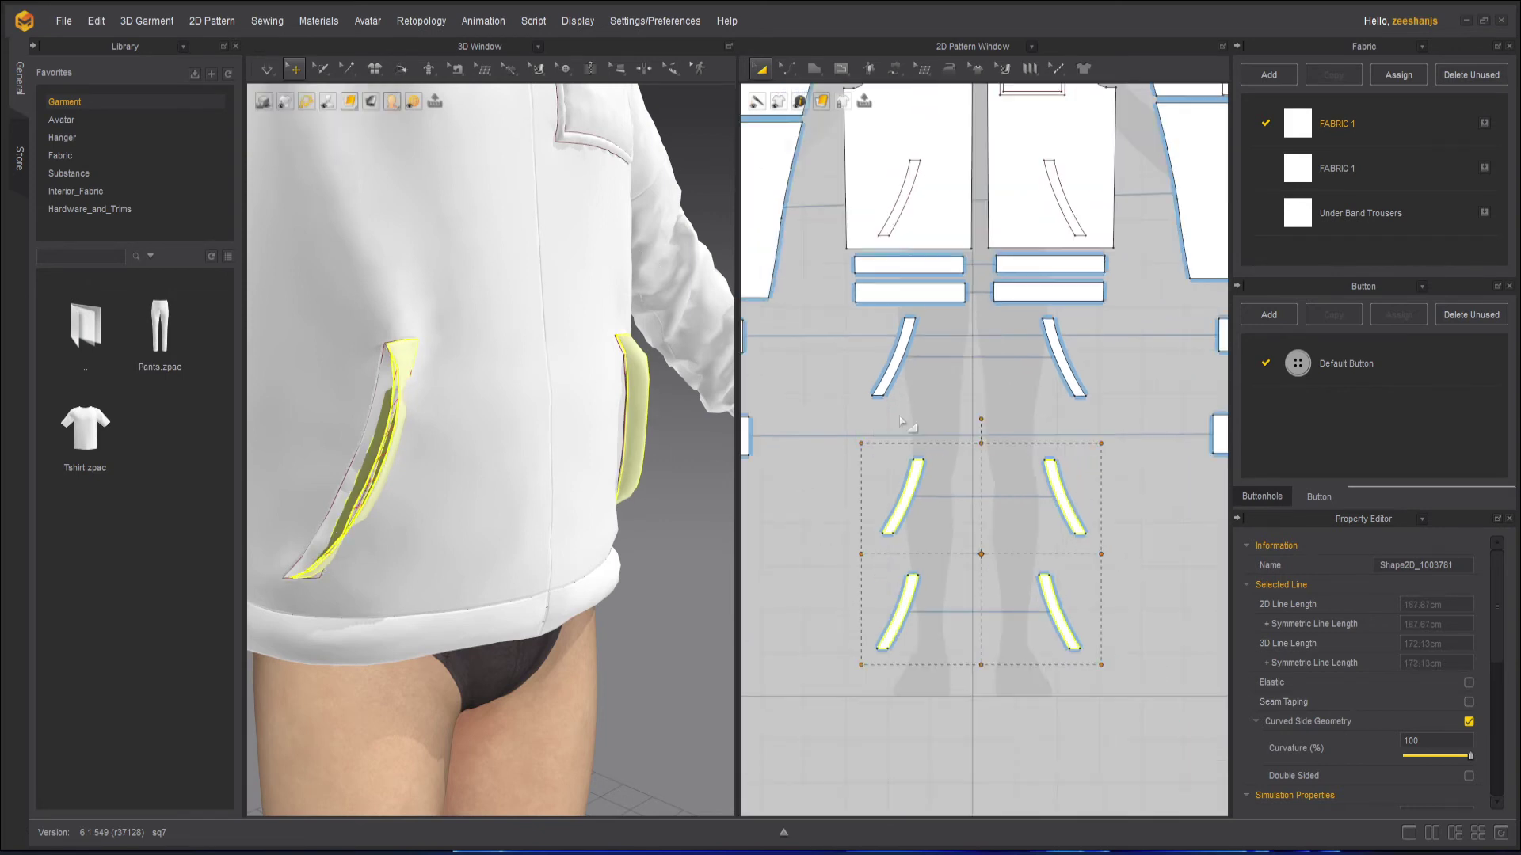
left_click(905, 362, "shift")
left_click(1071, 377, "shift")
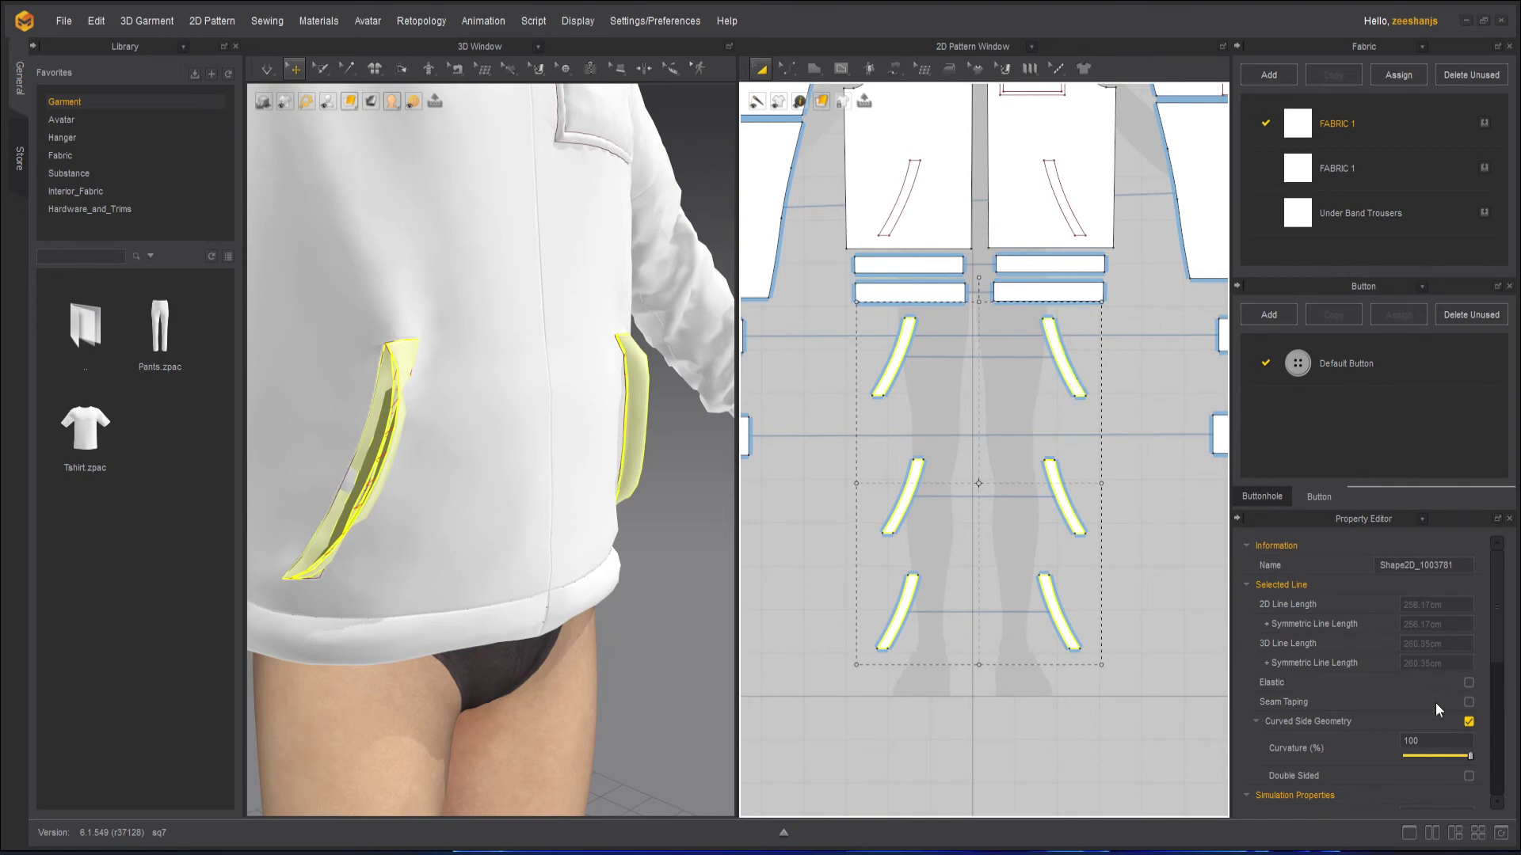
scroll(1353, 697, "down", 4)
left_click(1382, 619)
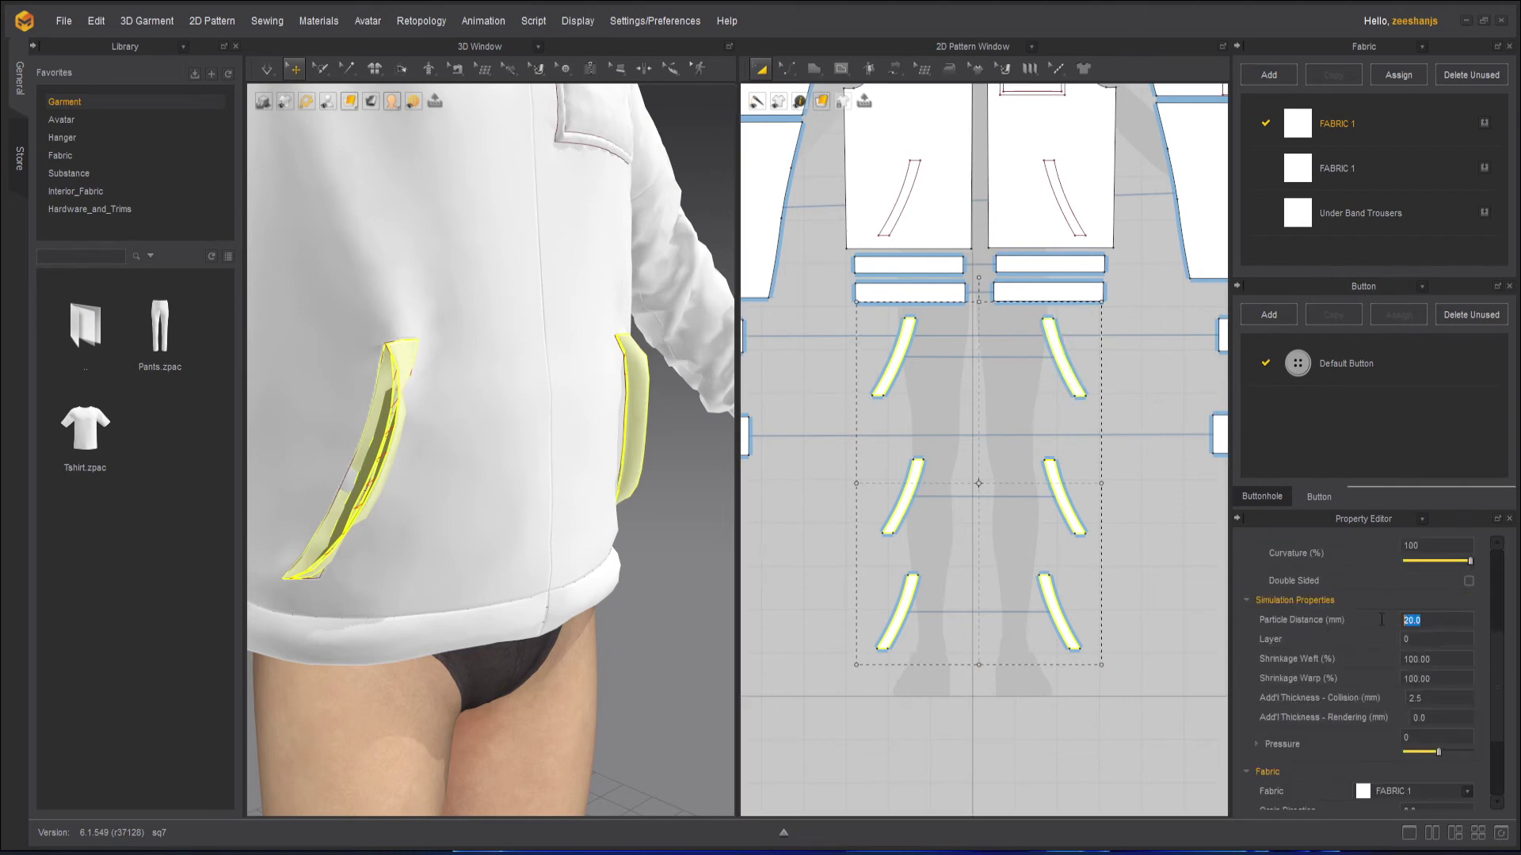
type("5")
key("Return")
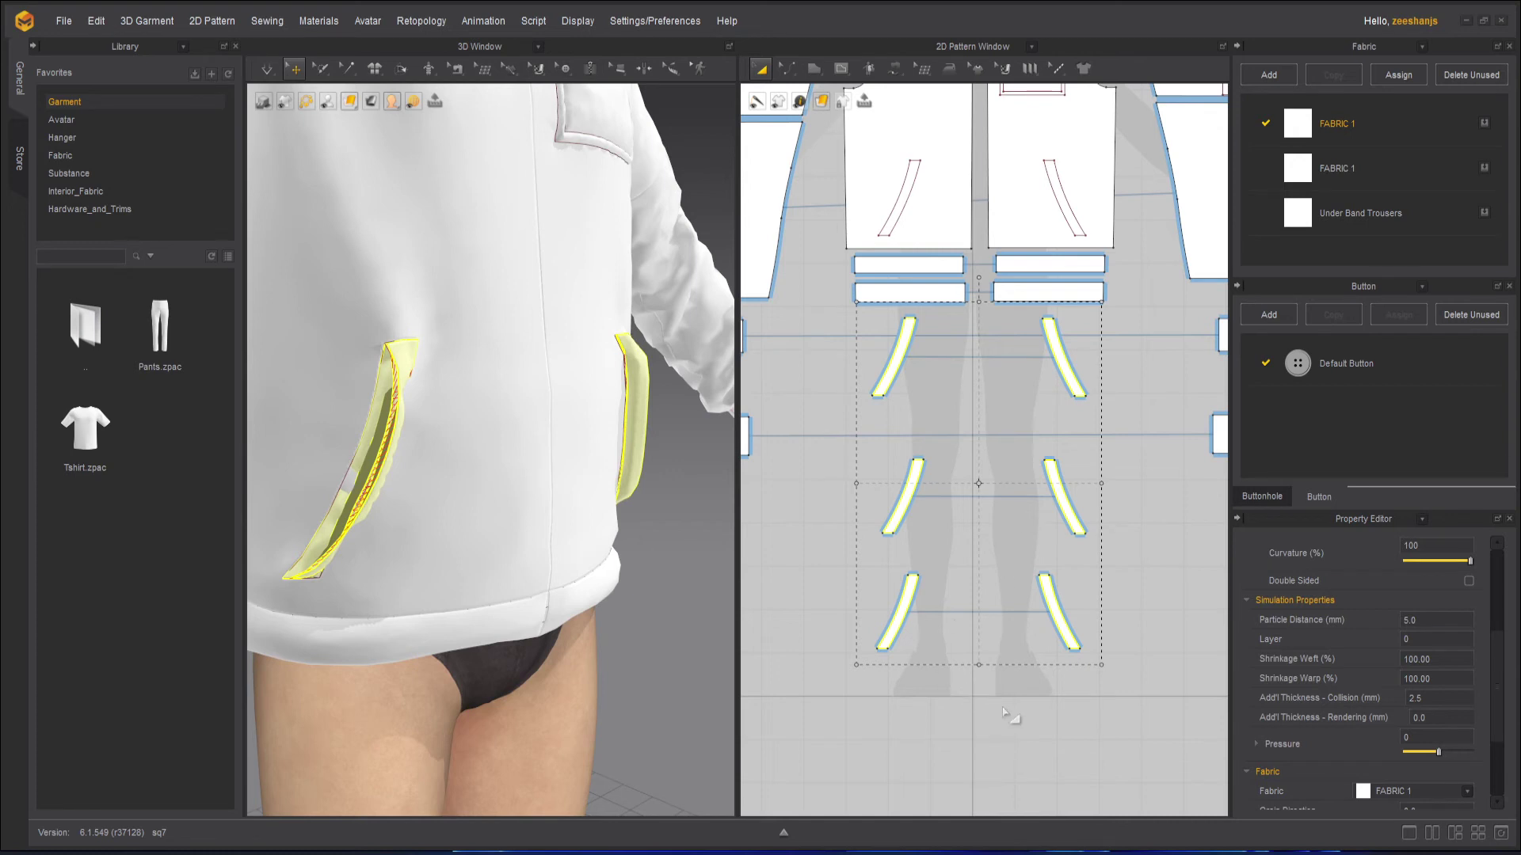
left_click(1074, 705)
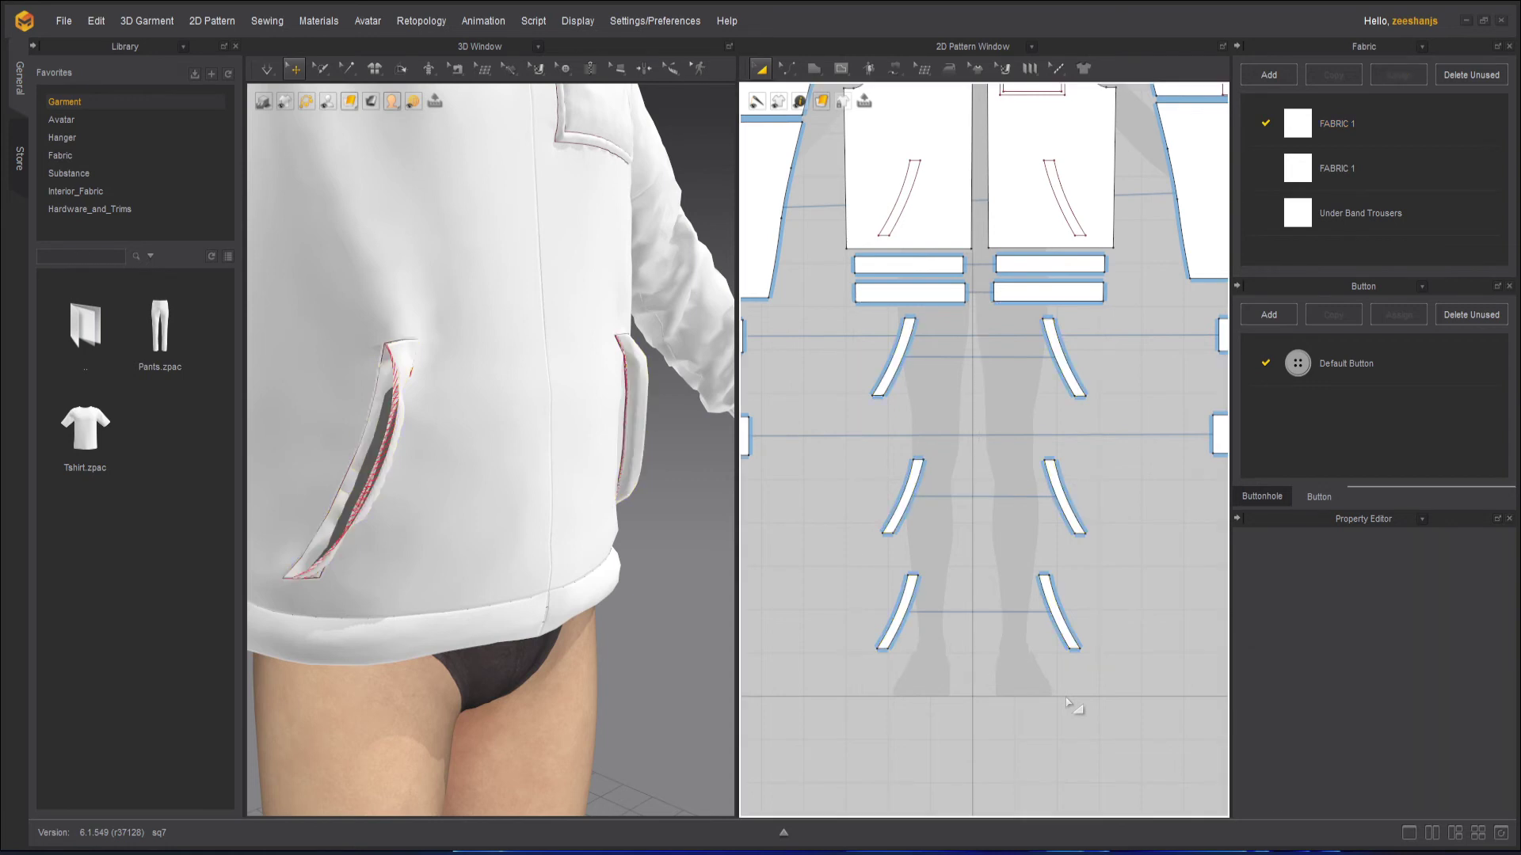
Step: Simulate the refined strips and pull the second and third strip layers into place along the pocket opening
key("space")
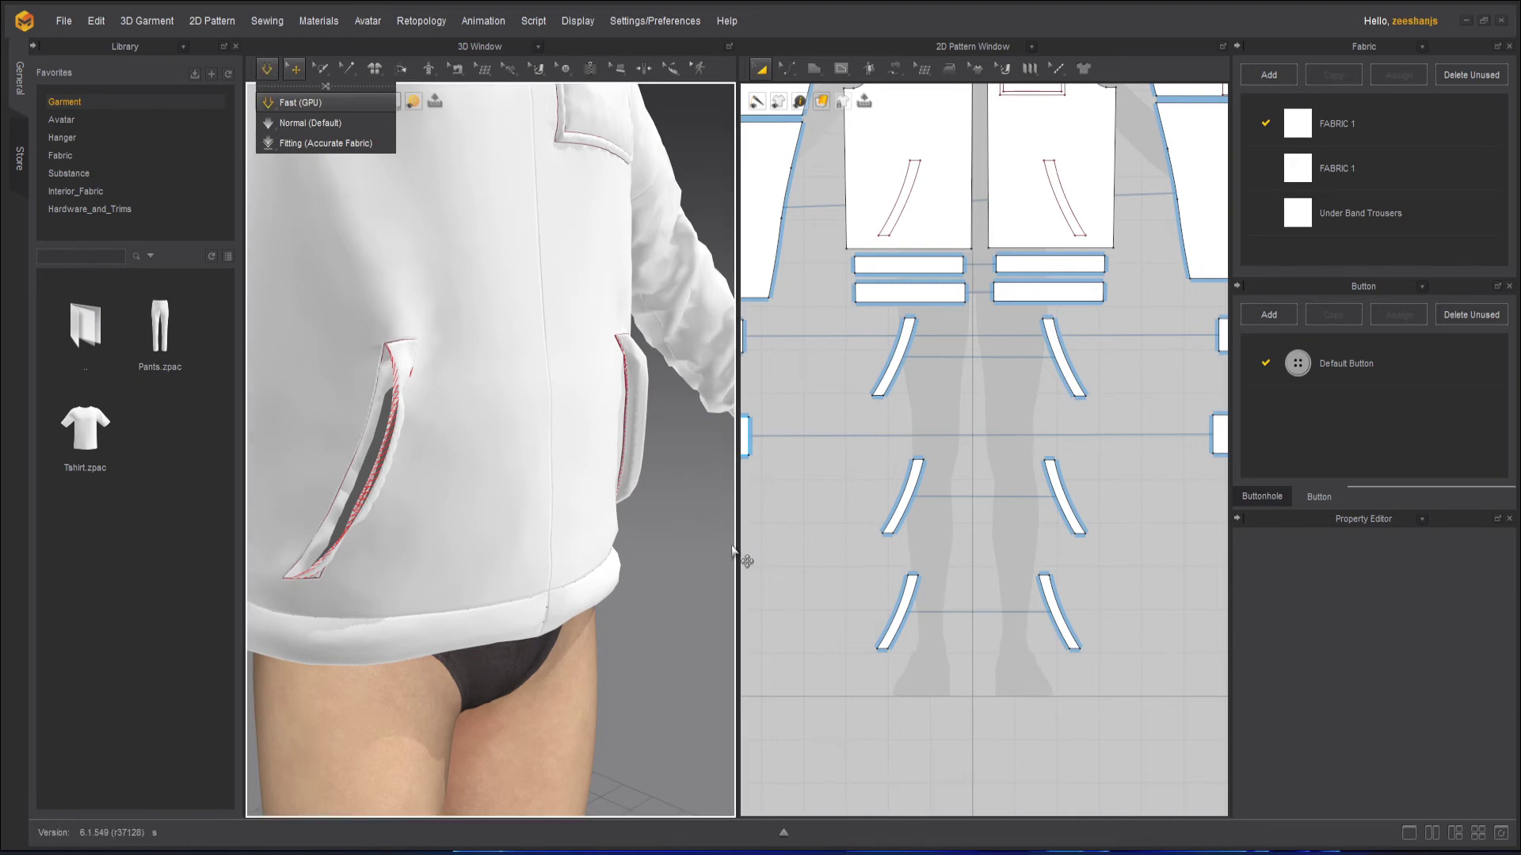
right_click_drag(442, 485, 546, 505)
scroll(549, 467, "up", 3)
left_click(596, 365)
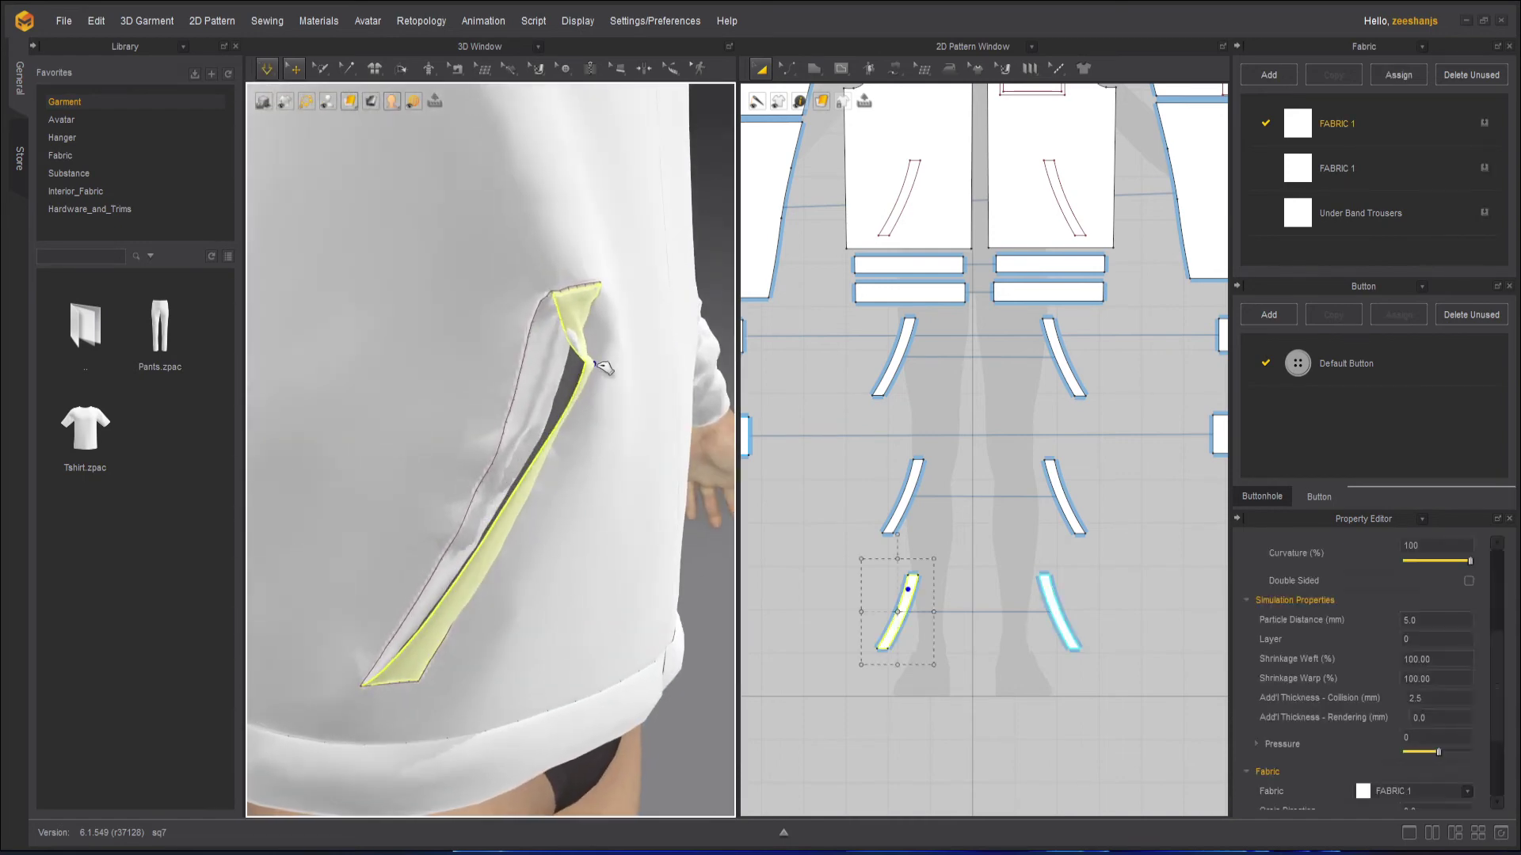
left_click_drag(595, 365, 528, 369)
left_click_drag(512, 428, 493, 421)
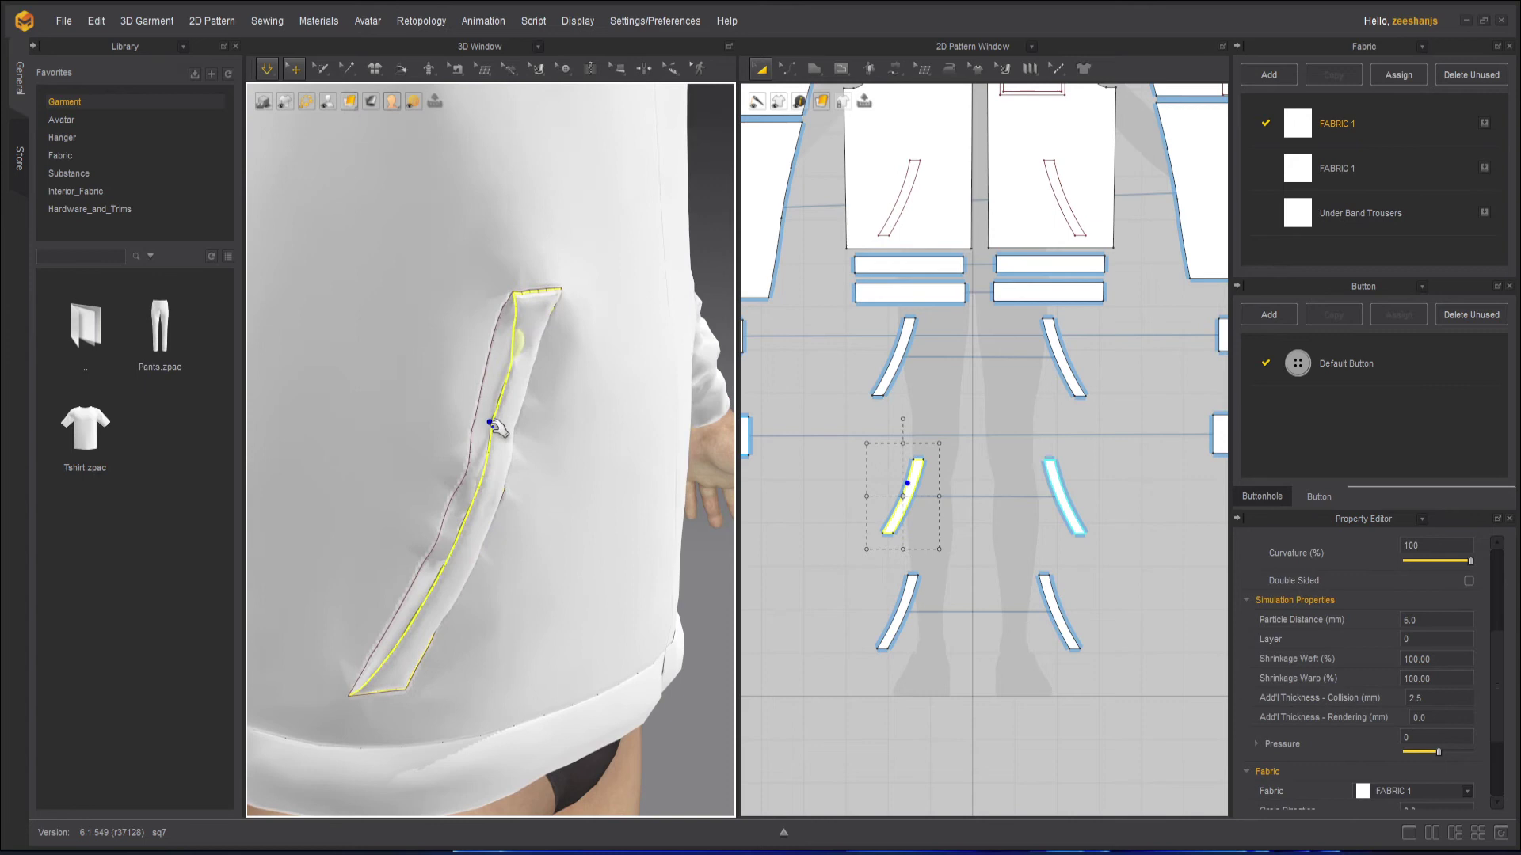
Step: Stop the simulation and select the second strip layer inside the pocket opening from a side view in 3D
key("space")
left_click(540, 572)
right_click_drag(540, 572, 585, 561)
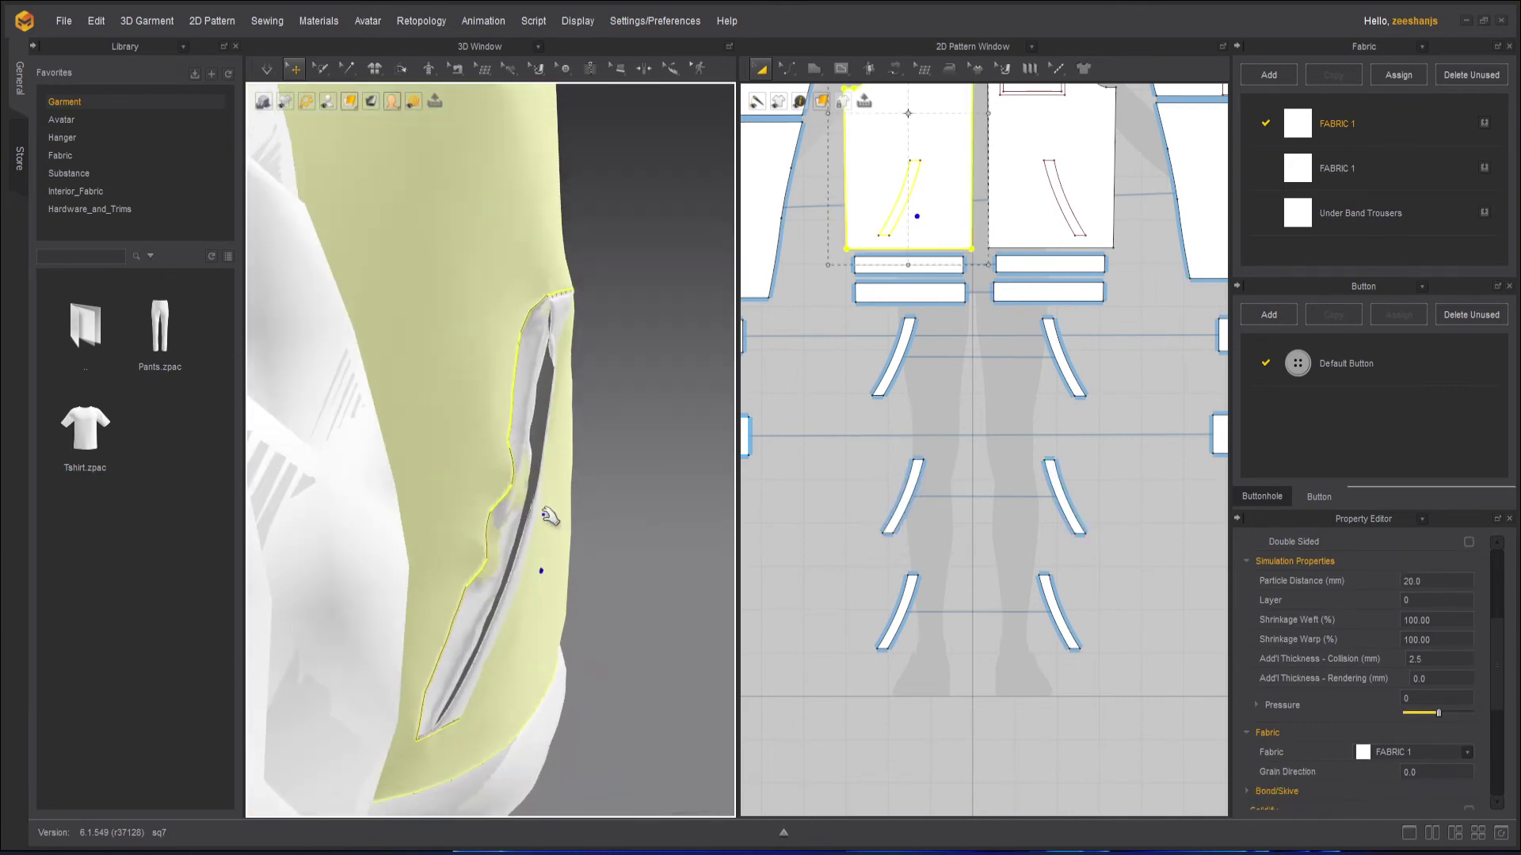
left_click(552, 516)
left_click(475, 458)
left_click(537, 430)
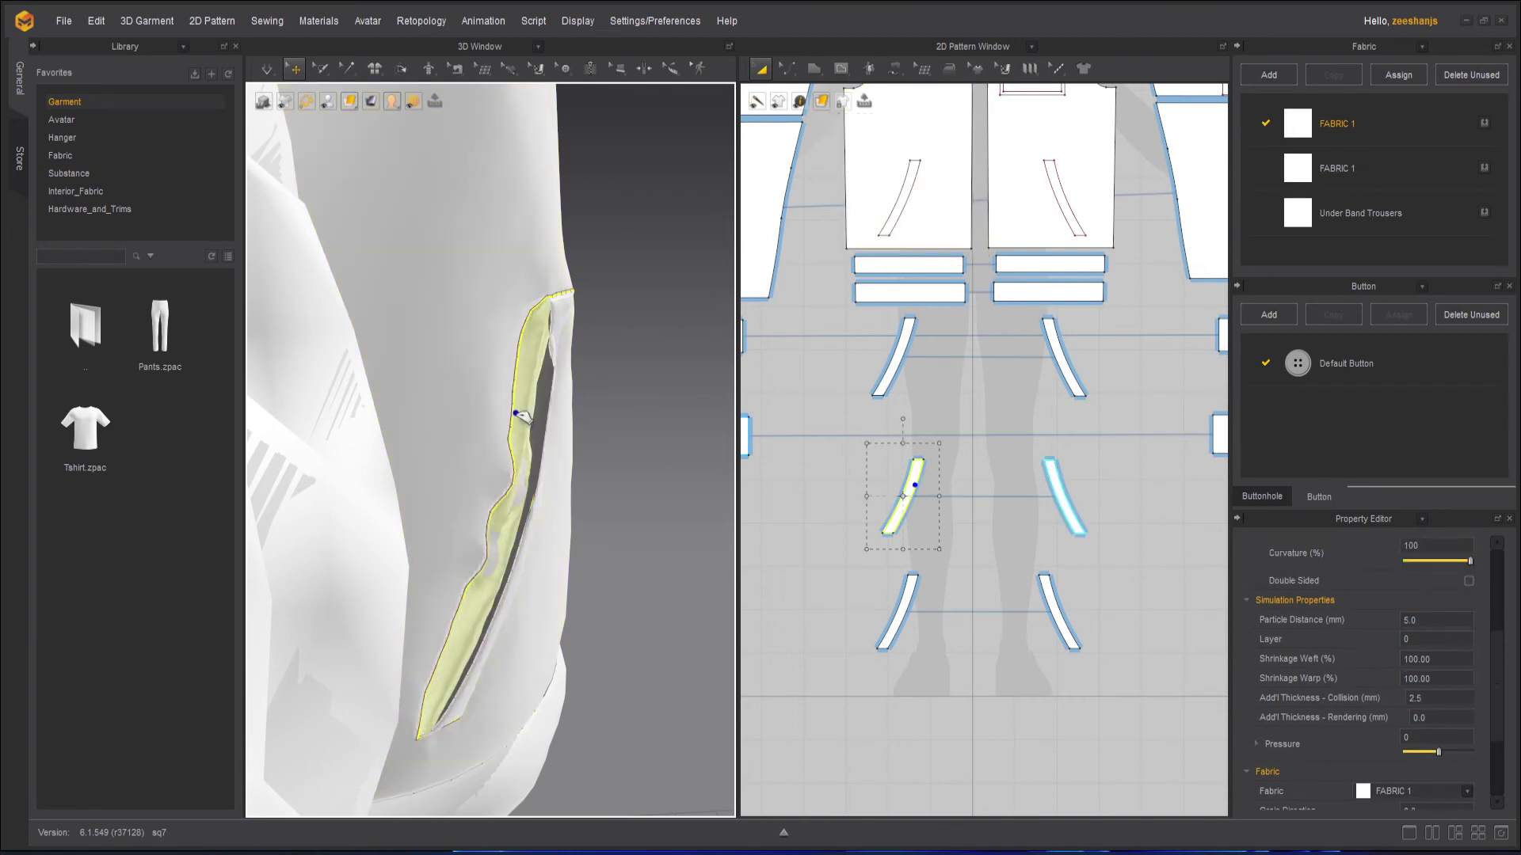
Step: Clear the strip selection, simulate the garment, and tug the front panel beside the pocket opening on the avatar's right side
left_click(516, 413)
left_click(621, 436)
right_click_drag(679, 519, 594, 503)
scroll(594, 502, "down", 3)
scroll(594, 502, "up", 3)
key("space")
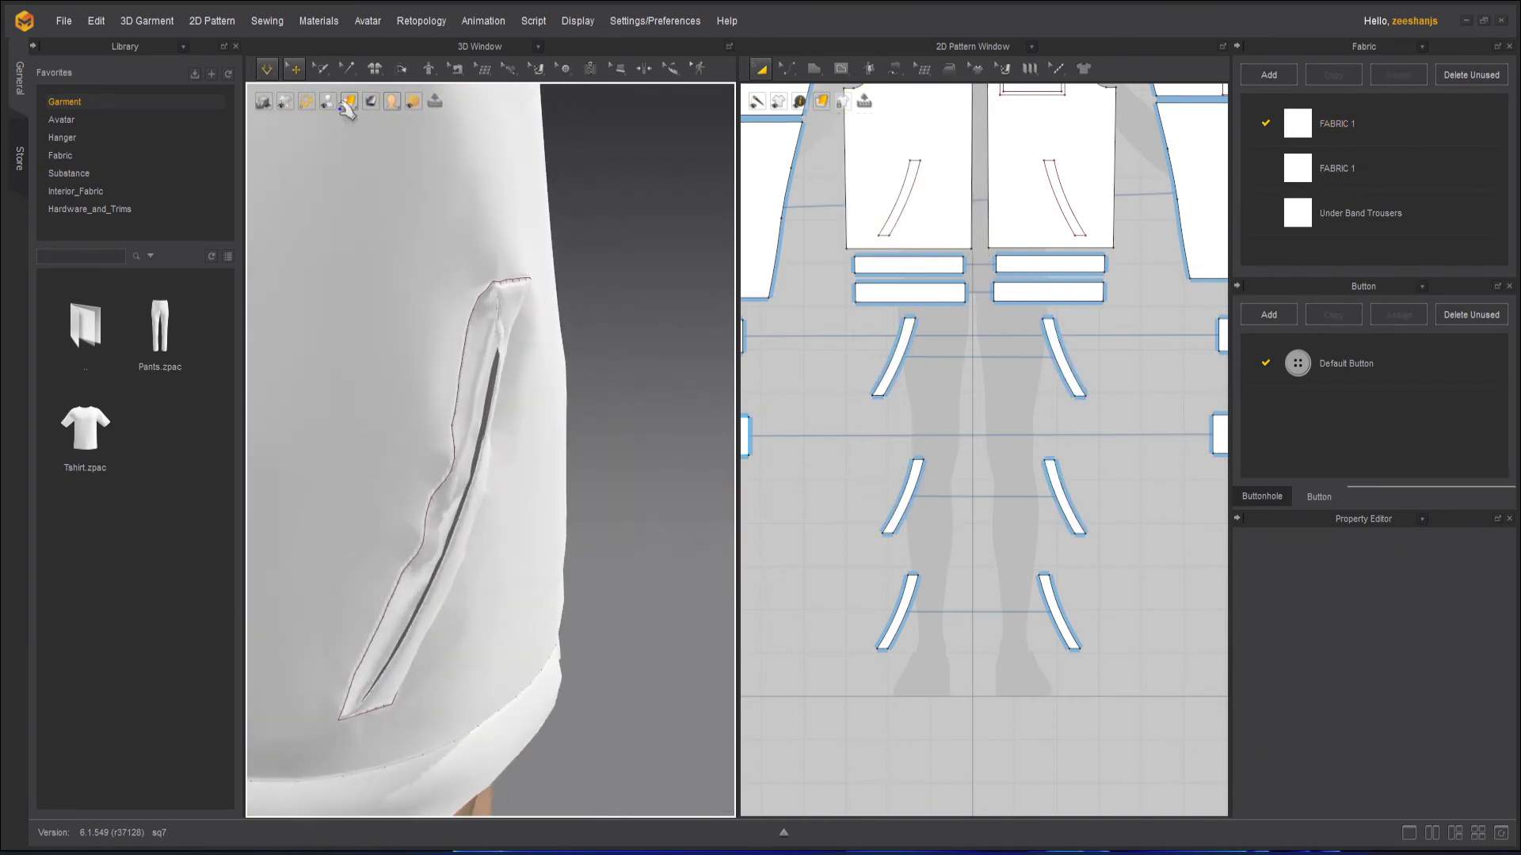
left_click(546, 466)
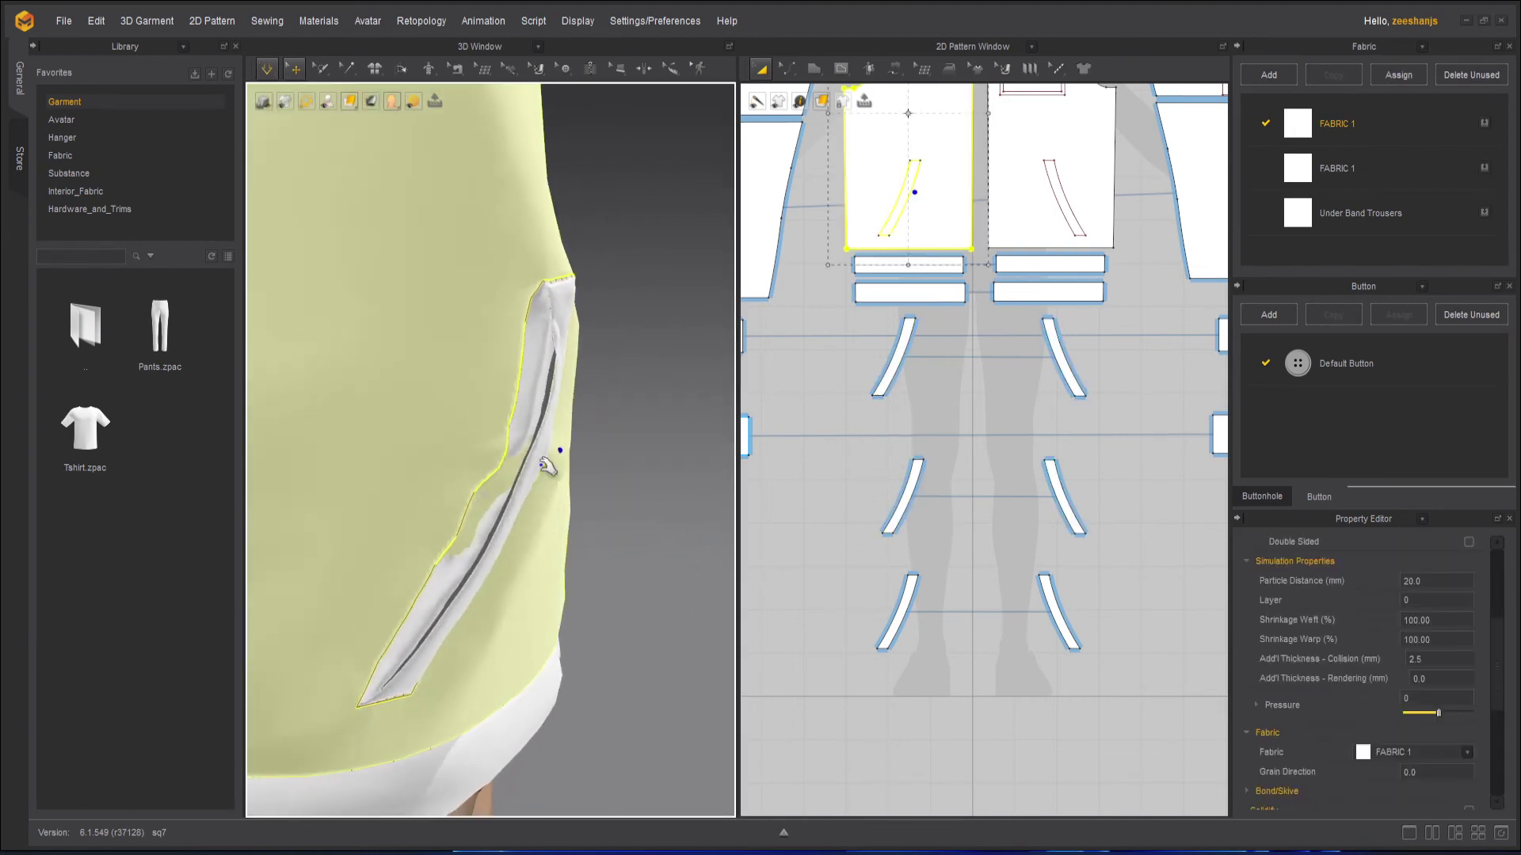
left_click(602, 535)
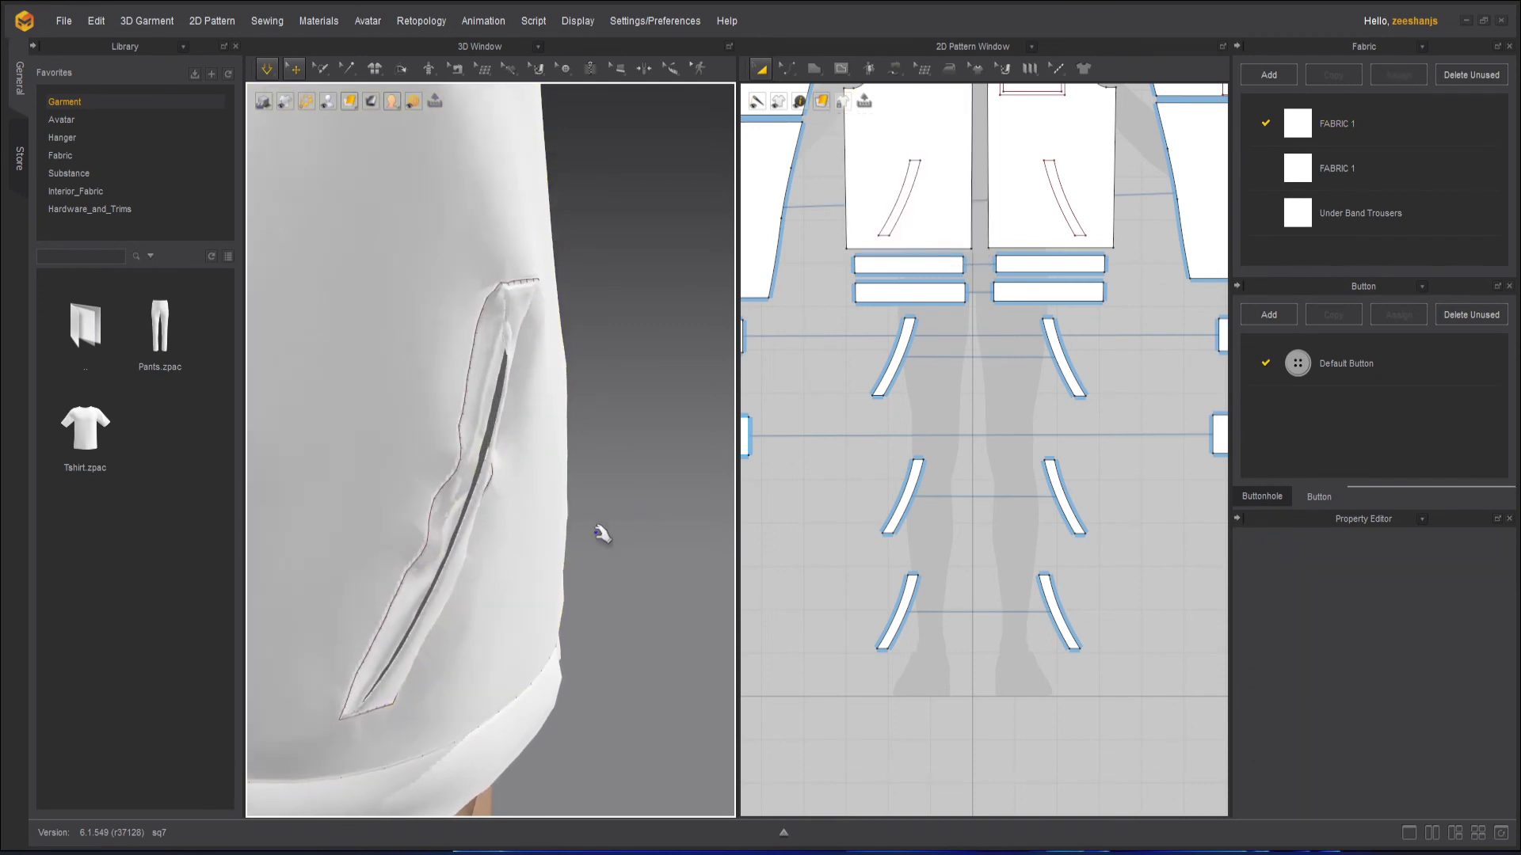
Step: Pull the second and third strip layers into place at the ends of the pocket opening, and stop the simulation
left_click(460, 548)
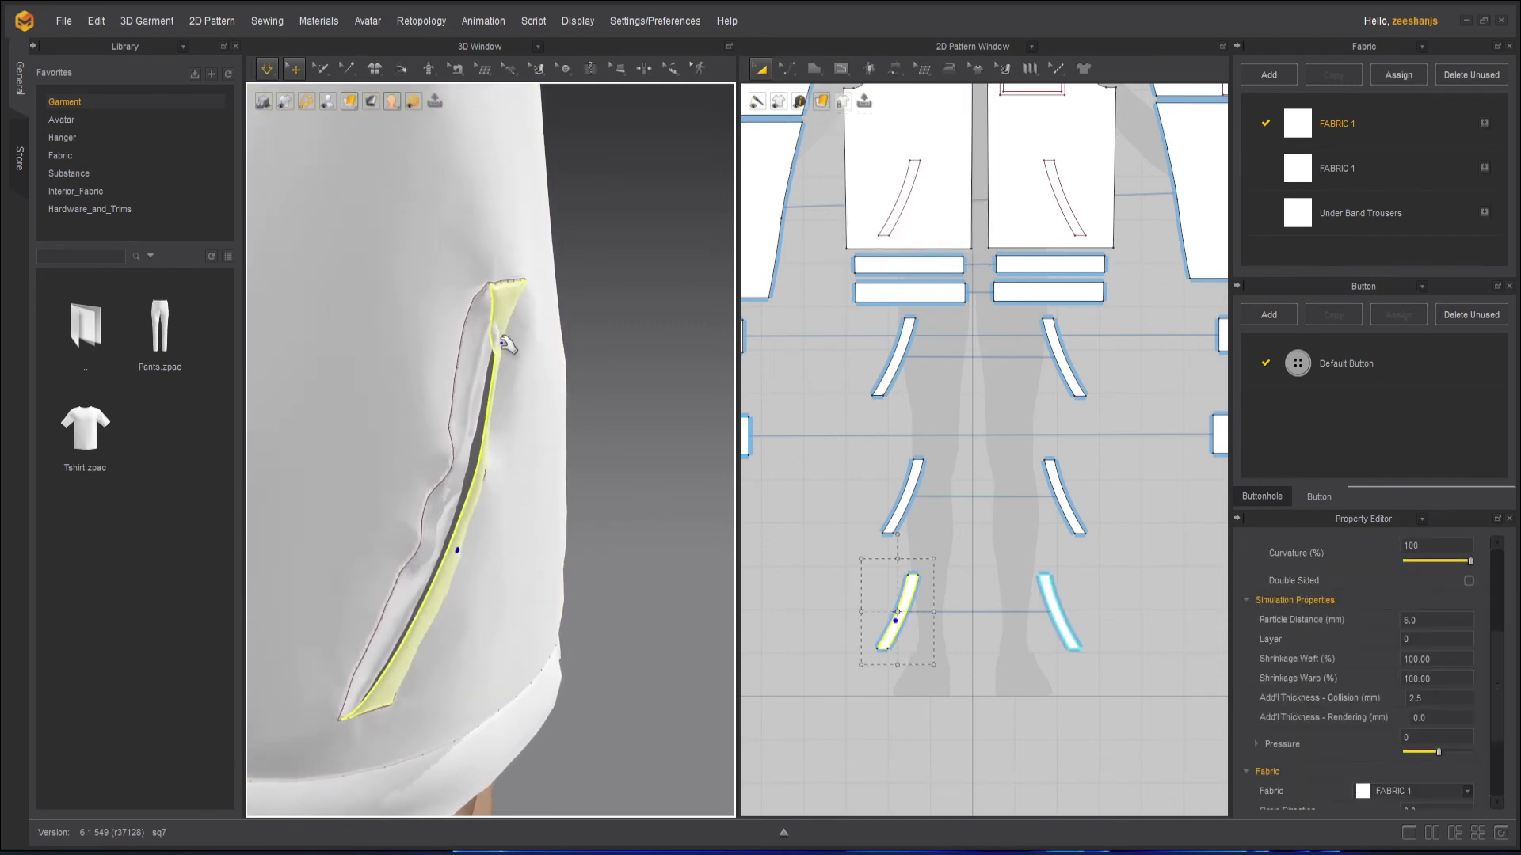
left_click_drag(502, 343, 540, 302)
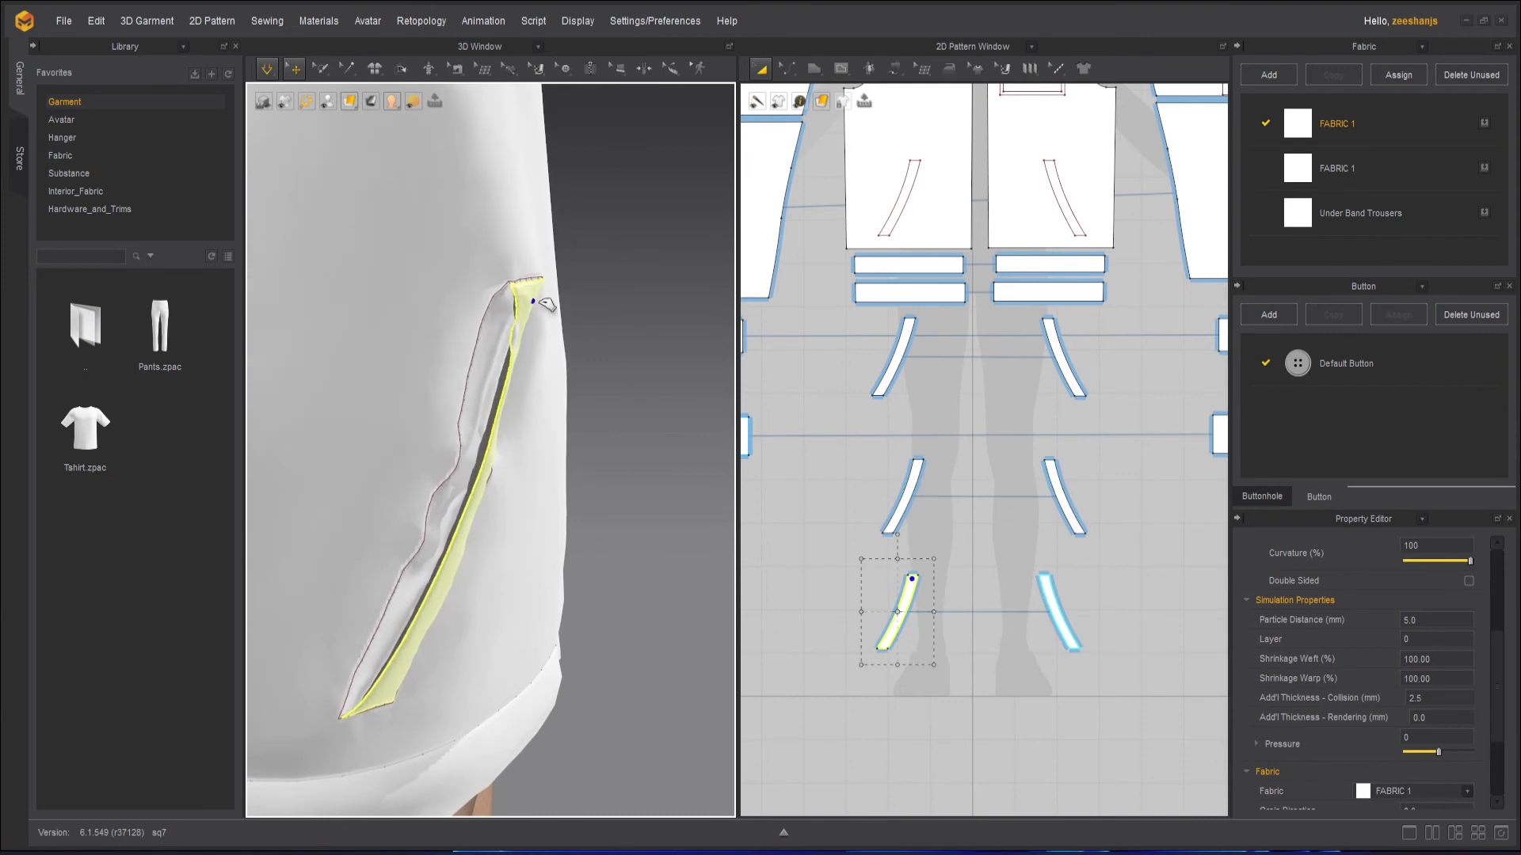
left_click_drag(409, 659, 430, 668)
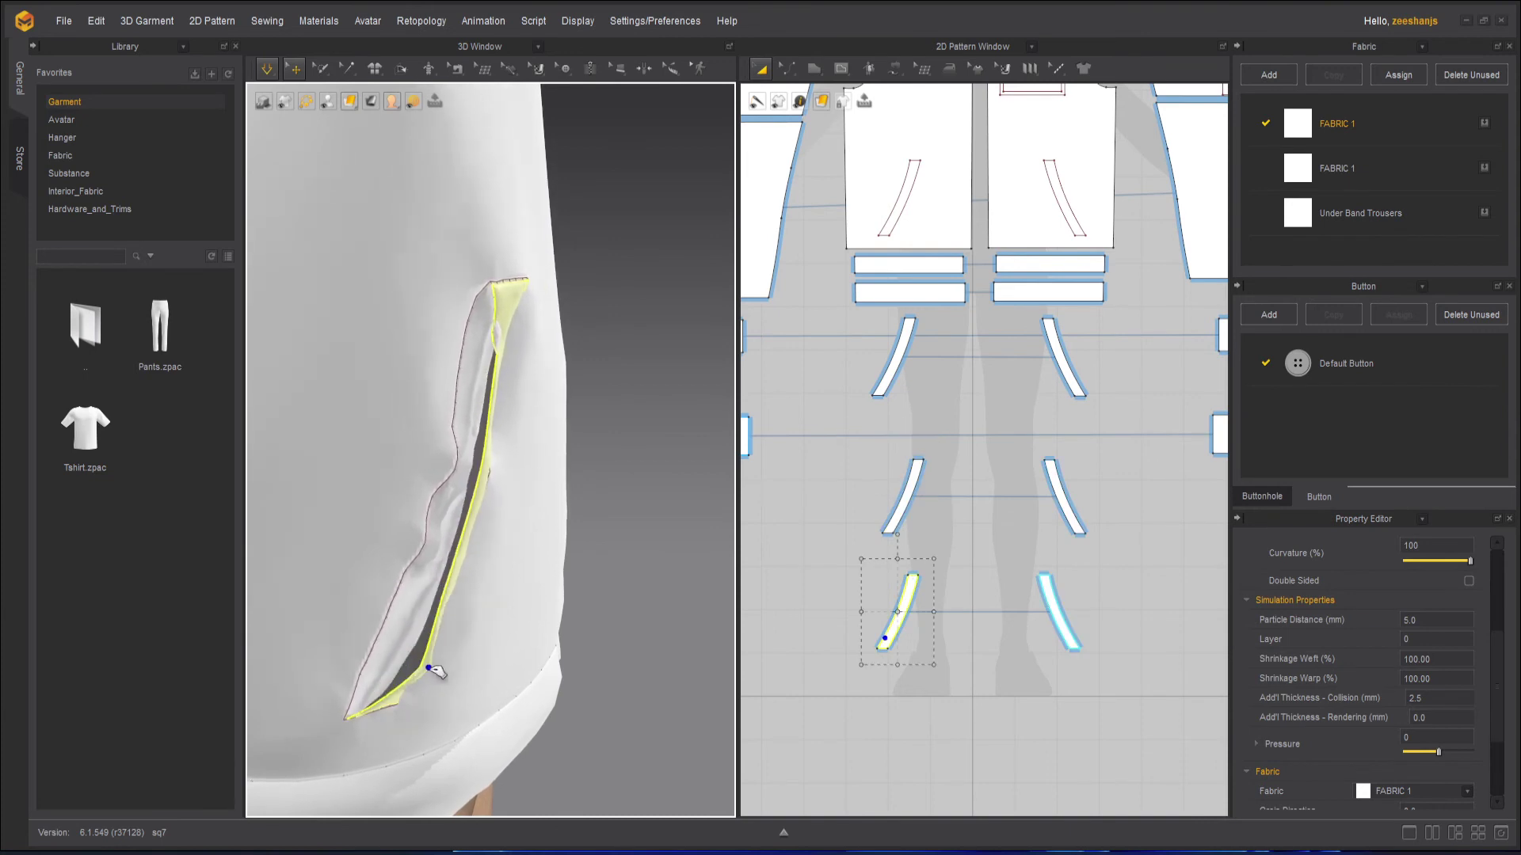
left_click_drag(501, 330, 530, 326)
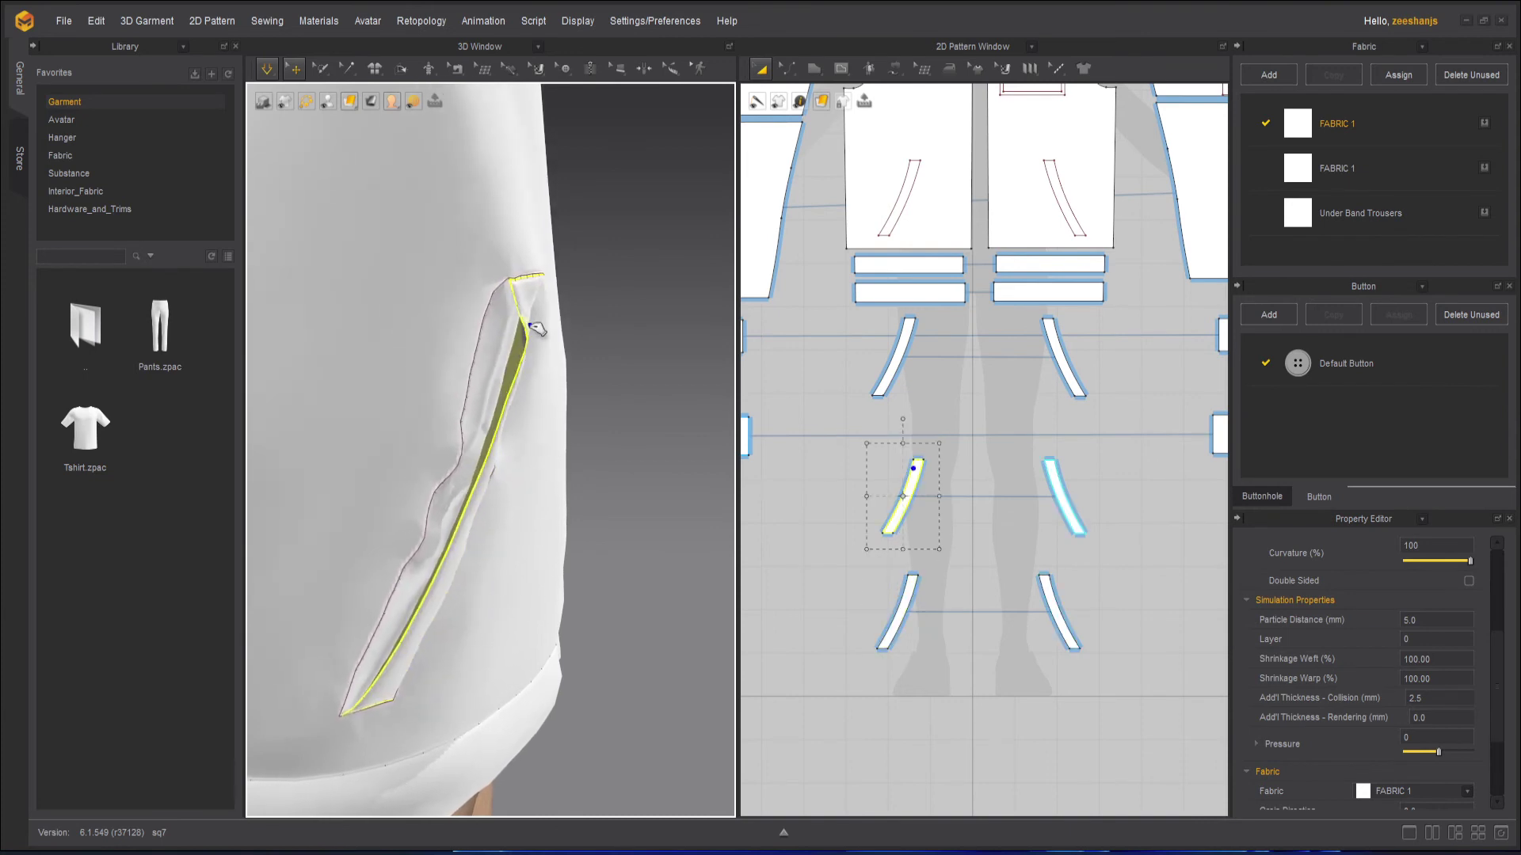
left_click(663, 507)
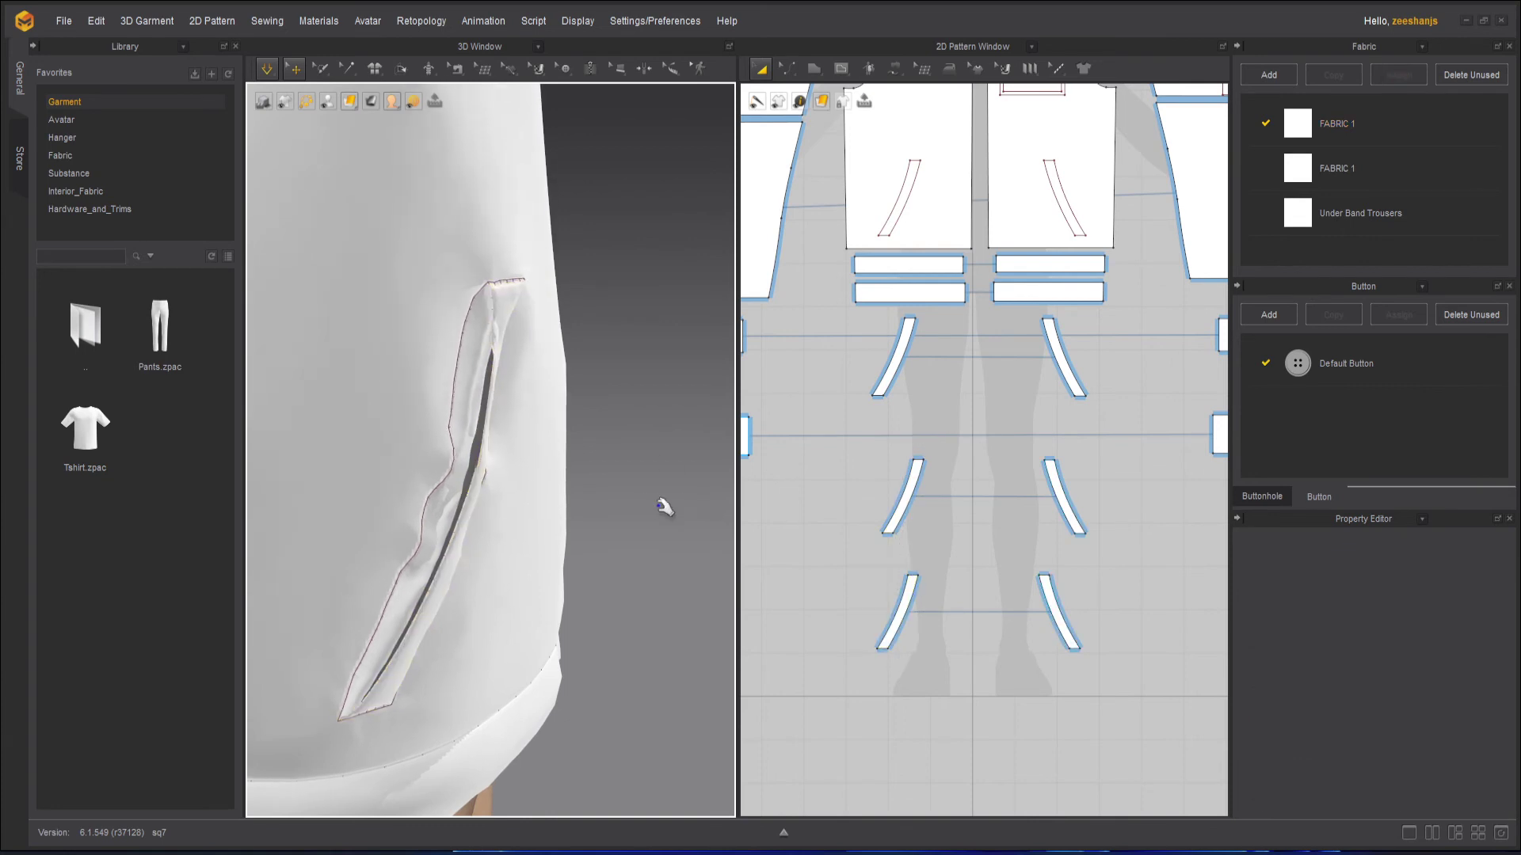
key("space")
Step: Flip the normal of the second strip layer inside the pocket opening on the avatar's left side
scroll(649, 507, "down", 3)
right_click_drag(645, 506, 292, 517)
scroll(384, 501, "up", 2)
middle_click_drag(357, 492, 470, 449)
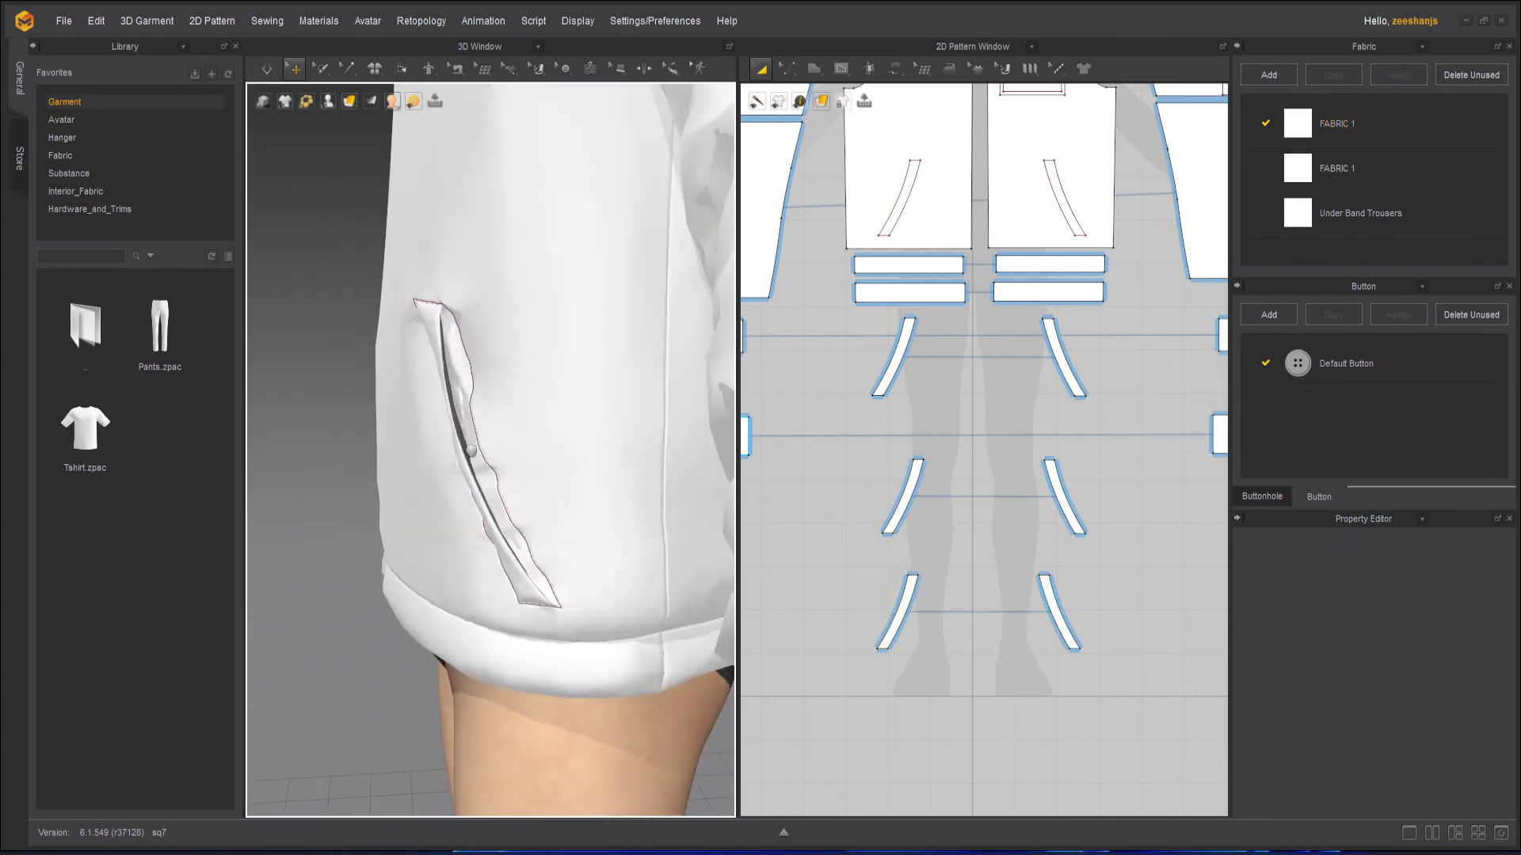
left_click(327, 100)
left_click(309, 120)
scroll(502, 338, "up", 4)
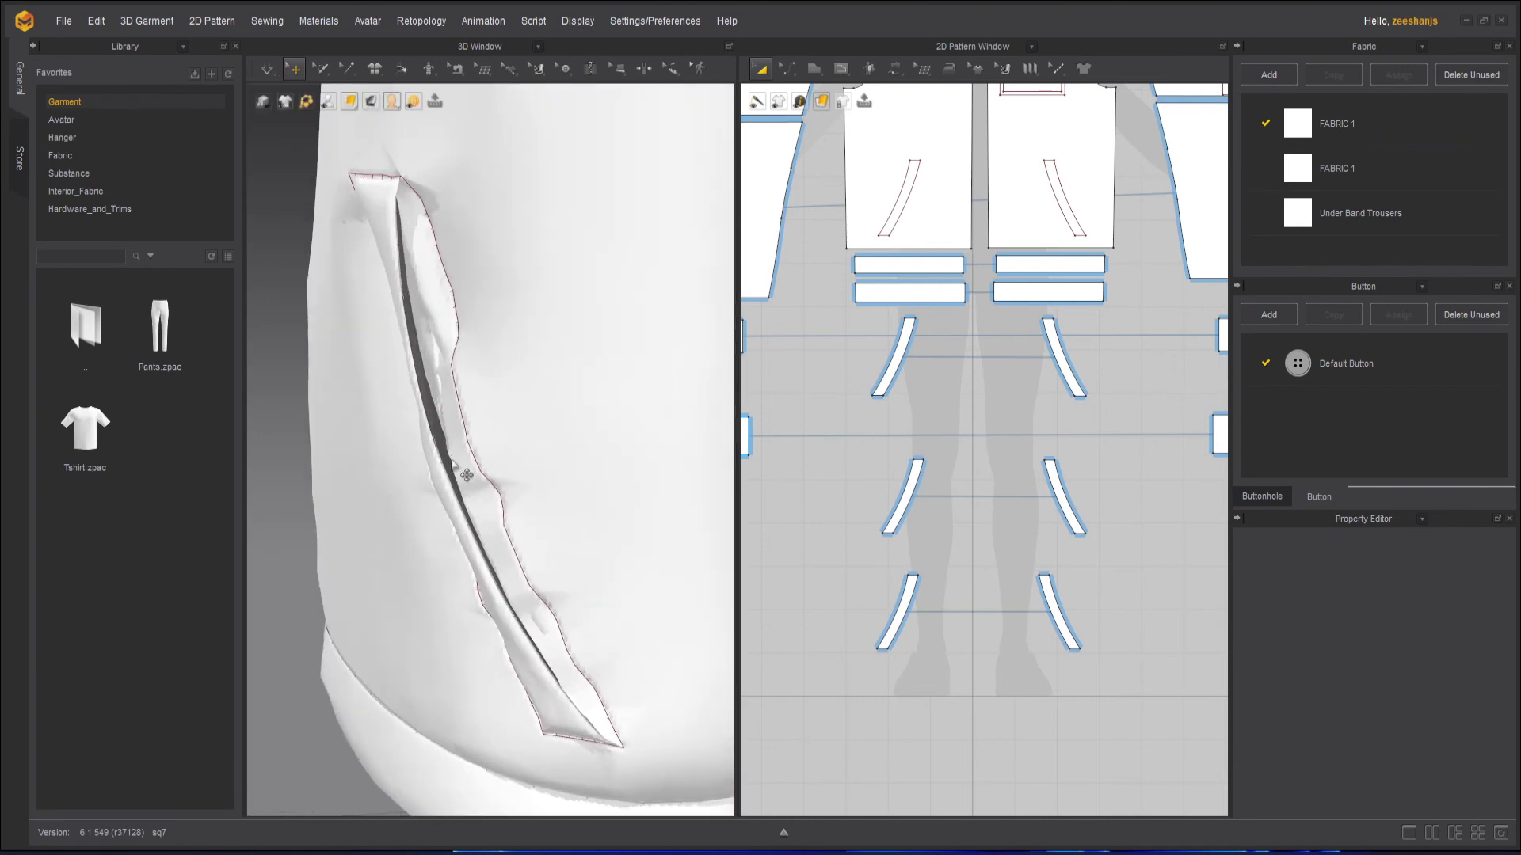
left_click(440, 432)
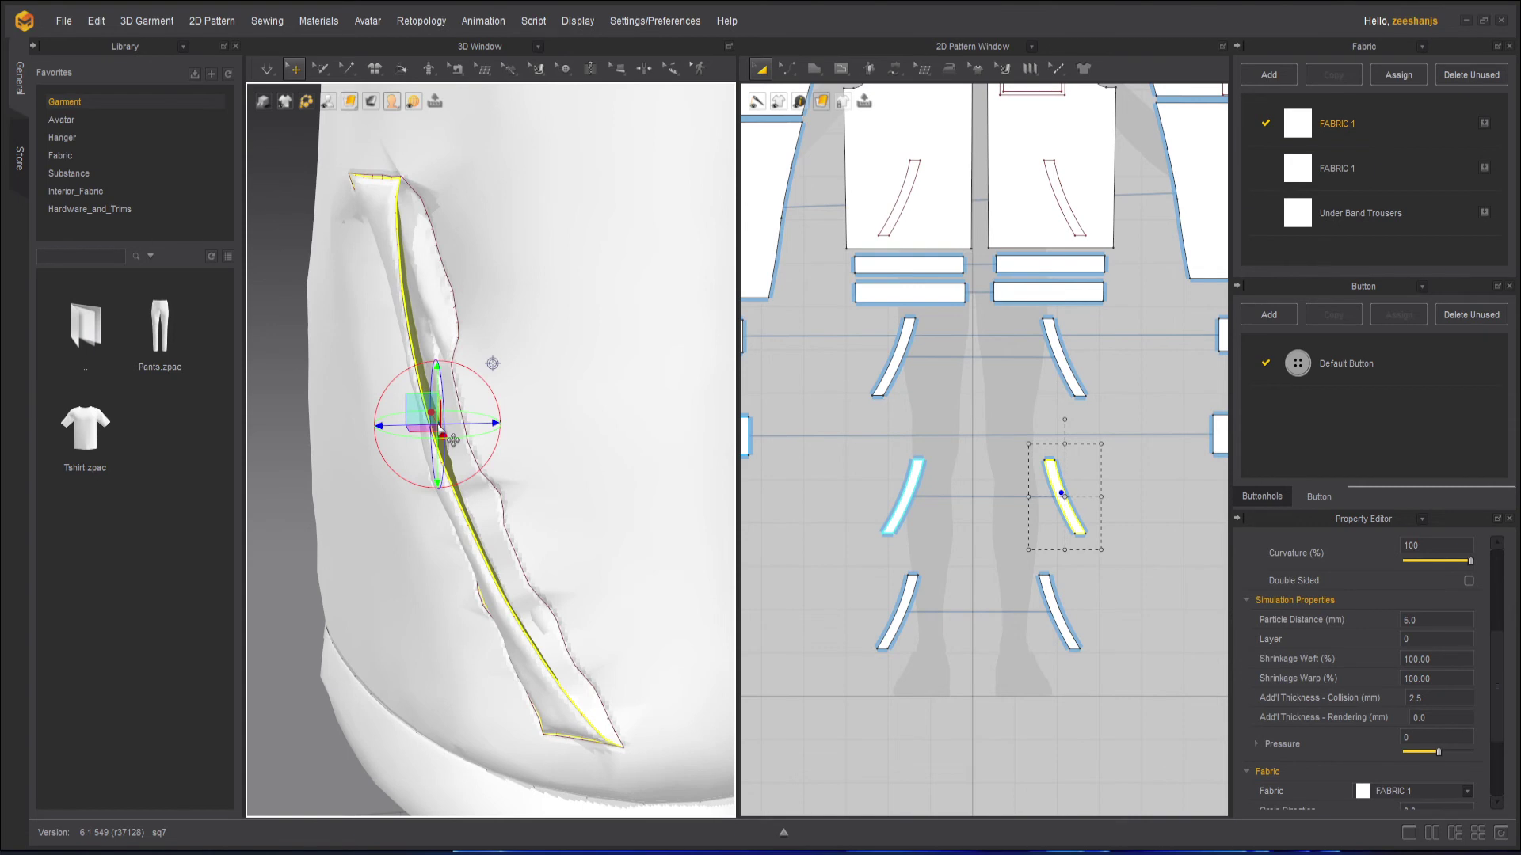
right_click(440, 432)
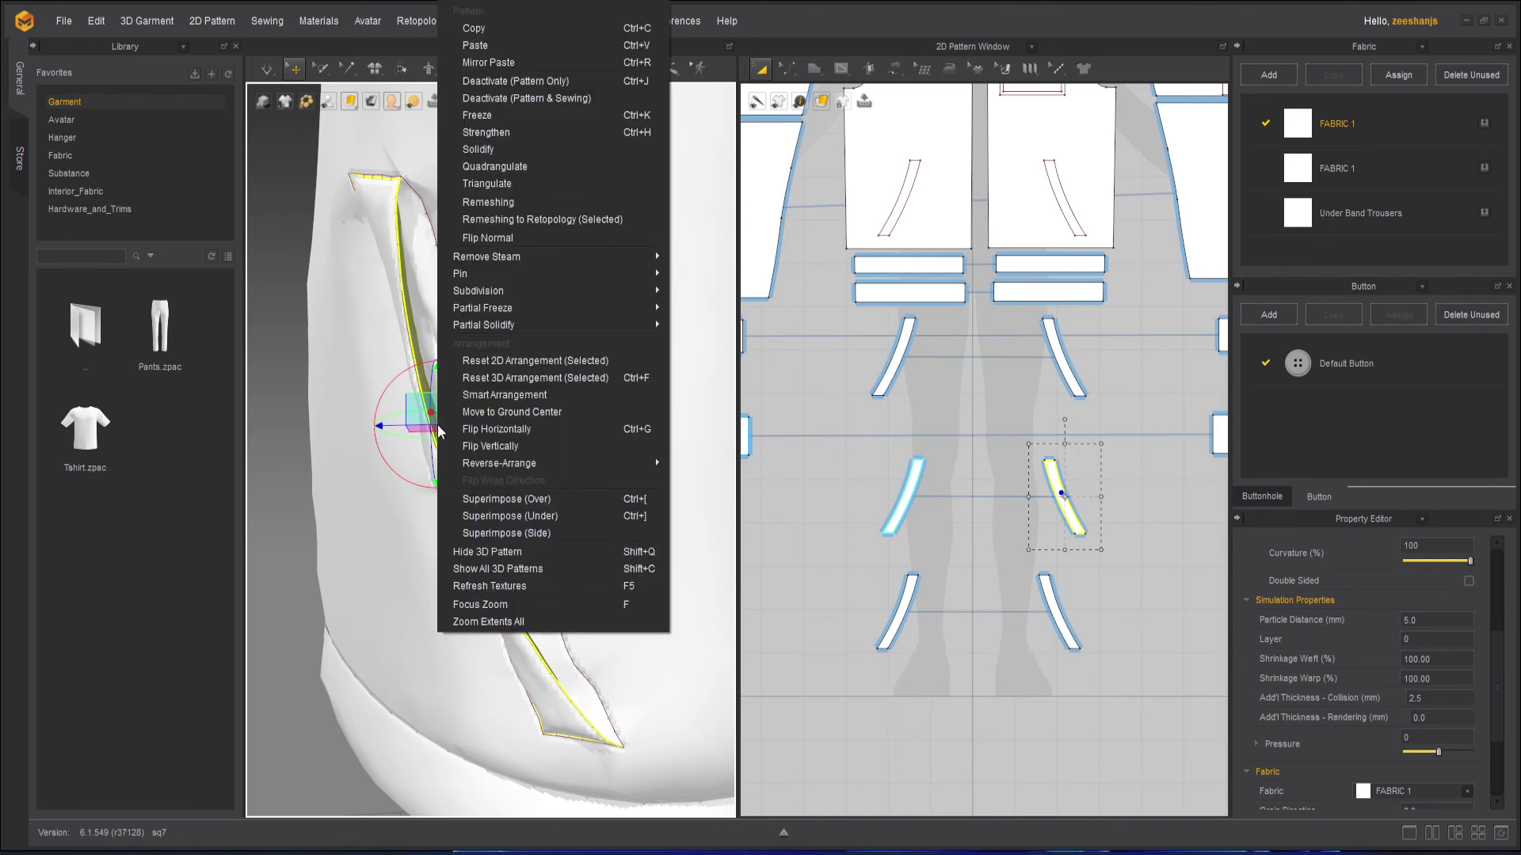
left_click(507, 239)
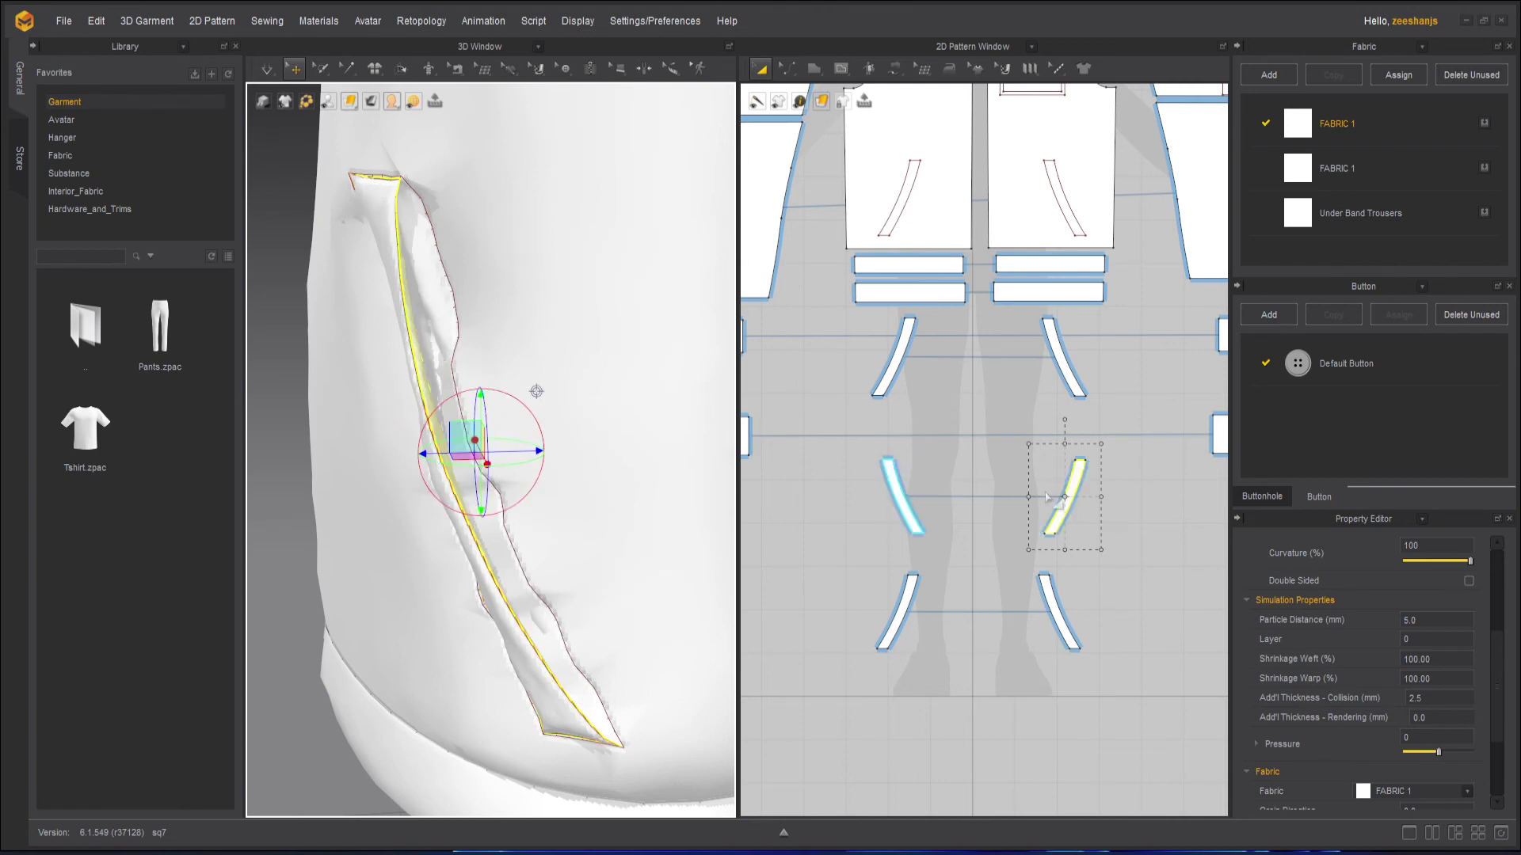
Step: Undo the normal flip of the second strip layer
scroll(1047, 497, "up", 3)
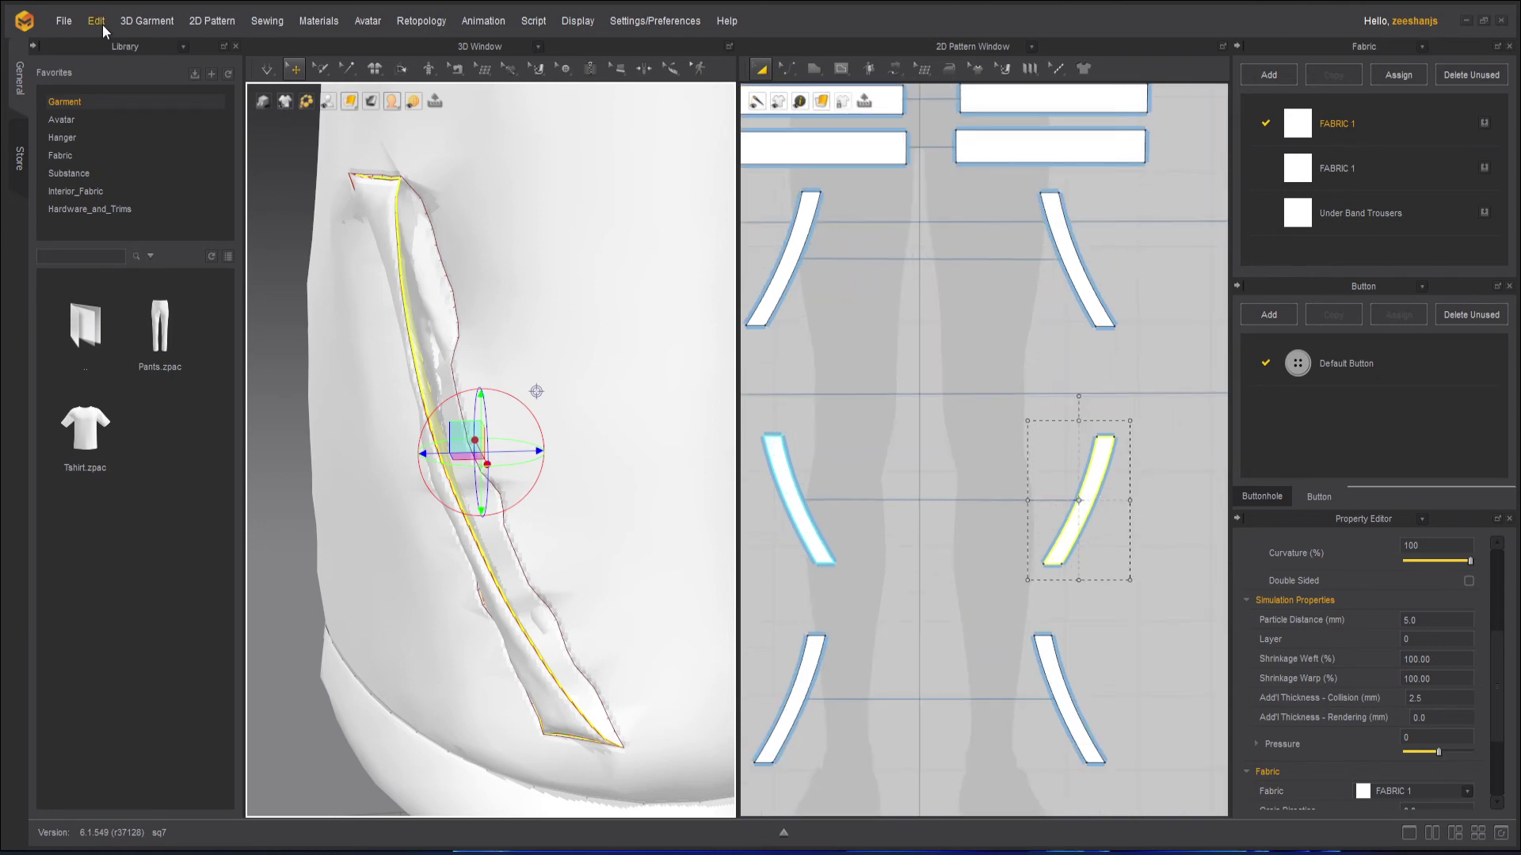
left_click(291, 378)
key("ctrl+z")
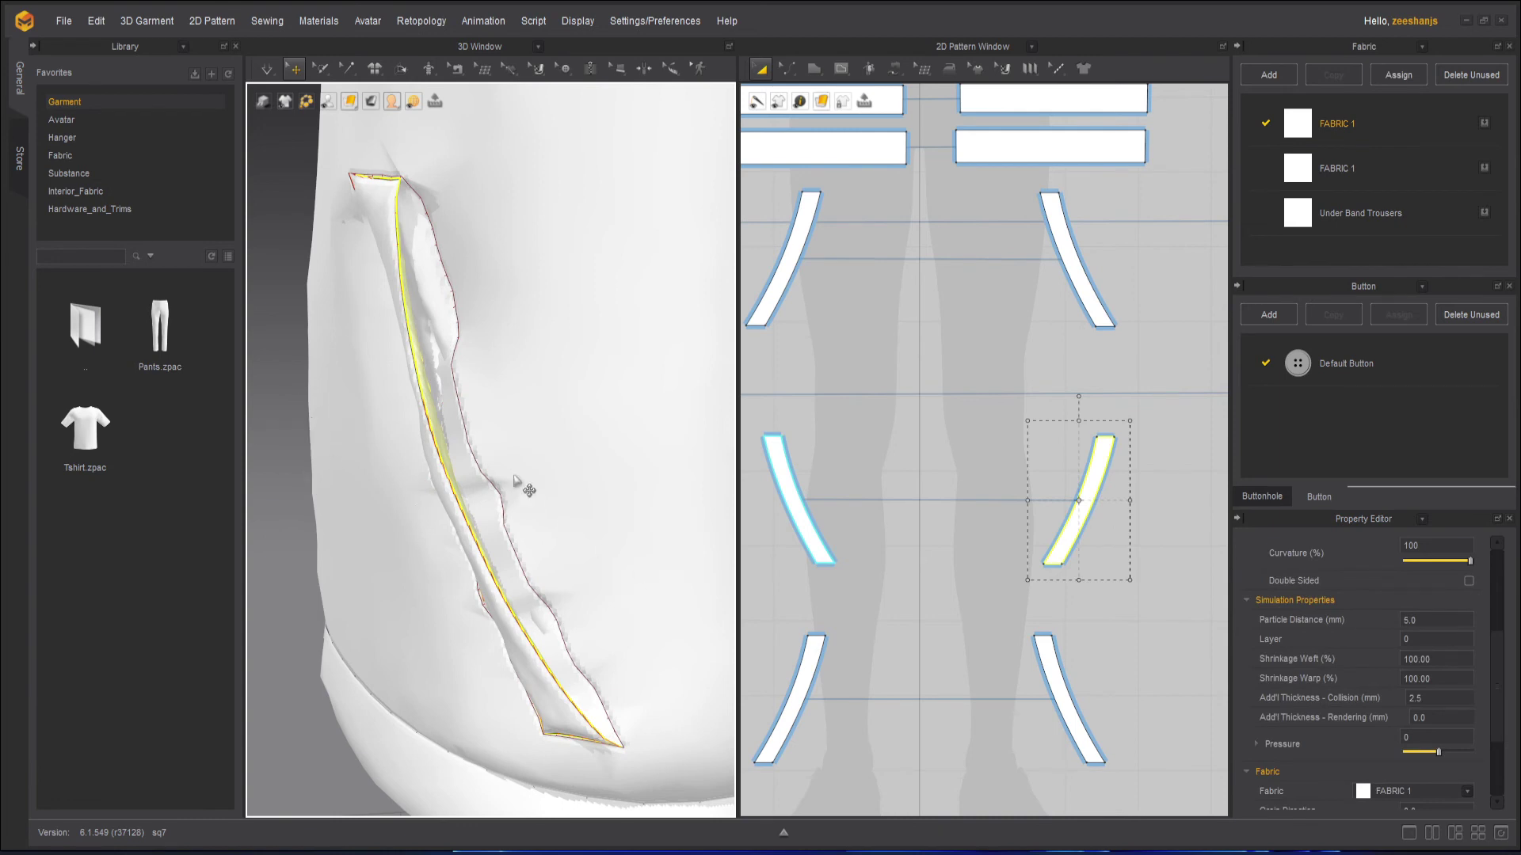
scroll(518, 475, "down", 3)
scroll(519, 473, "up", 2)
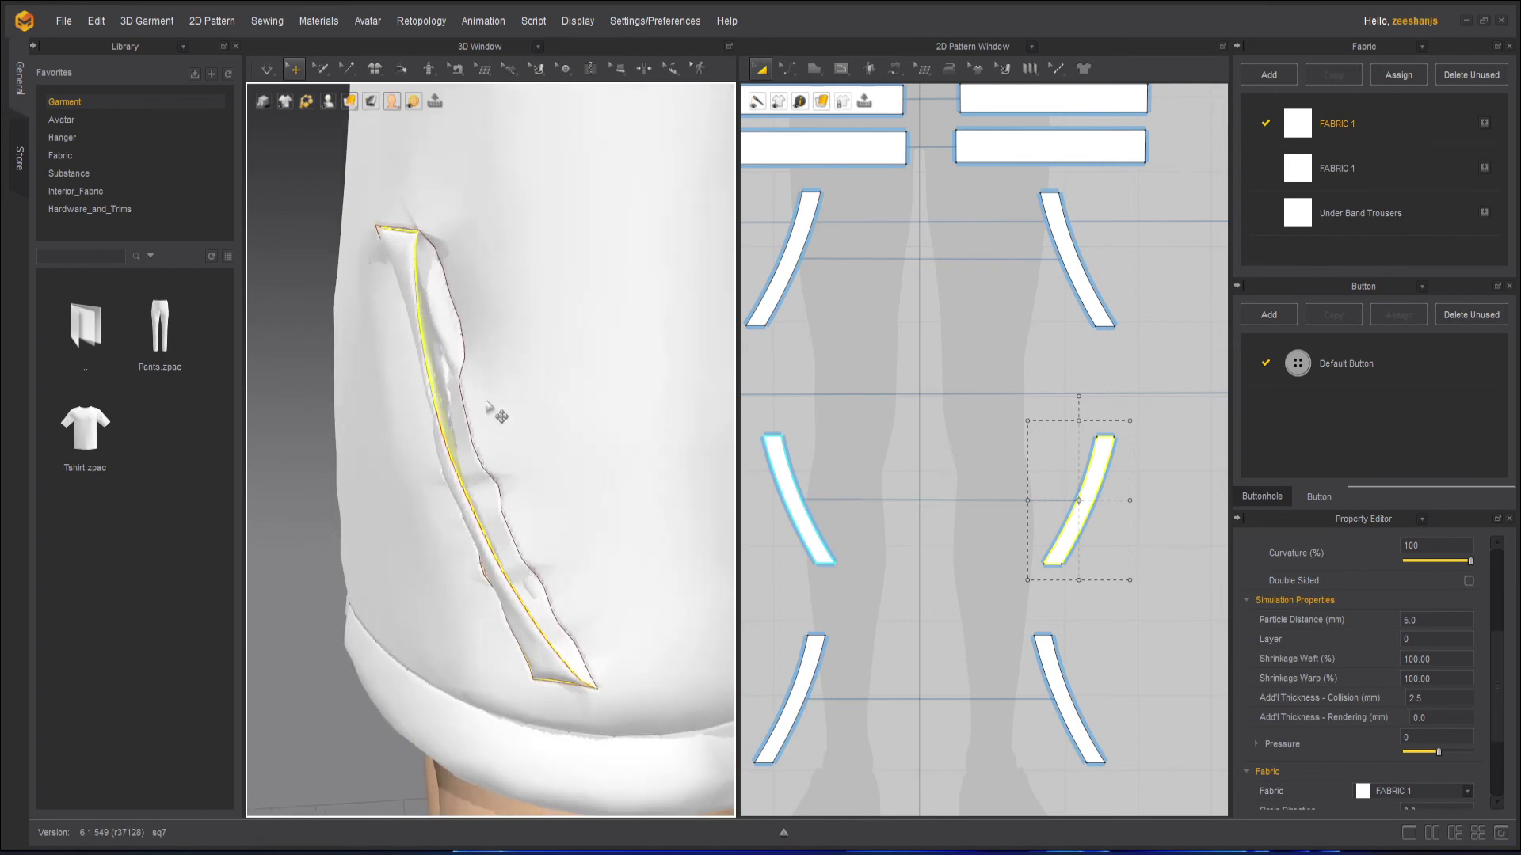
left_click(97, 20)
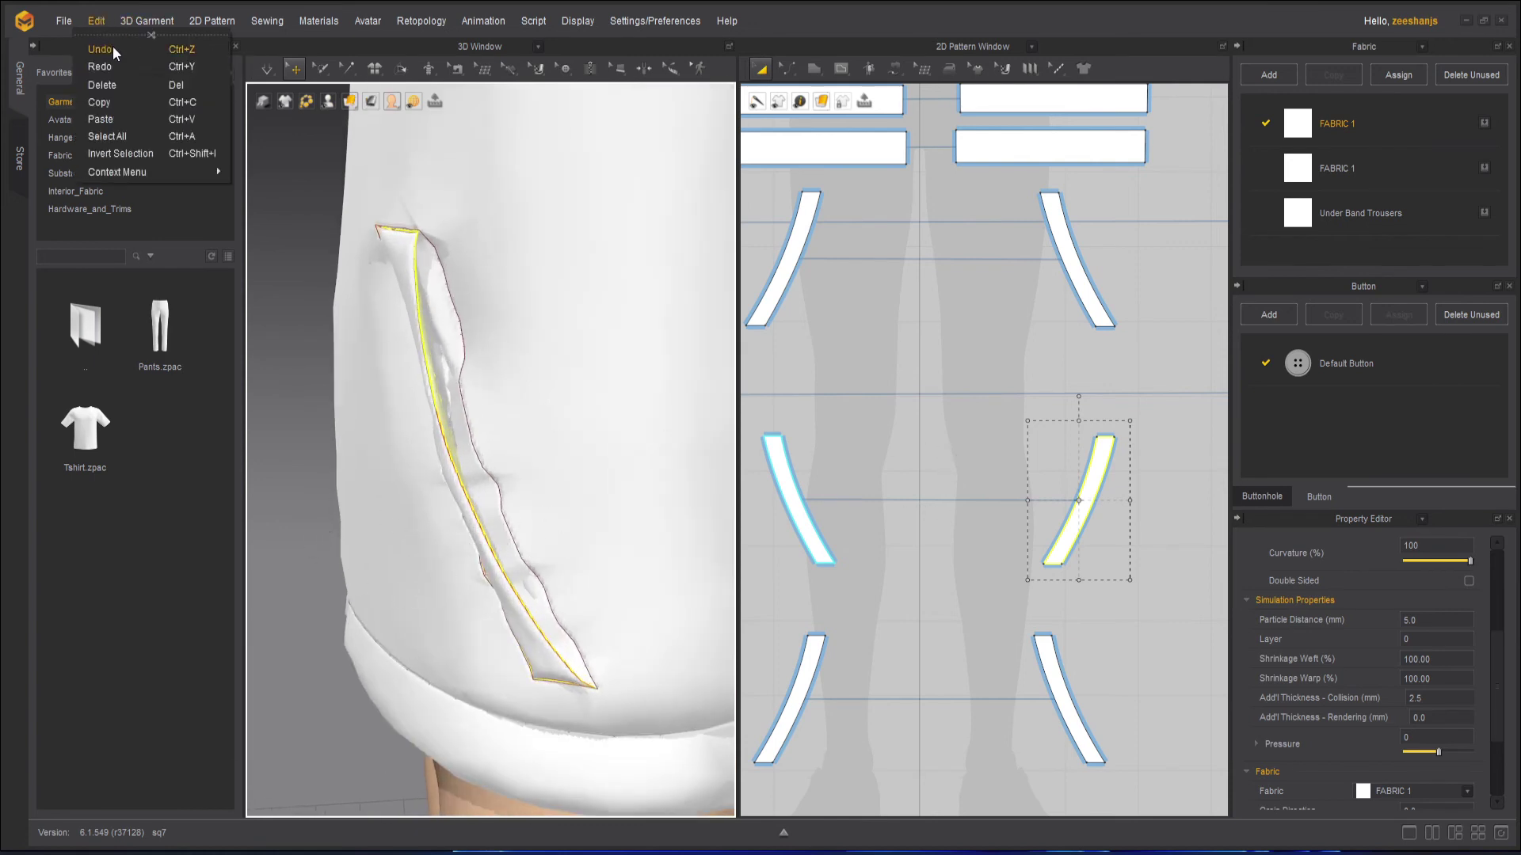
left_click(112, 46)
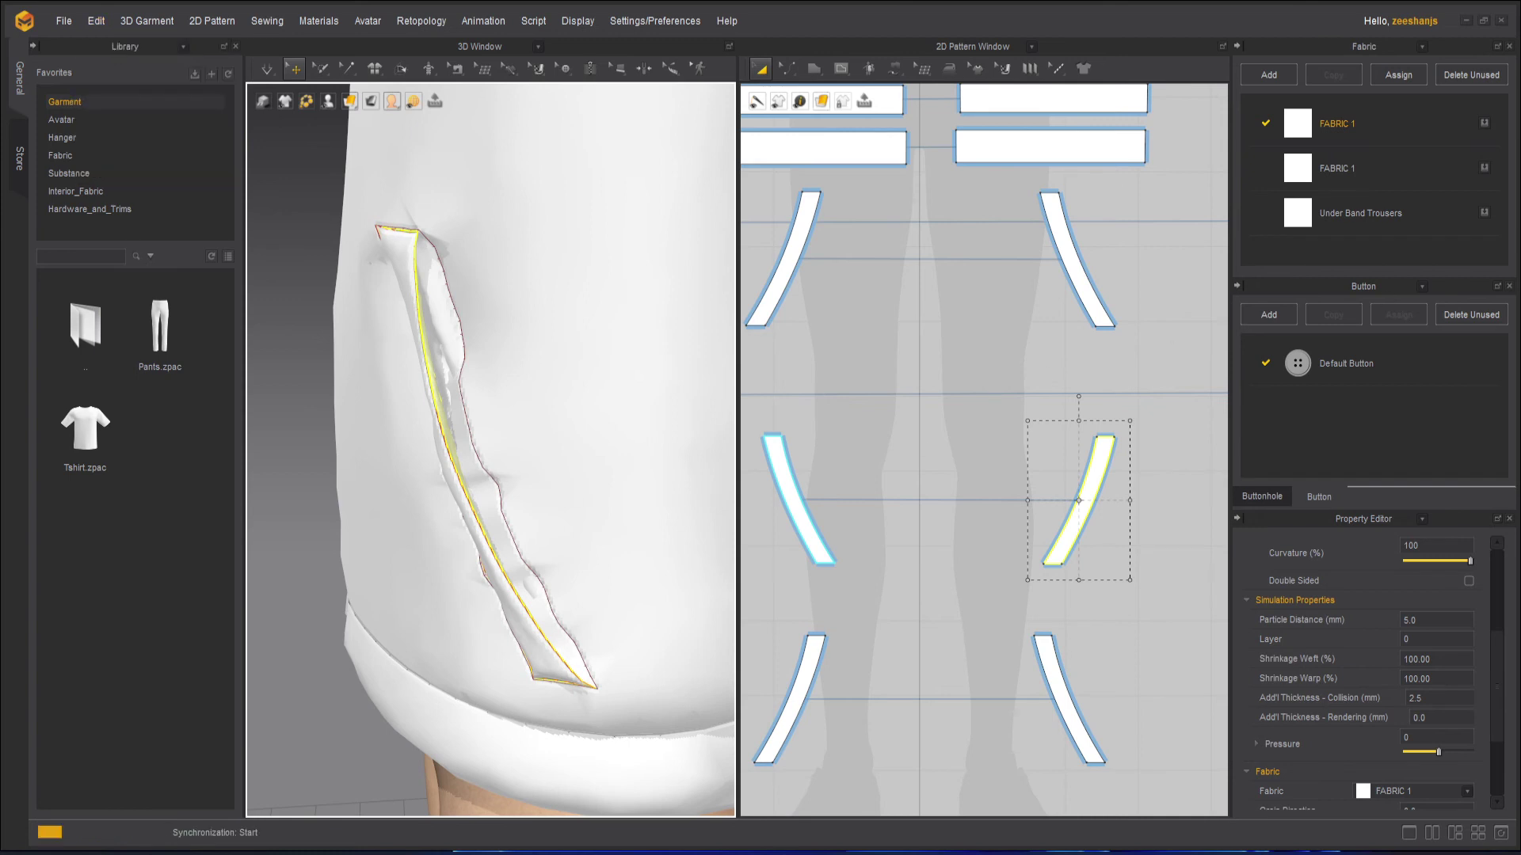
Step: Examine both slanted pockets on the jacket front from several angles
left_click(366, 518)
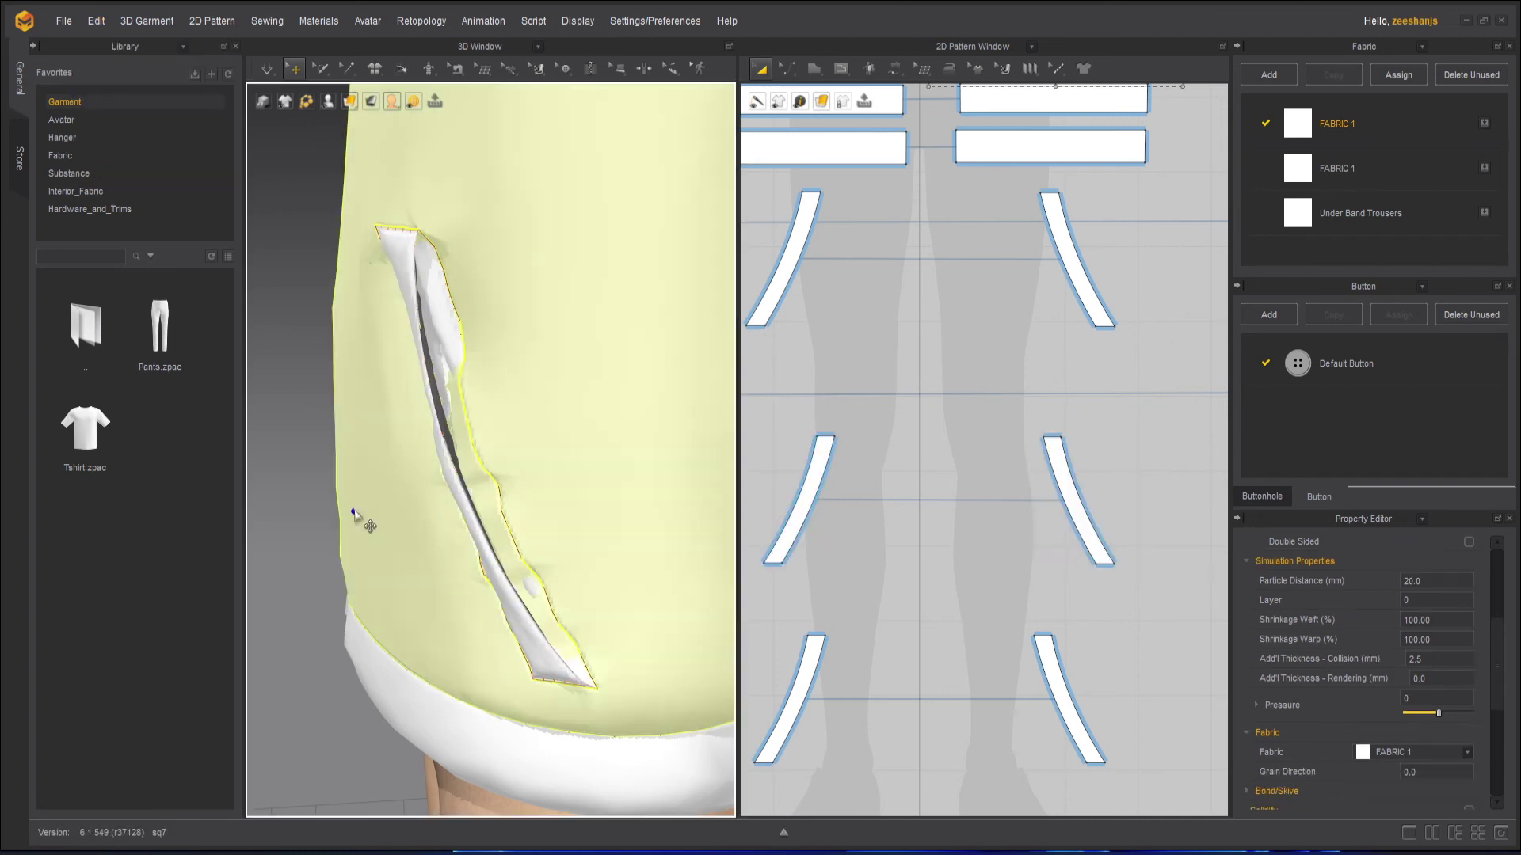
scroll(440, 488, "down", 3)
right_click_drag(441, 489, 617, 515)
left_click(660, 624)
scroll(656, 524, "down", 2)
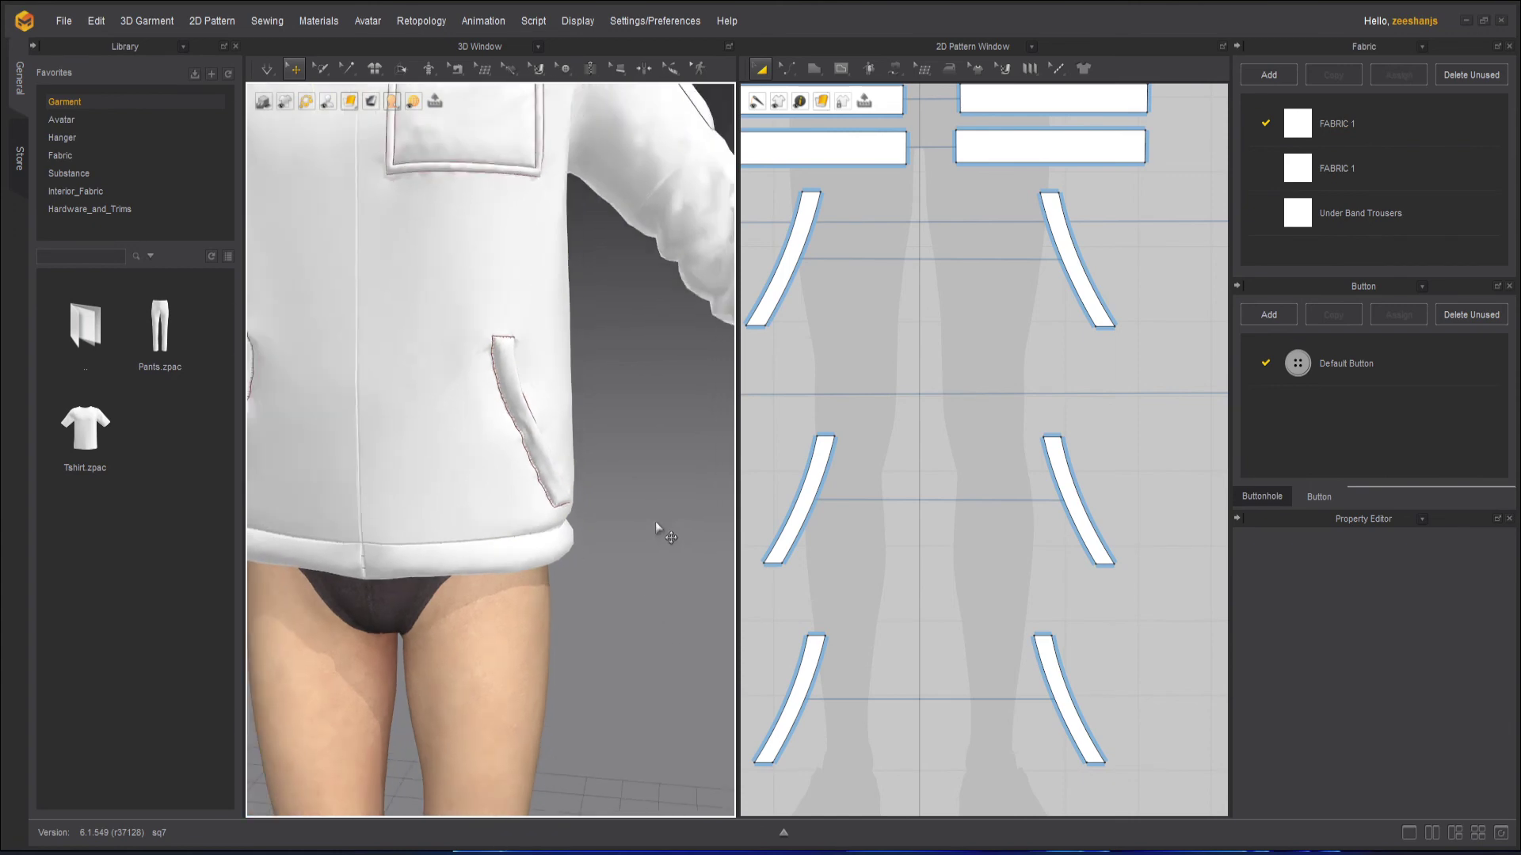
middle_click_drag(553, 534, 590, 545)
scroll(580, 537, "down", 3)
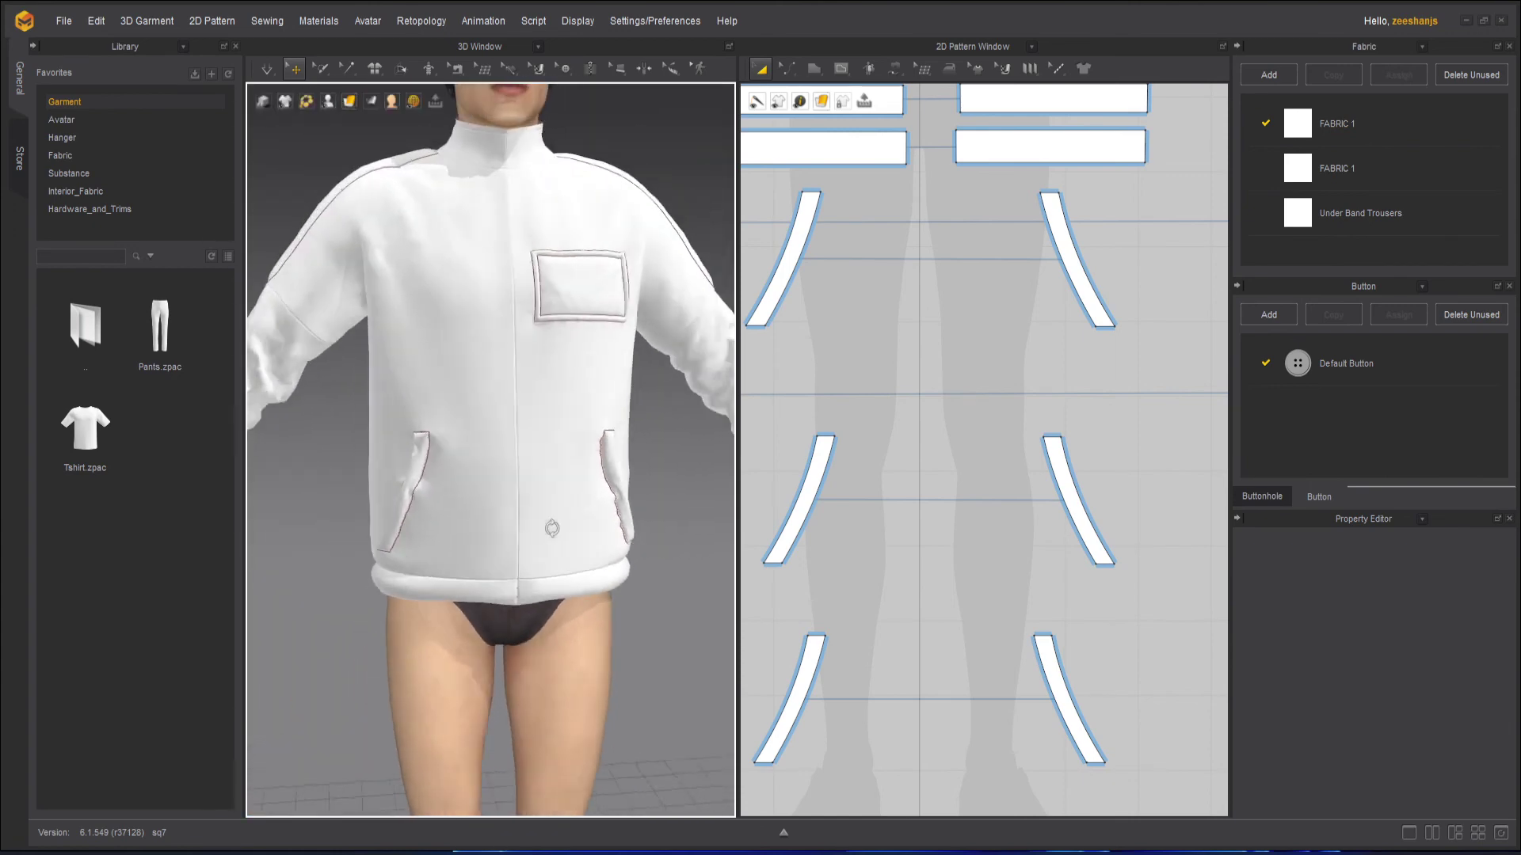
right_click_drag(549, 528, 567, 509)
scroll(523, 491, "up", 3)
Step: Simulate the jacket briefly, tug the front panel beside the pocket on the avatar's right side, and stop the simulation
left_click(266, 69)
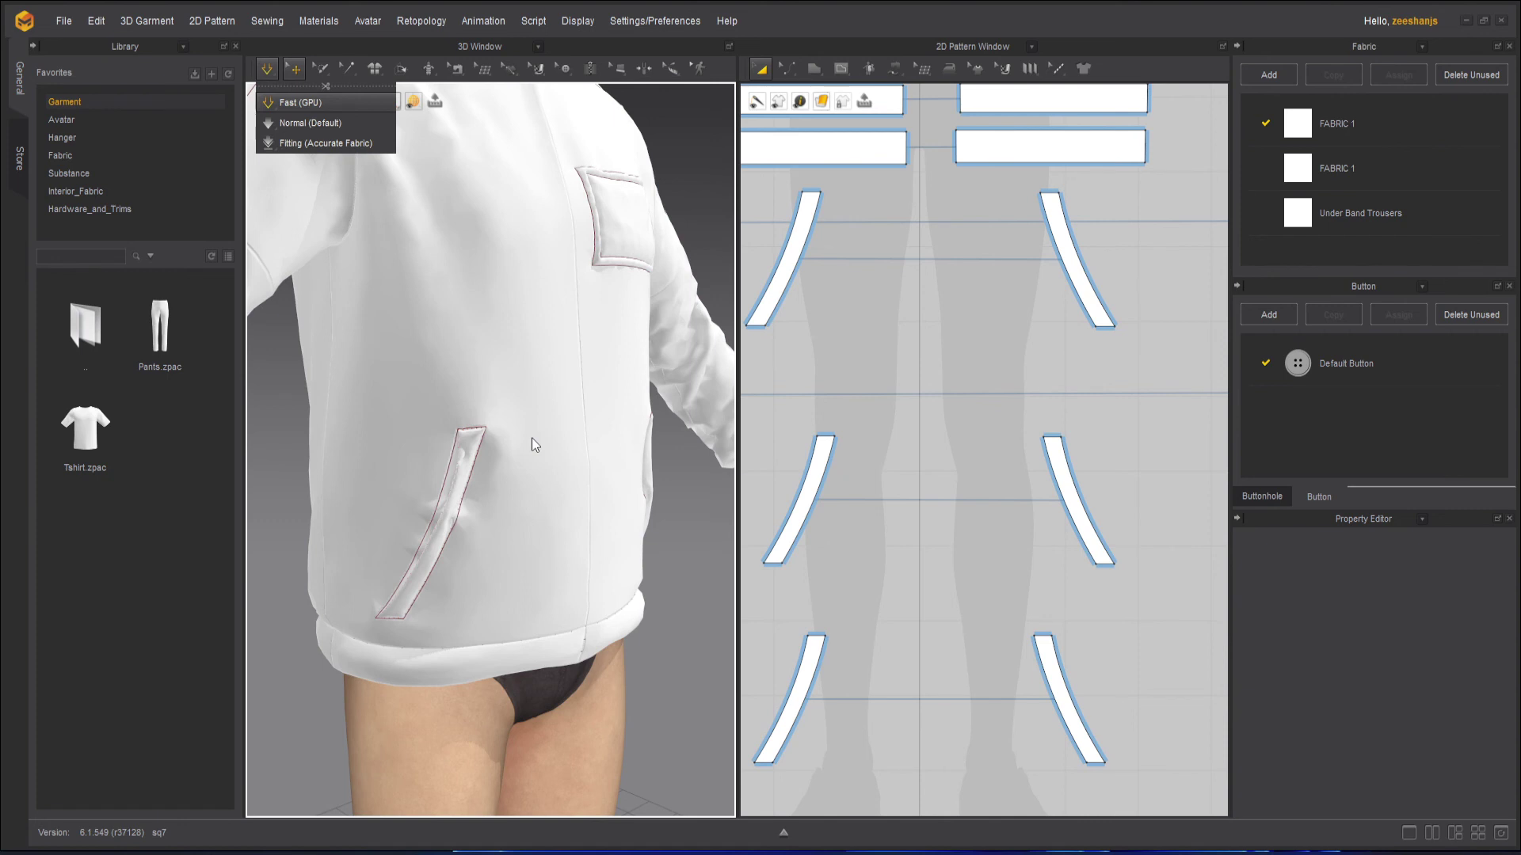
left_click(526, 533)
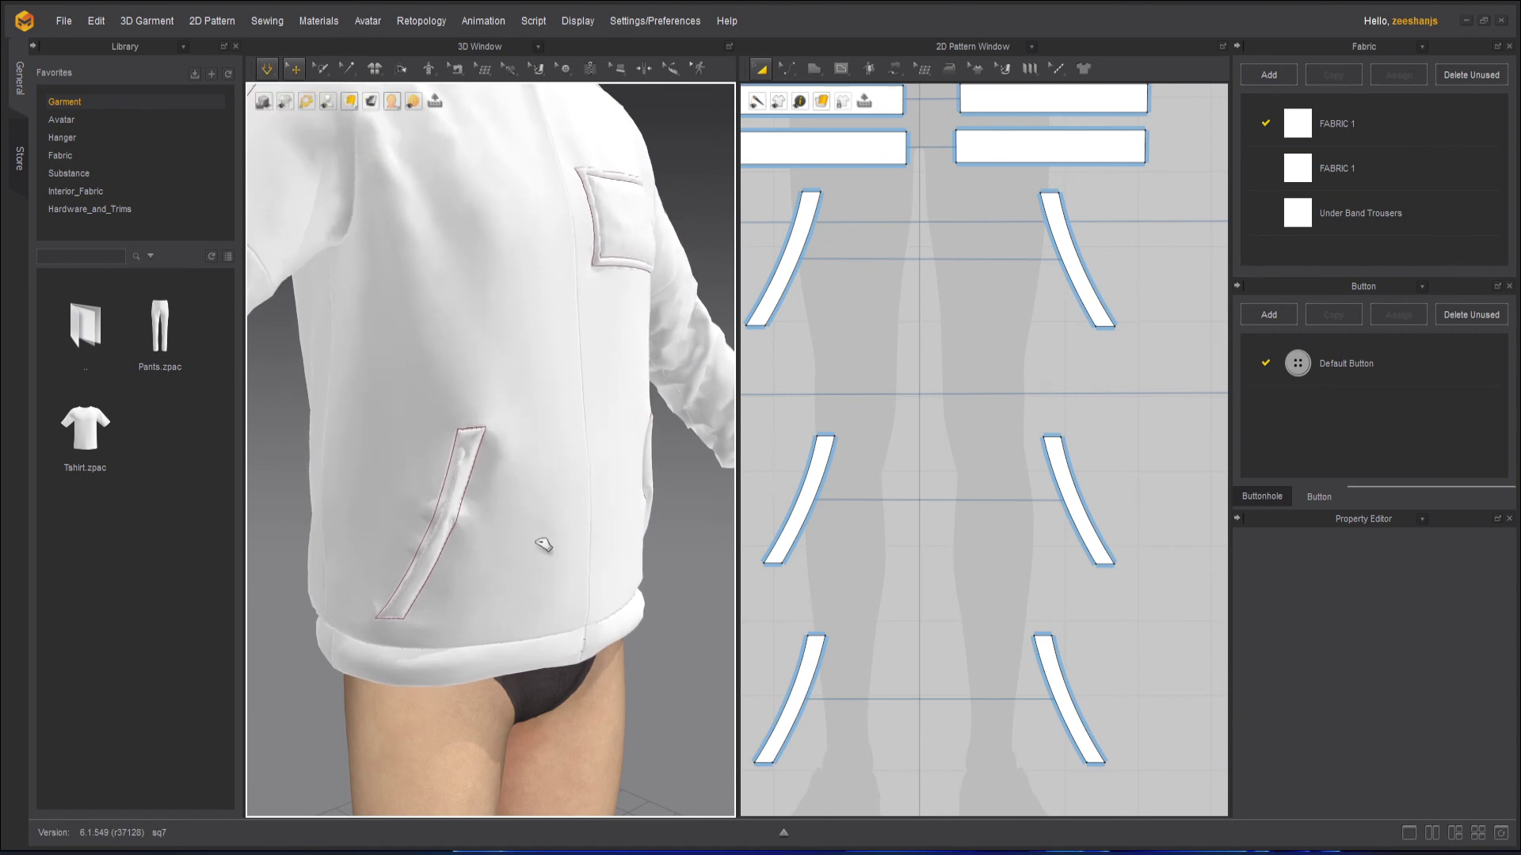
left_click_drag(543, 545, 515, 526)
left_click(678, 648)
key("space")
right_click_drag(679, 649, 615, 591)
key("space")
left_click_drag(618, 589, 631, 559)
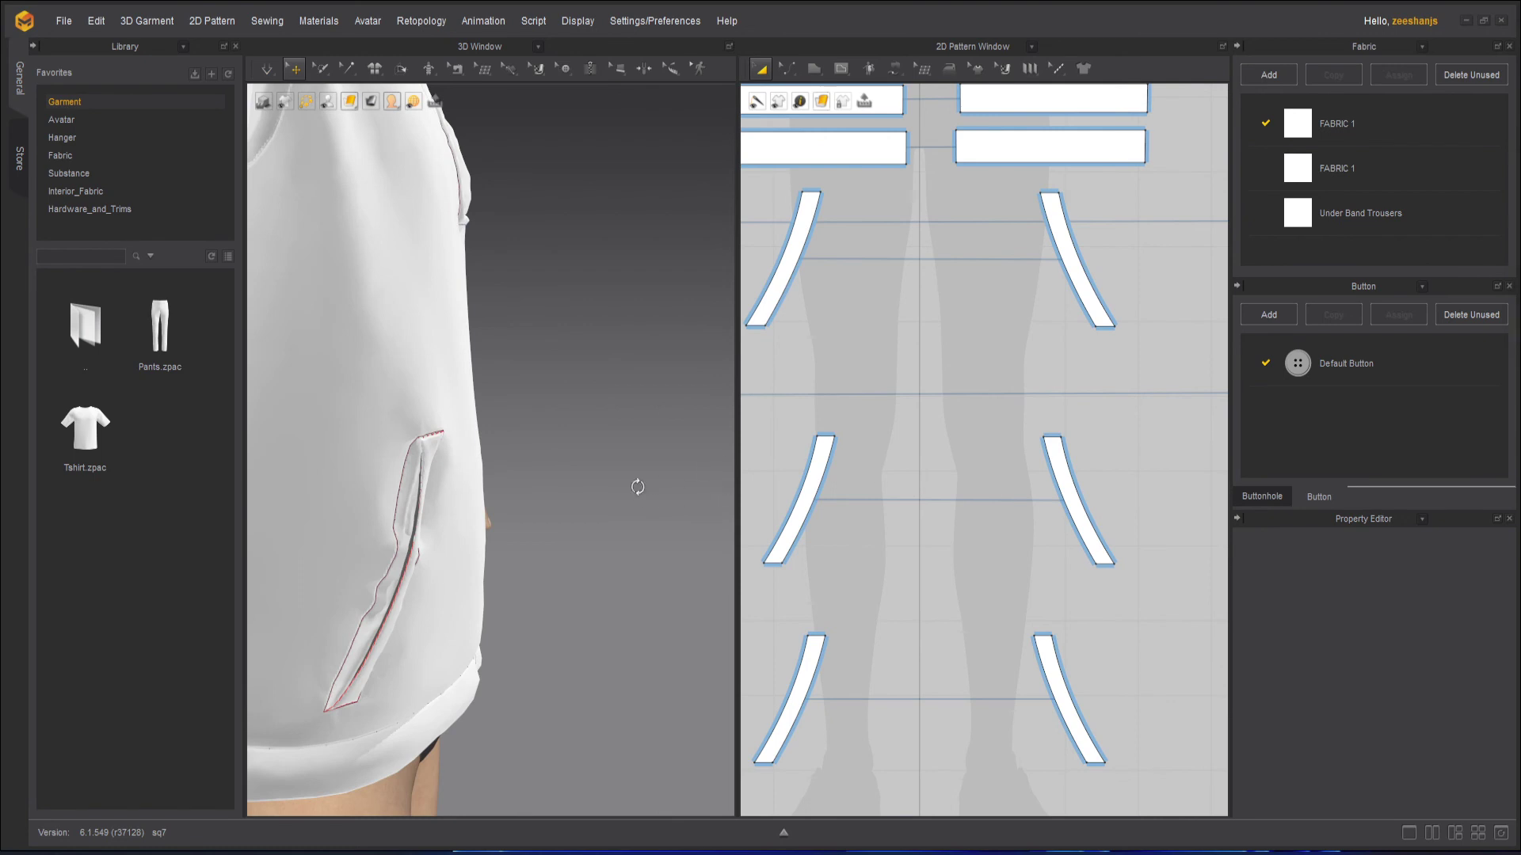
Step: Flip the normal of the second strip layer in the pocket on the avatar's right side, and clear the selection
right_click_drag(638, 486, 544, 611)
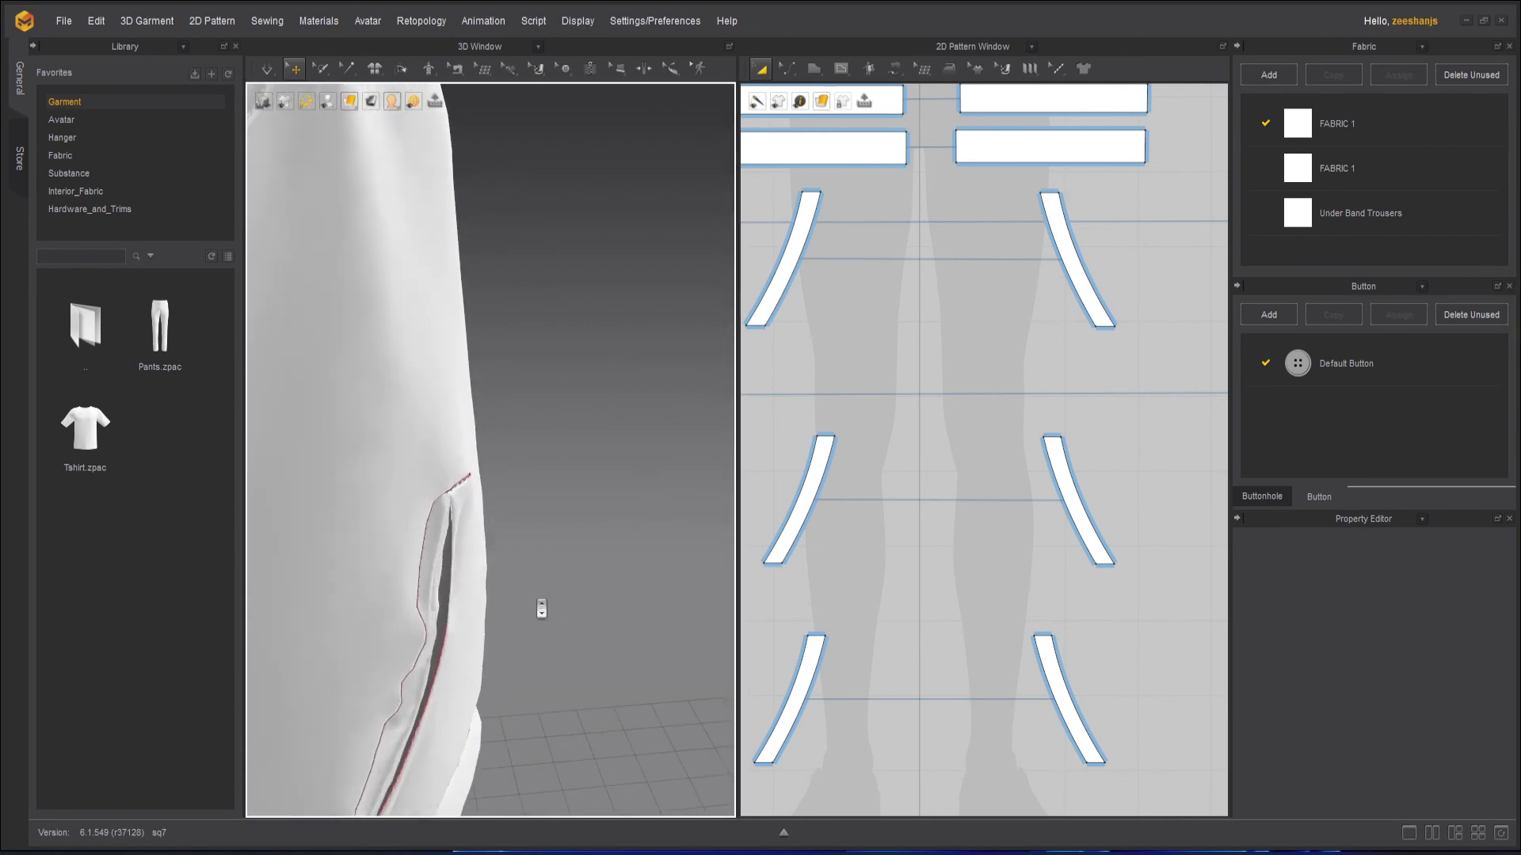
left_click(441, 593)
right_click(443, 590)
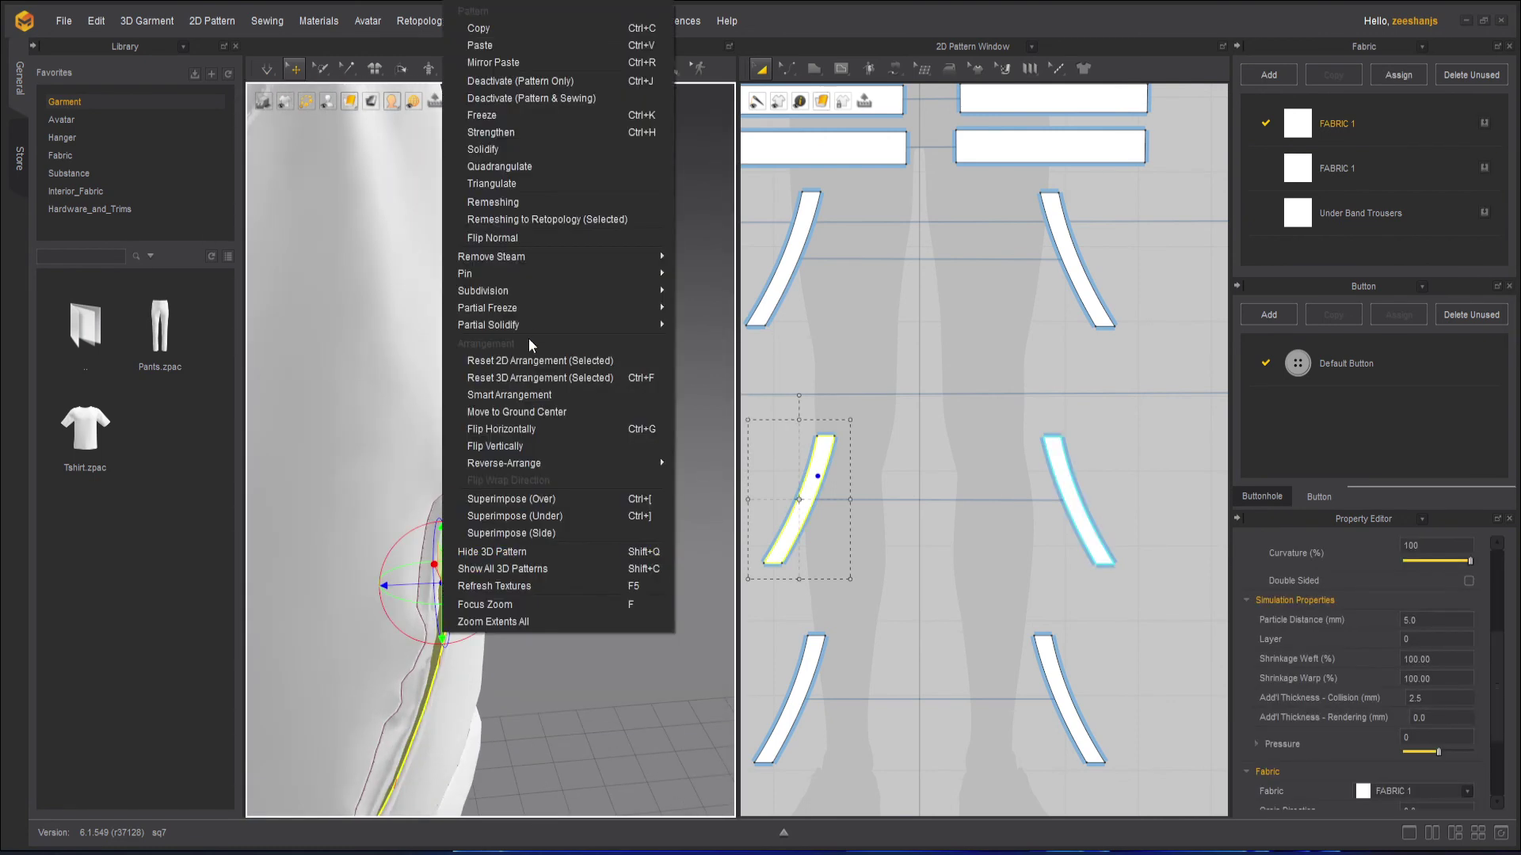
left_click(518, 242)
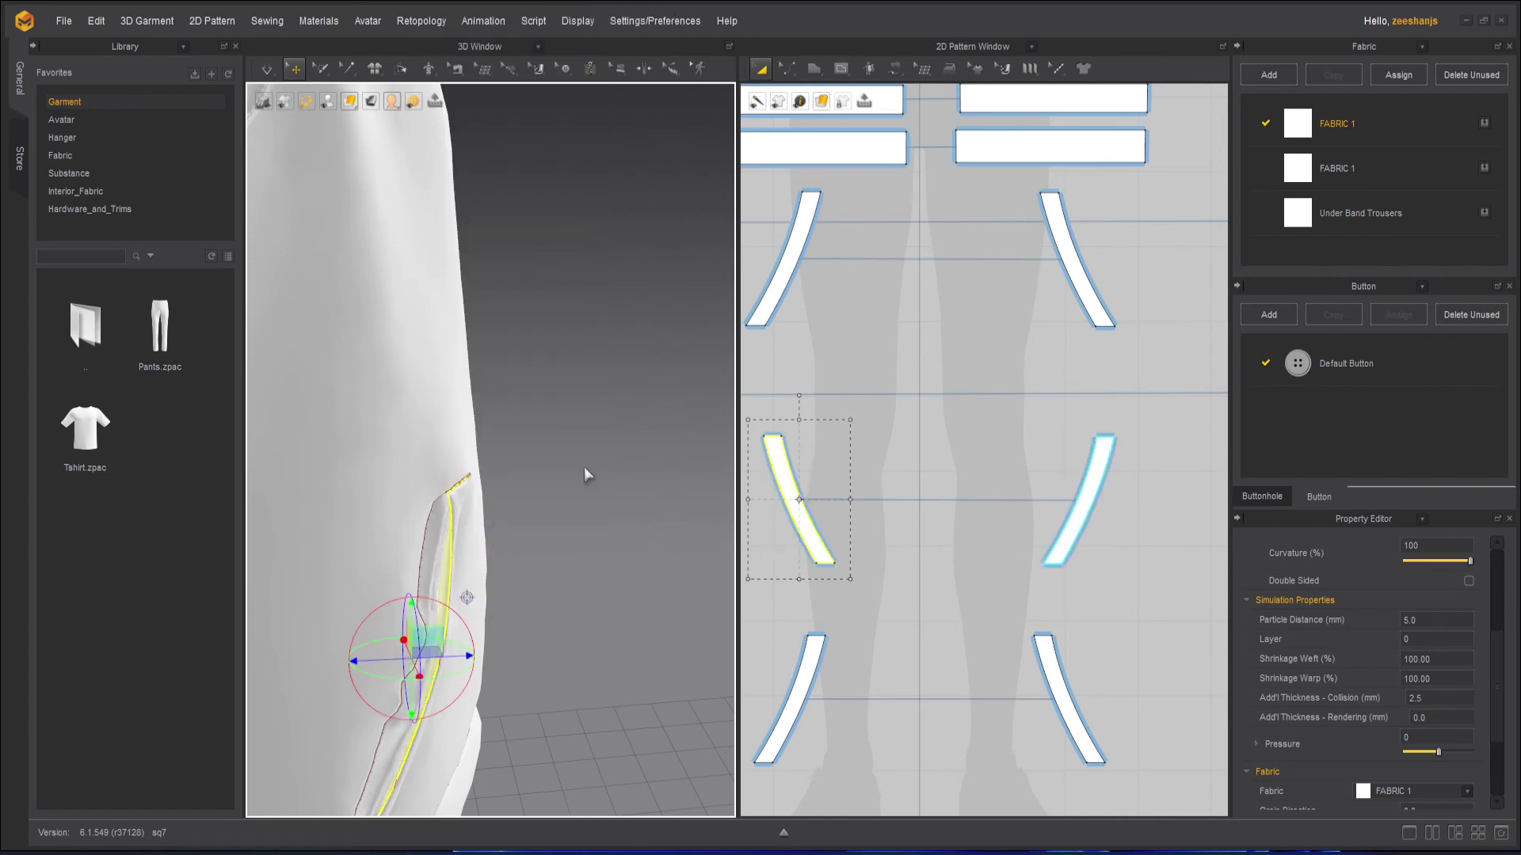
left_click(585, 467)
scroll(572, 521, "up", 2)
right_click_drag(572, 520, 503, 558)
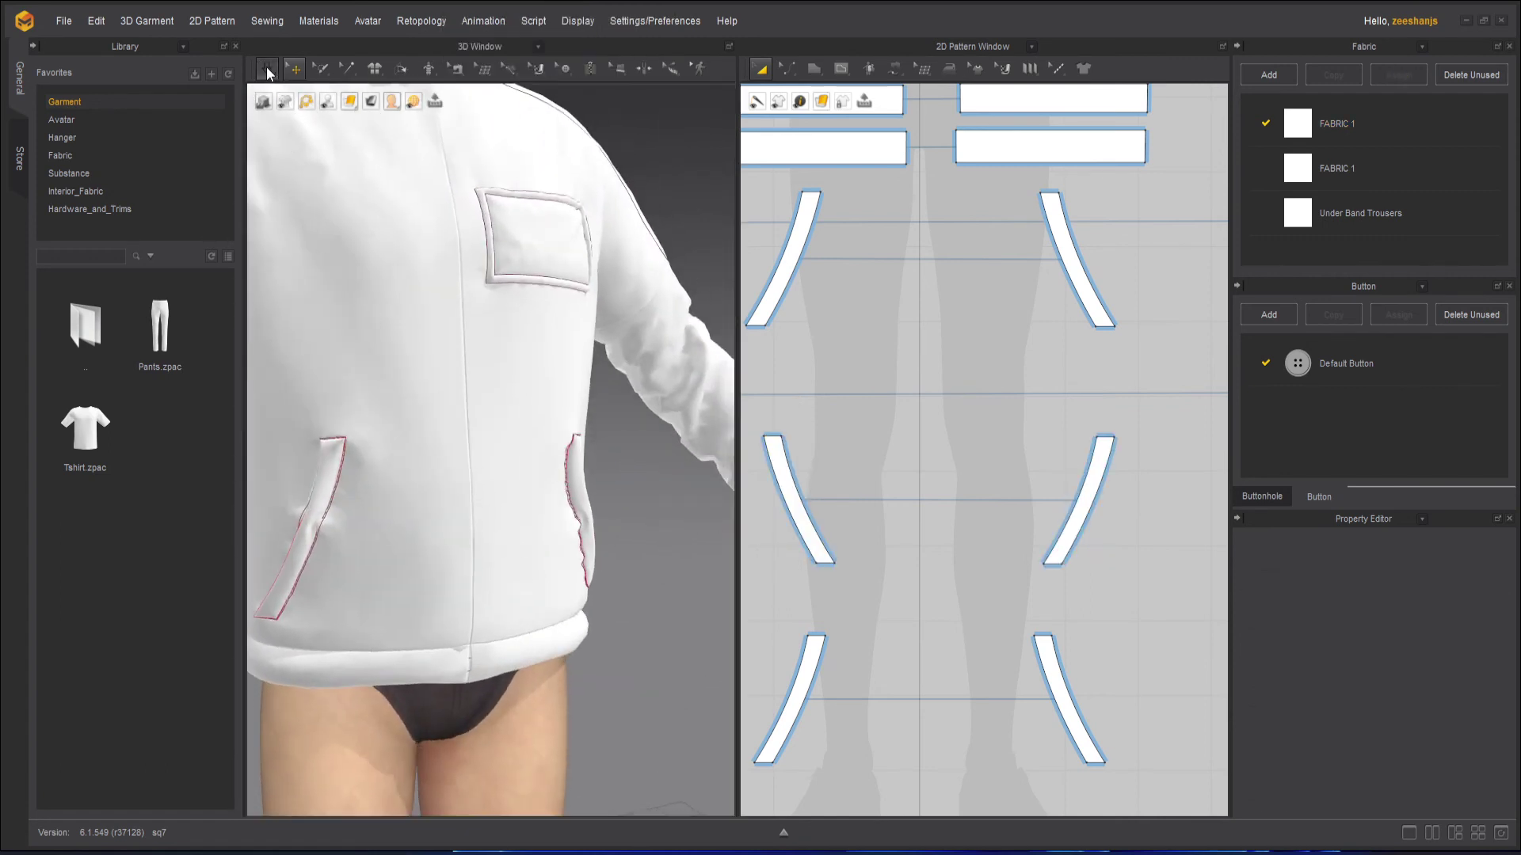
Step: Simulate the jacket with the flipped strips and tug the front panel around the pocket on the avatar's right side
left_click(266, 68)
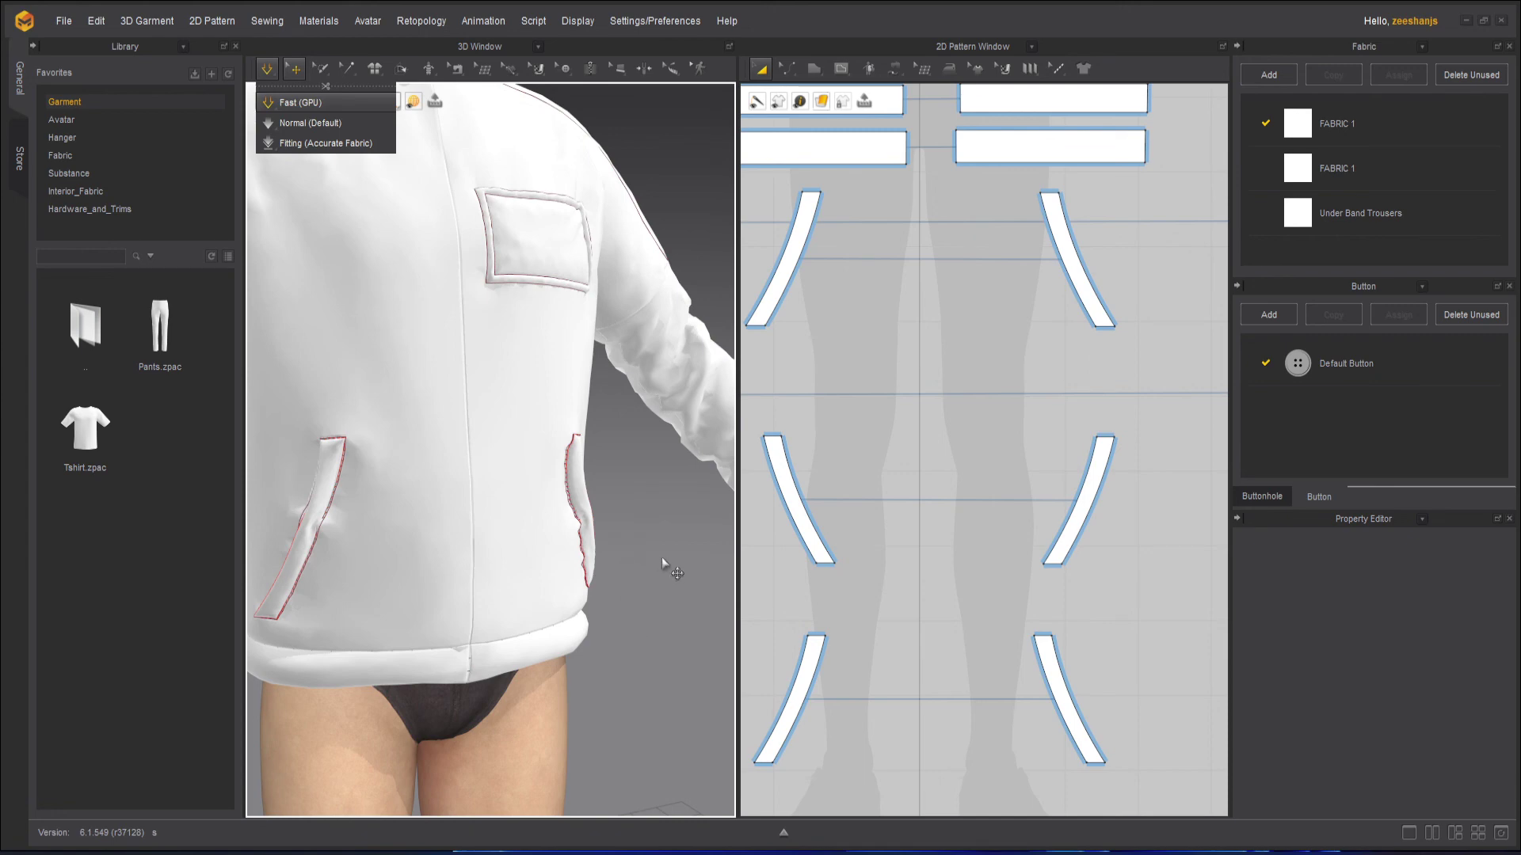
right_click_drag(624, 571, 641, 604)
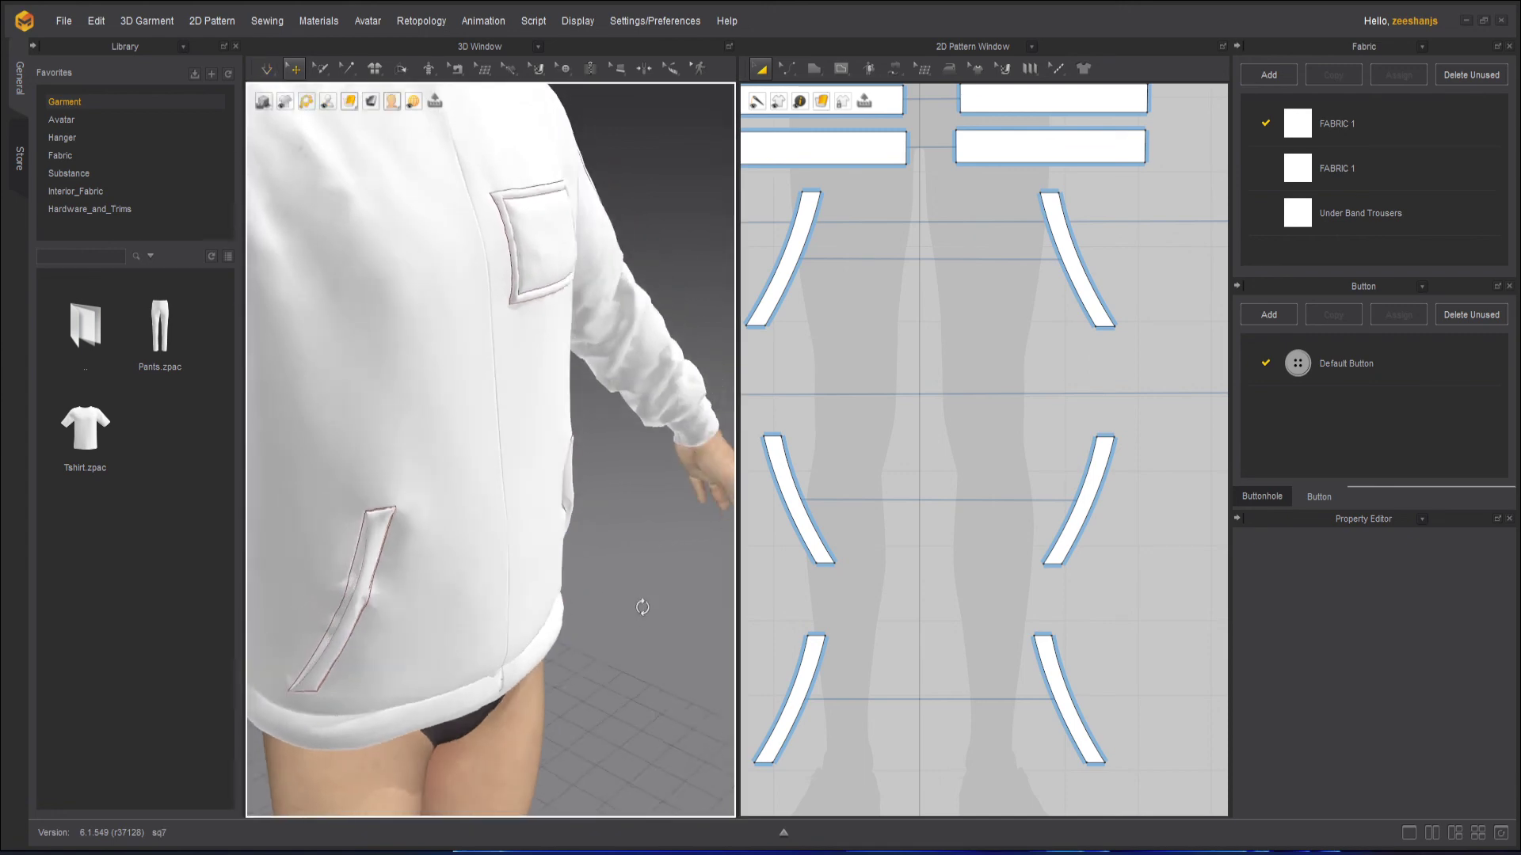
left_click(438, 612)
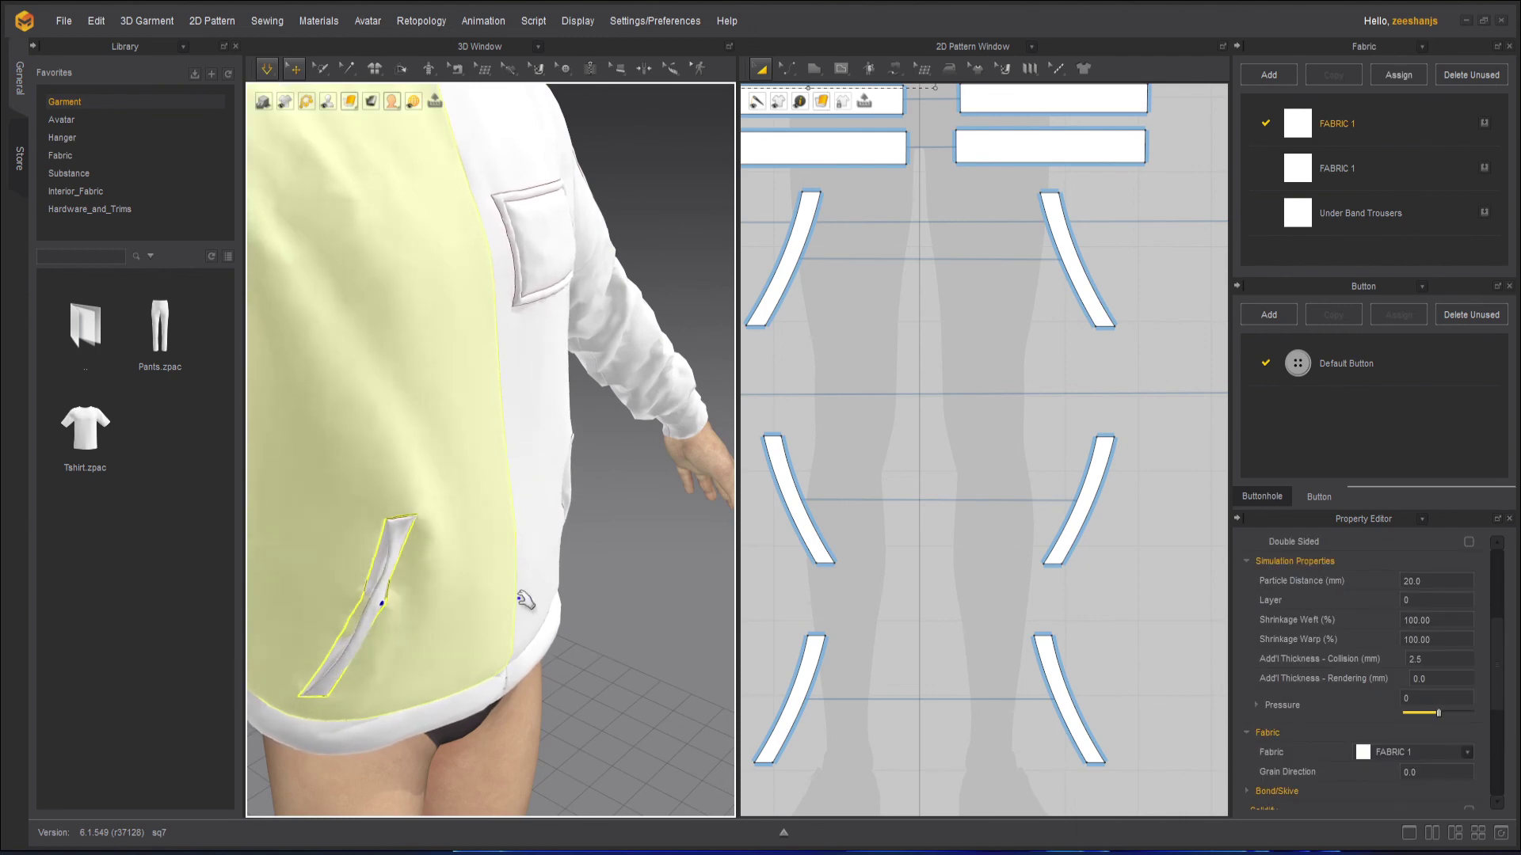
left_click(680, 615)
Step: Pull the pocket below the chest pocket and its surrounding front panel into shape under simulation, and clear the selection
right_click_drag(680, 615, 538, 642)
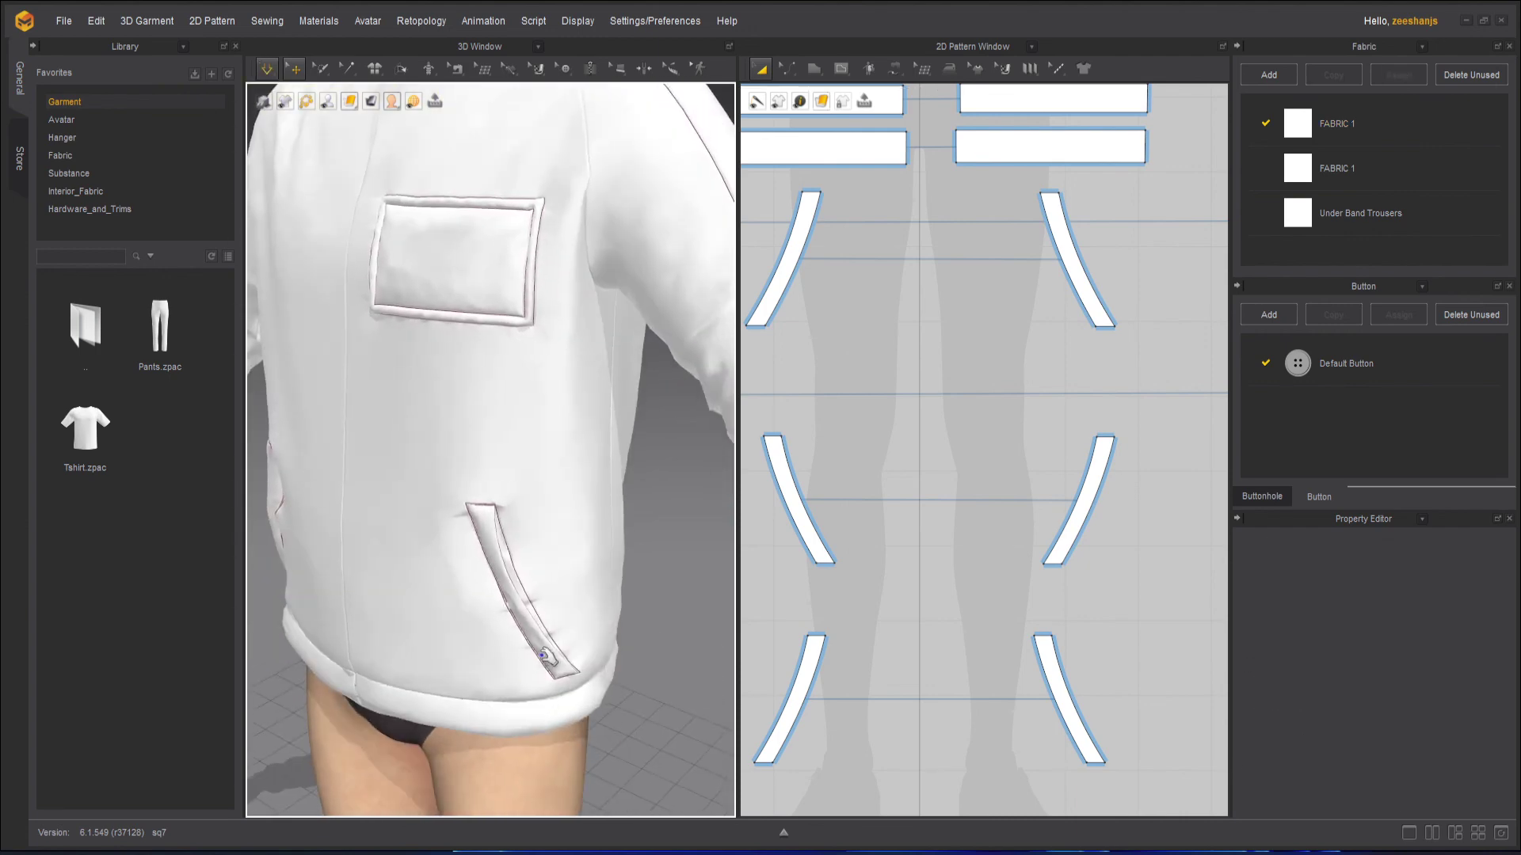
left_click(527, 652)
left_click_drag(523, 651, 515, 621)
left_click(502, 618)
left_click(678, 605)
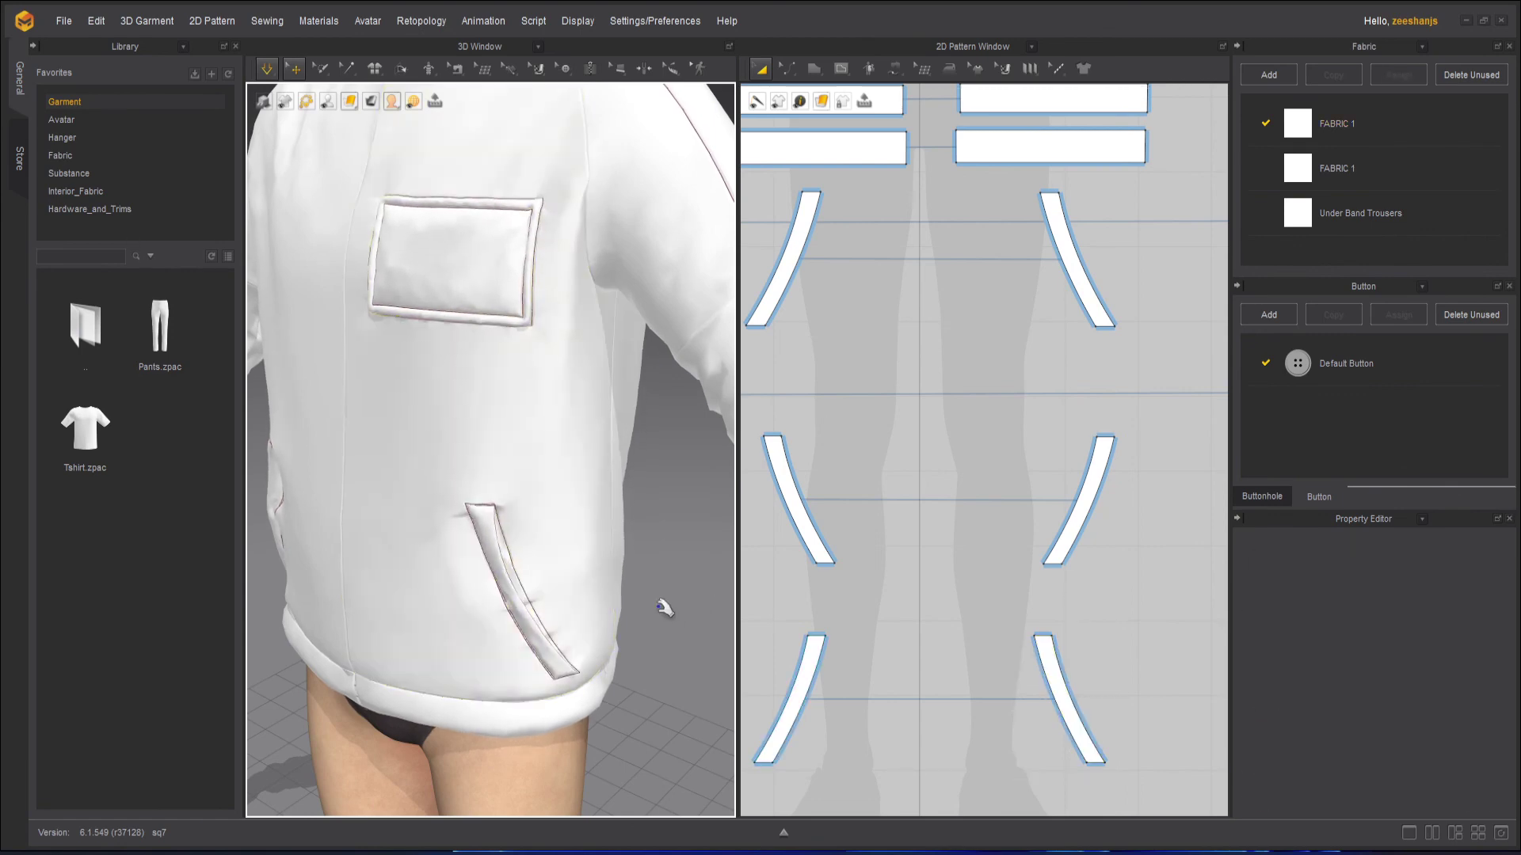
scroll(625, 622, "up", 3)
right_click_drag(631, 622, 645, 543)
left_click(584, 449)
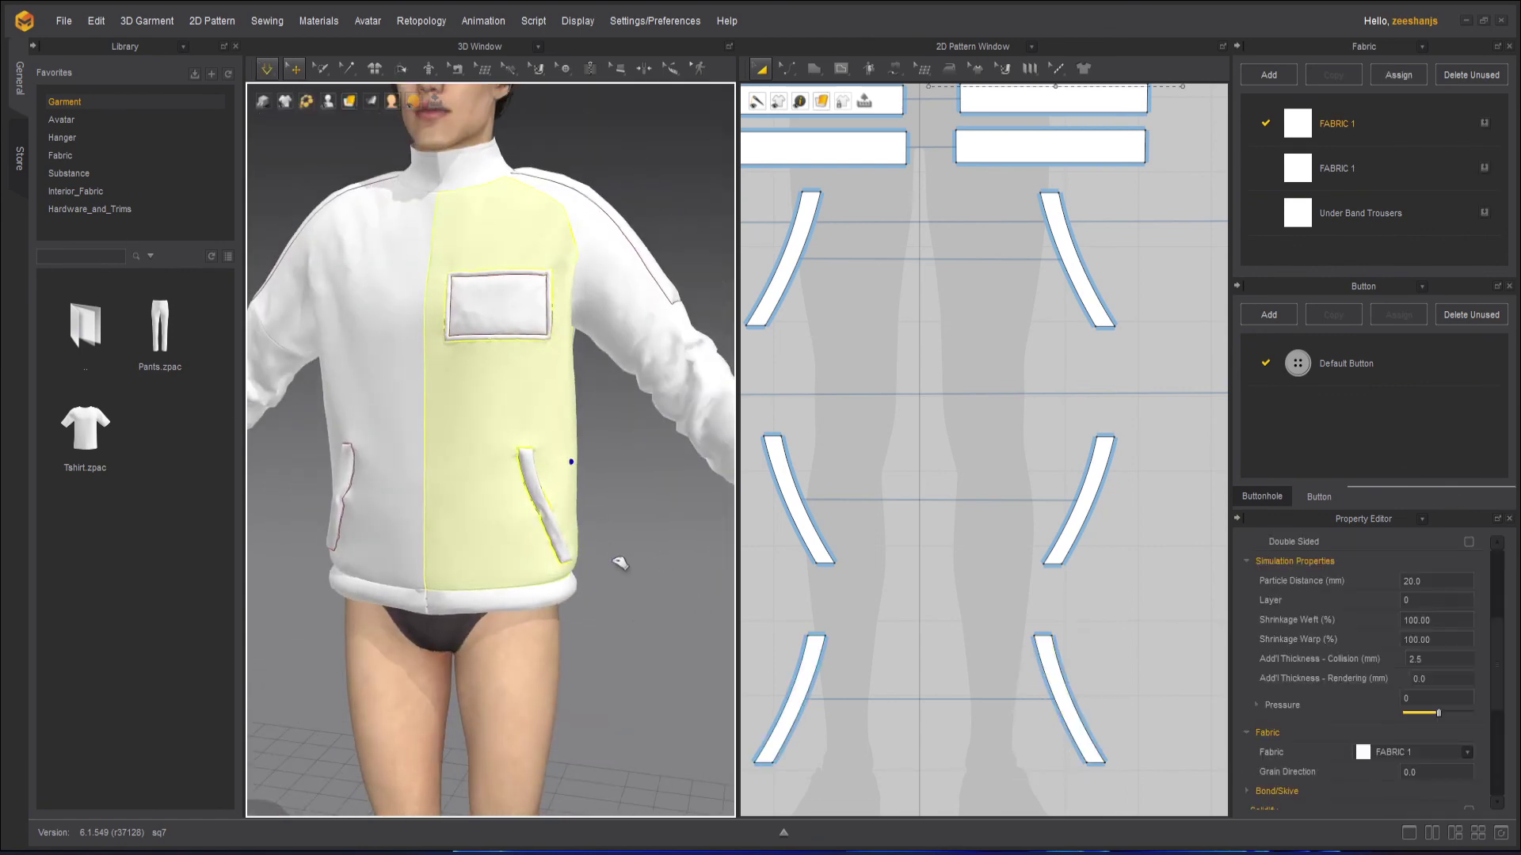
left_click(612, 599)
scroll(635, 615, "down", 3)
right_click_drag(604, 614, 645, 634)
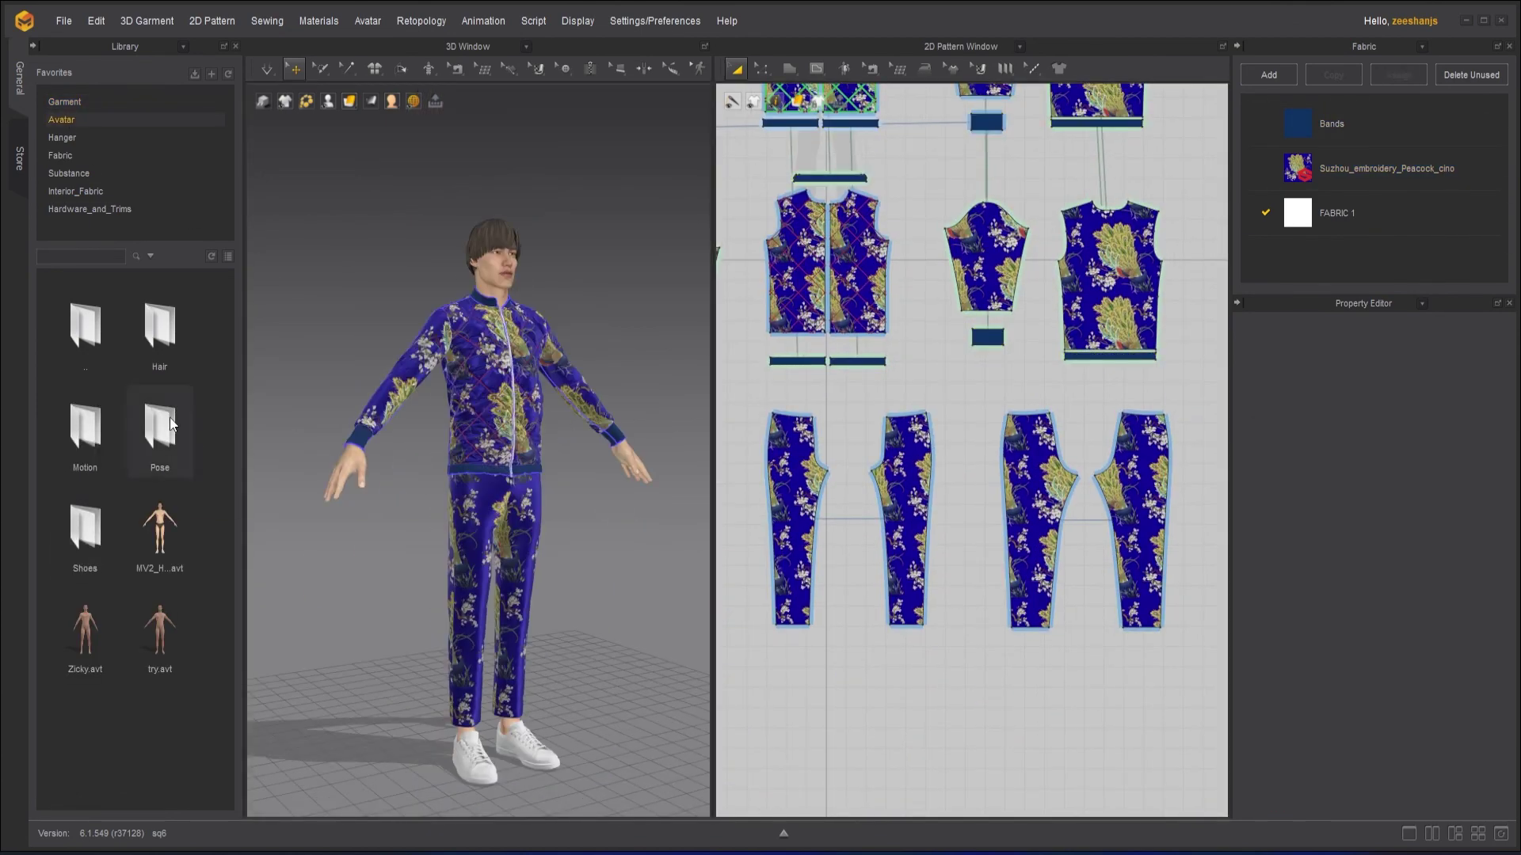
Step: Apply the arms-lowered pose from the avatar's pose library as Pose Only with Align Bottom to Ground, and face the avatar from the front
double_click(169, 424)
double_click(160, 426)
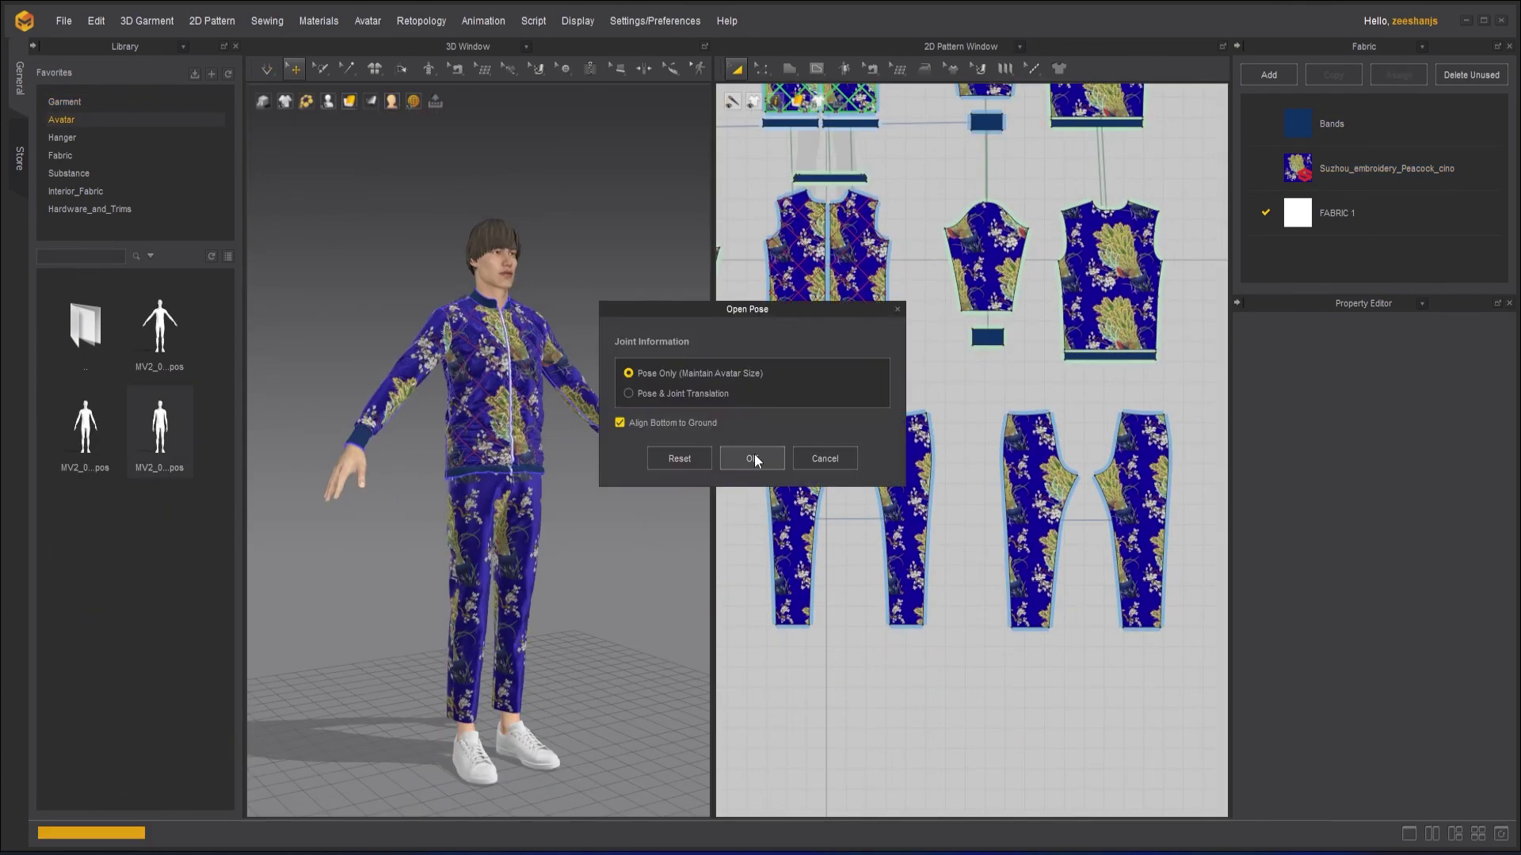
left_click(753, 456)
key("2")
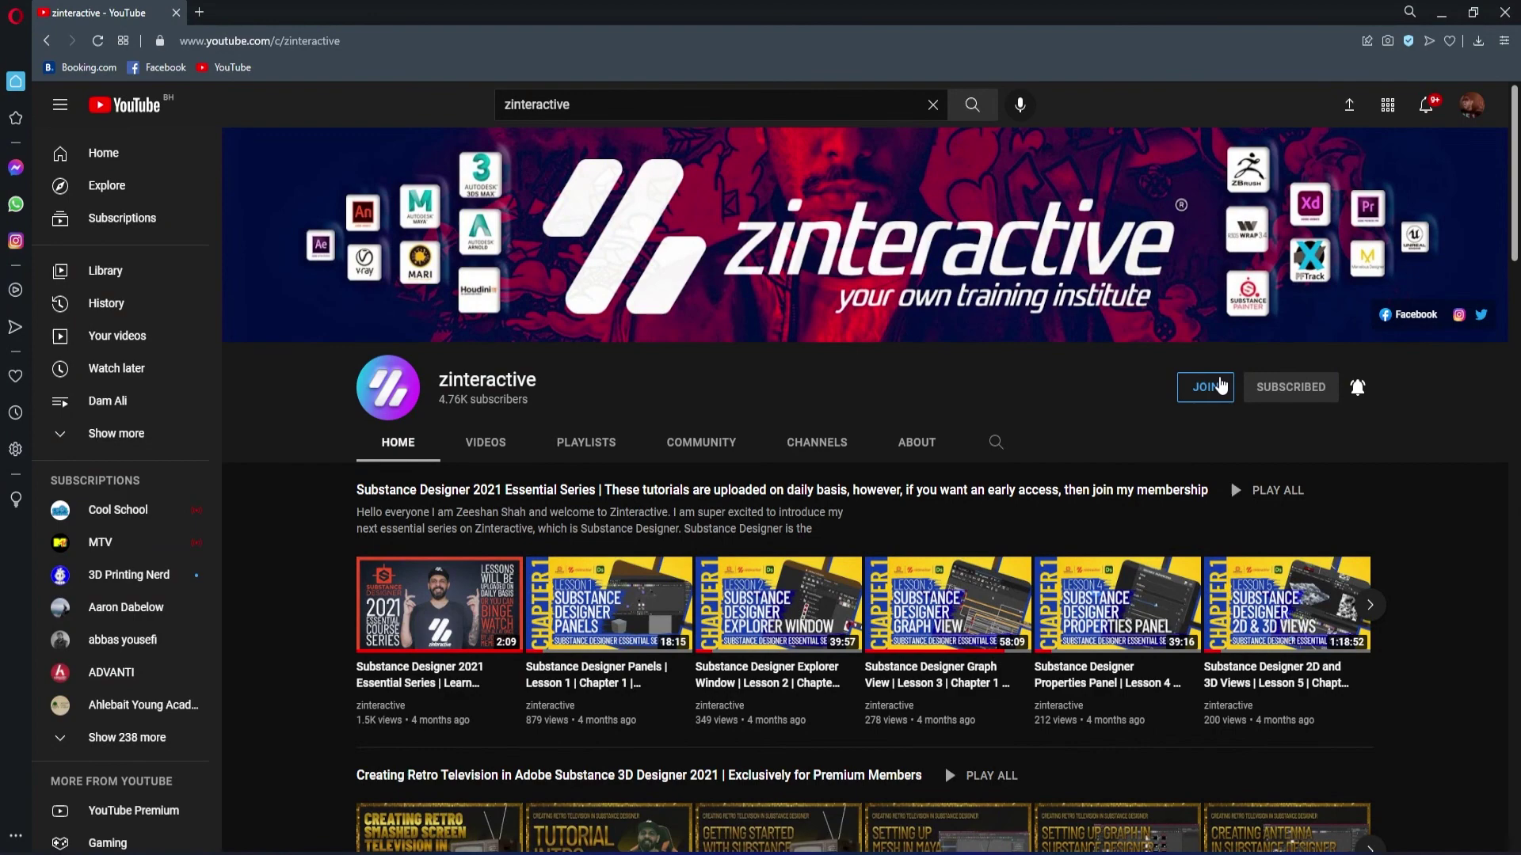
Step: Switch to the YouTube channel page in the browser, open the zinteractive membership offers and select Zi Early Bird Level
left_click(1221, 386)
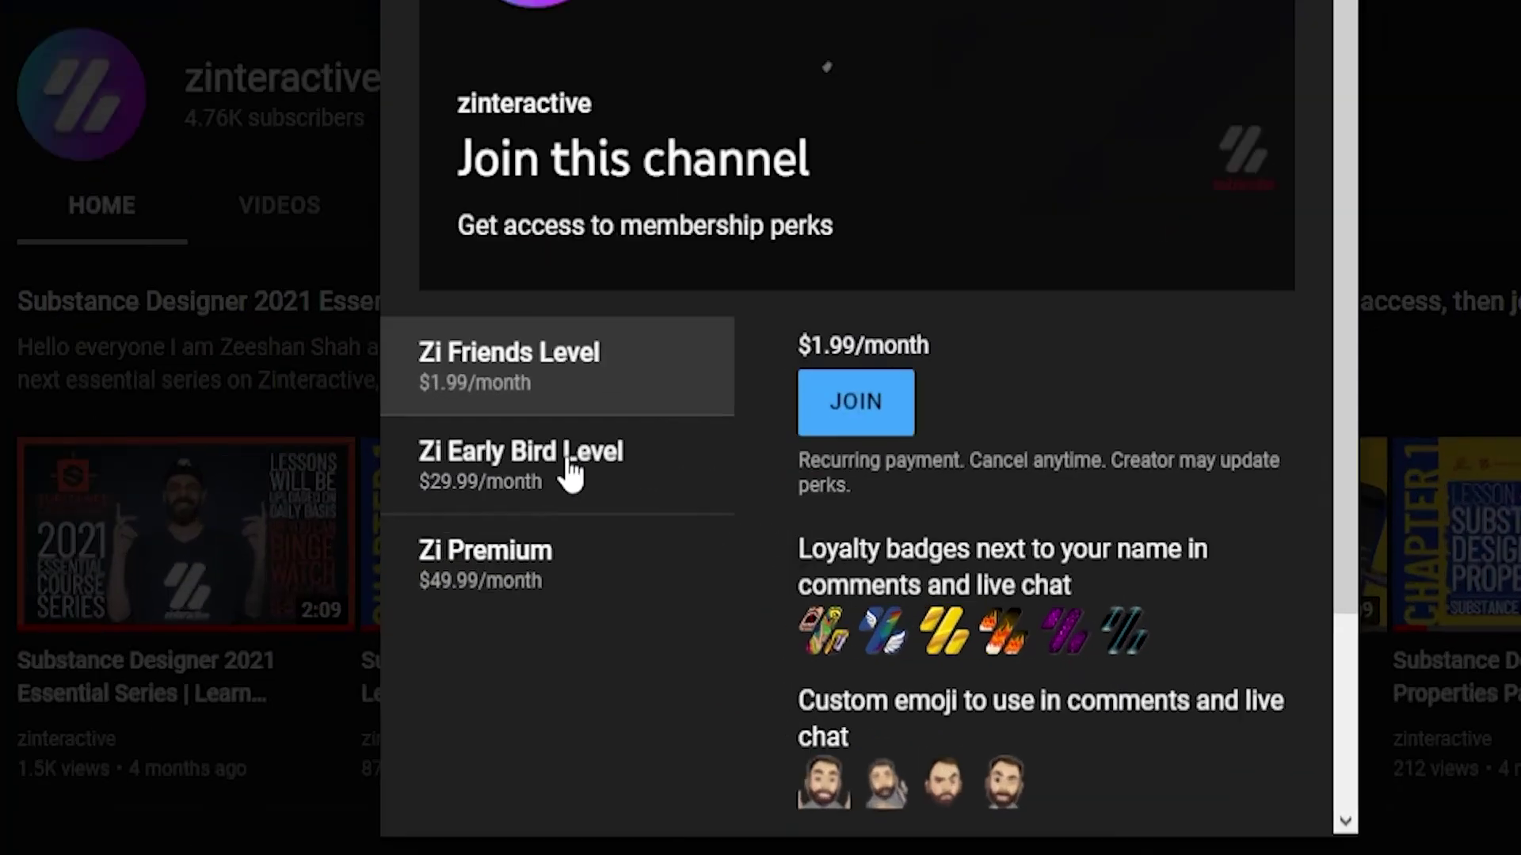
left_click(630, 573)
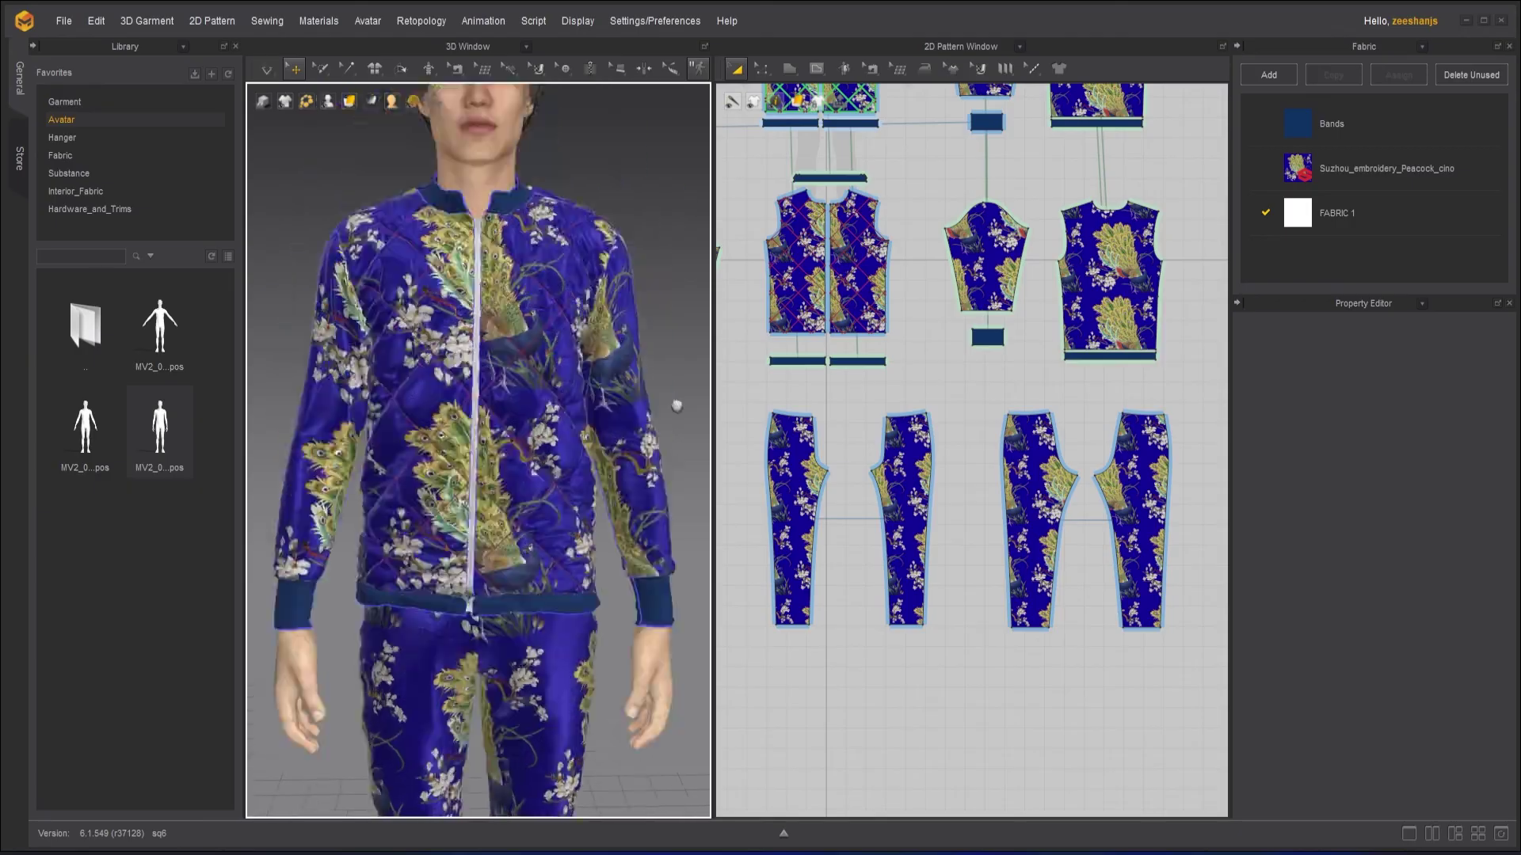
Step: Switch to Marvelous Designer and load floral2.sbsar as the substance material of the Suzhou_embroidery_Peacock_cino fabric
scroll(677, 405, "down", 10)
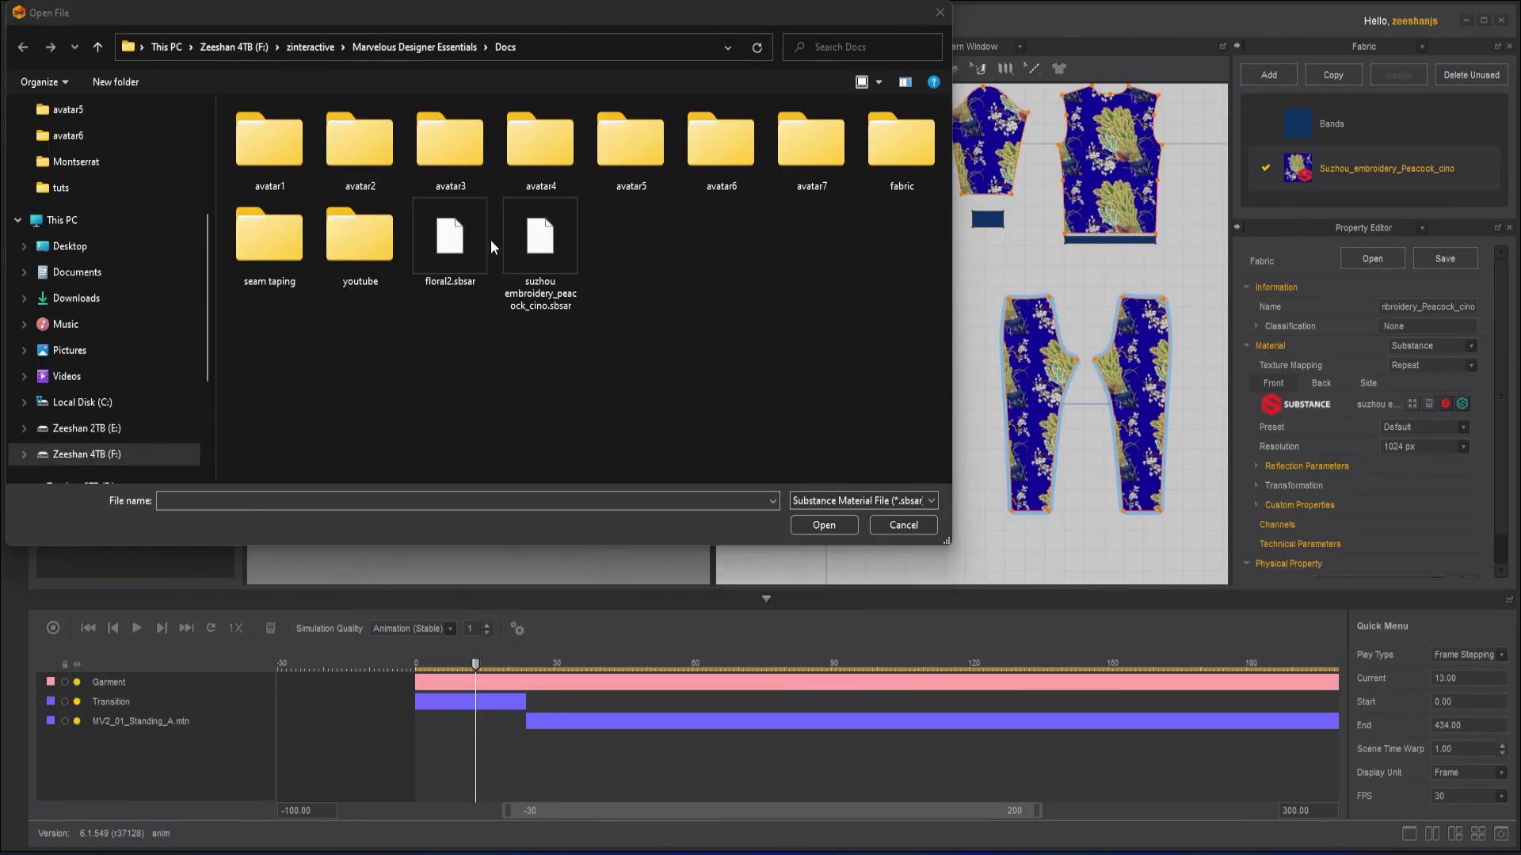
double_click(462, 240)
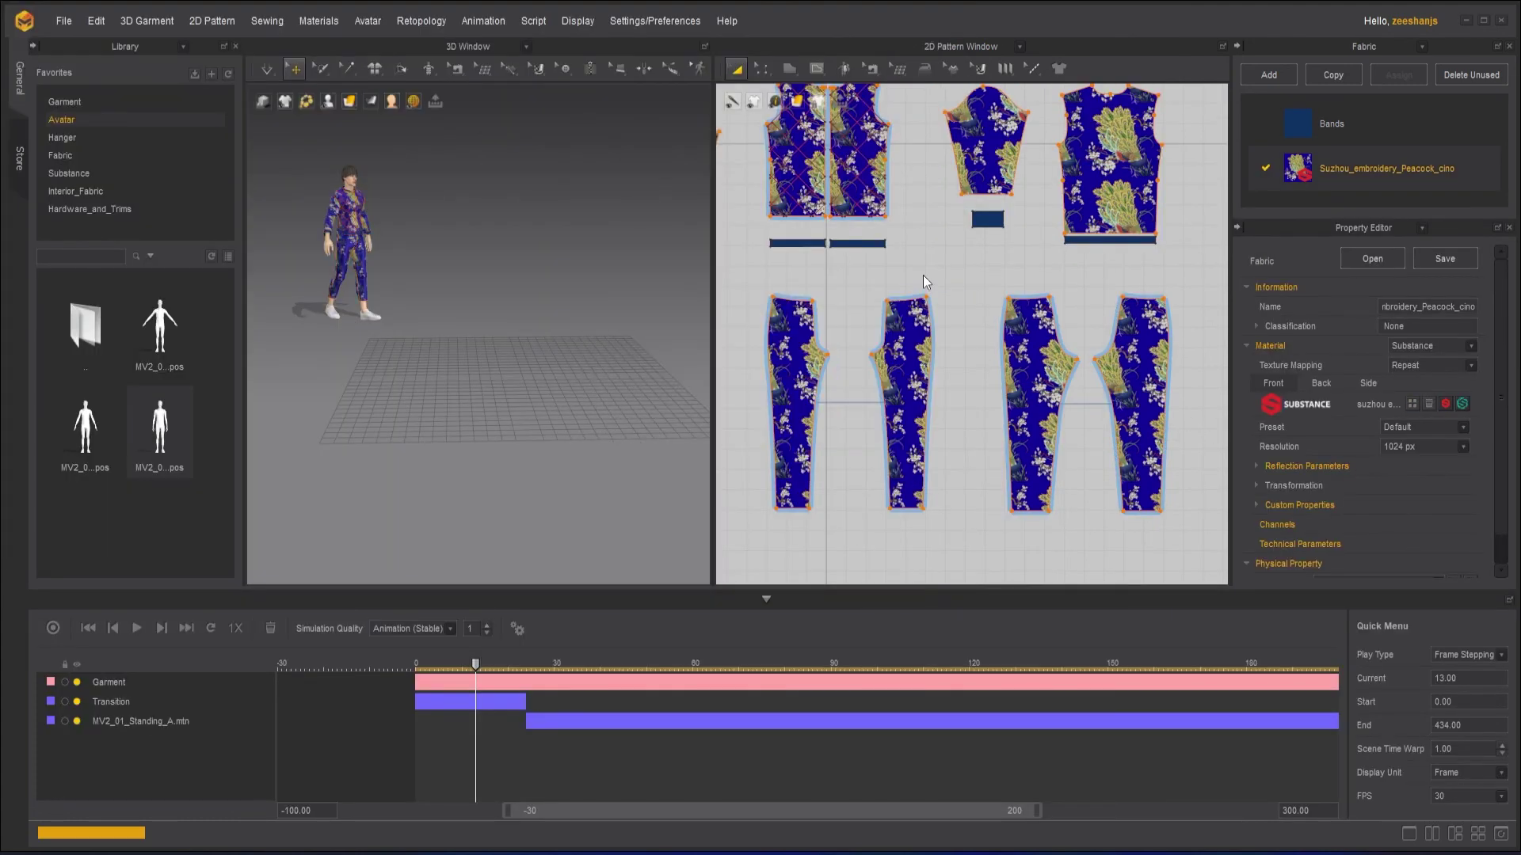
Step: Select the row of trouser pattern pieces, assign the chosen fabric to them, and clear the selection
scroll(923, 281, "down", 3)
left_click_drag(1200, 349, 827, 416)
left_click(1397, 74)
scroll(894, 145, "up", 3)
left_click(743, 265)
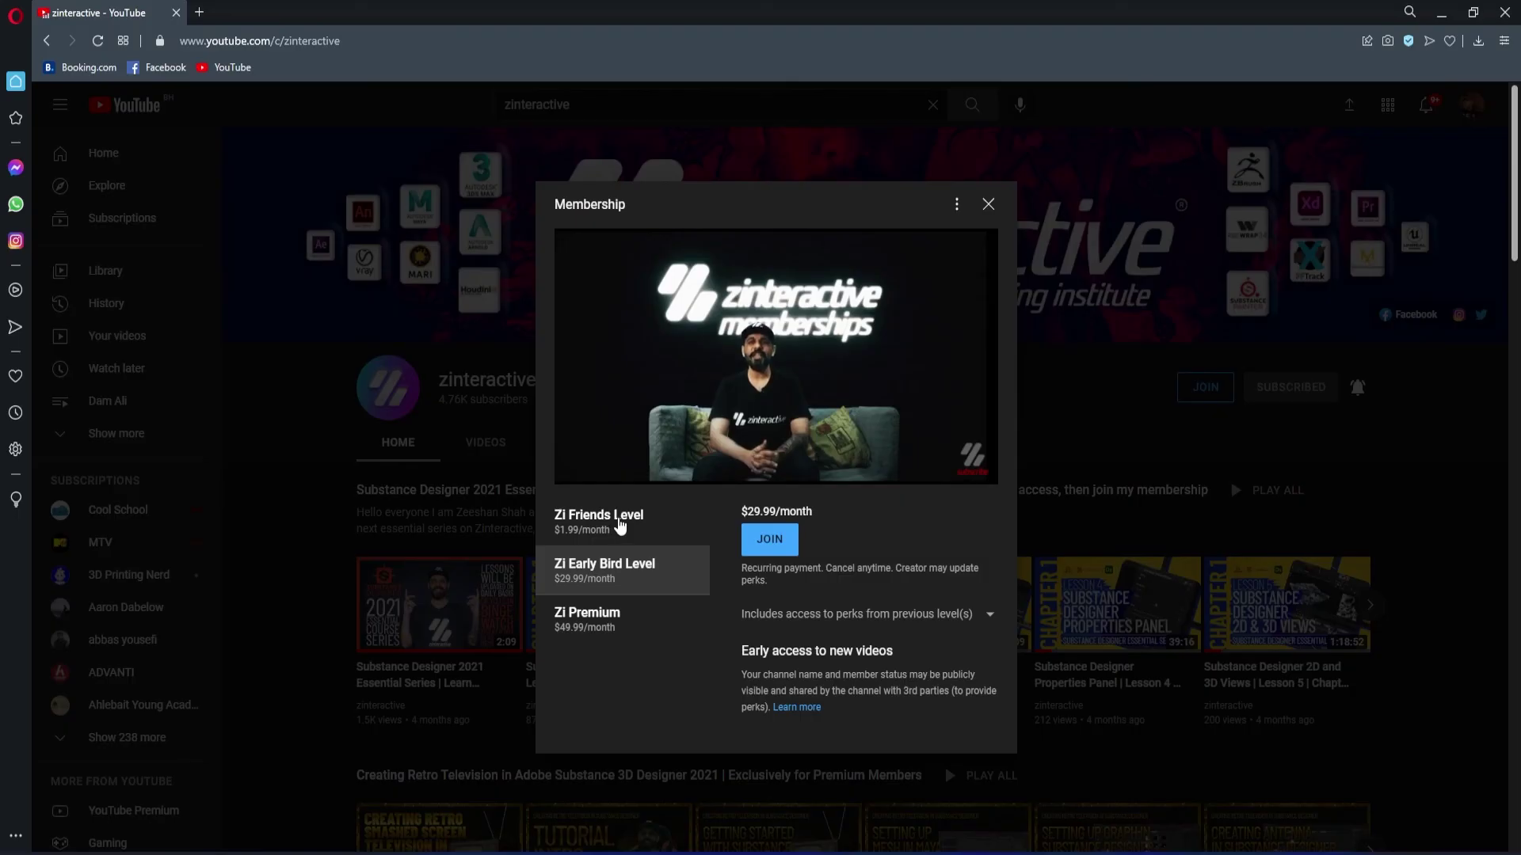
Step: Switch to the YouTube membership dialog and show the perks of the Zi Friends Level
left_click(621, 525)
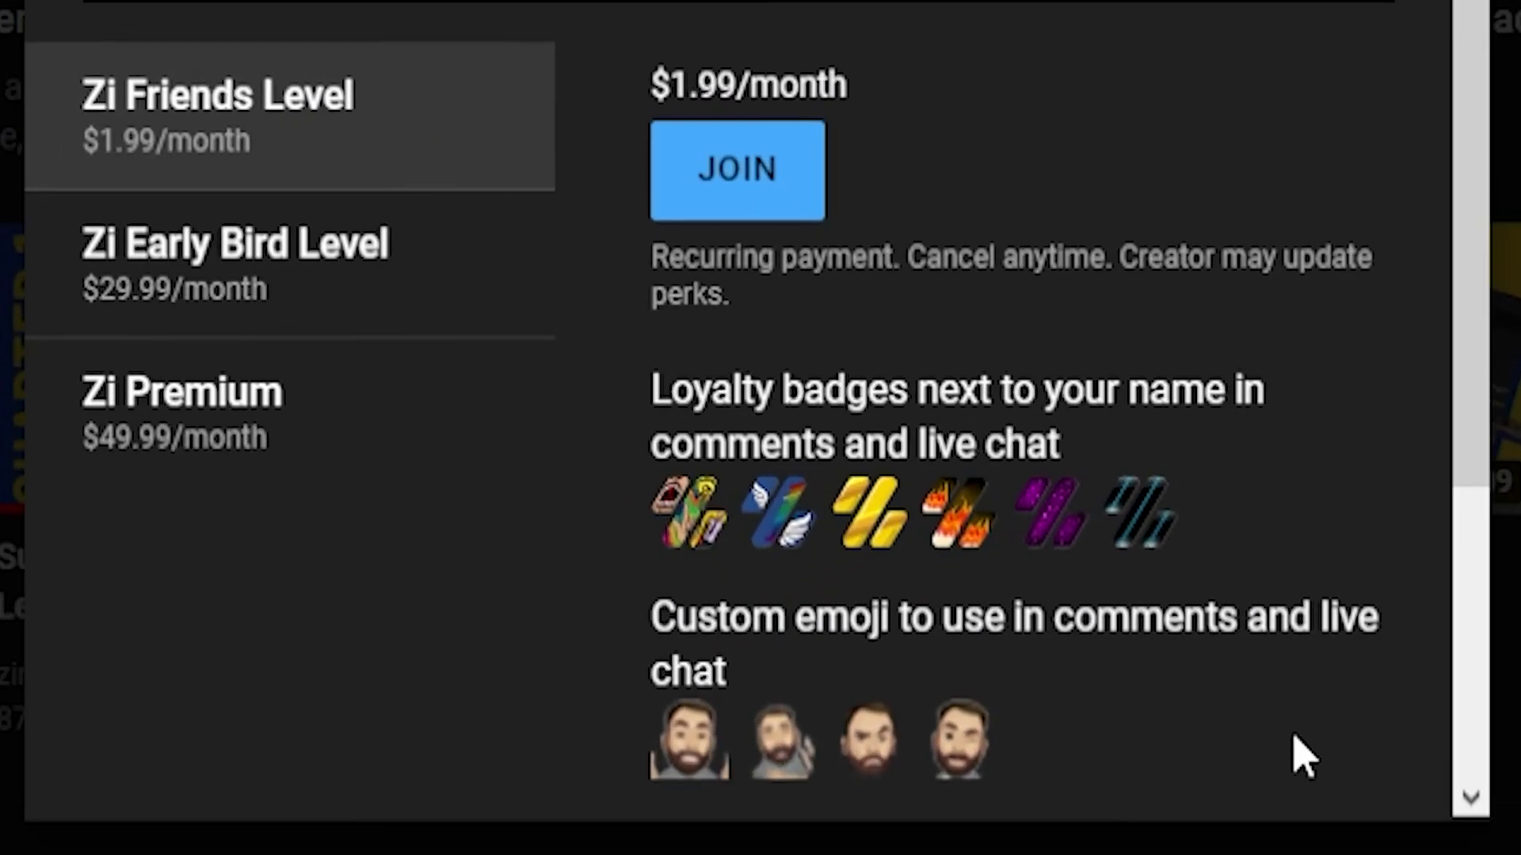